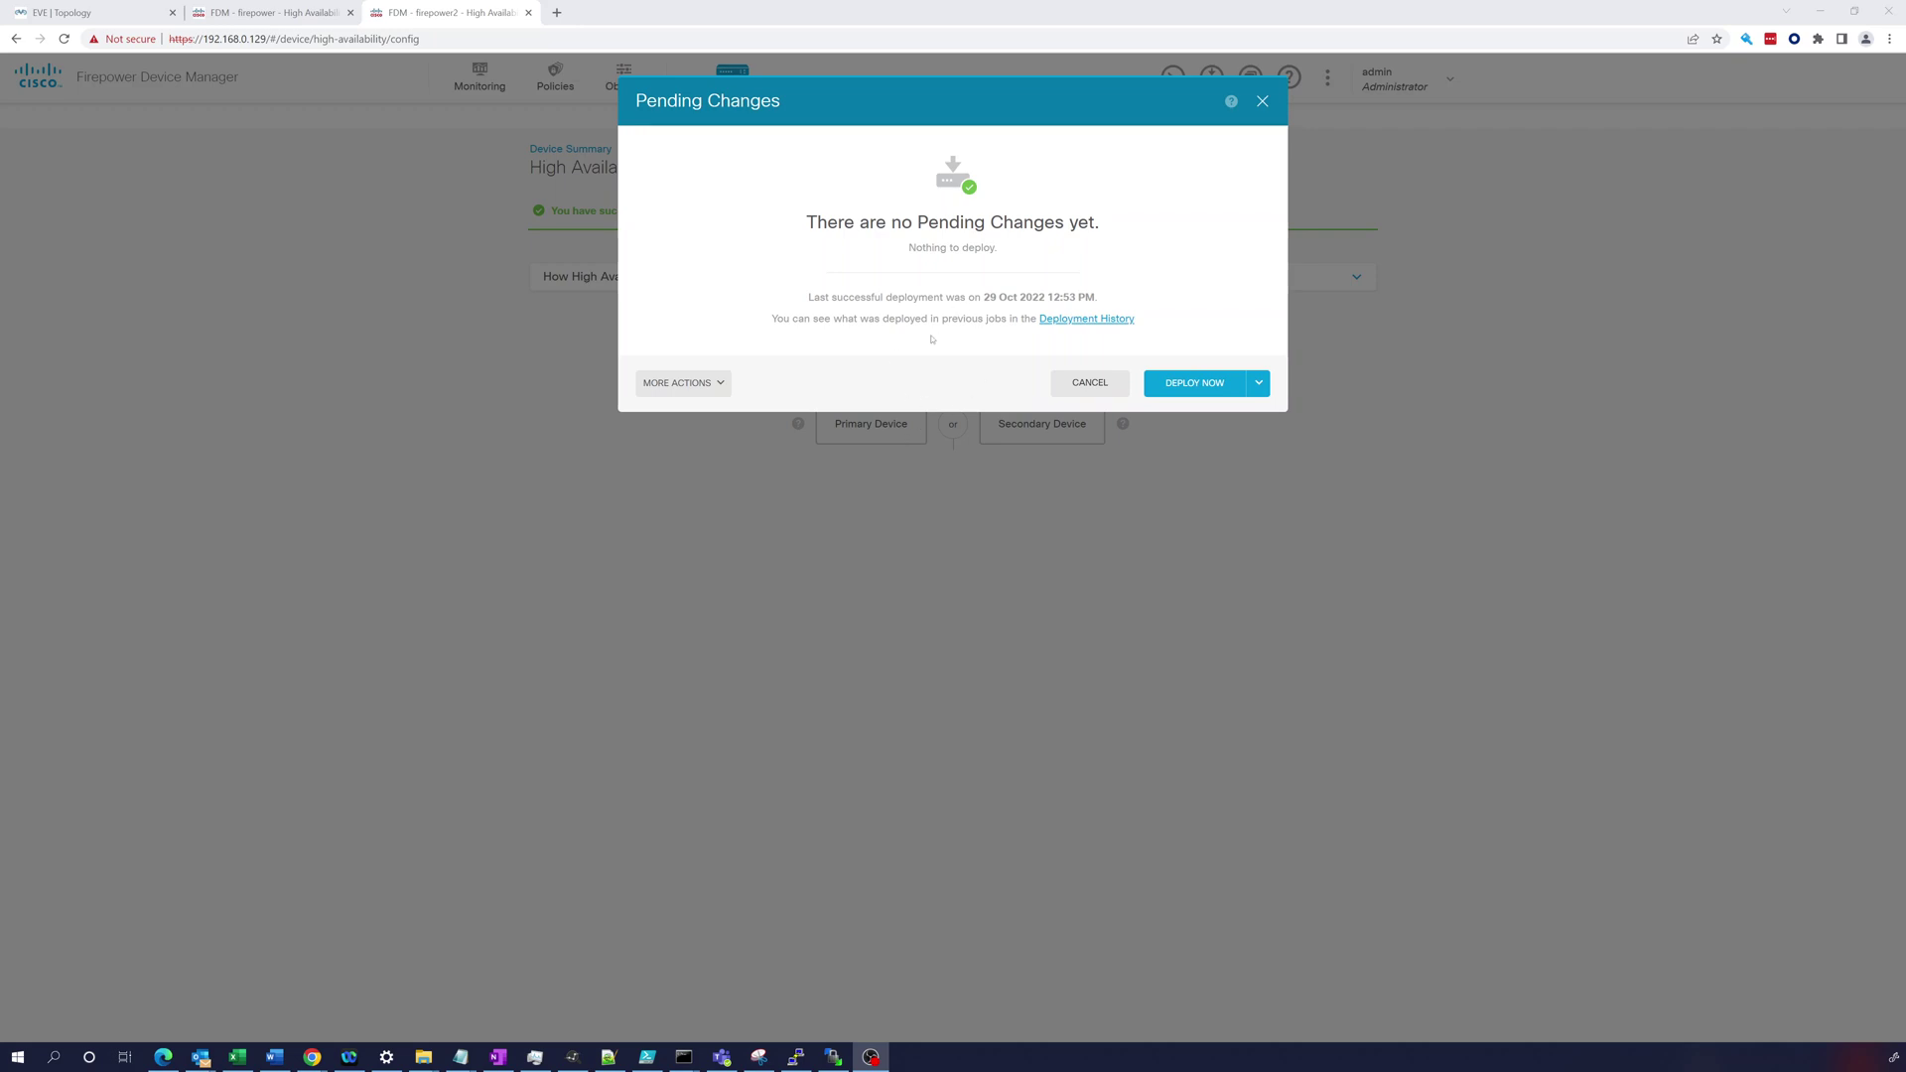
# Close the pending changes on firepower2 and break the HA configuration on the firepower device, leaving its interfaces enabled.
pyautogui.click(1262, 100)
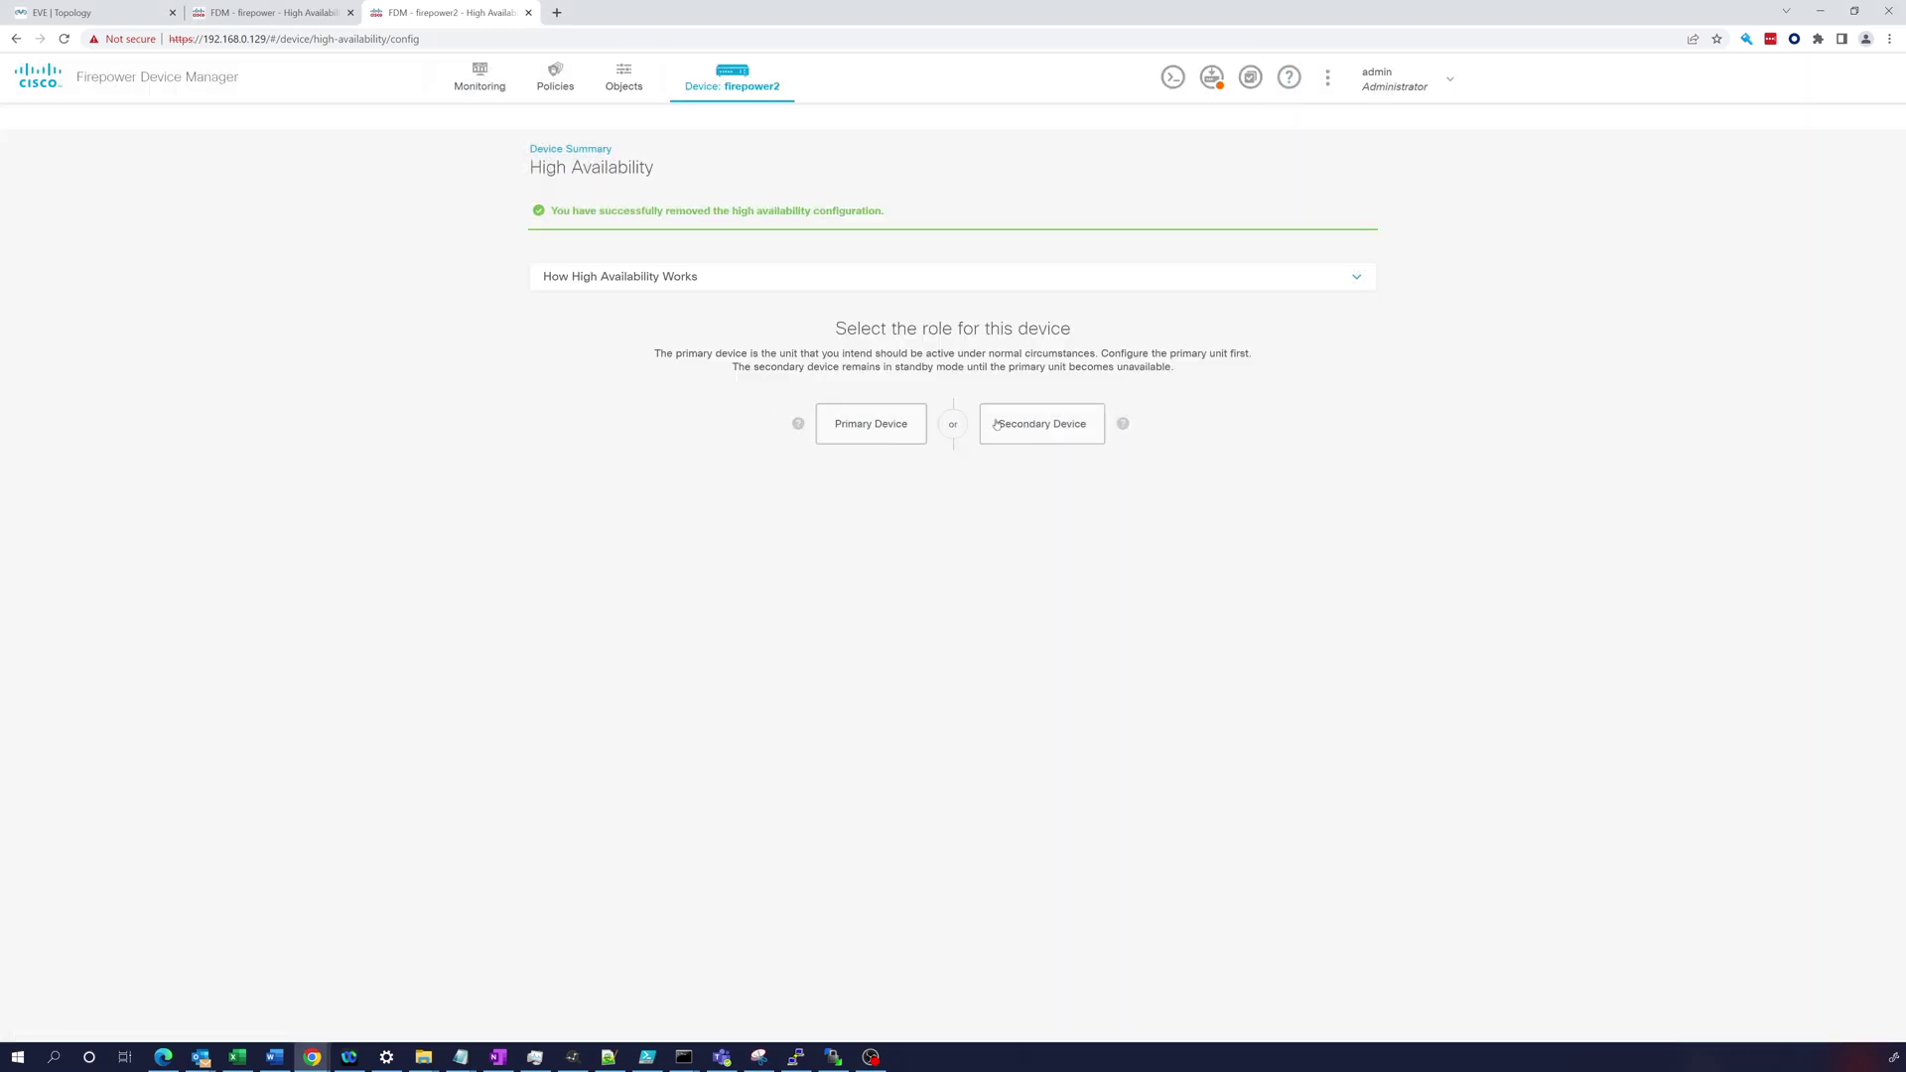
pyautogui.click(295, 21)
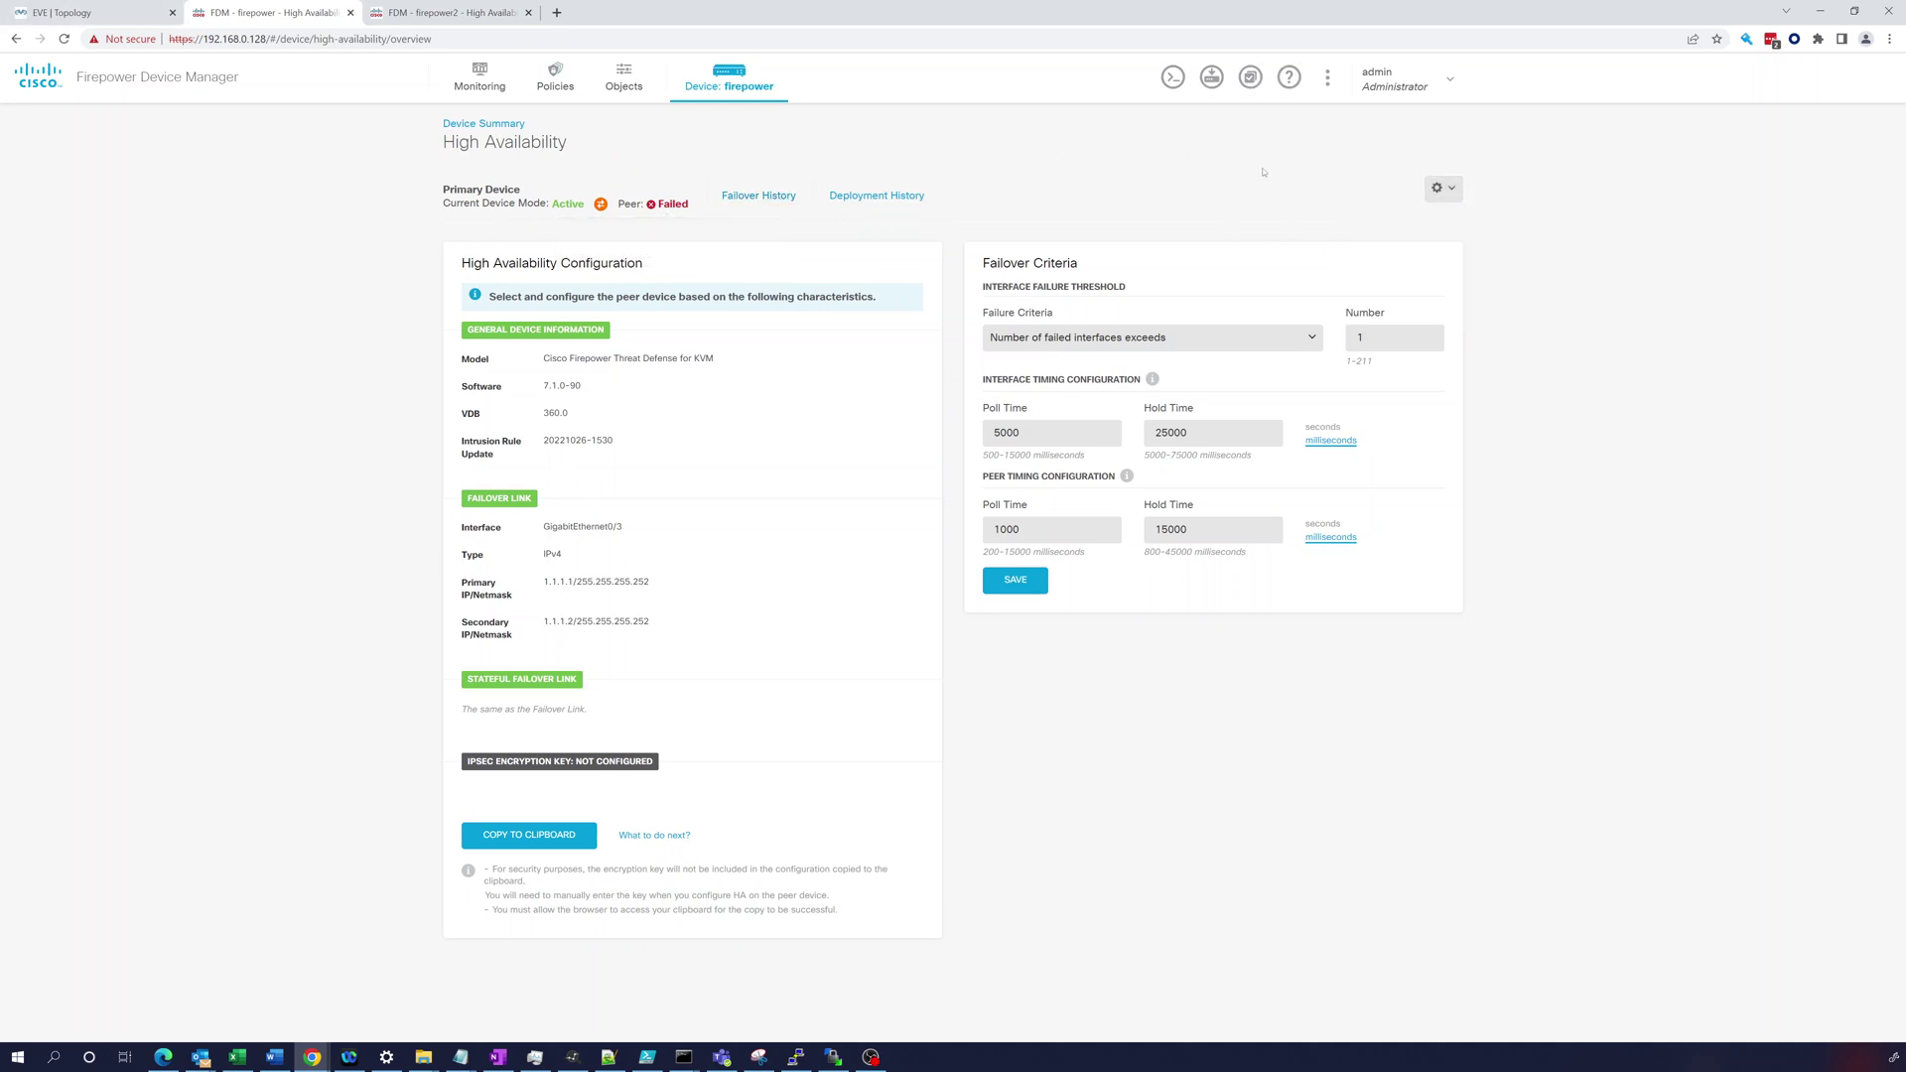
pyautogui.click(1442, 189)
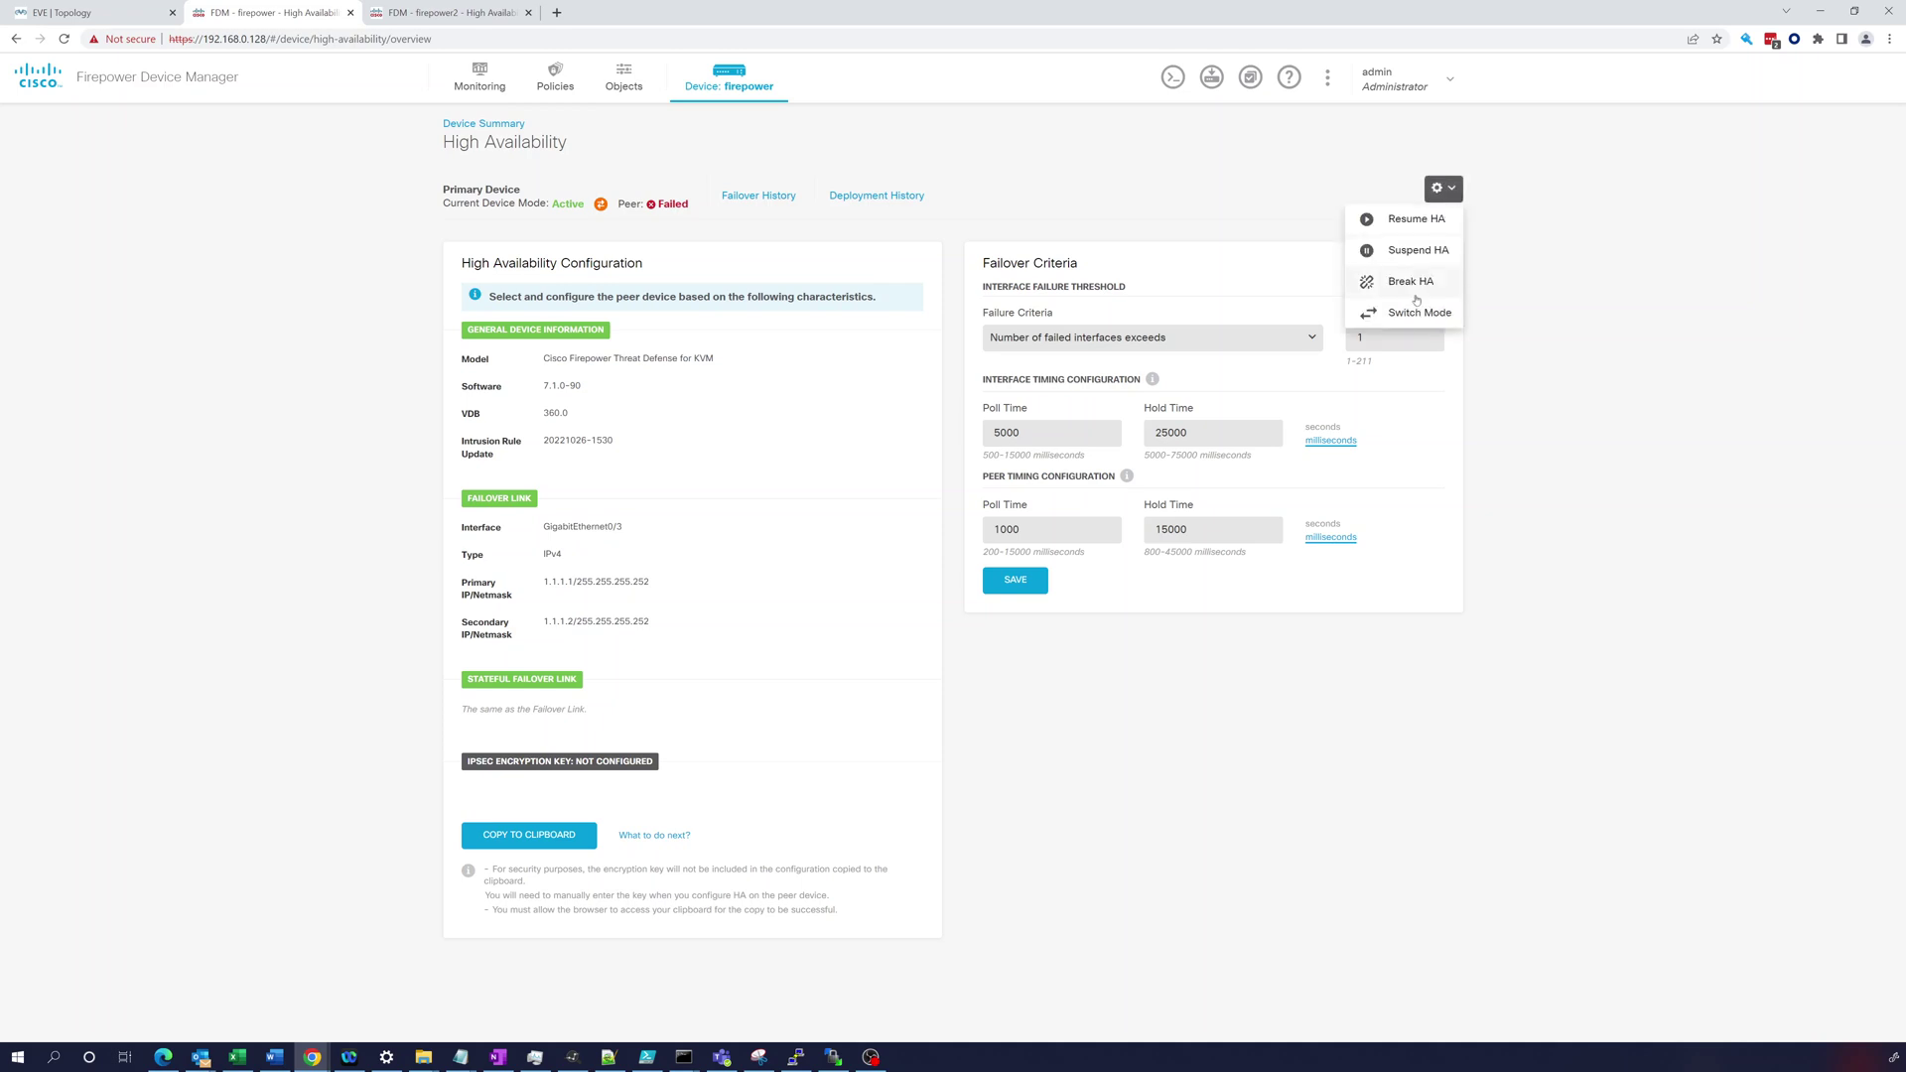
pyautogui.click(1410, 283)
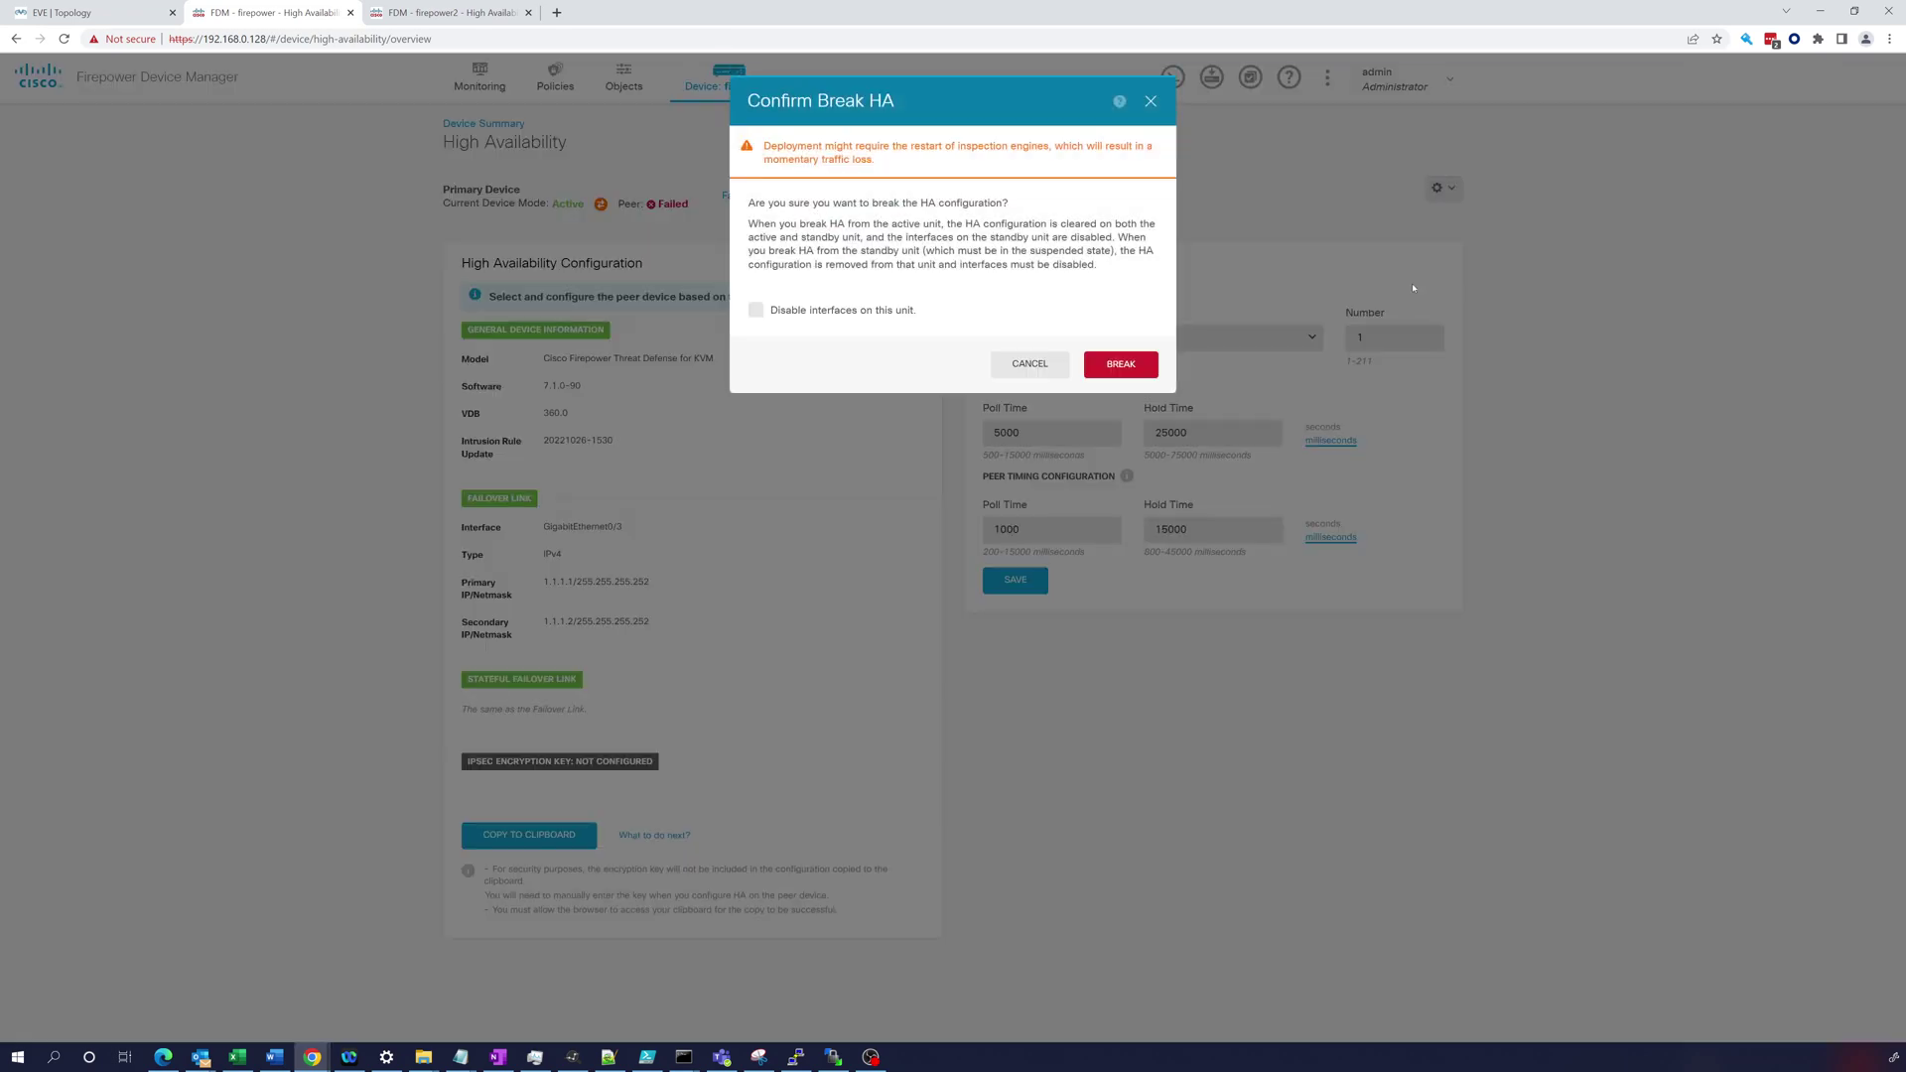
pyautogui.click(1100, 363)
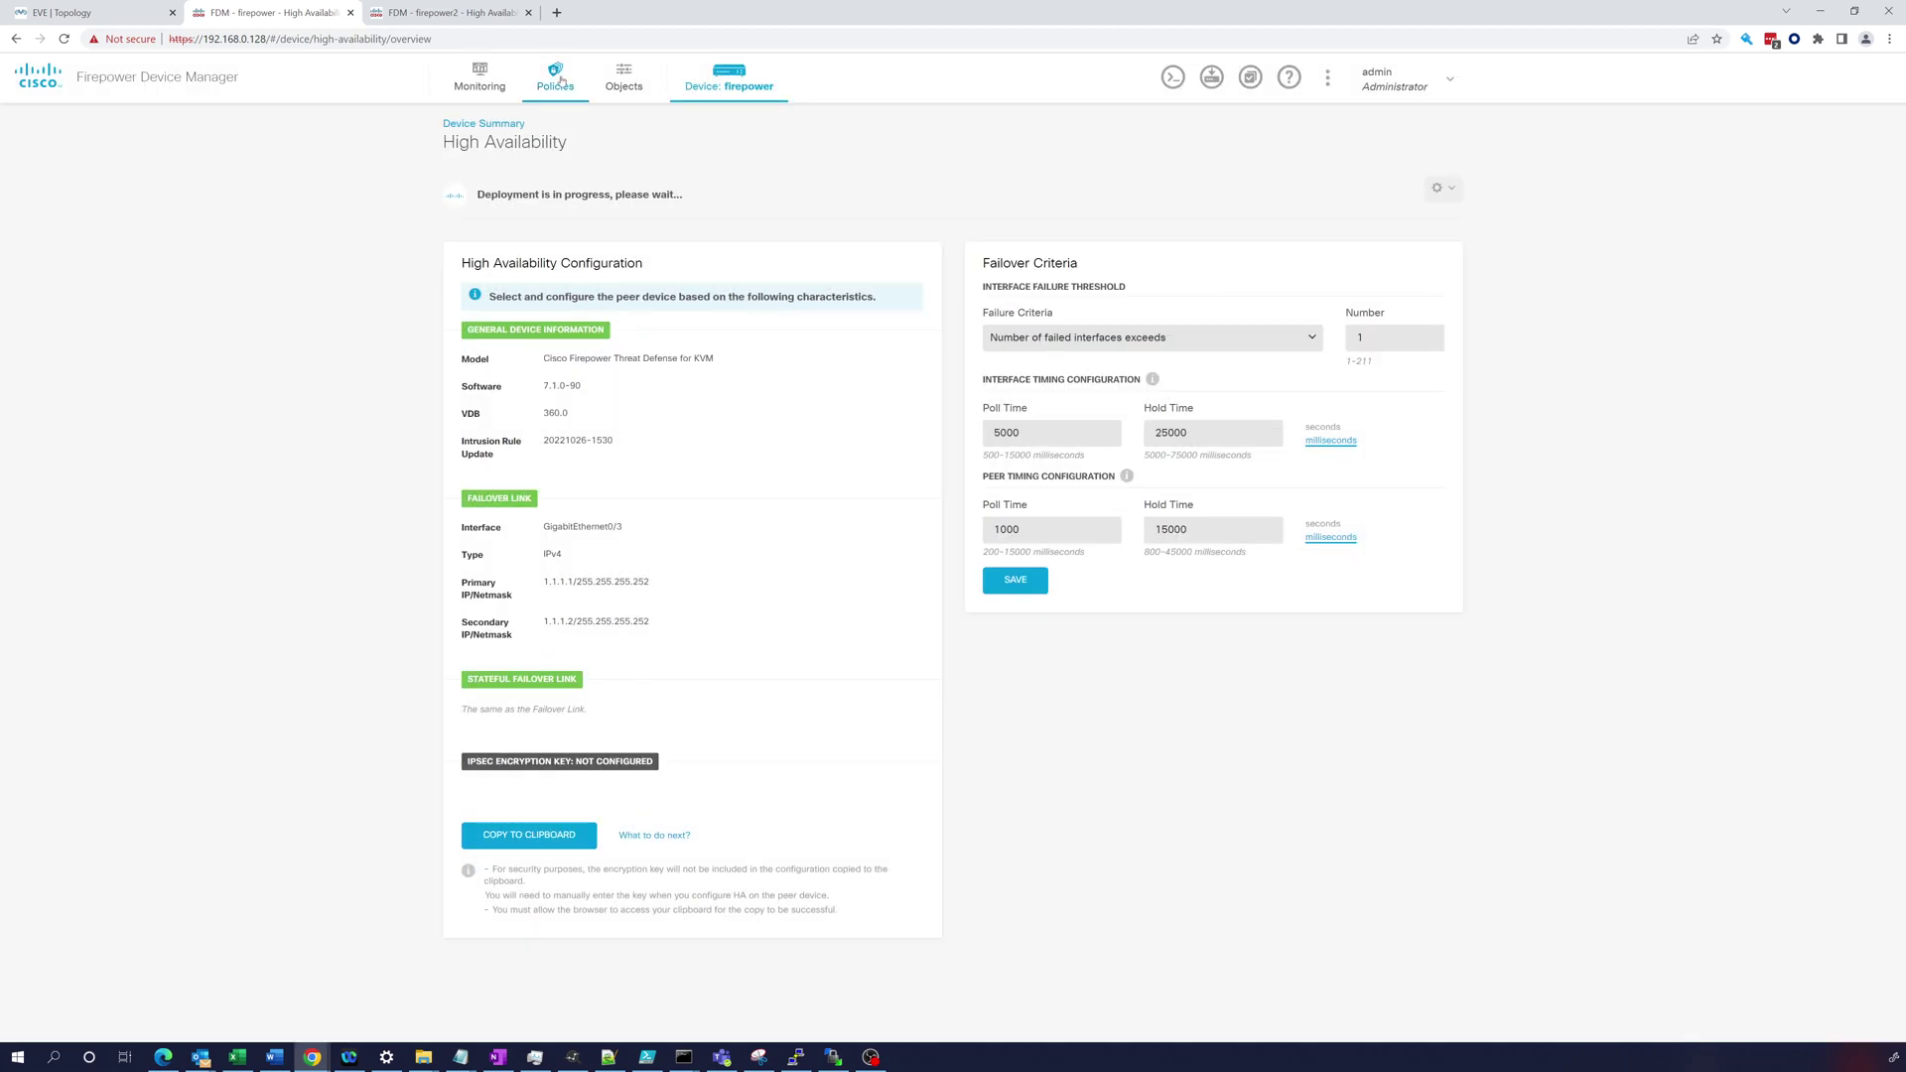
# Enable GigabitEthernet0/3 on firepower2 and deploy the pending interface changes.
pyautogui.hotkey('ctrl', 'Tab')
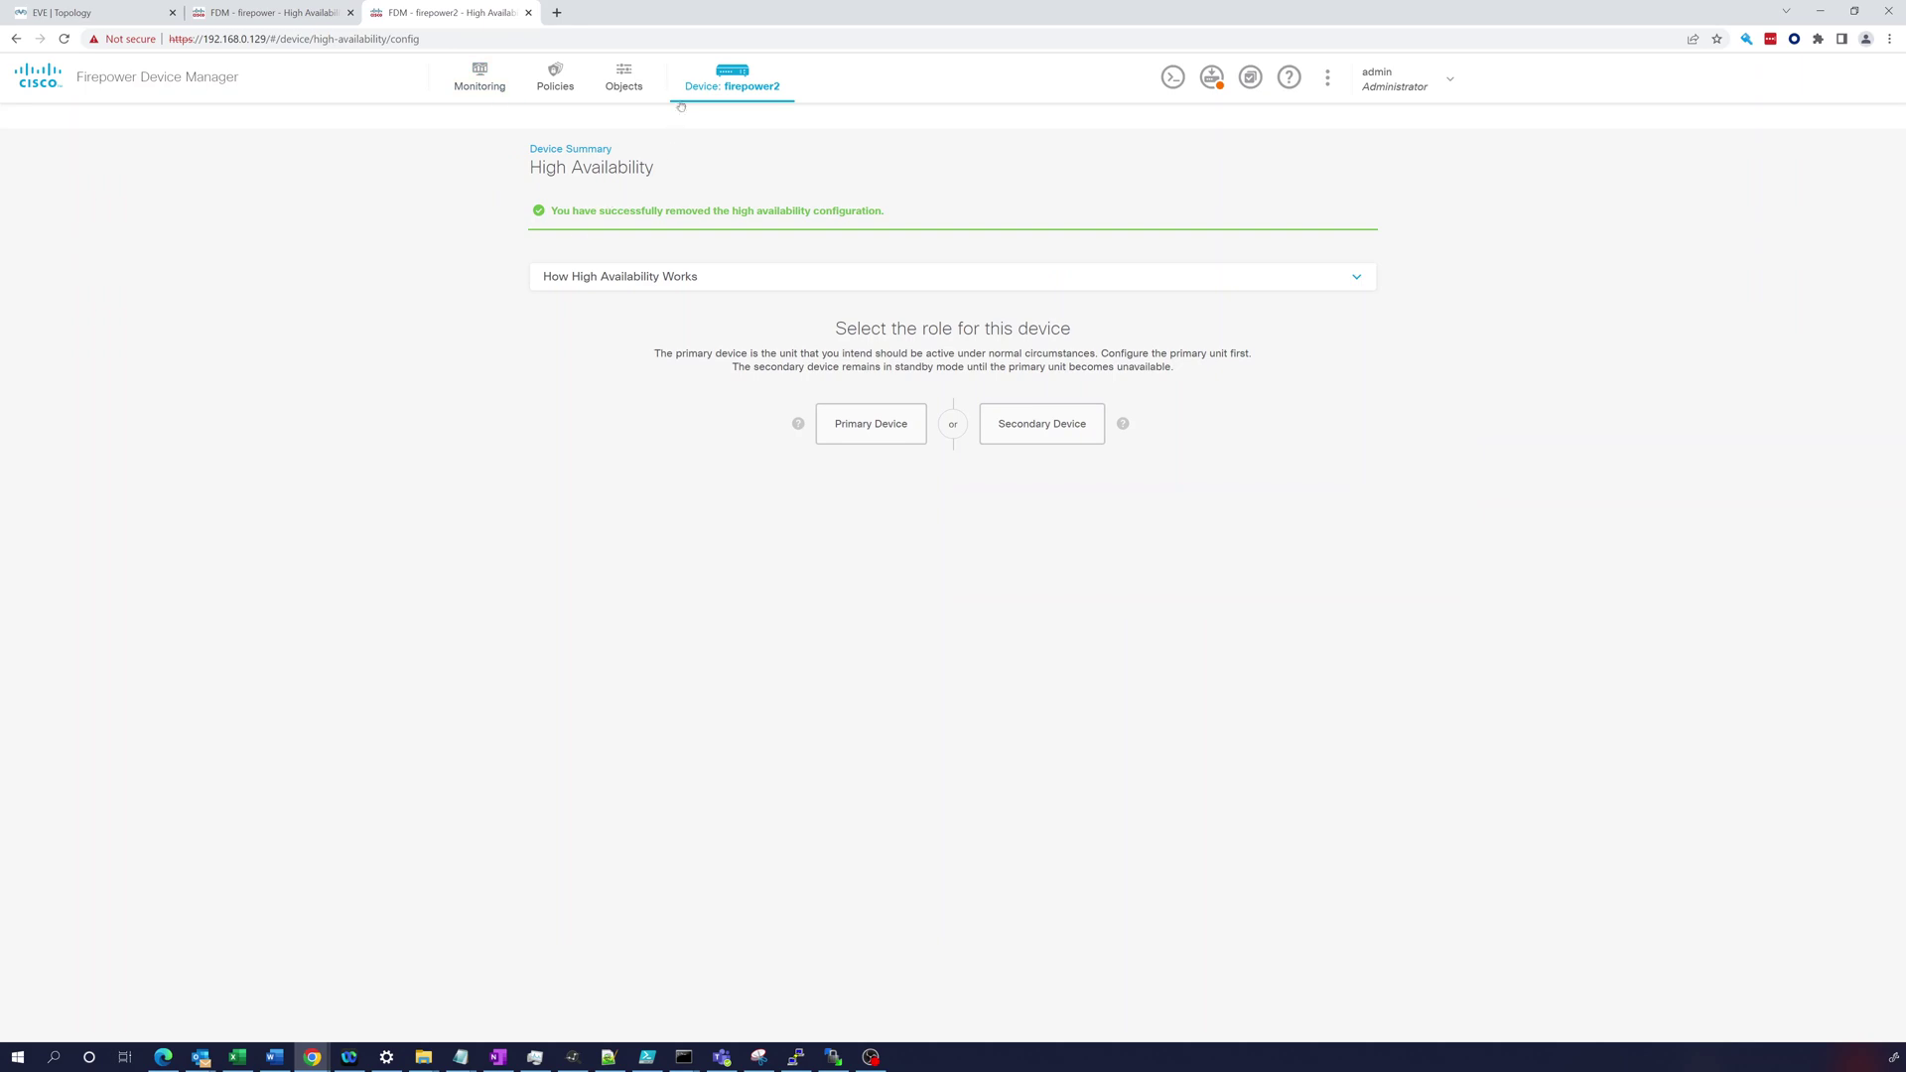
pyautogui.click(679, 90)
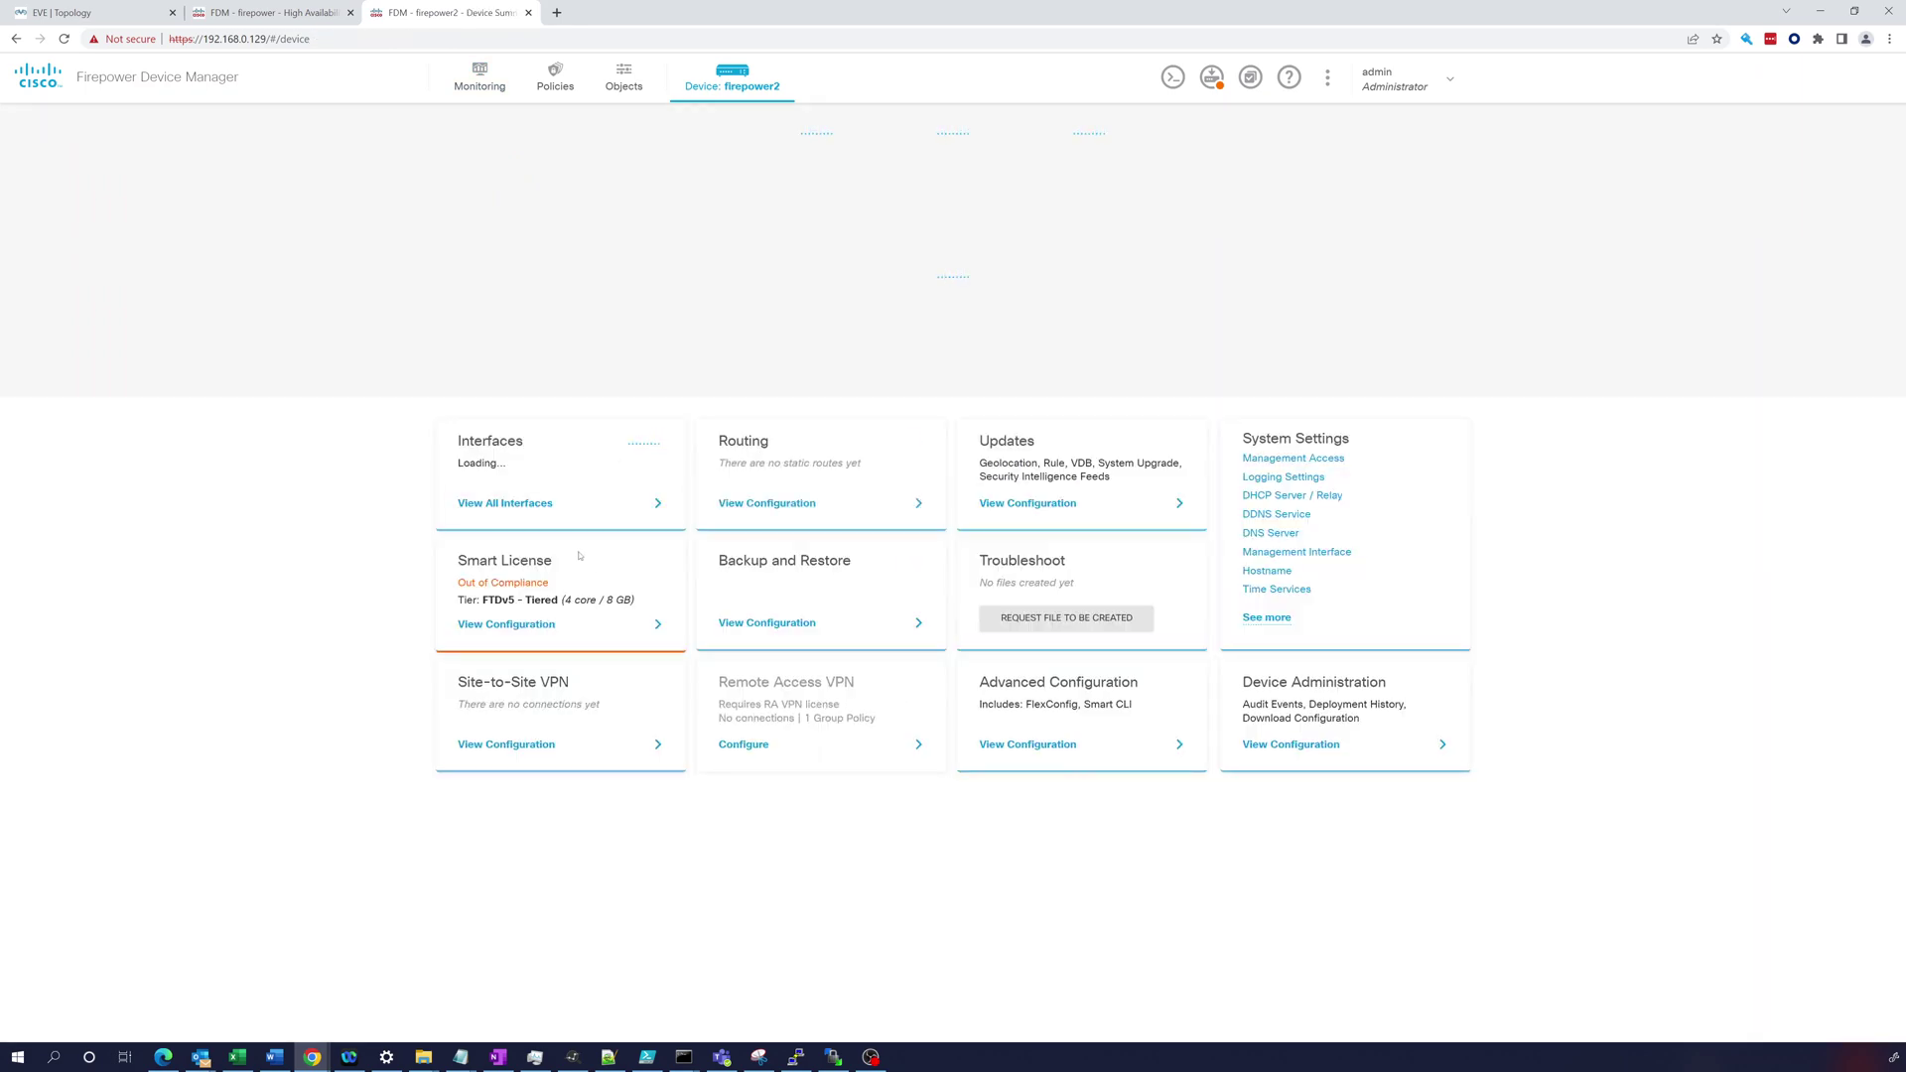
pyautogui.click(539, 510)
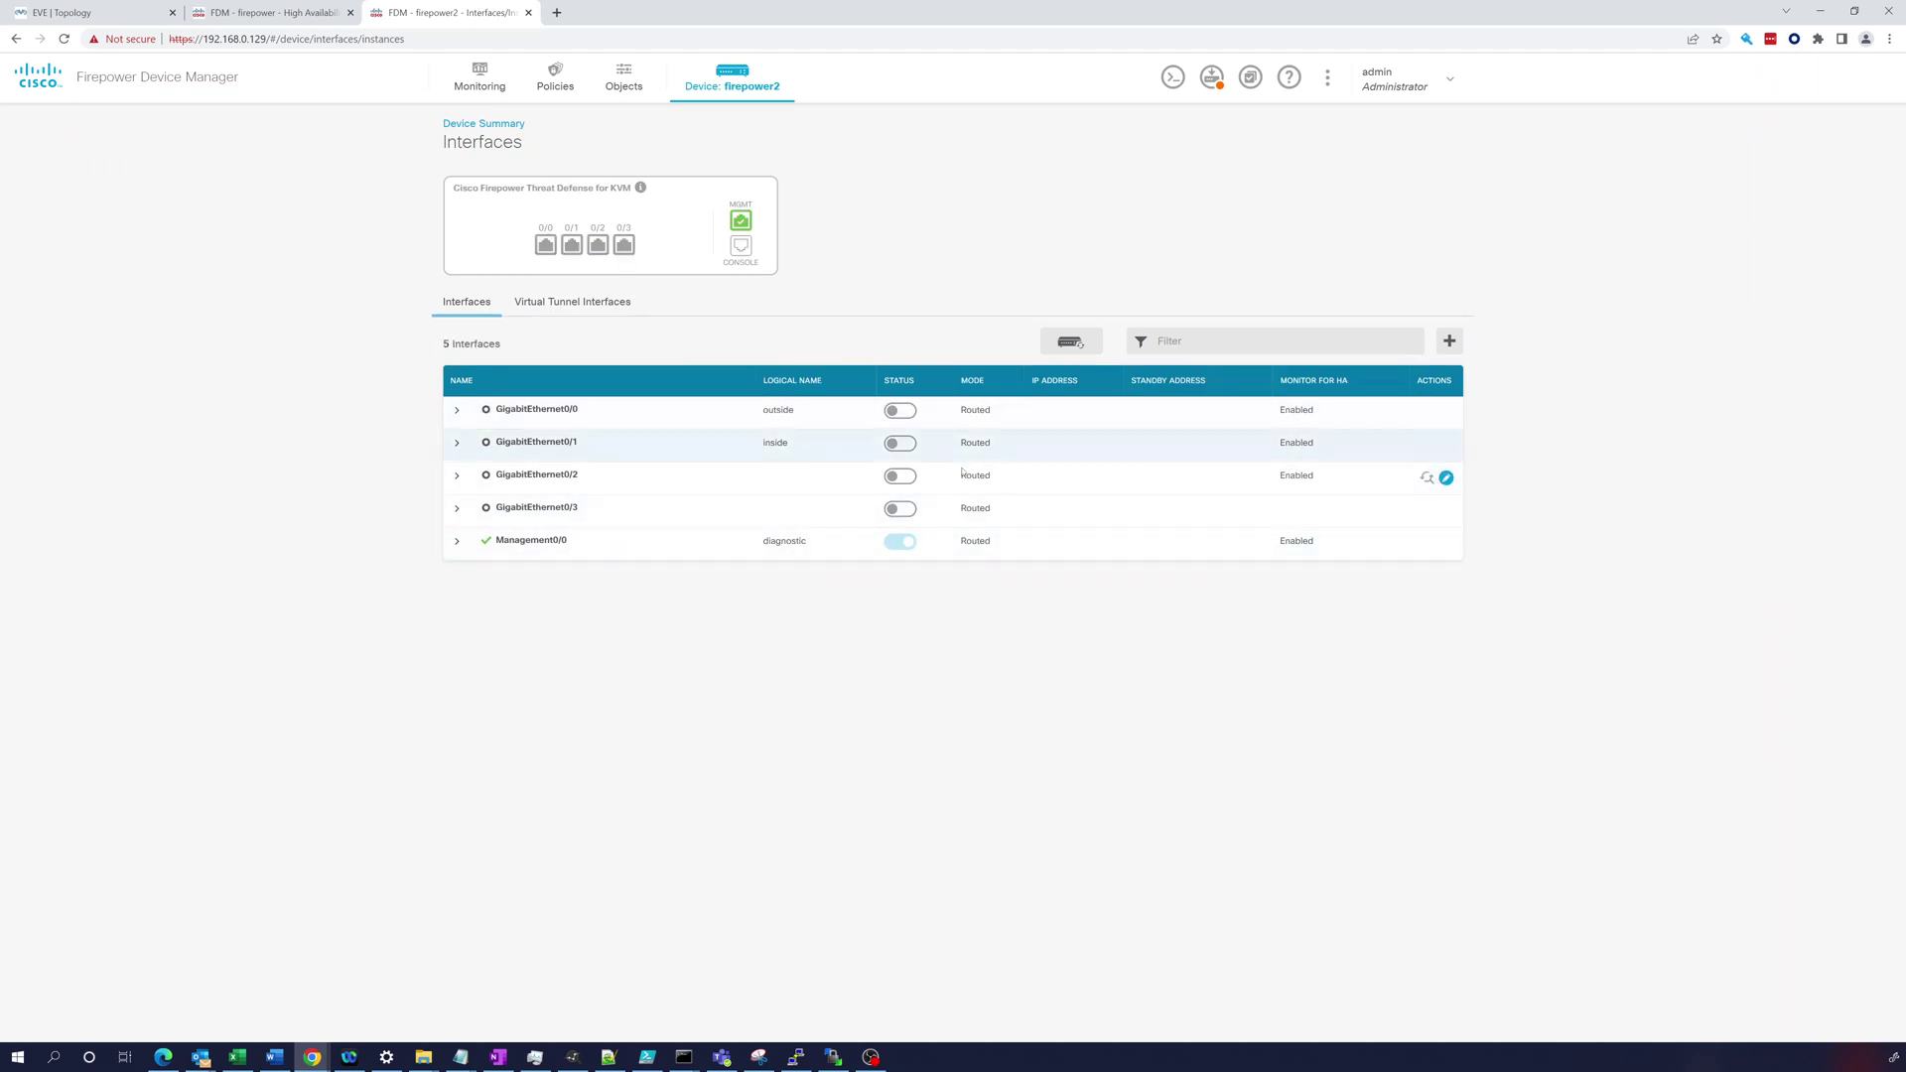
pyautogui.click(898, 511)
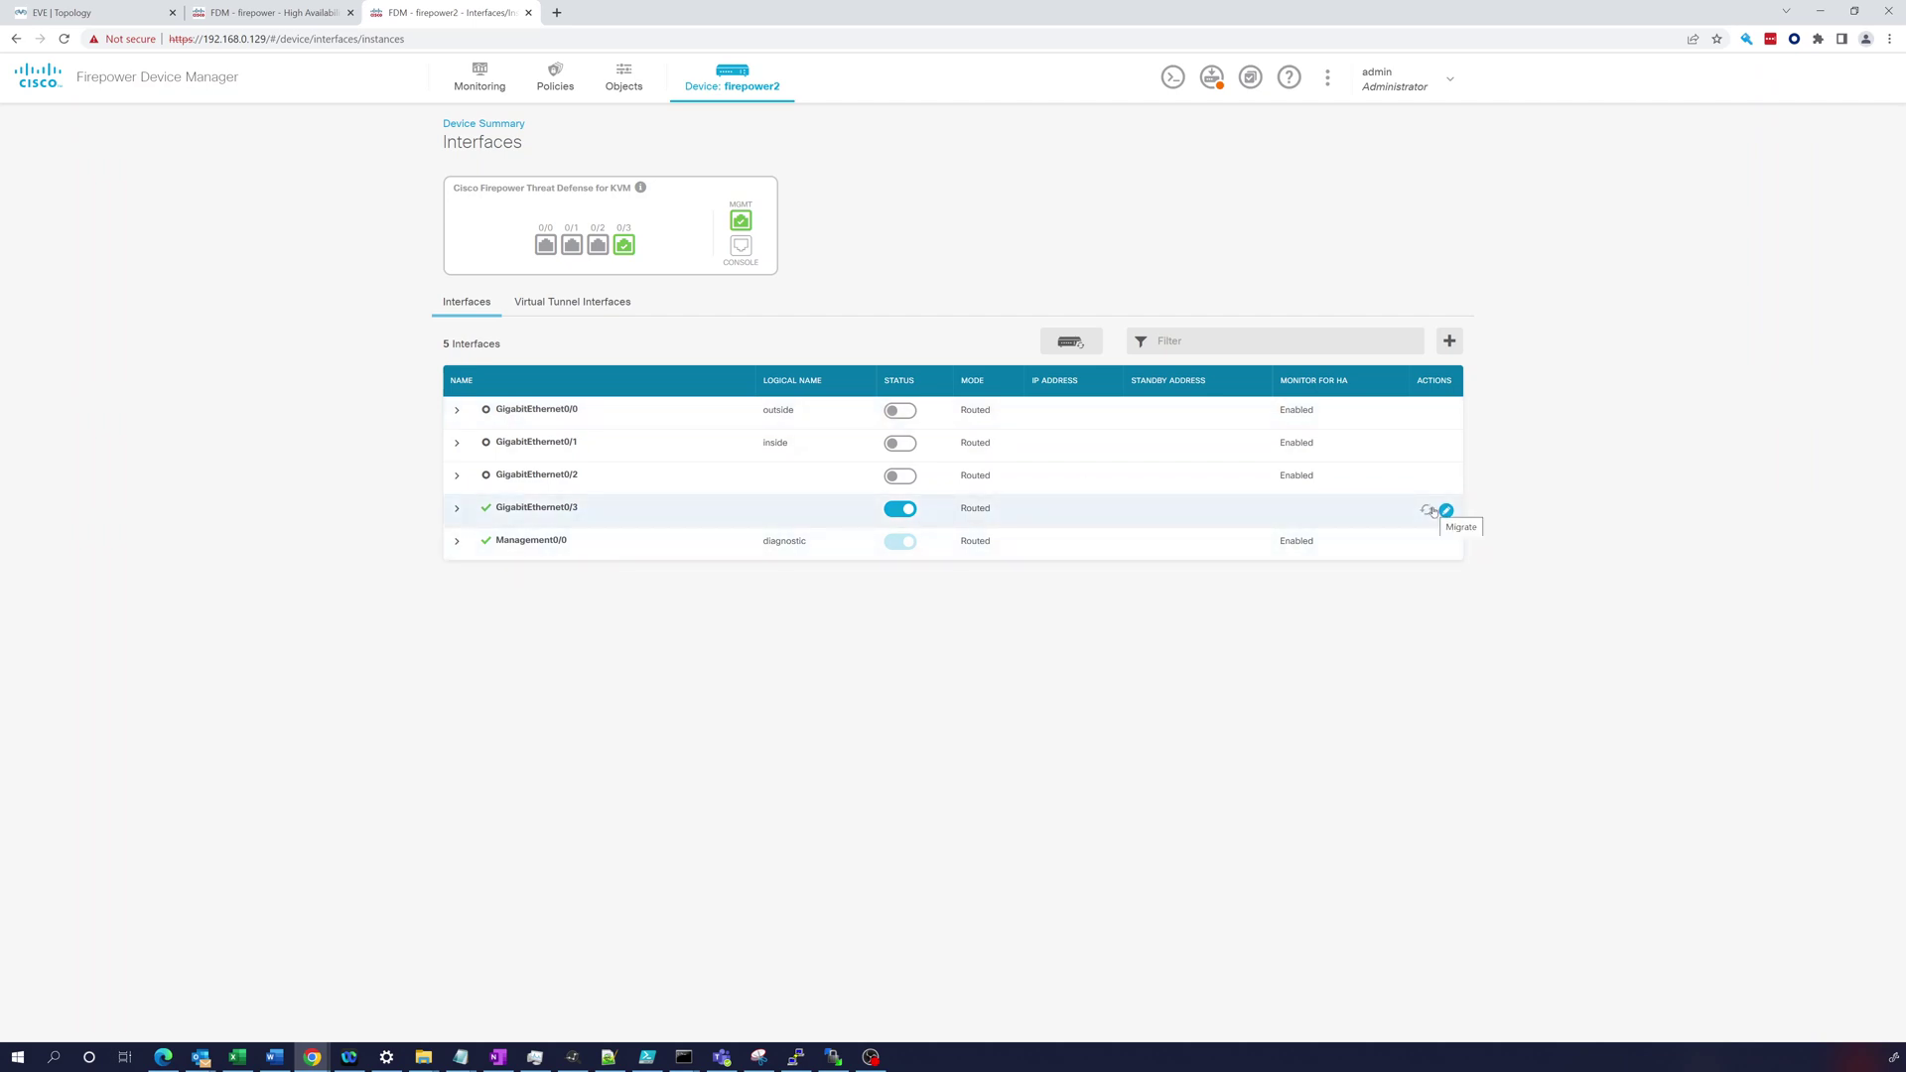
pyautogui.click(1212, 79)
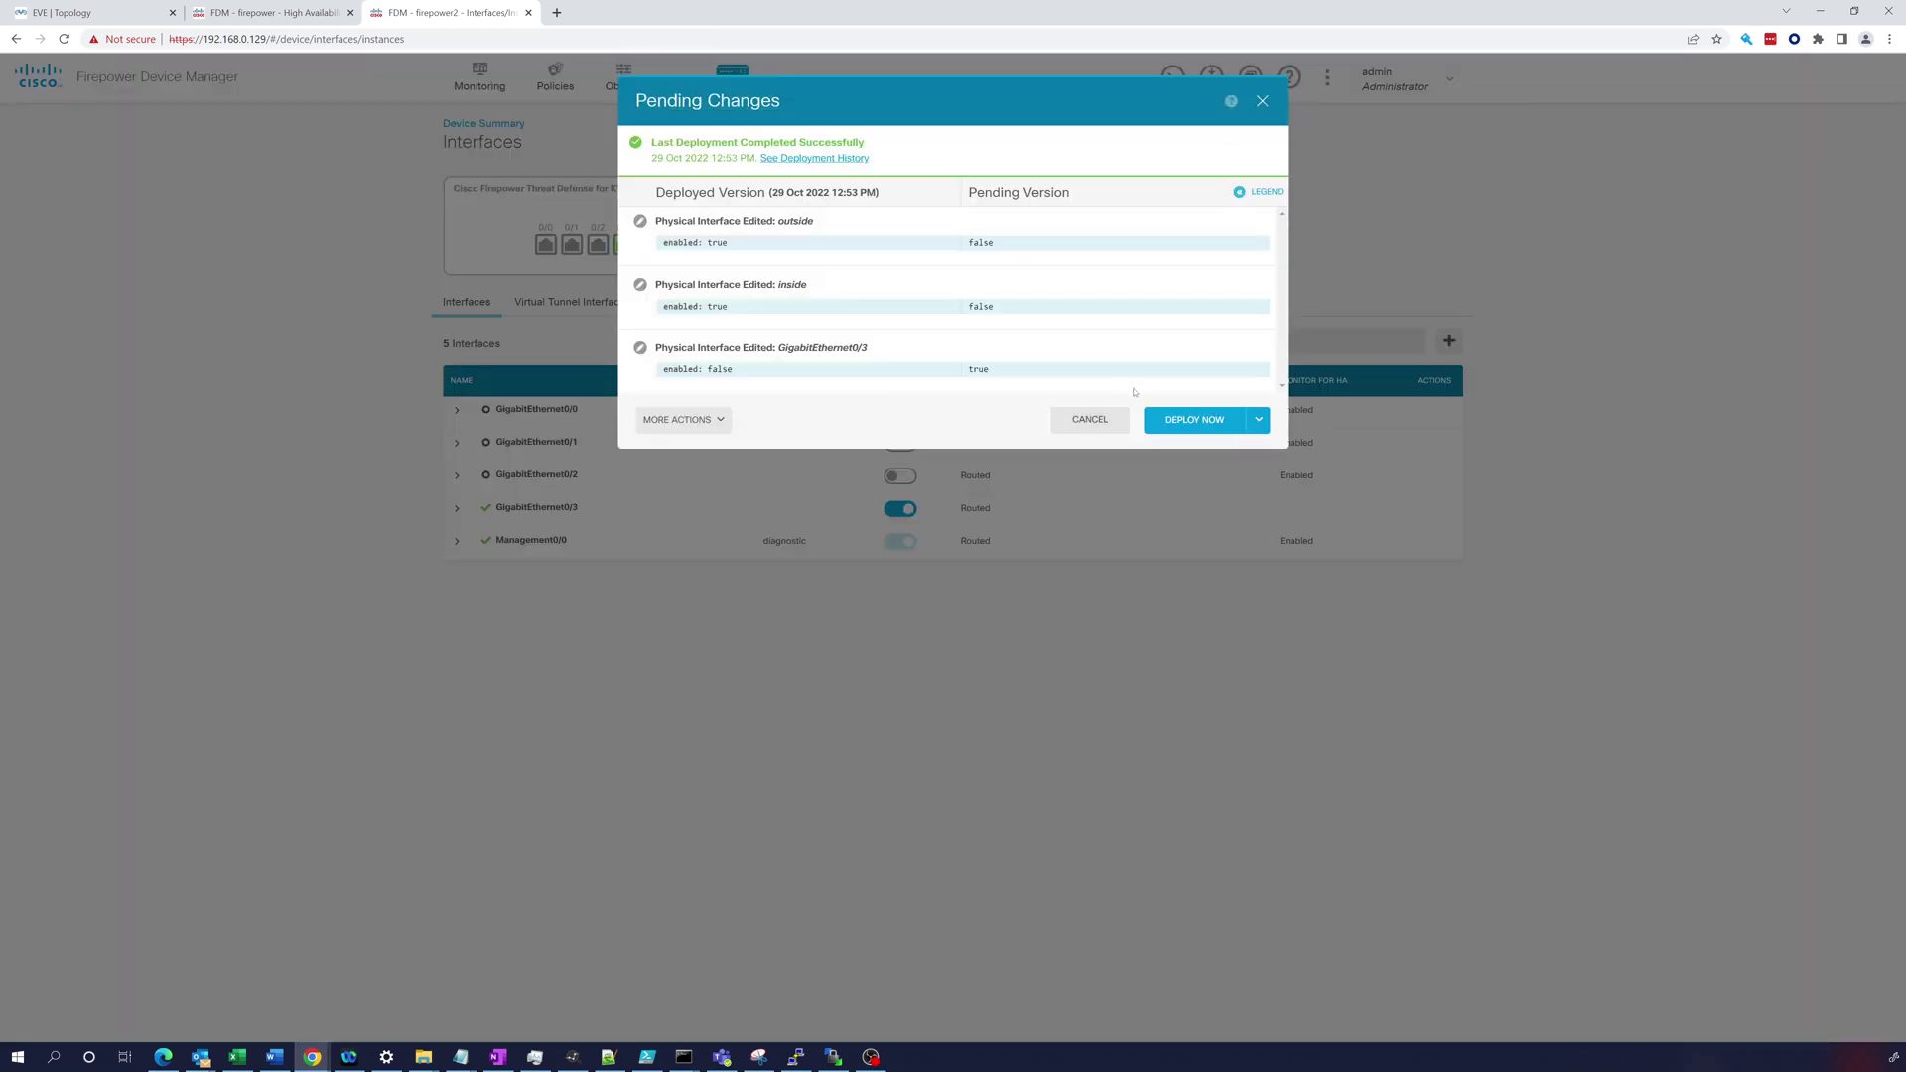
pyautogui.click(1200, 420)
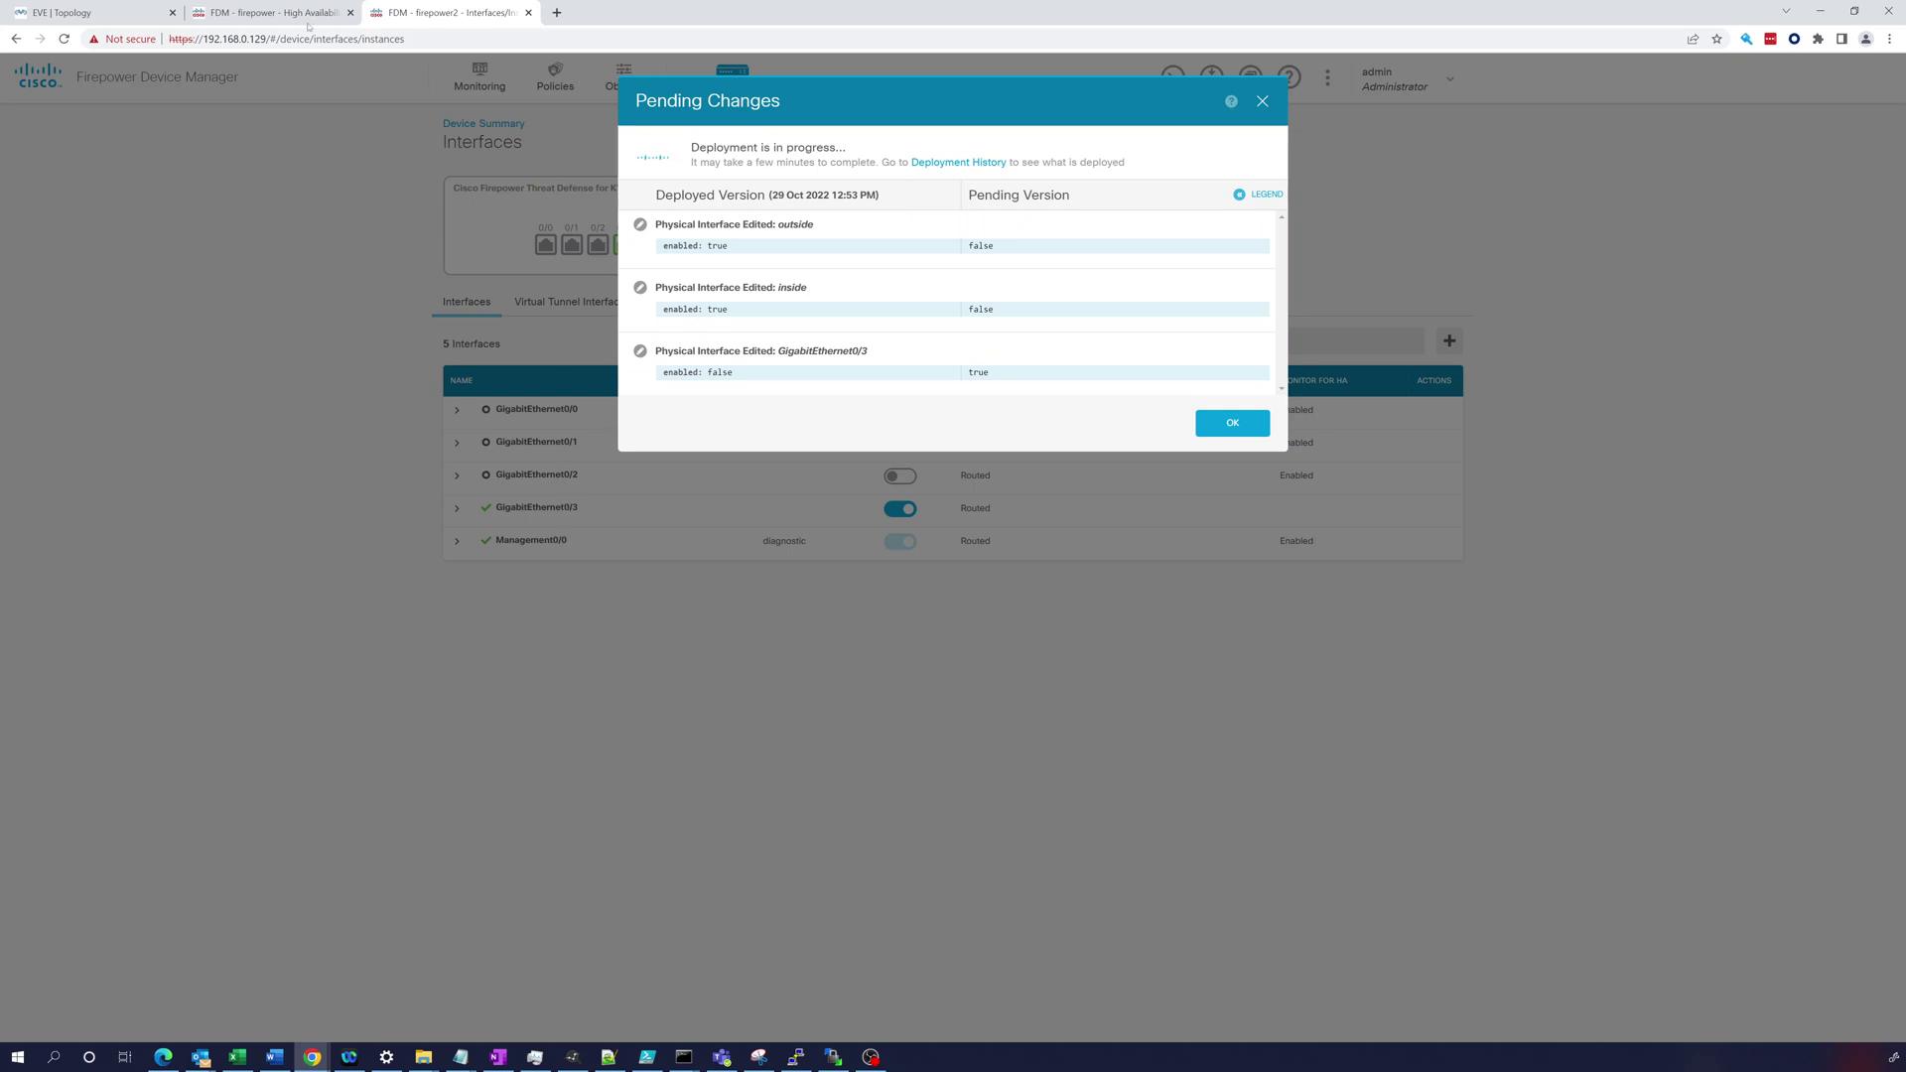
# Check the deployment status on the firepower device, then enable its GigabitEthernet0/3 interface and deploy the change.
pyautogui.click(273, 16)
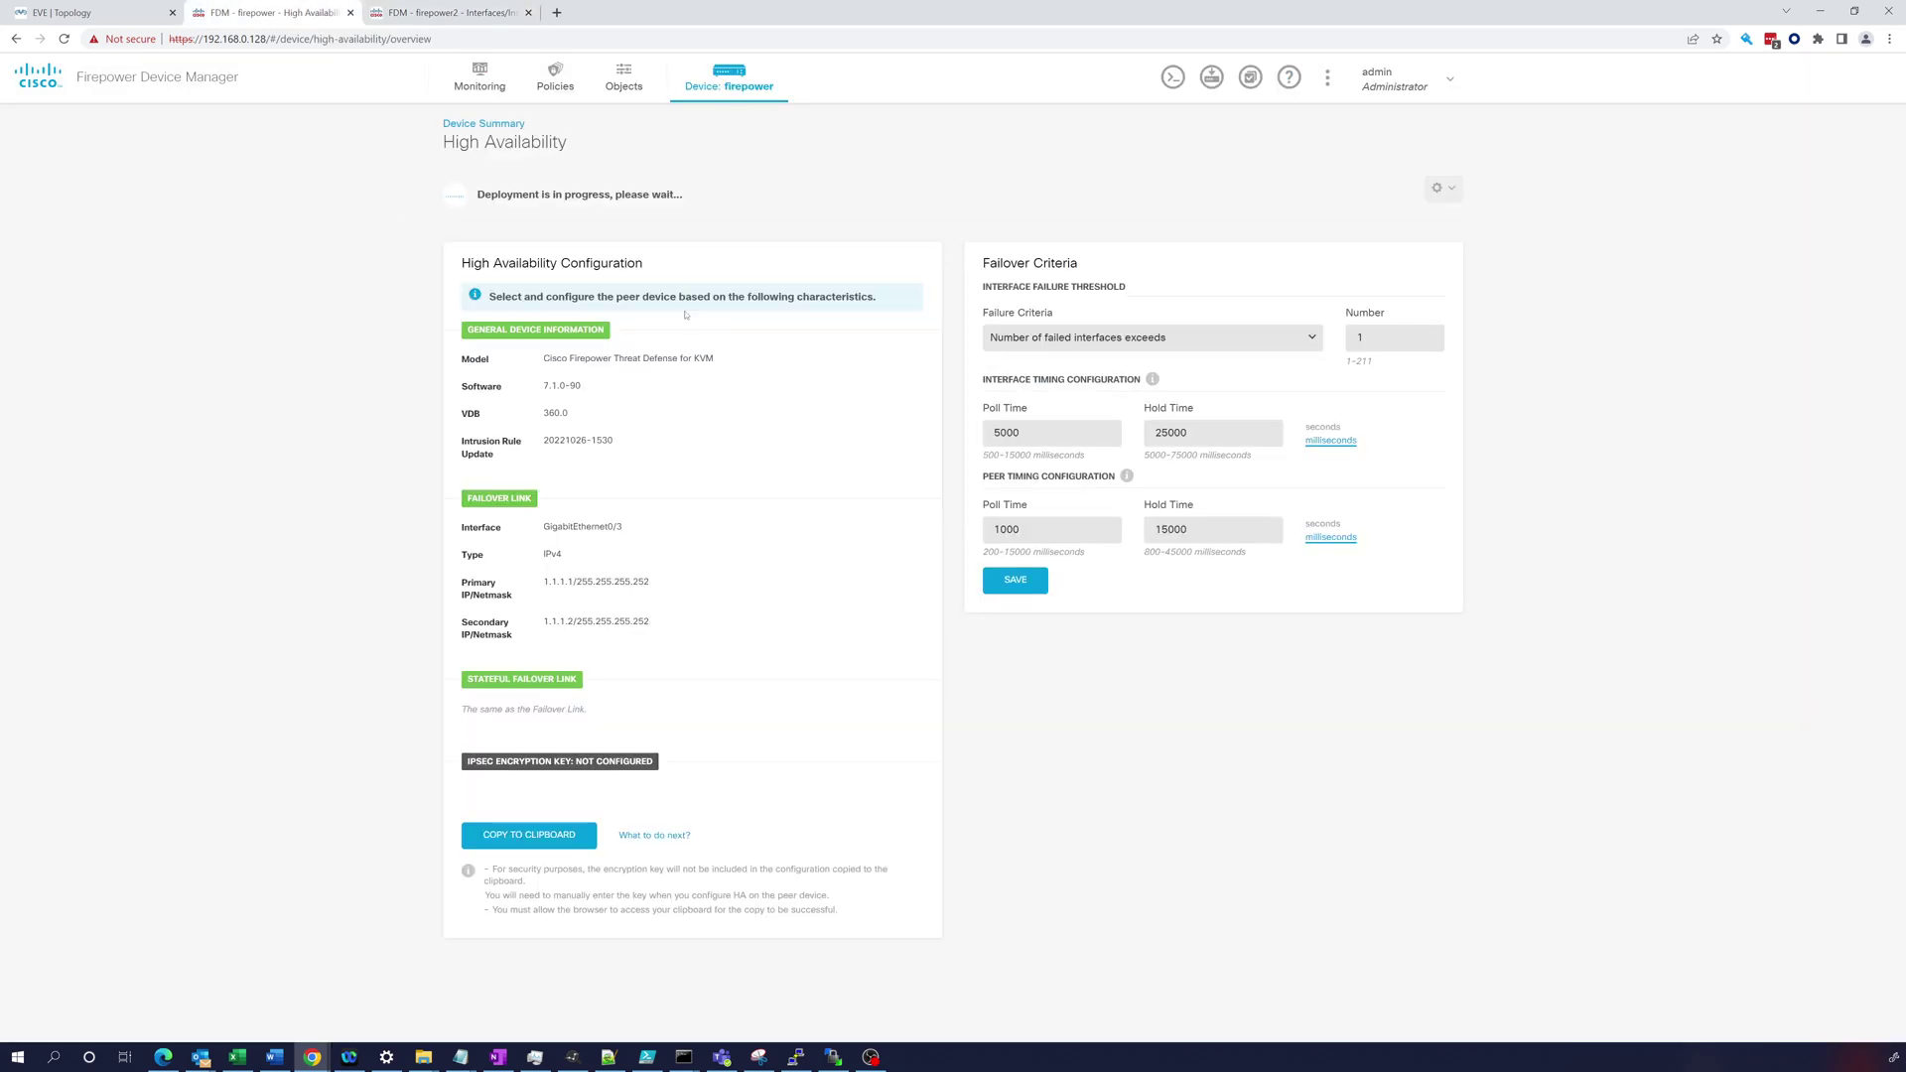
pyautogui.click(1216, 78)
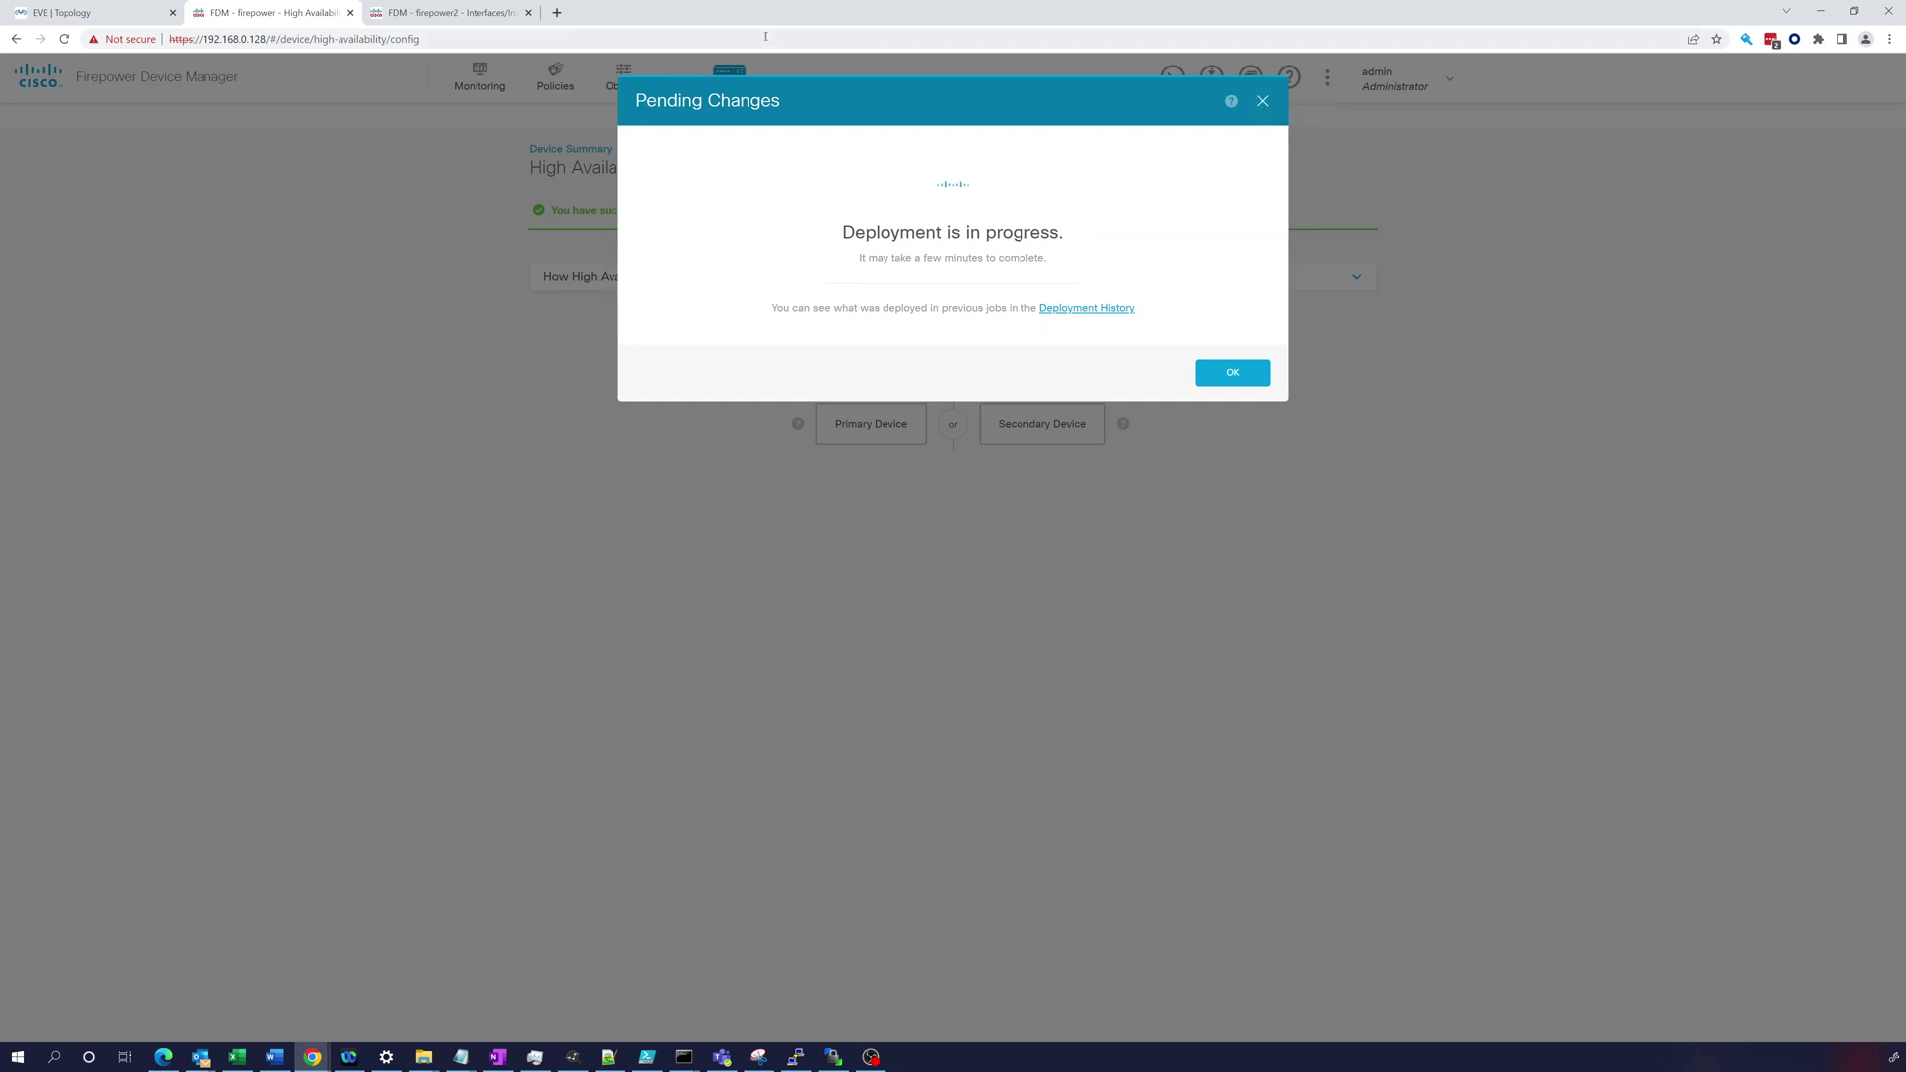
pyautogui.click(1233, 383)
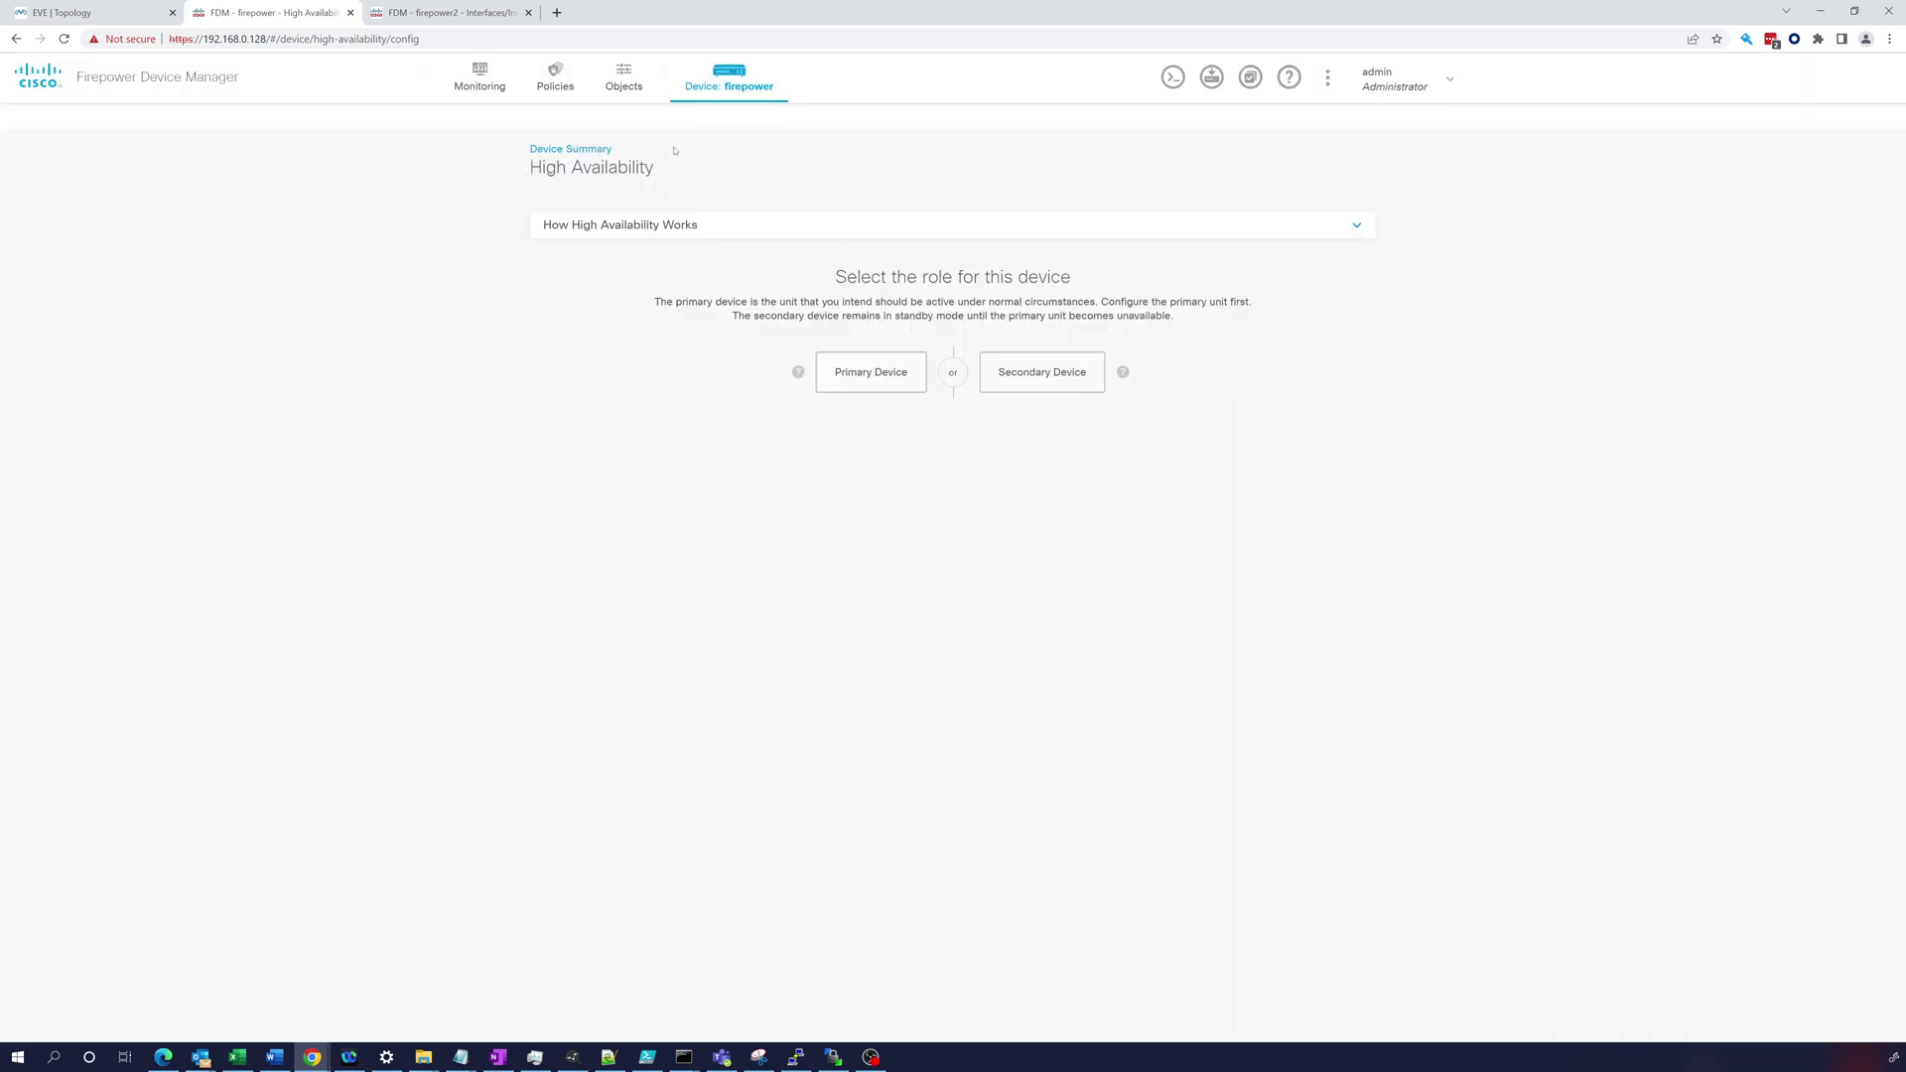
pyautogui.click(722, 82)
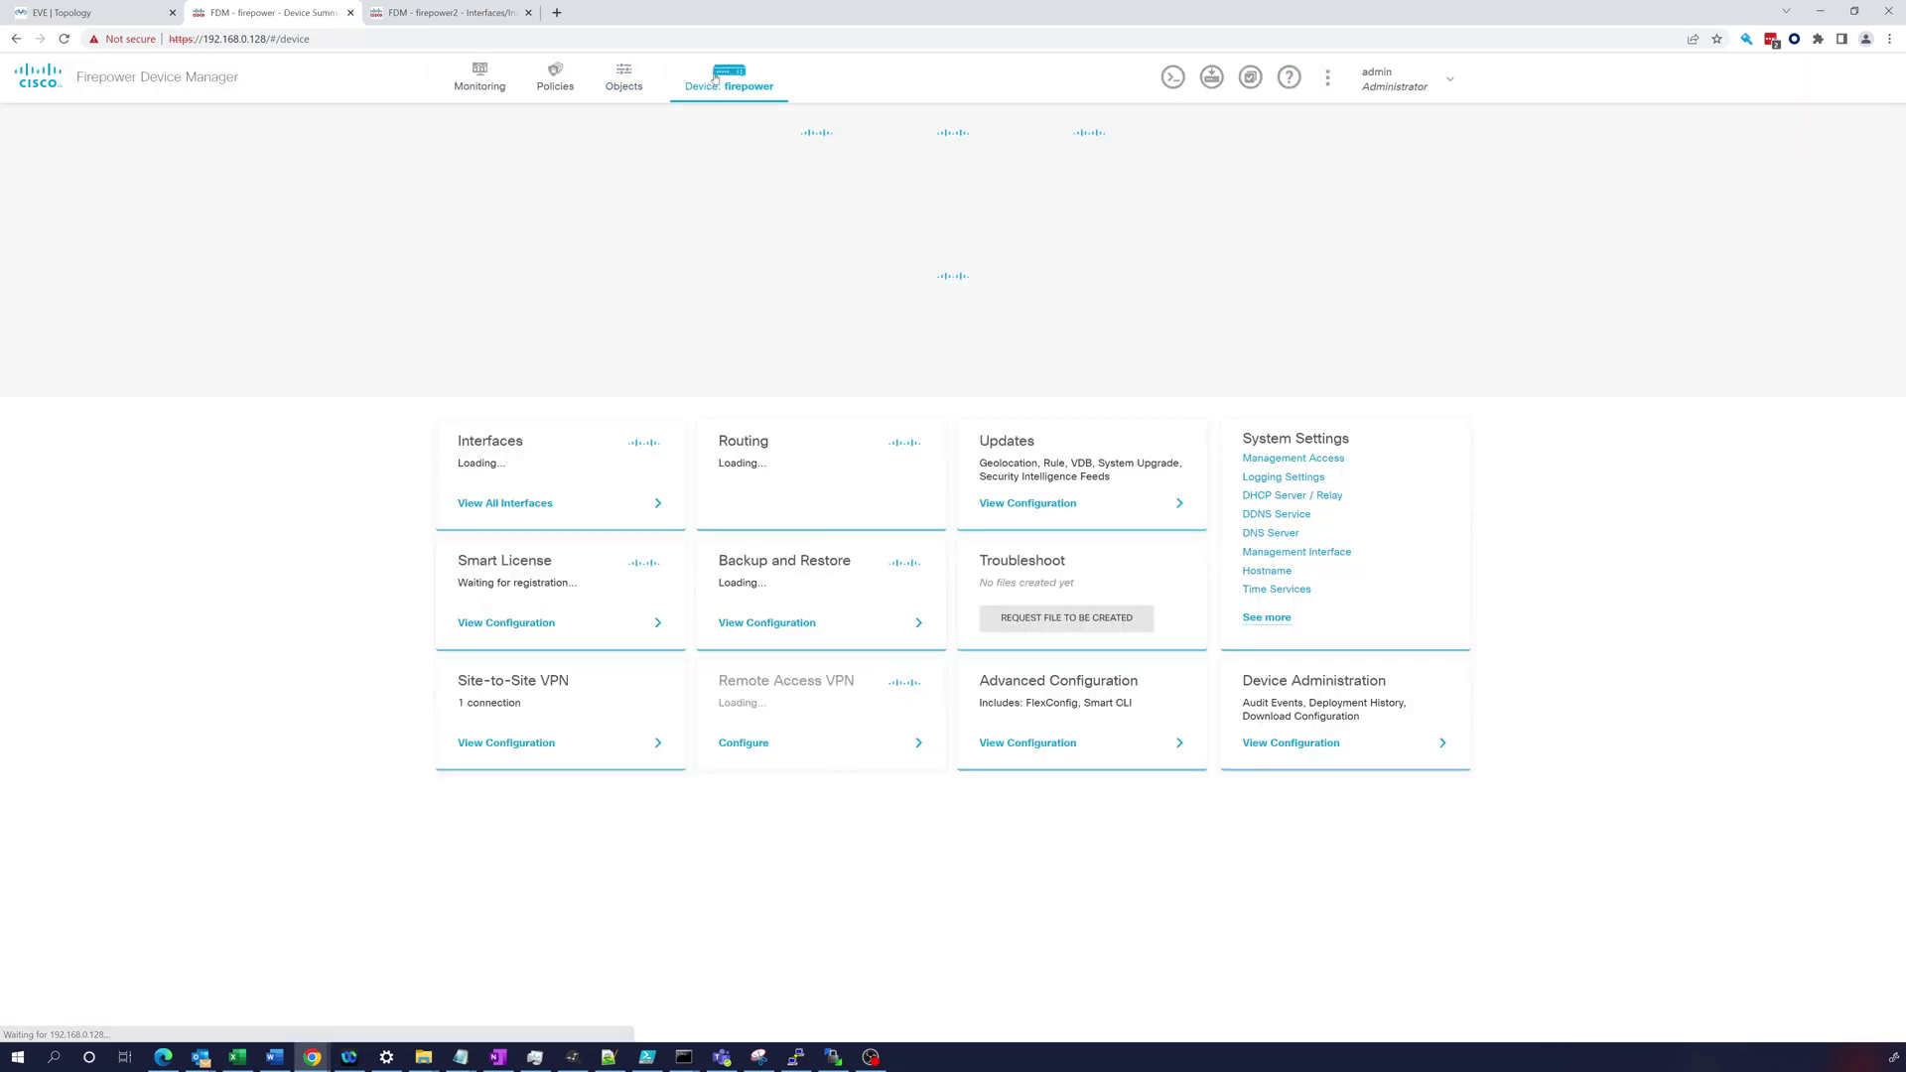
pyautogui.click(536, 502)
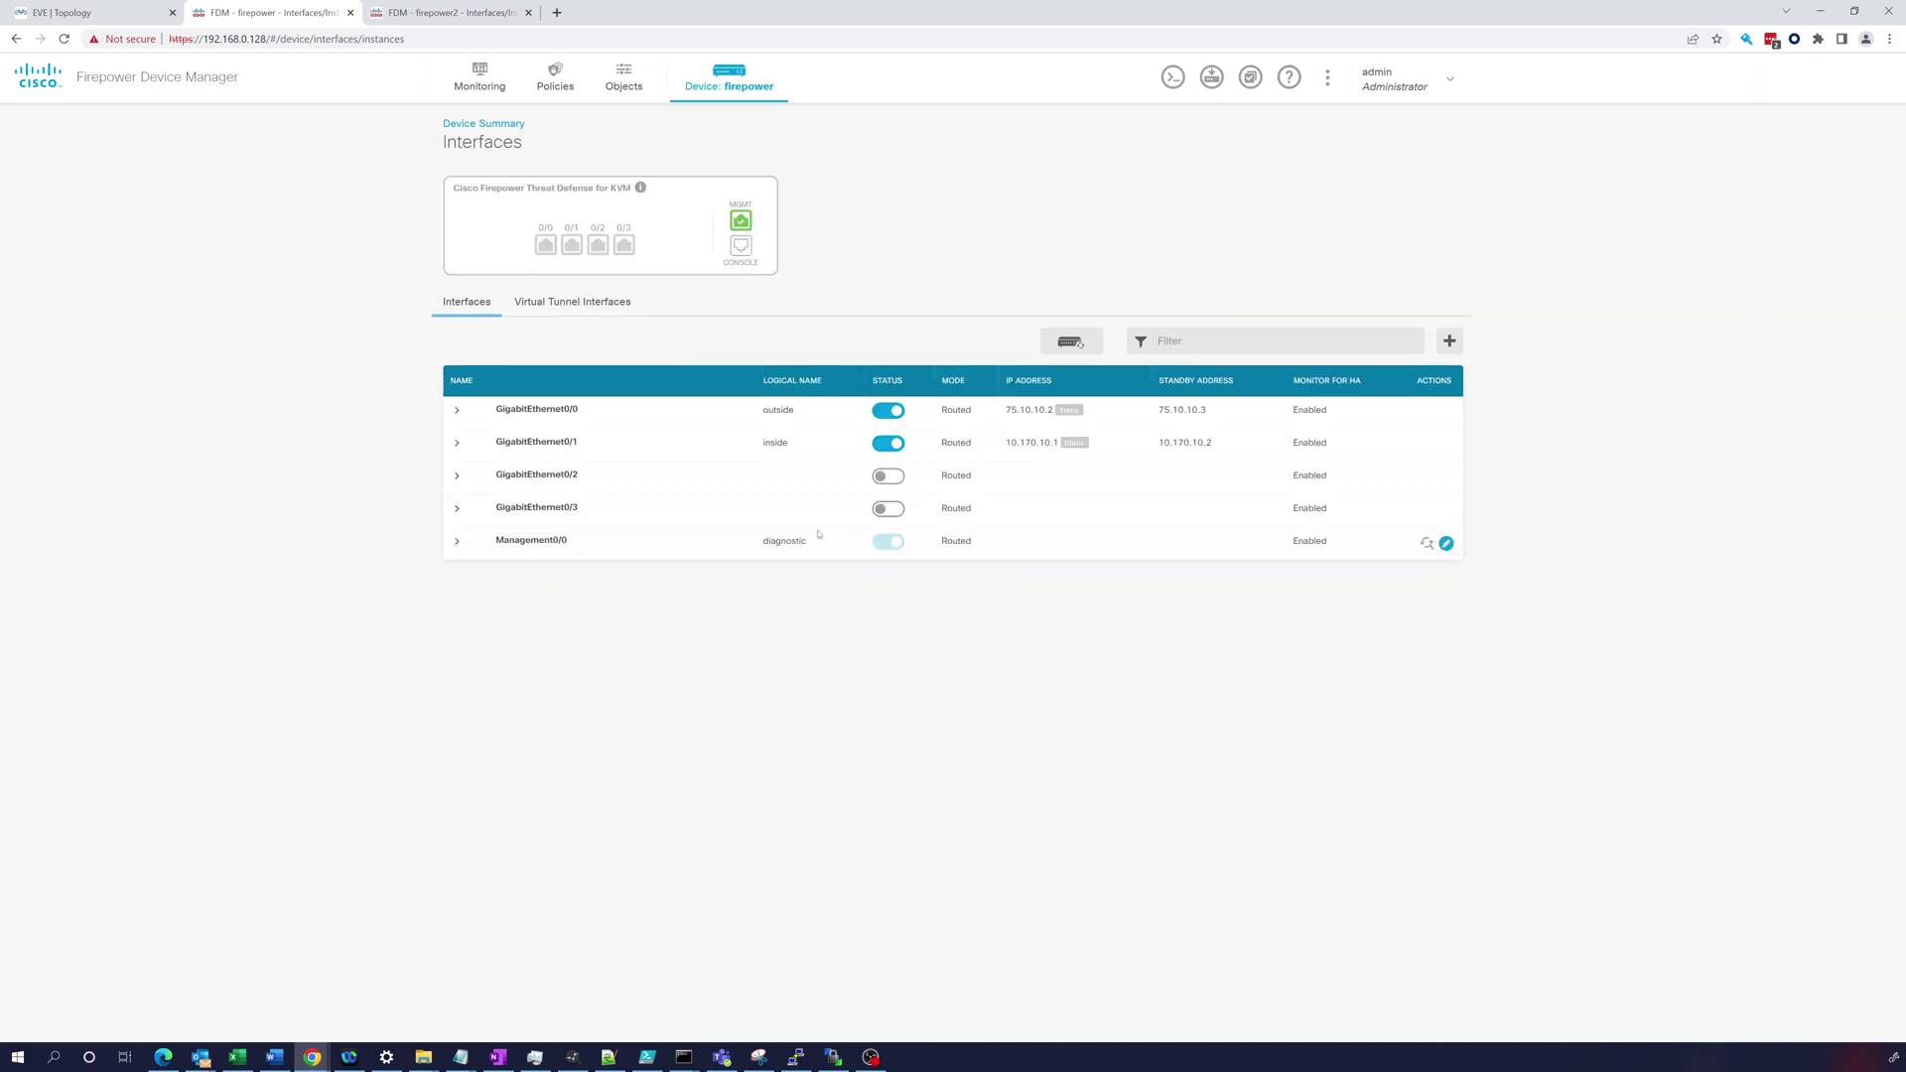
pyautogui.click(889, 508)
pyautogui.click(1253, 77)
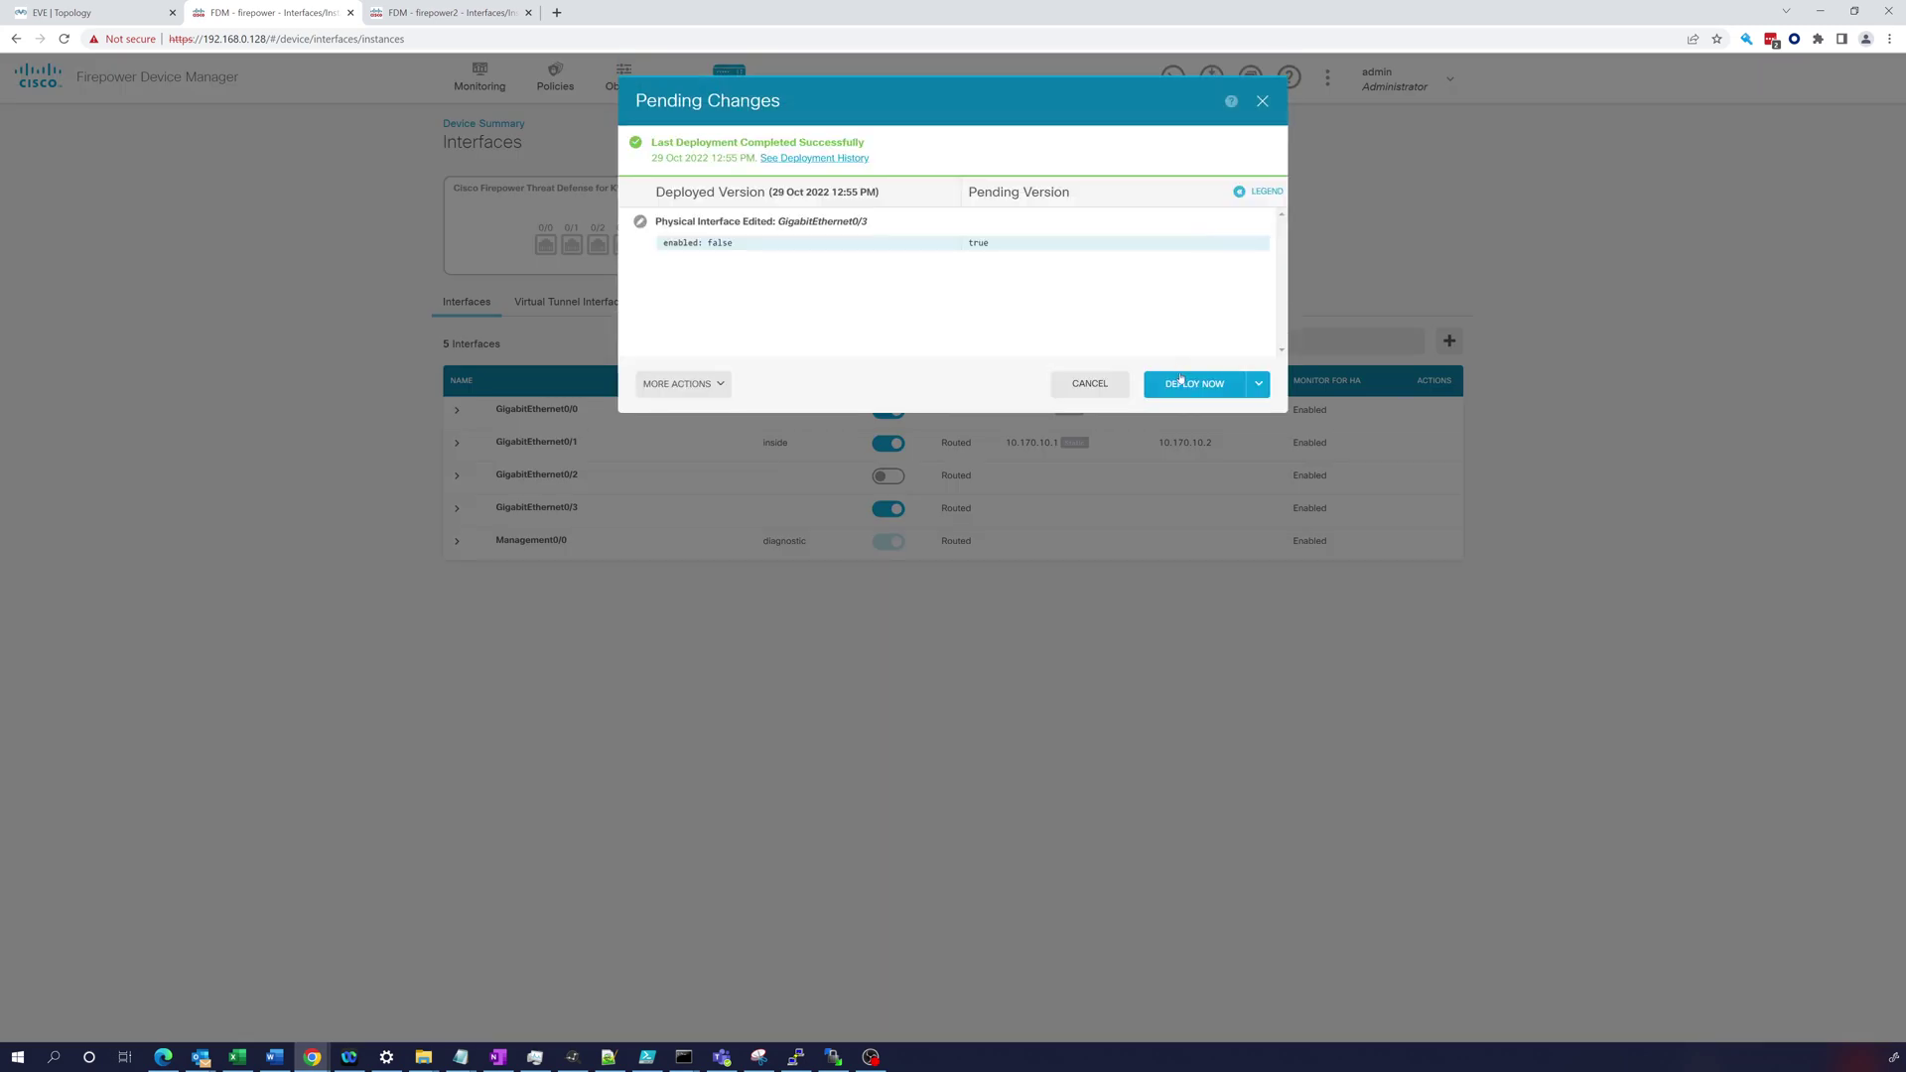
pyautogui.click(1181, 381)
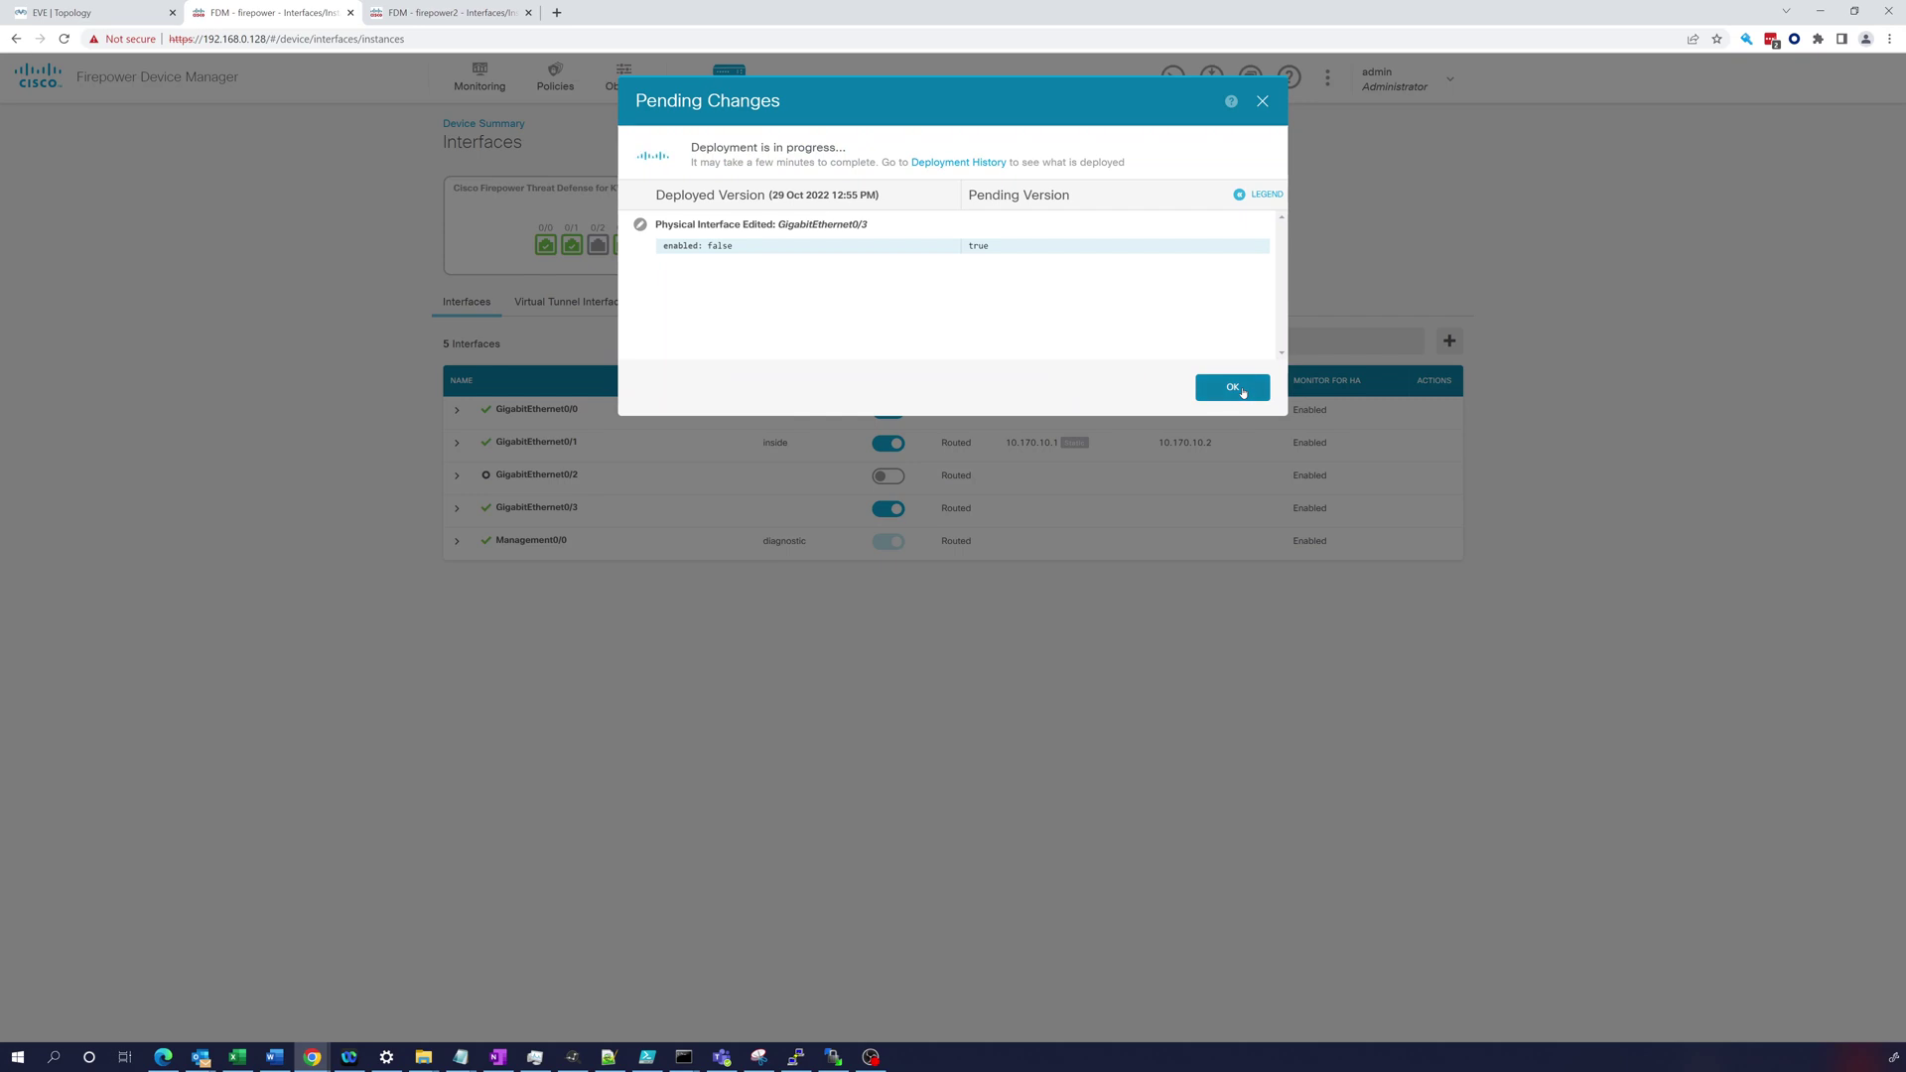
pyautogui.click(1232, 388)
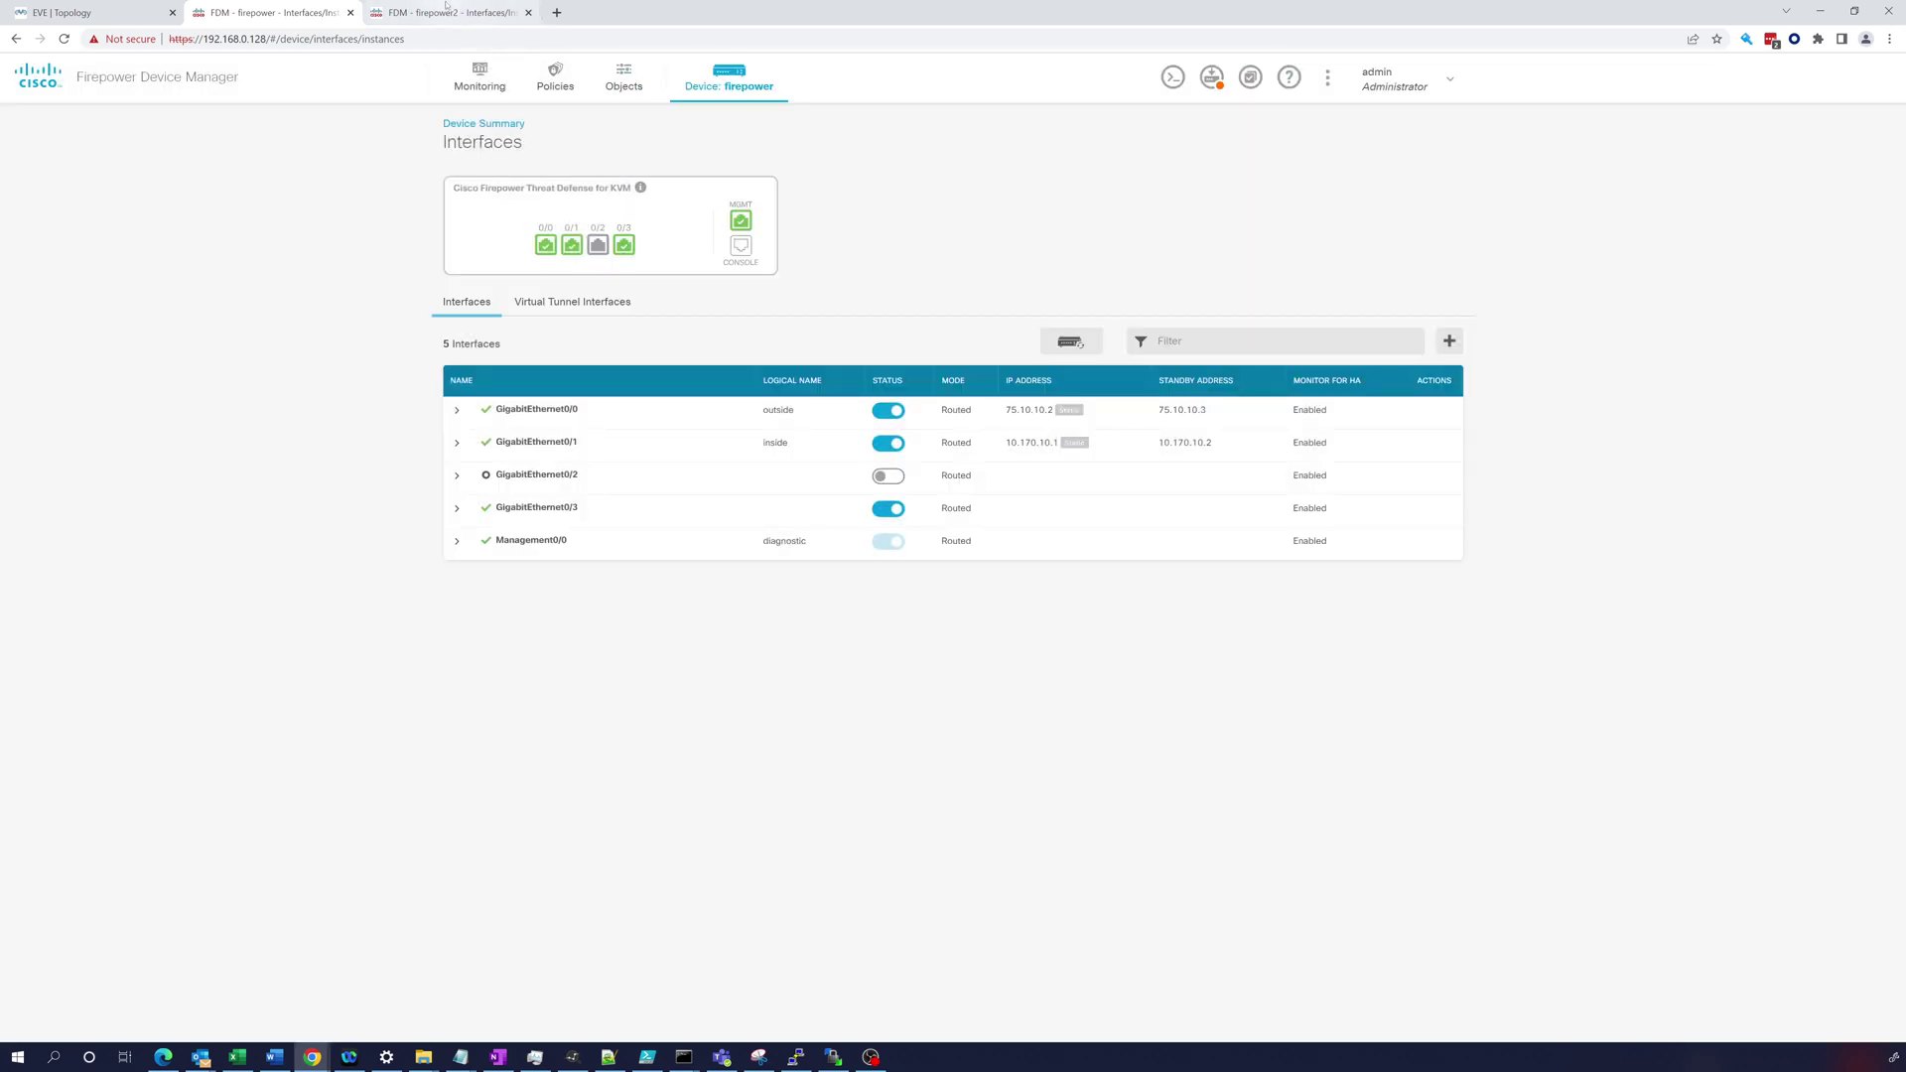
# Check the deployment progress and GigabitEthernet0/3 status on both firepower2 and firepower.
pyautogui.click(453, 14)
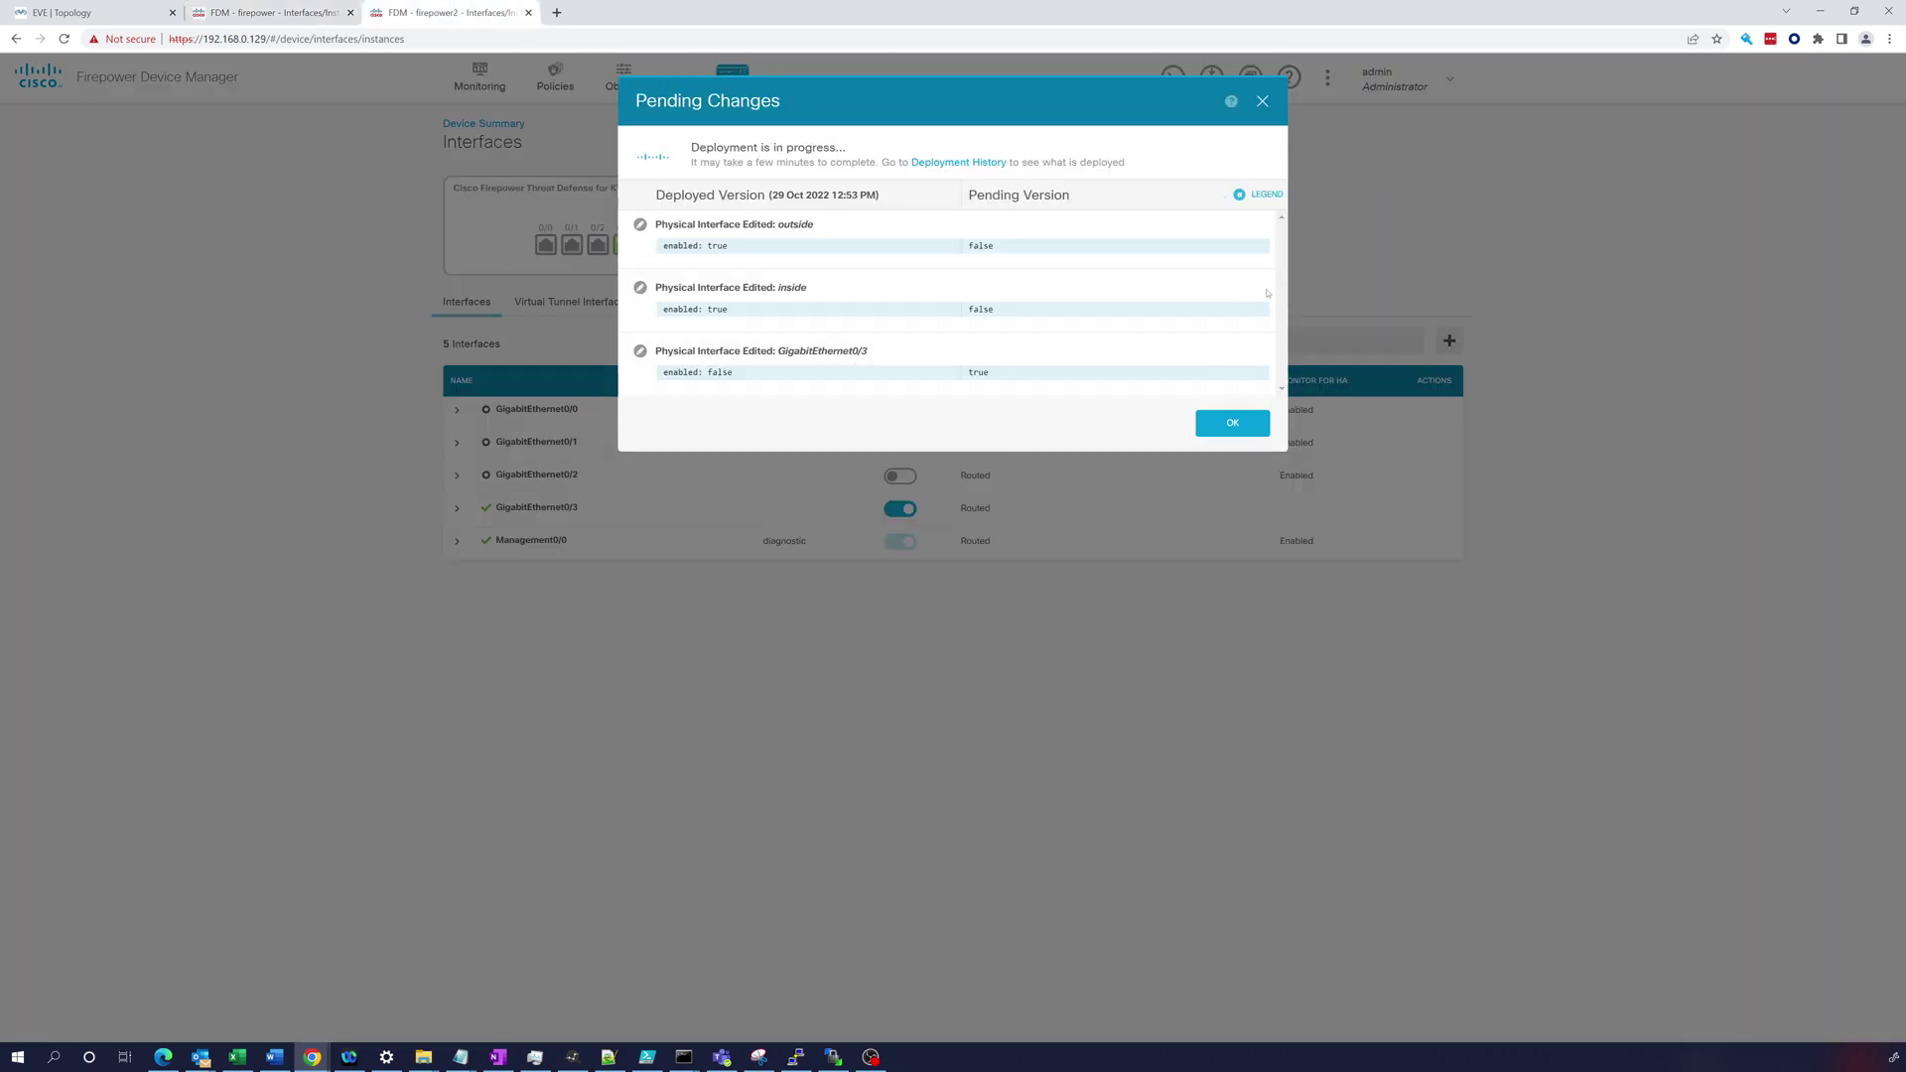
pyautogui.click(1262, 417)
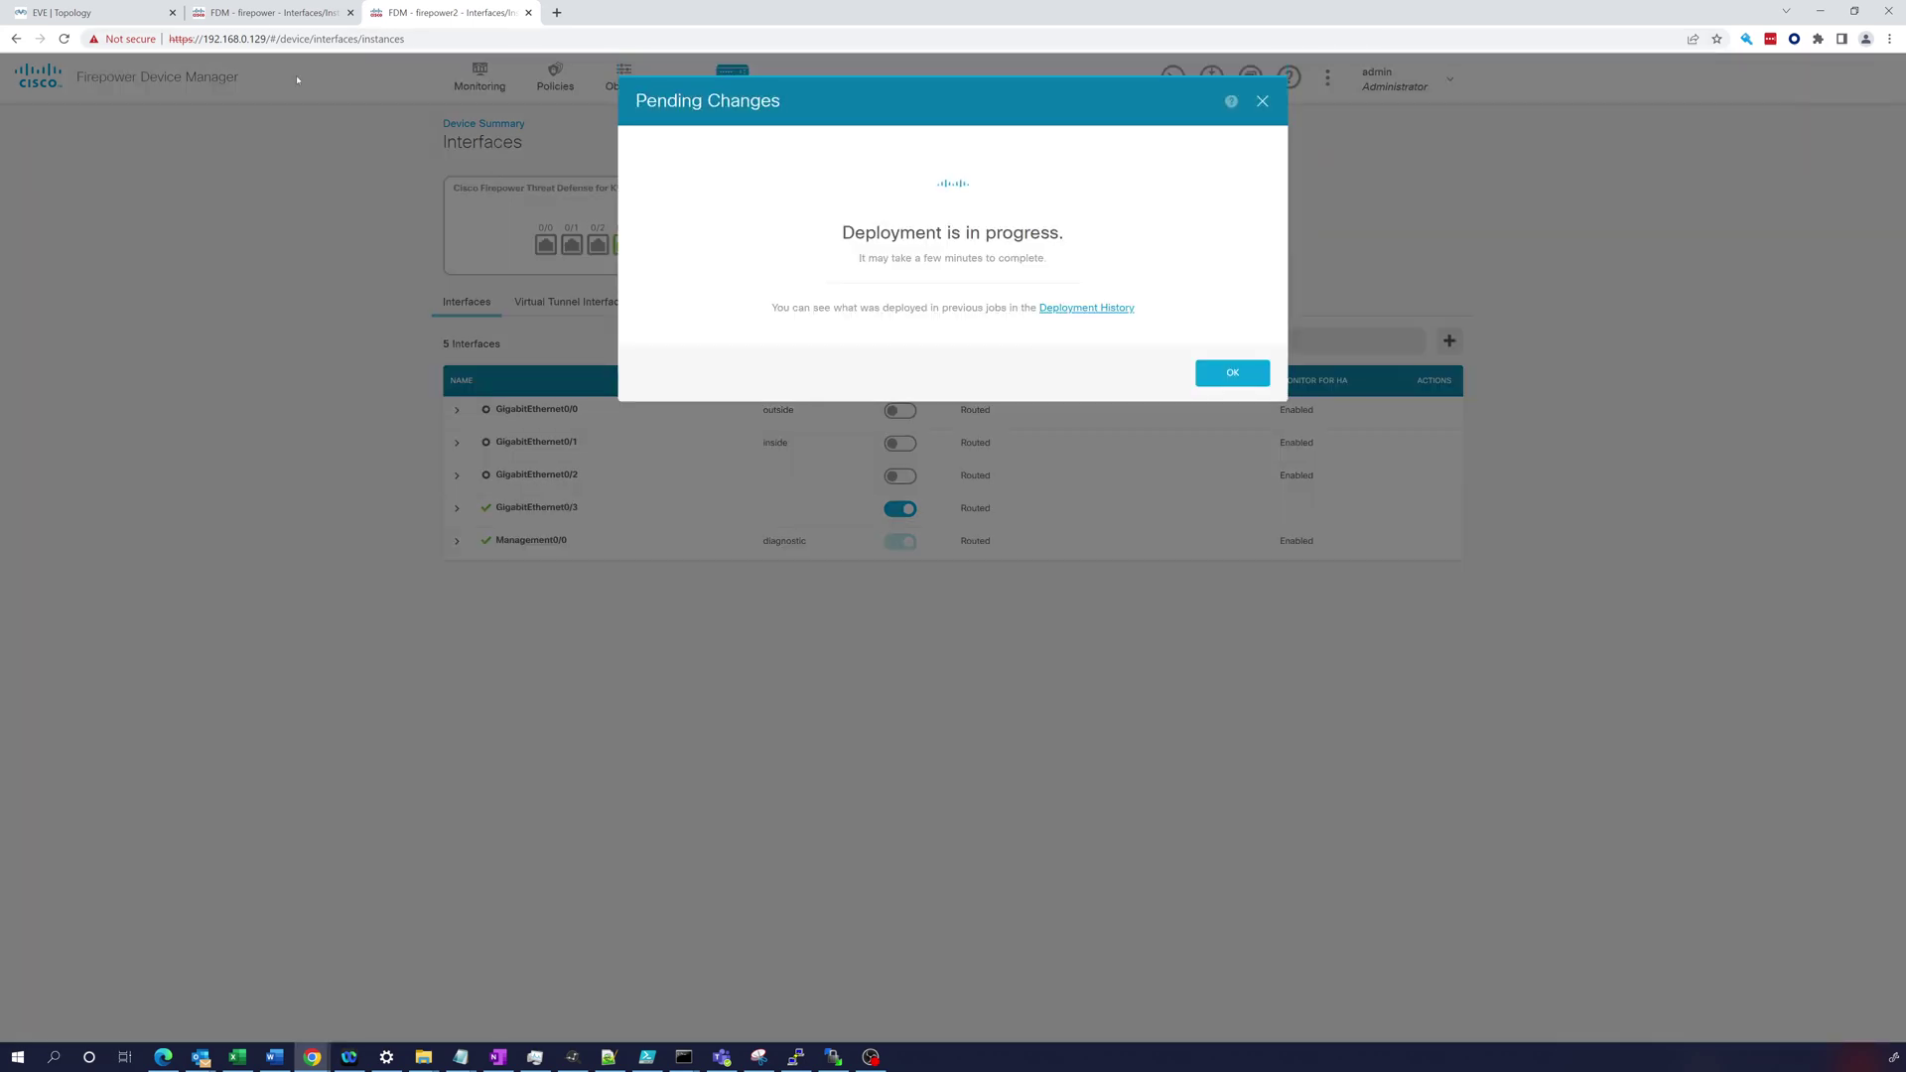
pyautogui.click(293, 13)
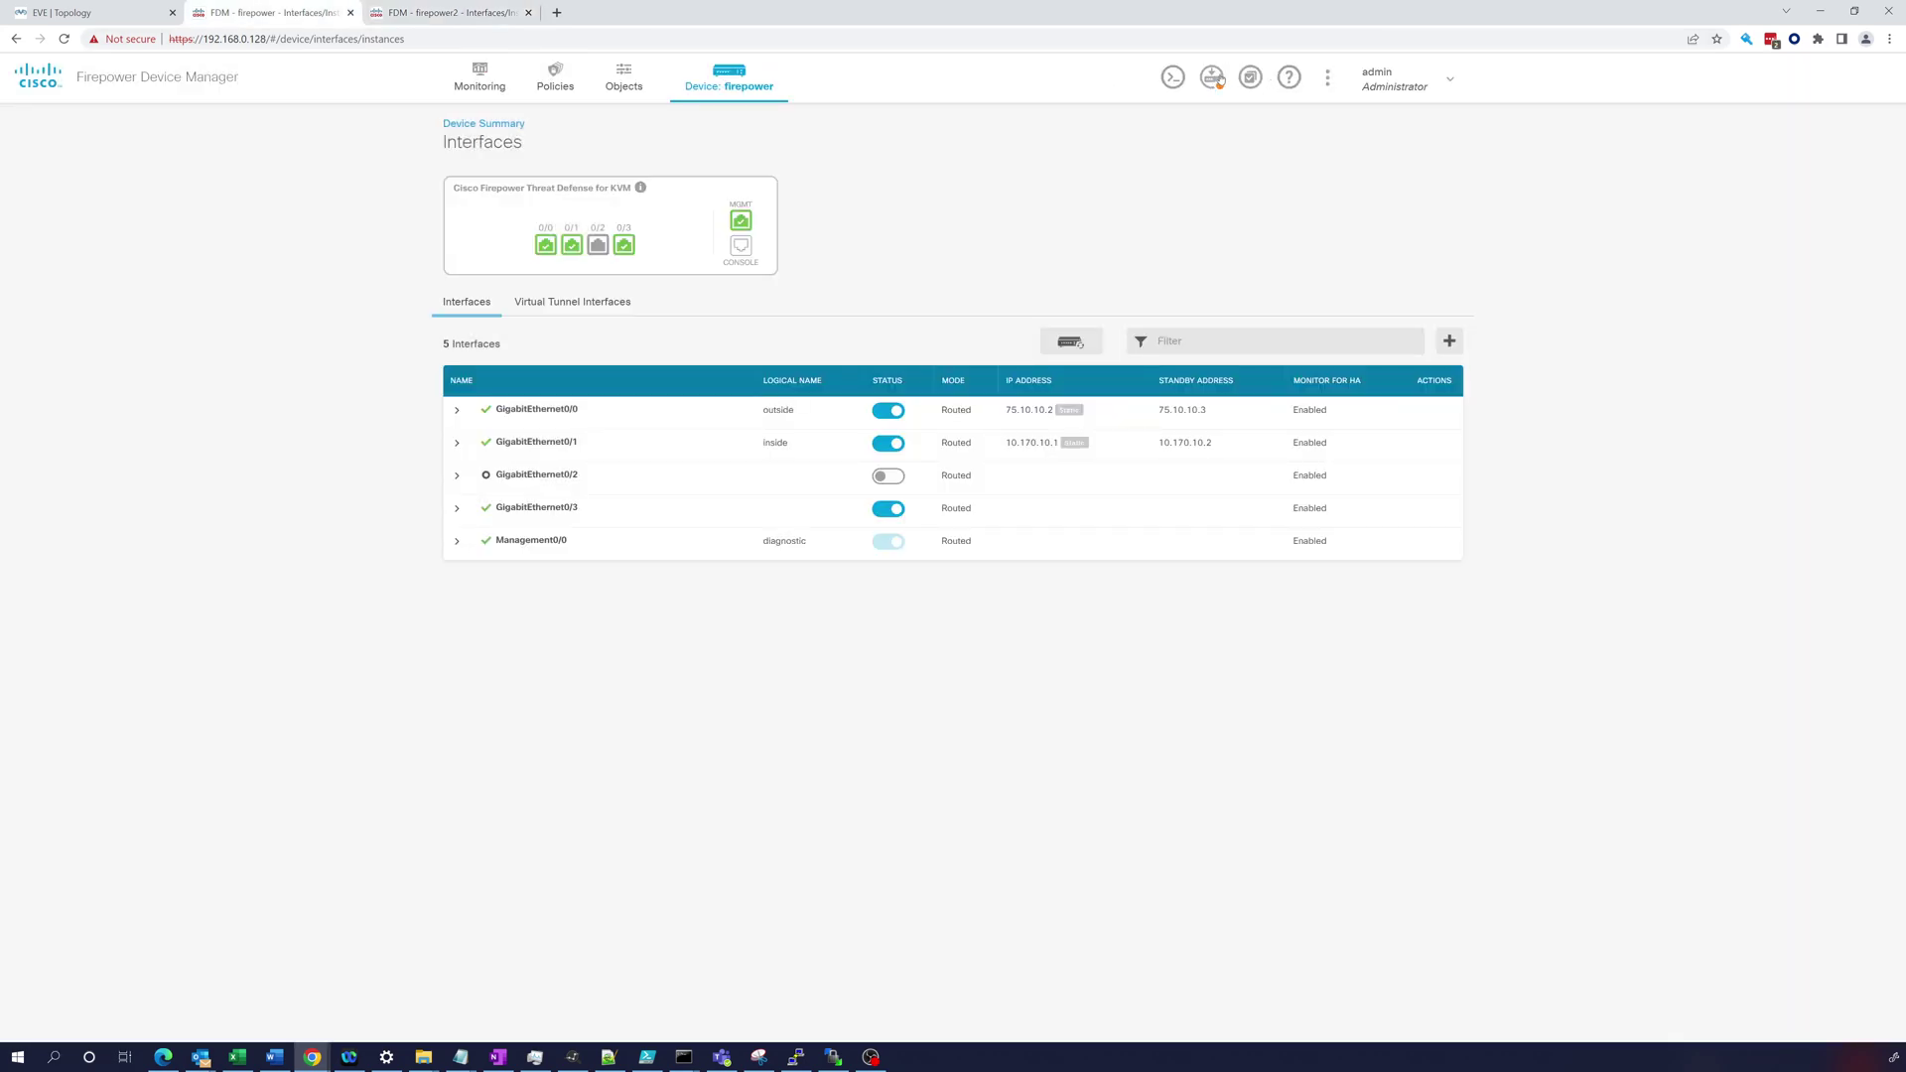
pyautogui.click(1215, 77)
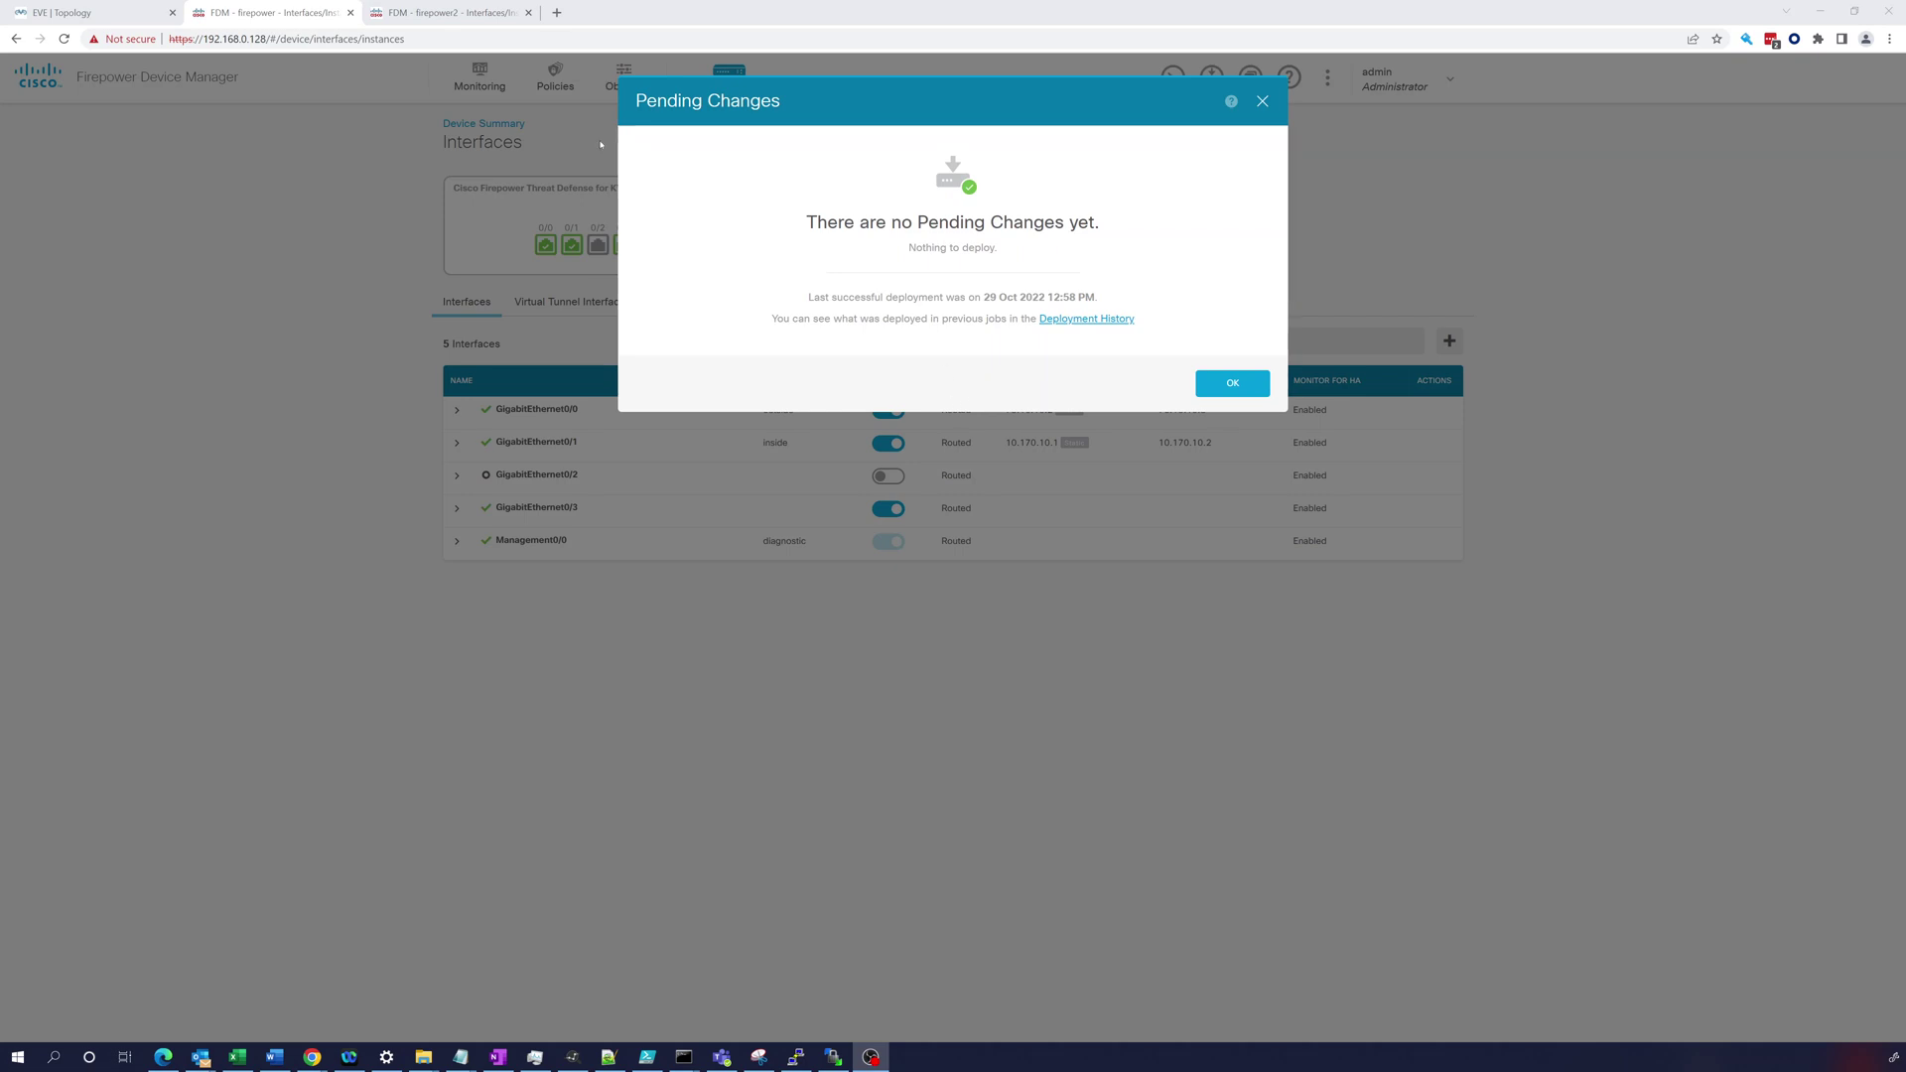
pyautogui.click(1253, 383)
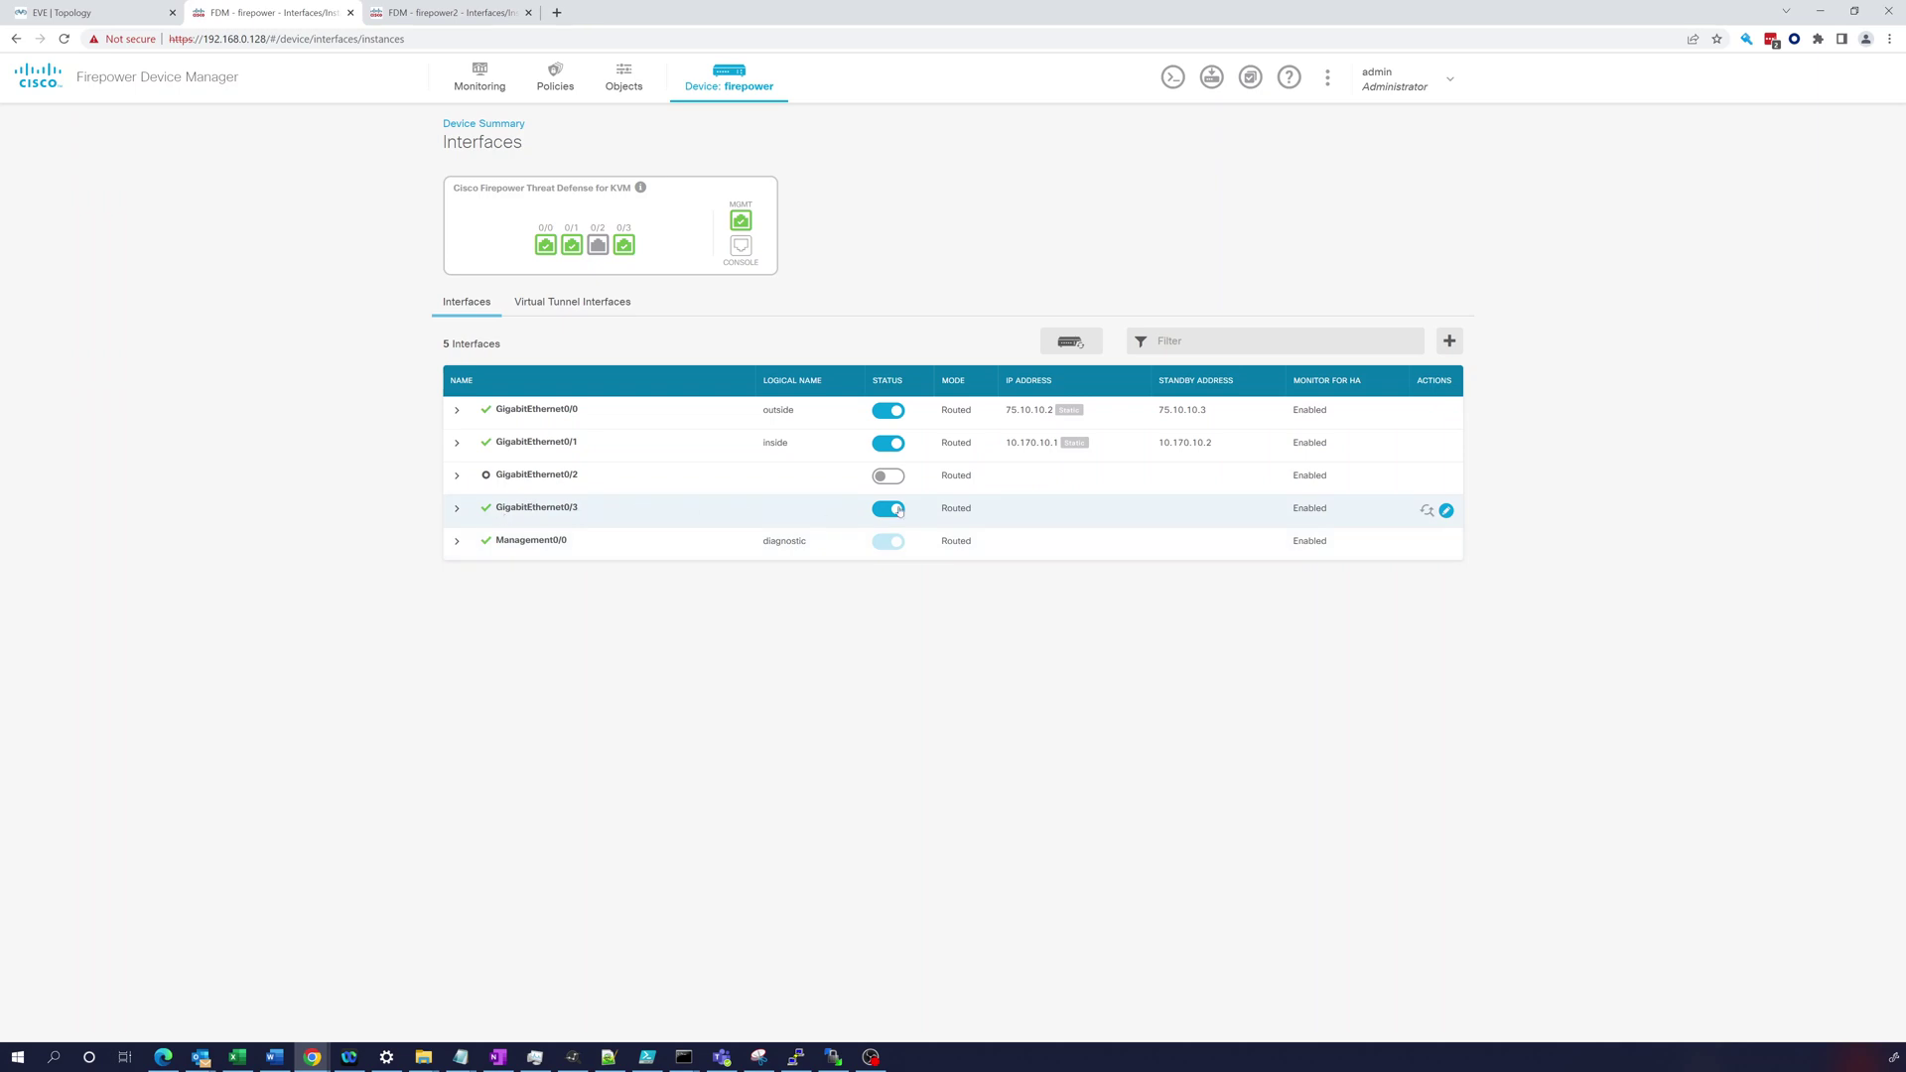
pyautogui.click(456, 14)
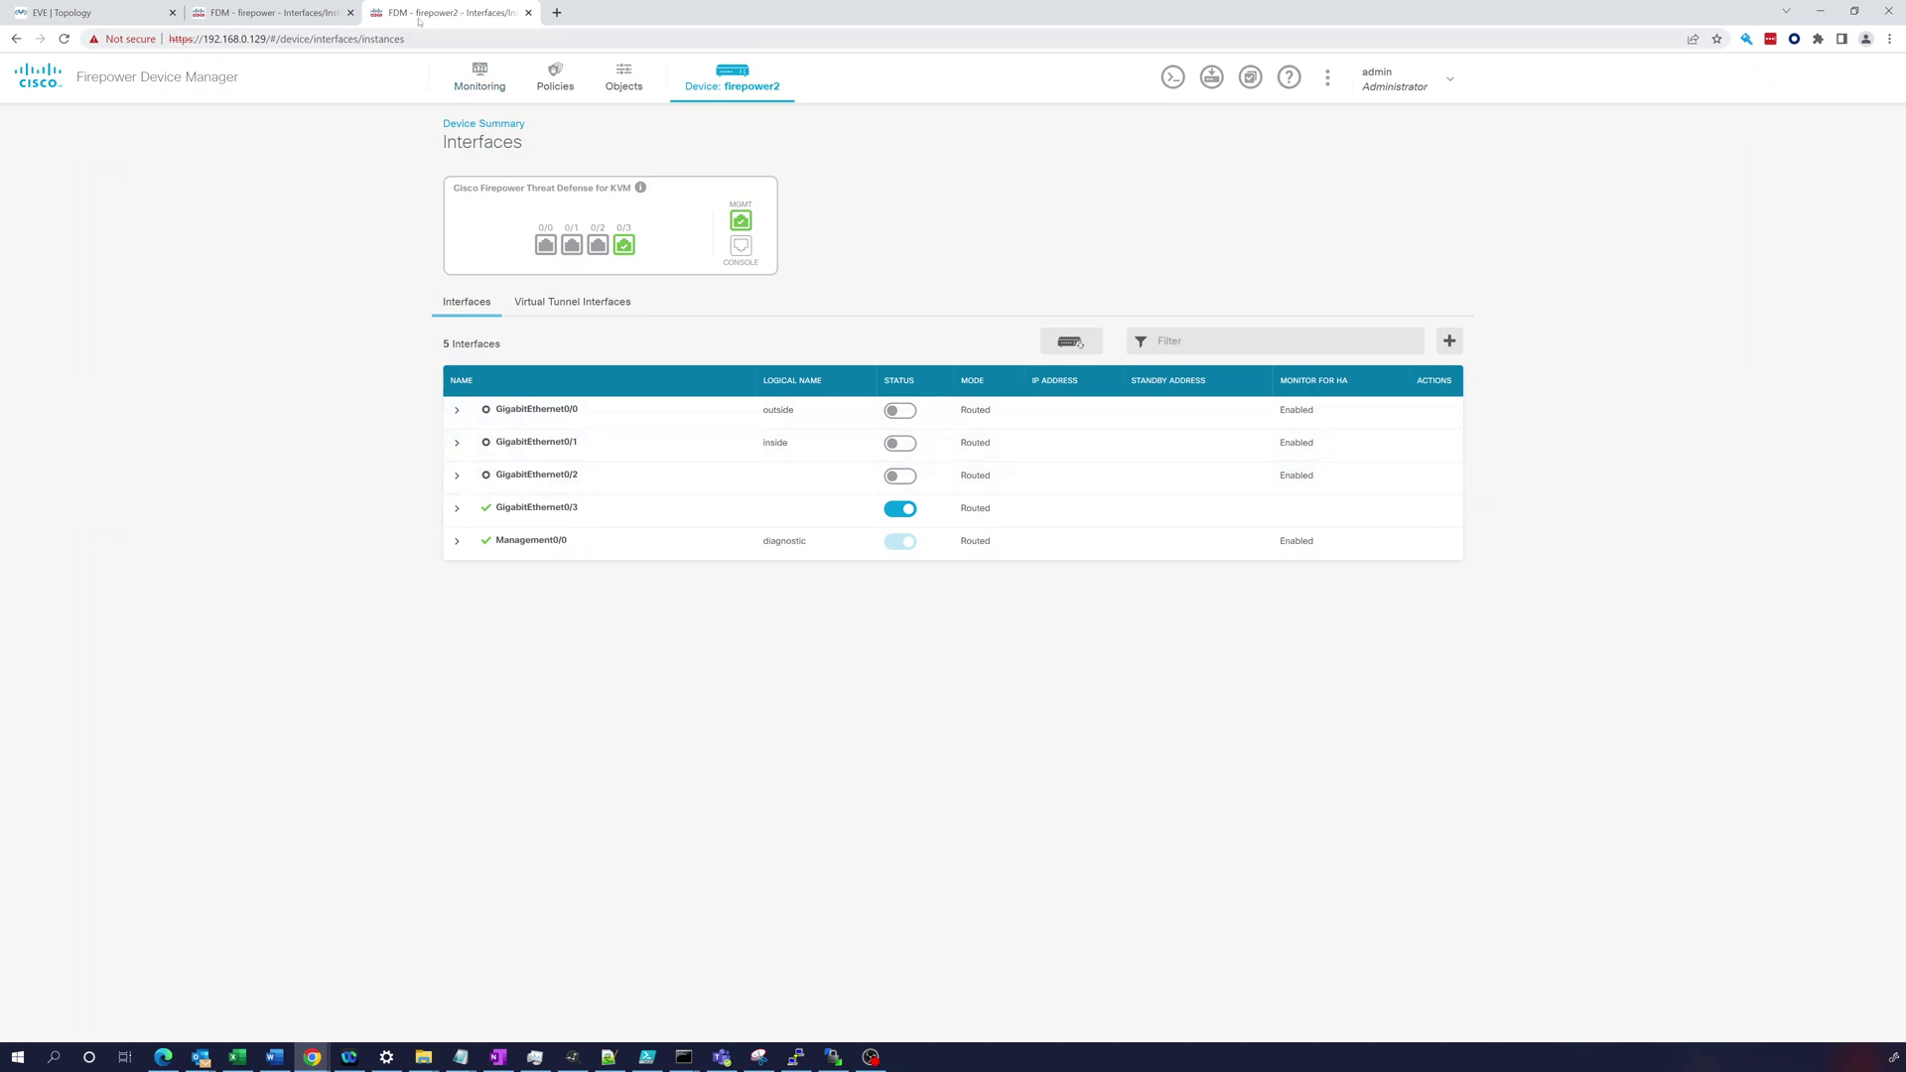
pyautogui.click(288, 12)
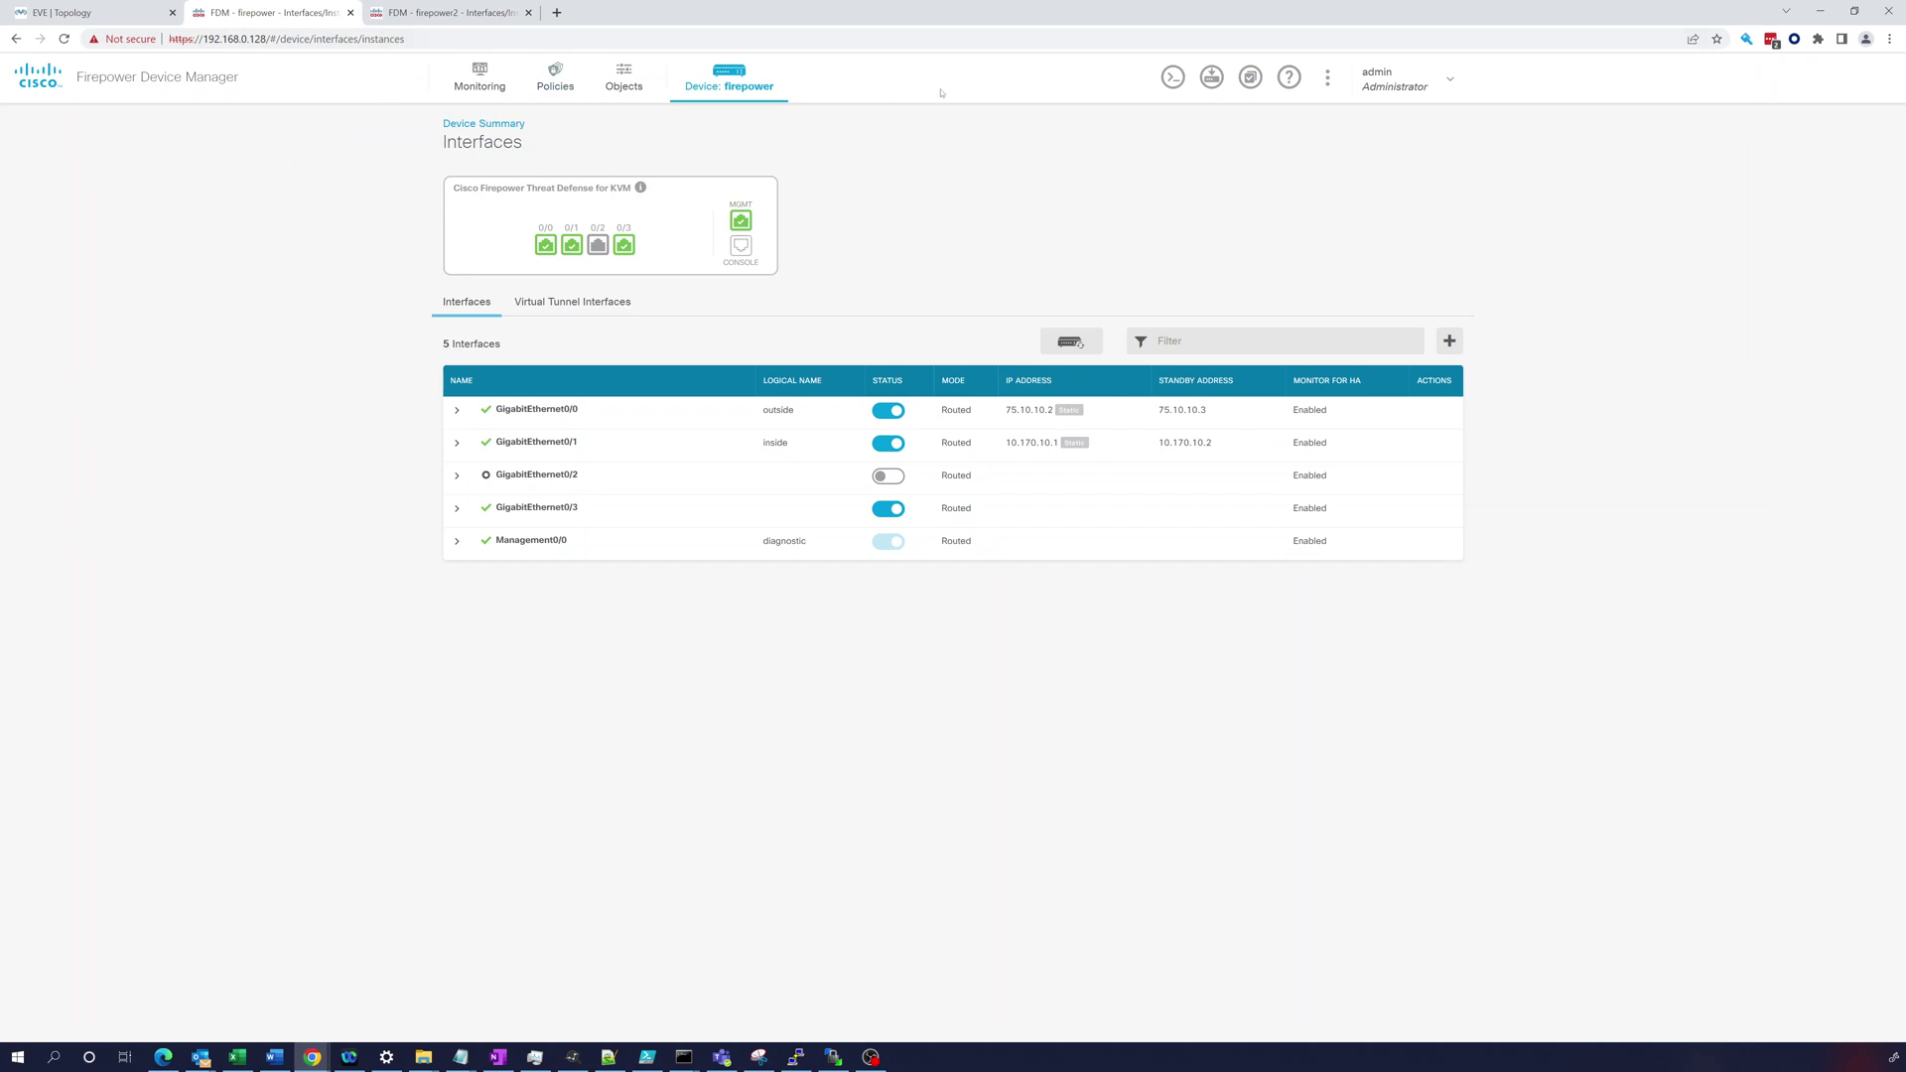
# Start the high availability setup on firepower as the primary device, using GigabitEthernet0/3 as the failover link interface.
pyautogui.click(721, 68)
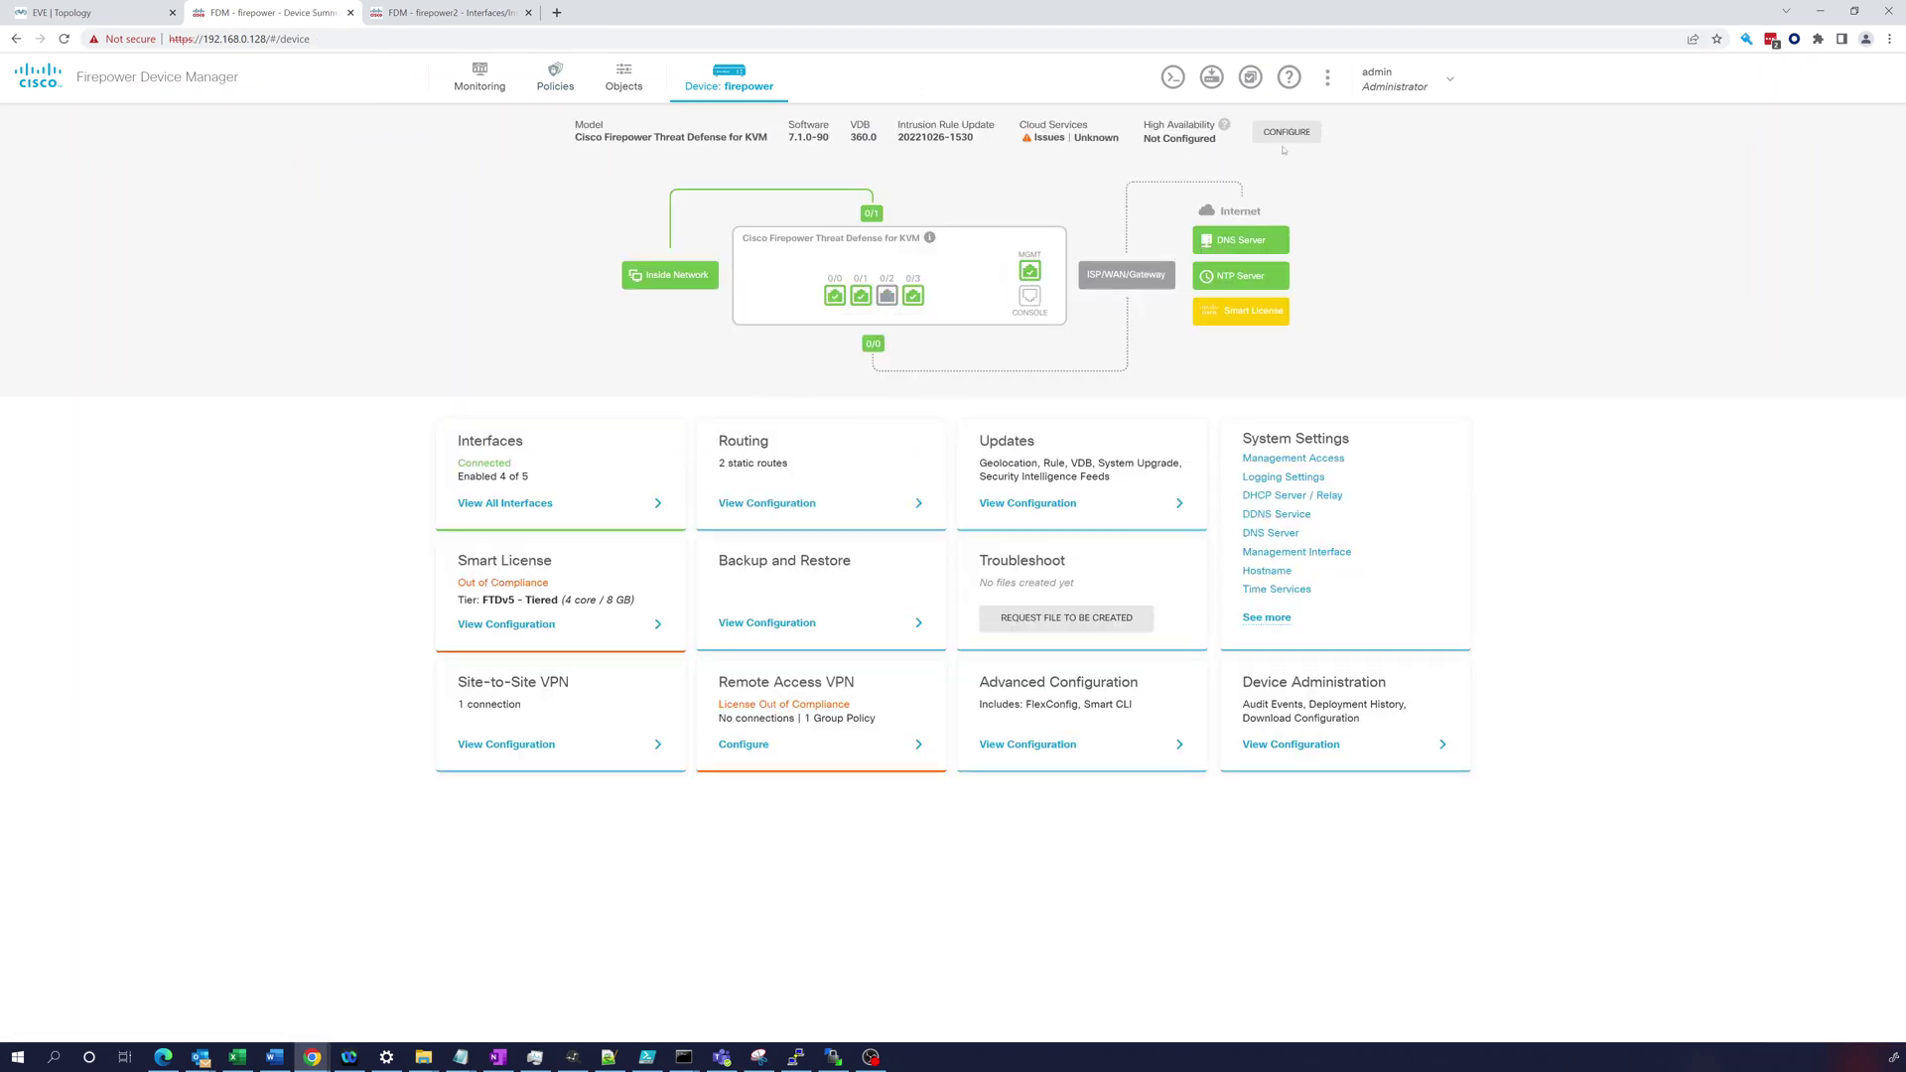
pyautogui.click(1287, 133)
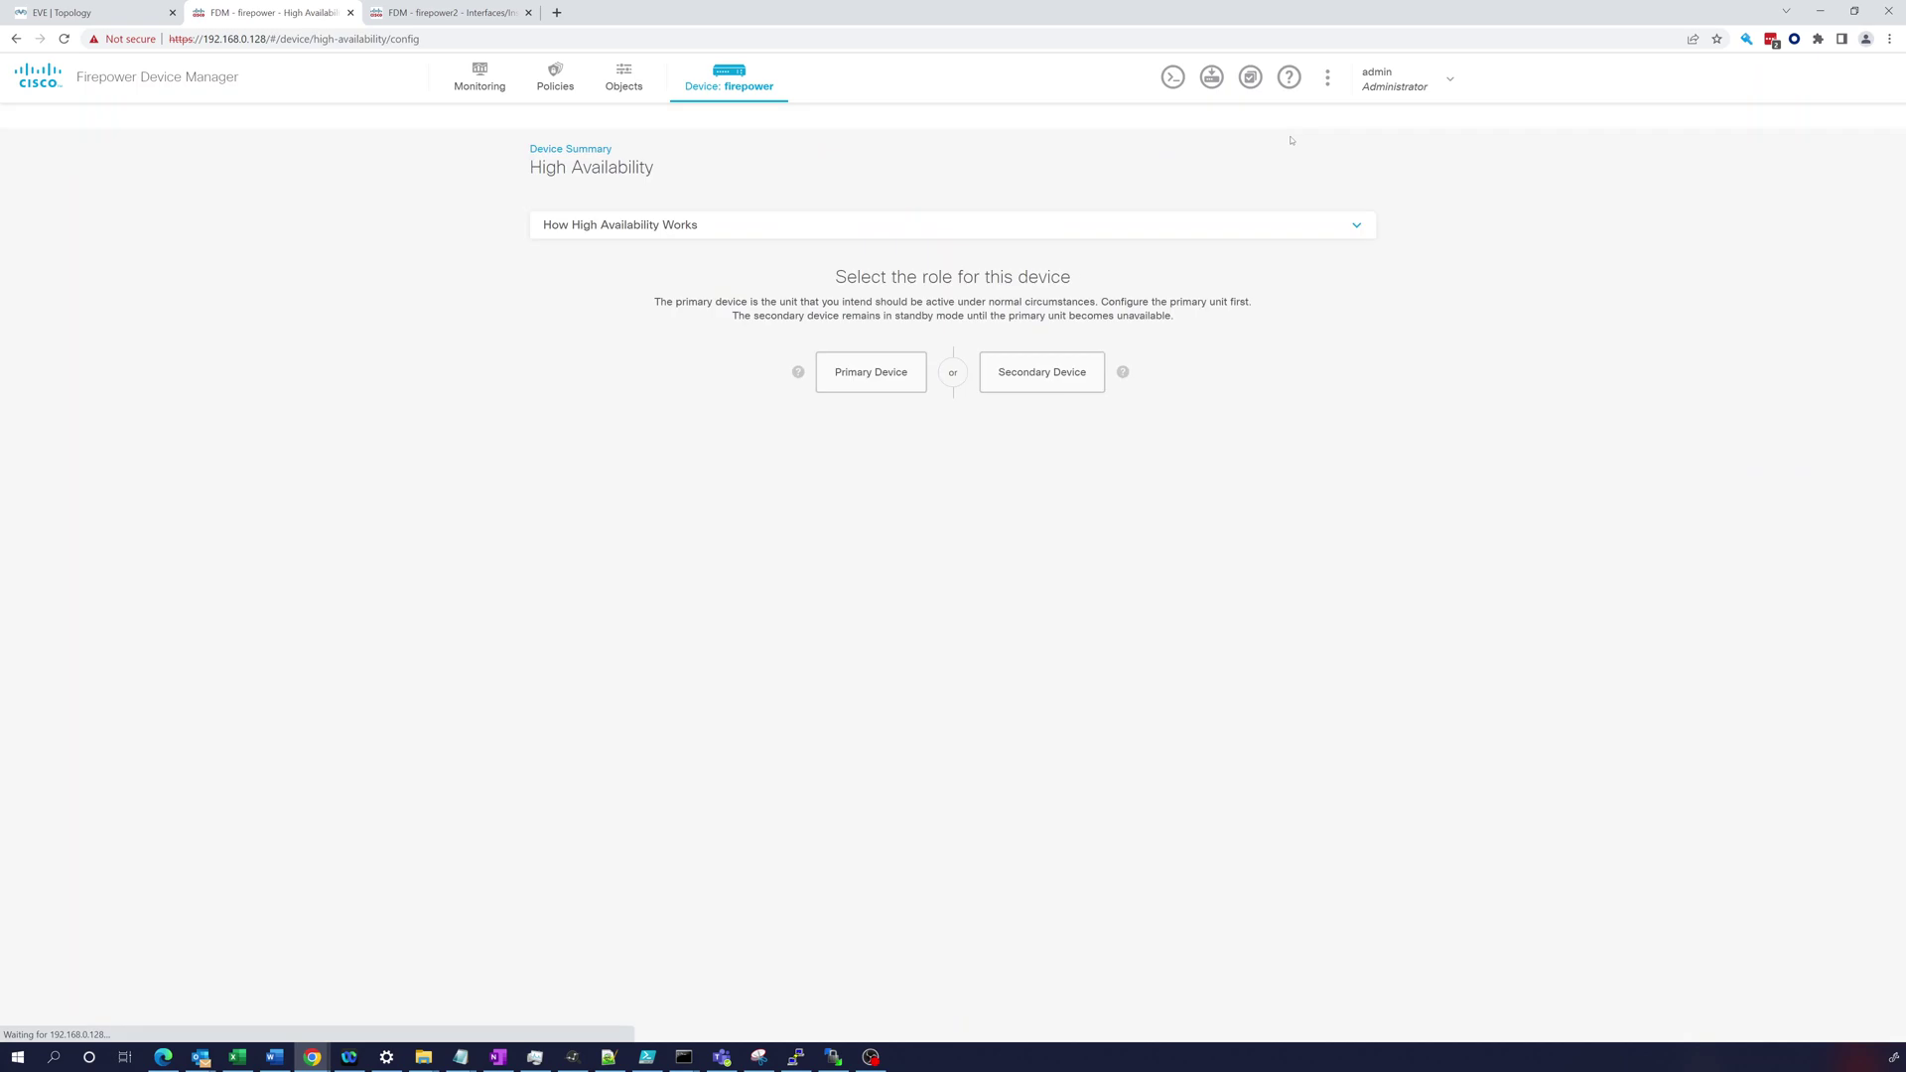
pyautogui.click(881, 388)
pyautogui.click(628, 540)
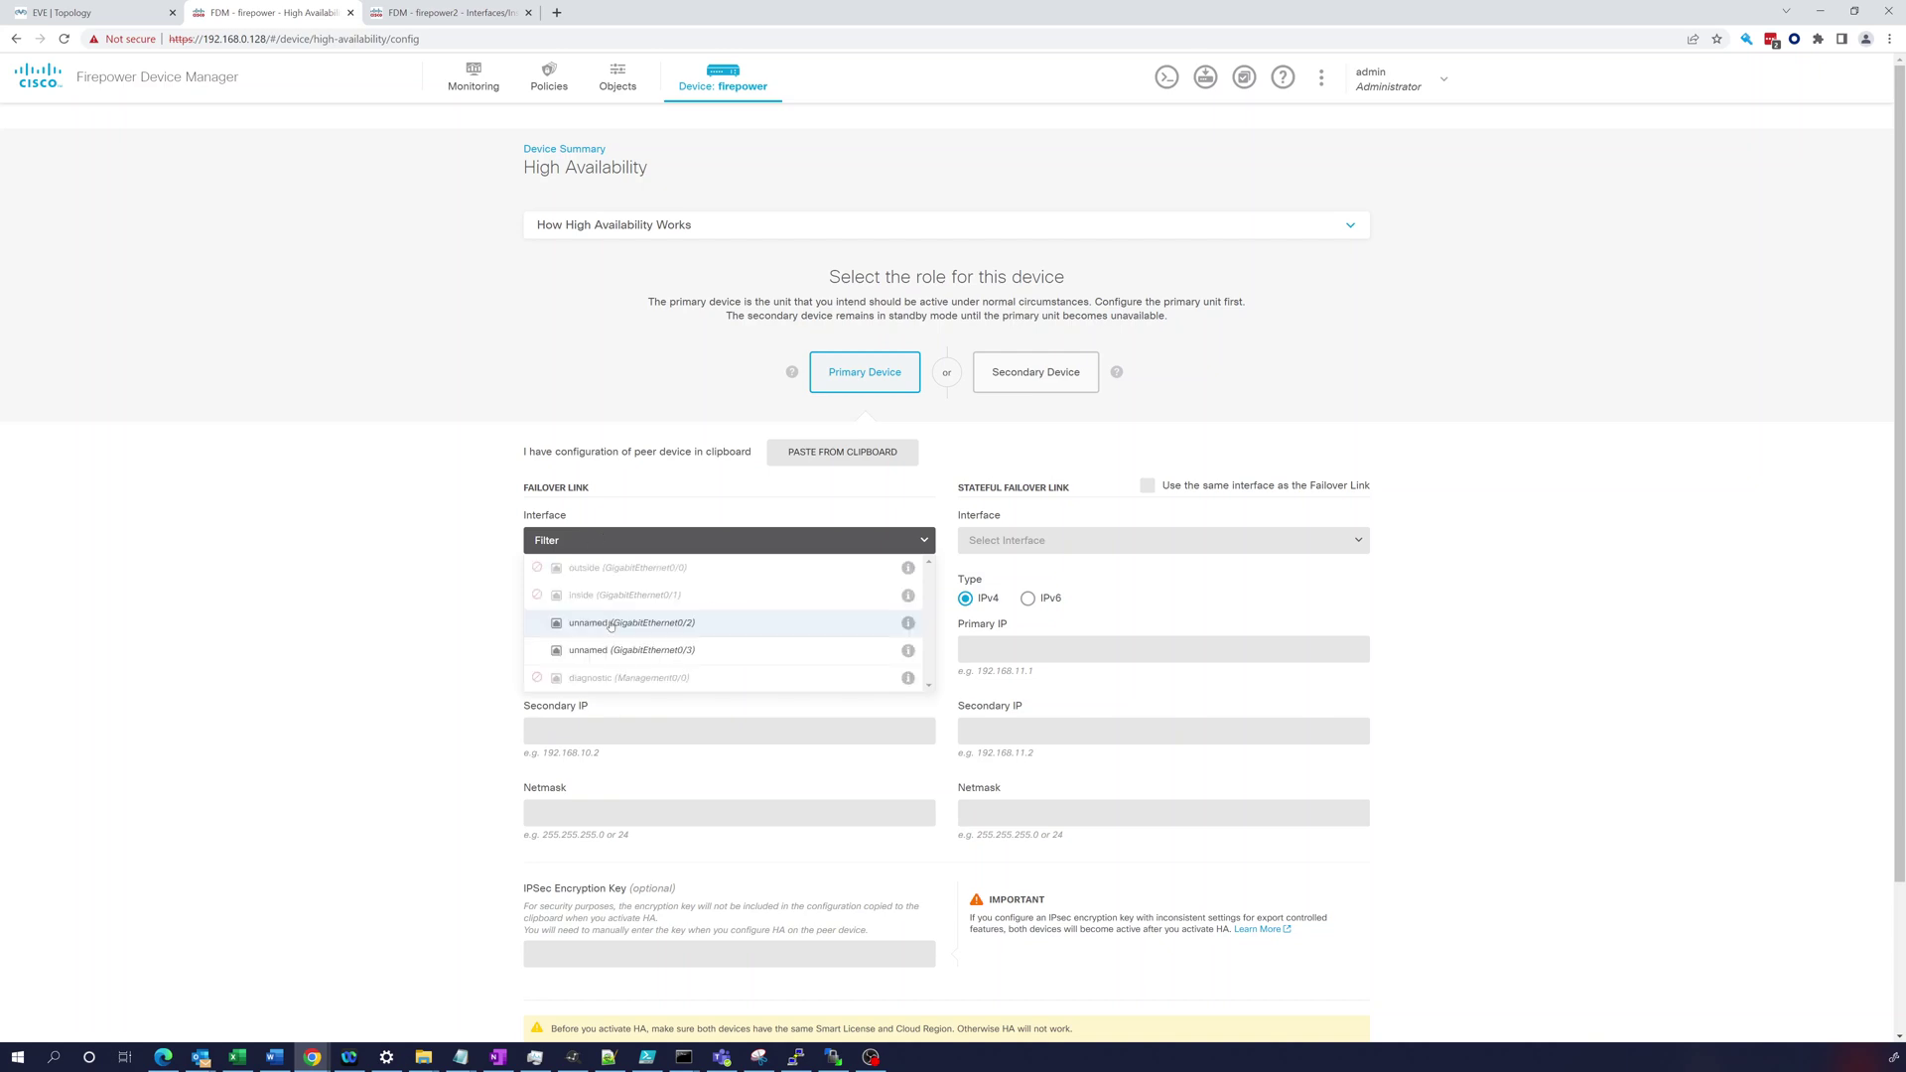
pyautogui.click(610, 648)
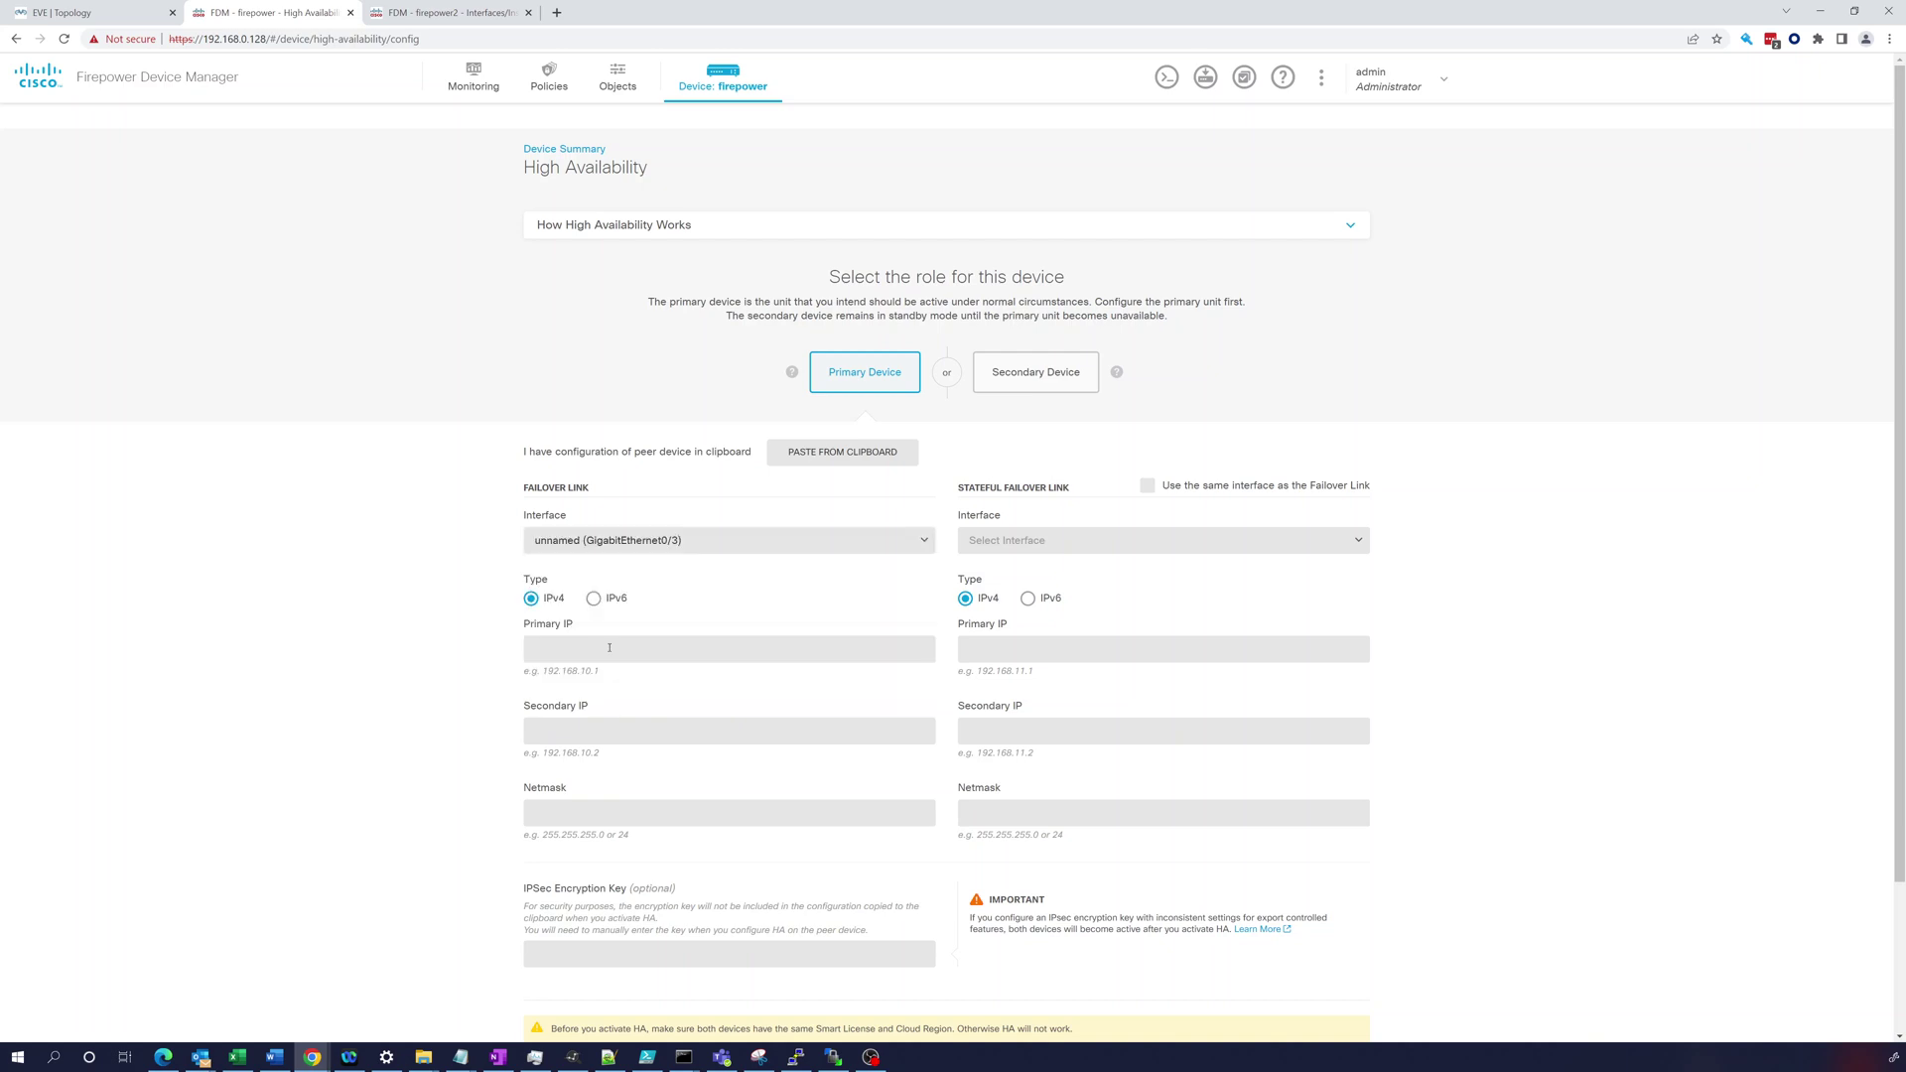
# Set the failover link to primary IP 1.1.1.1, secondary IP 1.1.1.2 and netmask 255.255.255.252, and use the same interface for stateful failover.
pyautogui.click(670, 647)
pyautogui.write('1.1.1.1')
pyautogui.click(592, 731)
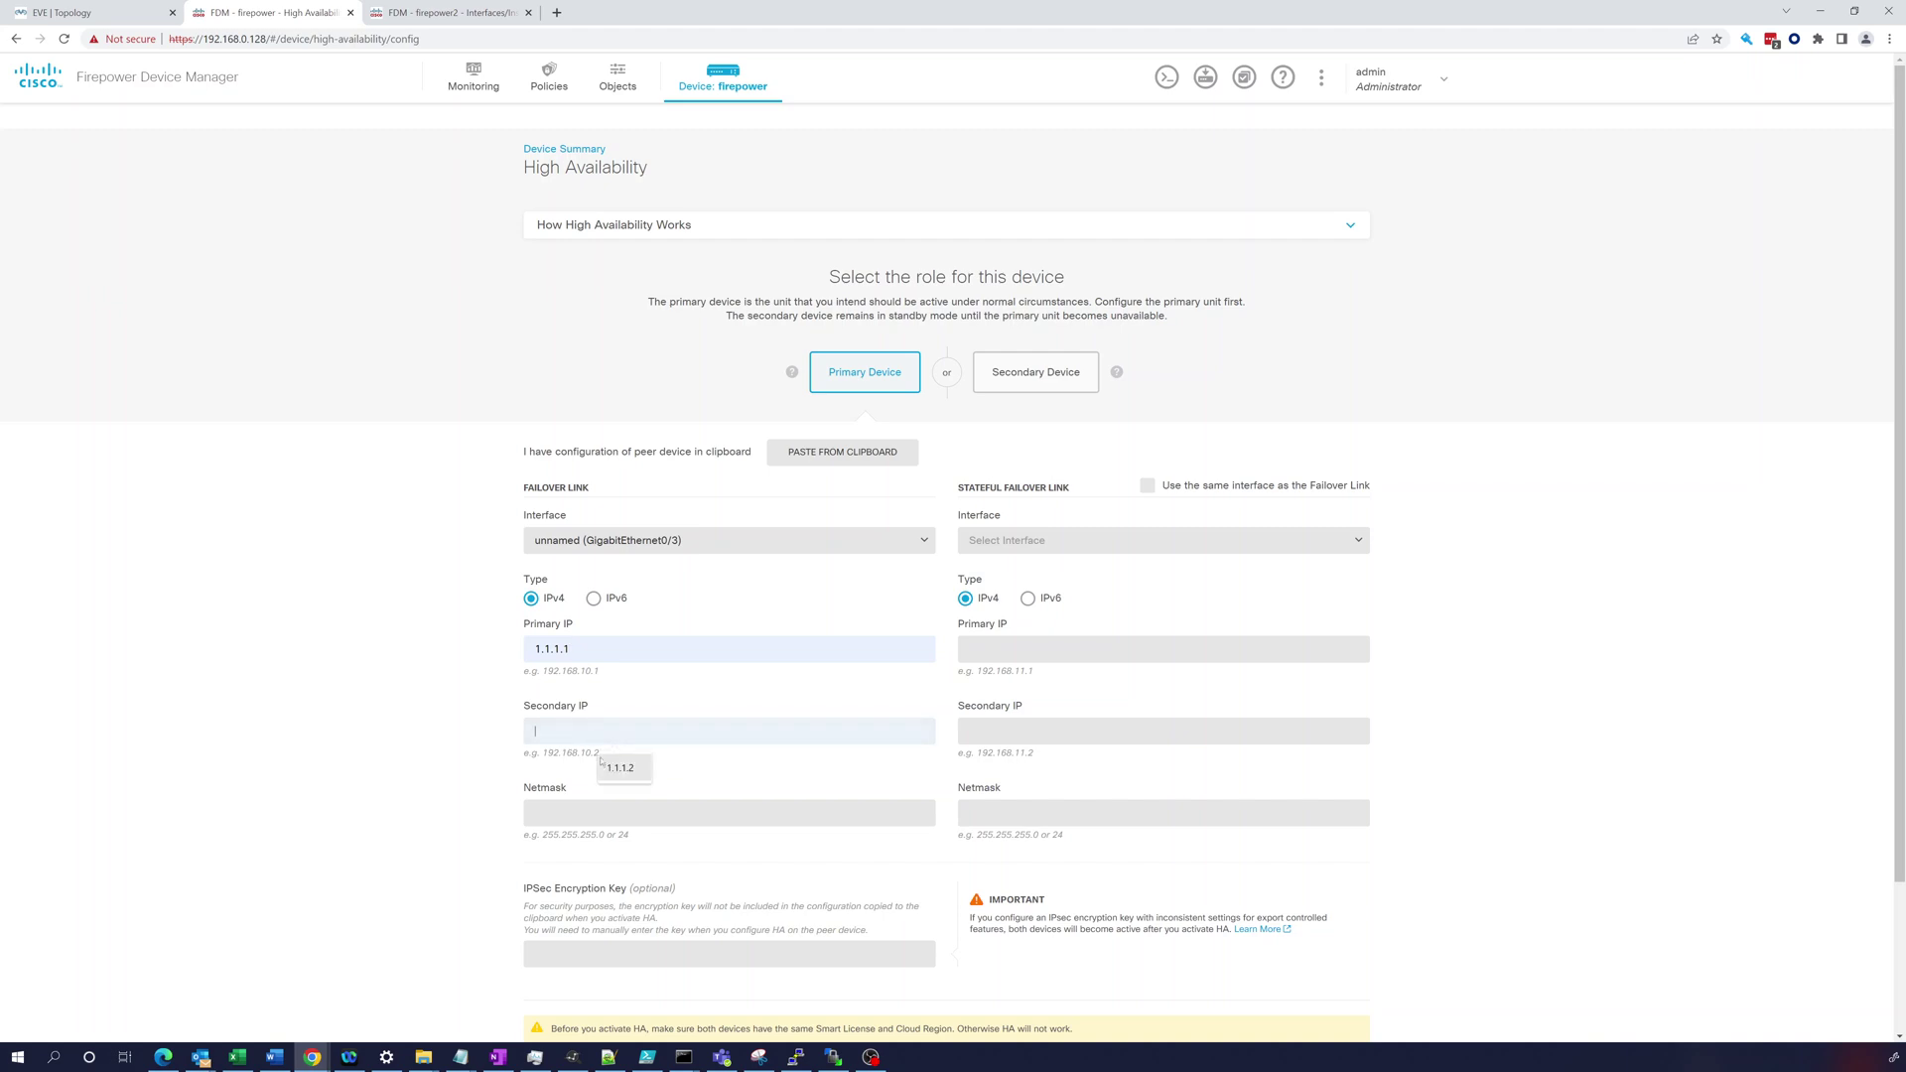
pyautogui.click(607, 770)
pyautogui.click(602, 812)
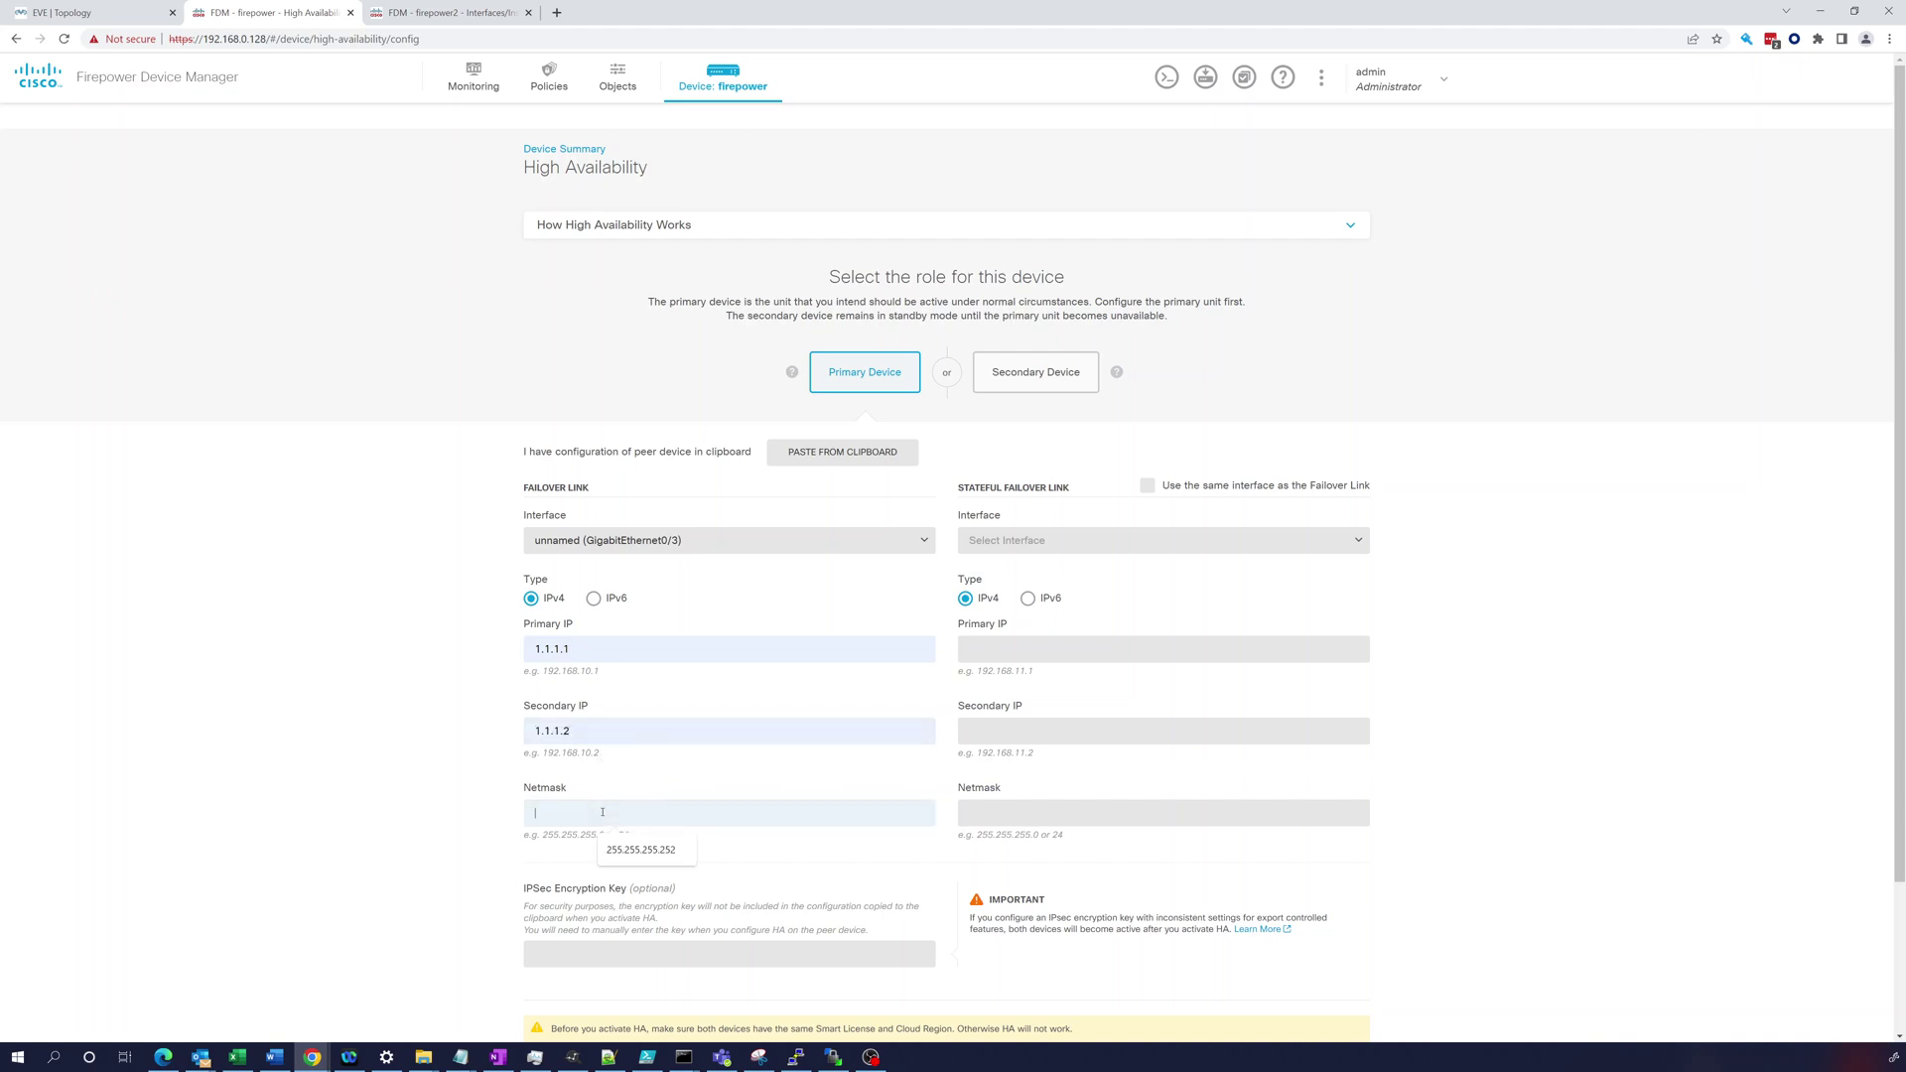
pyautogui.click(628, 854)
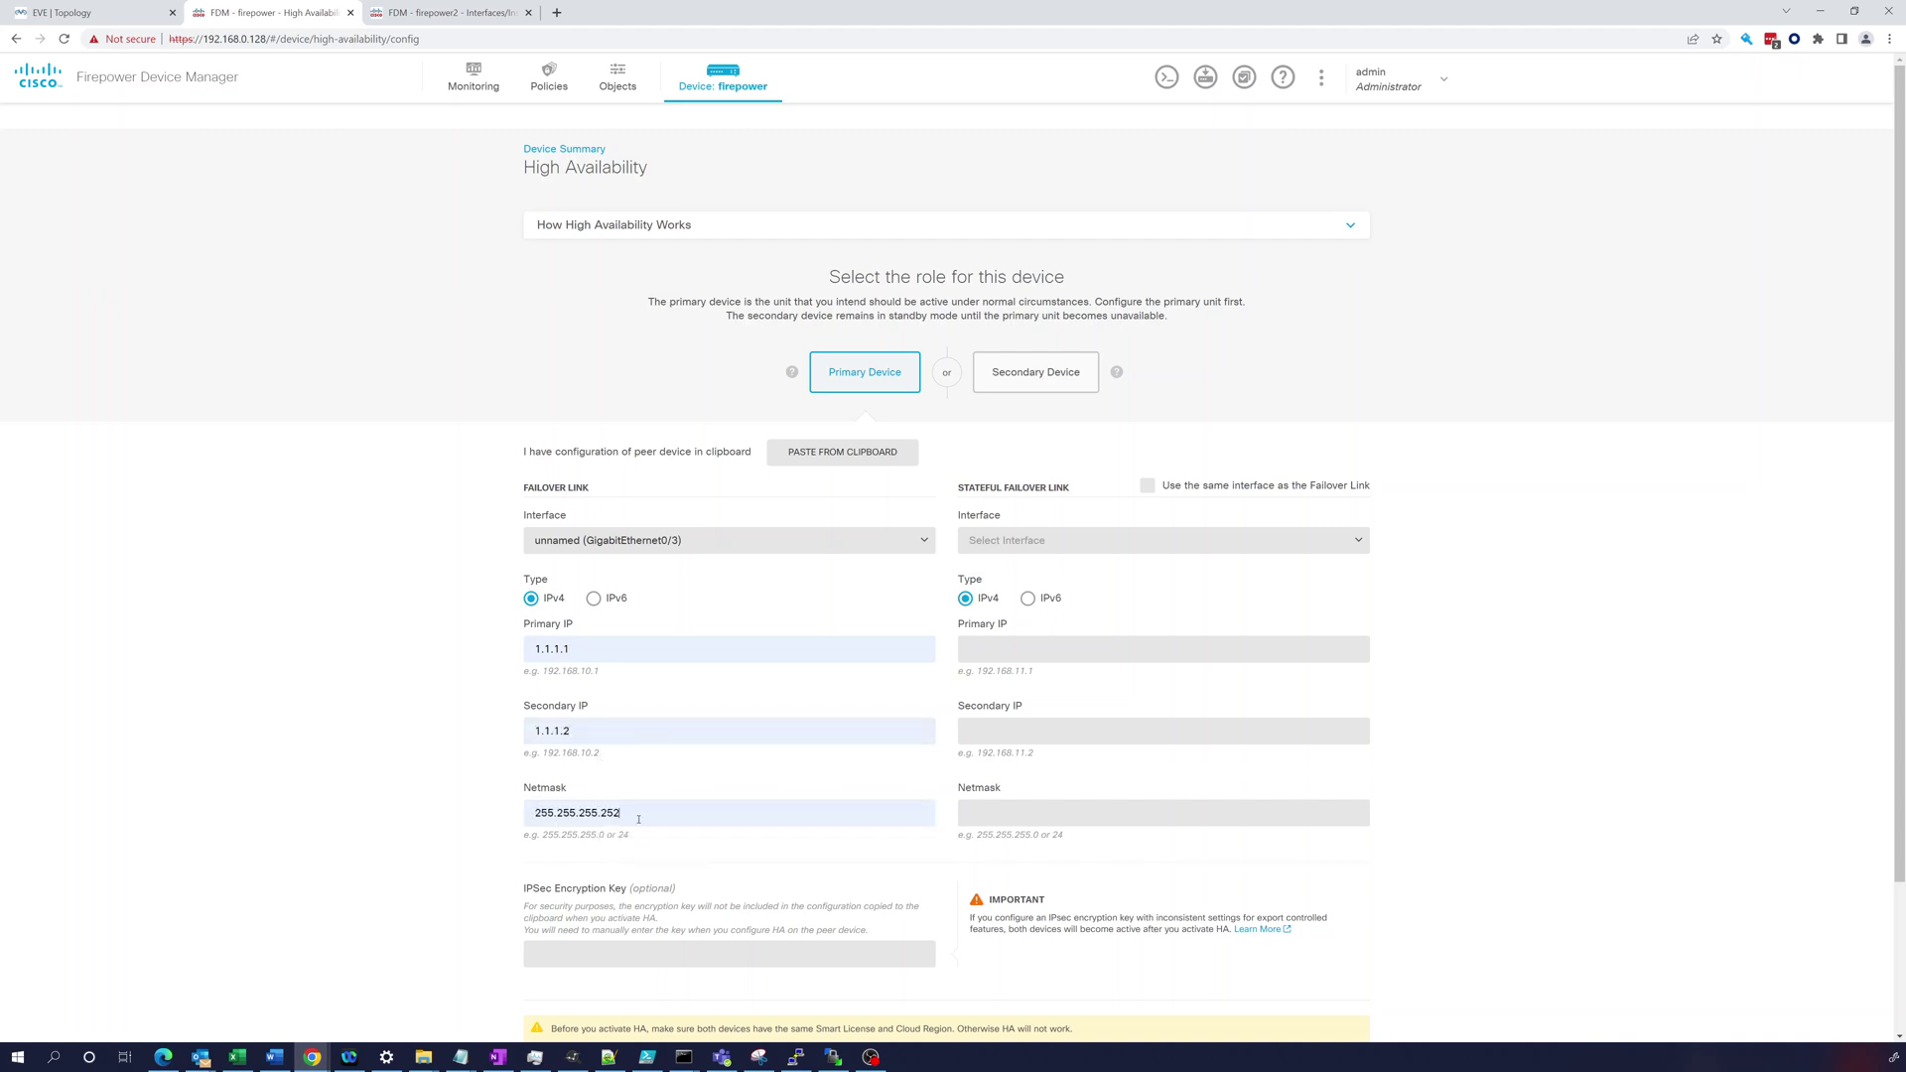
pyautogui.scroll(-2, 673, 834)
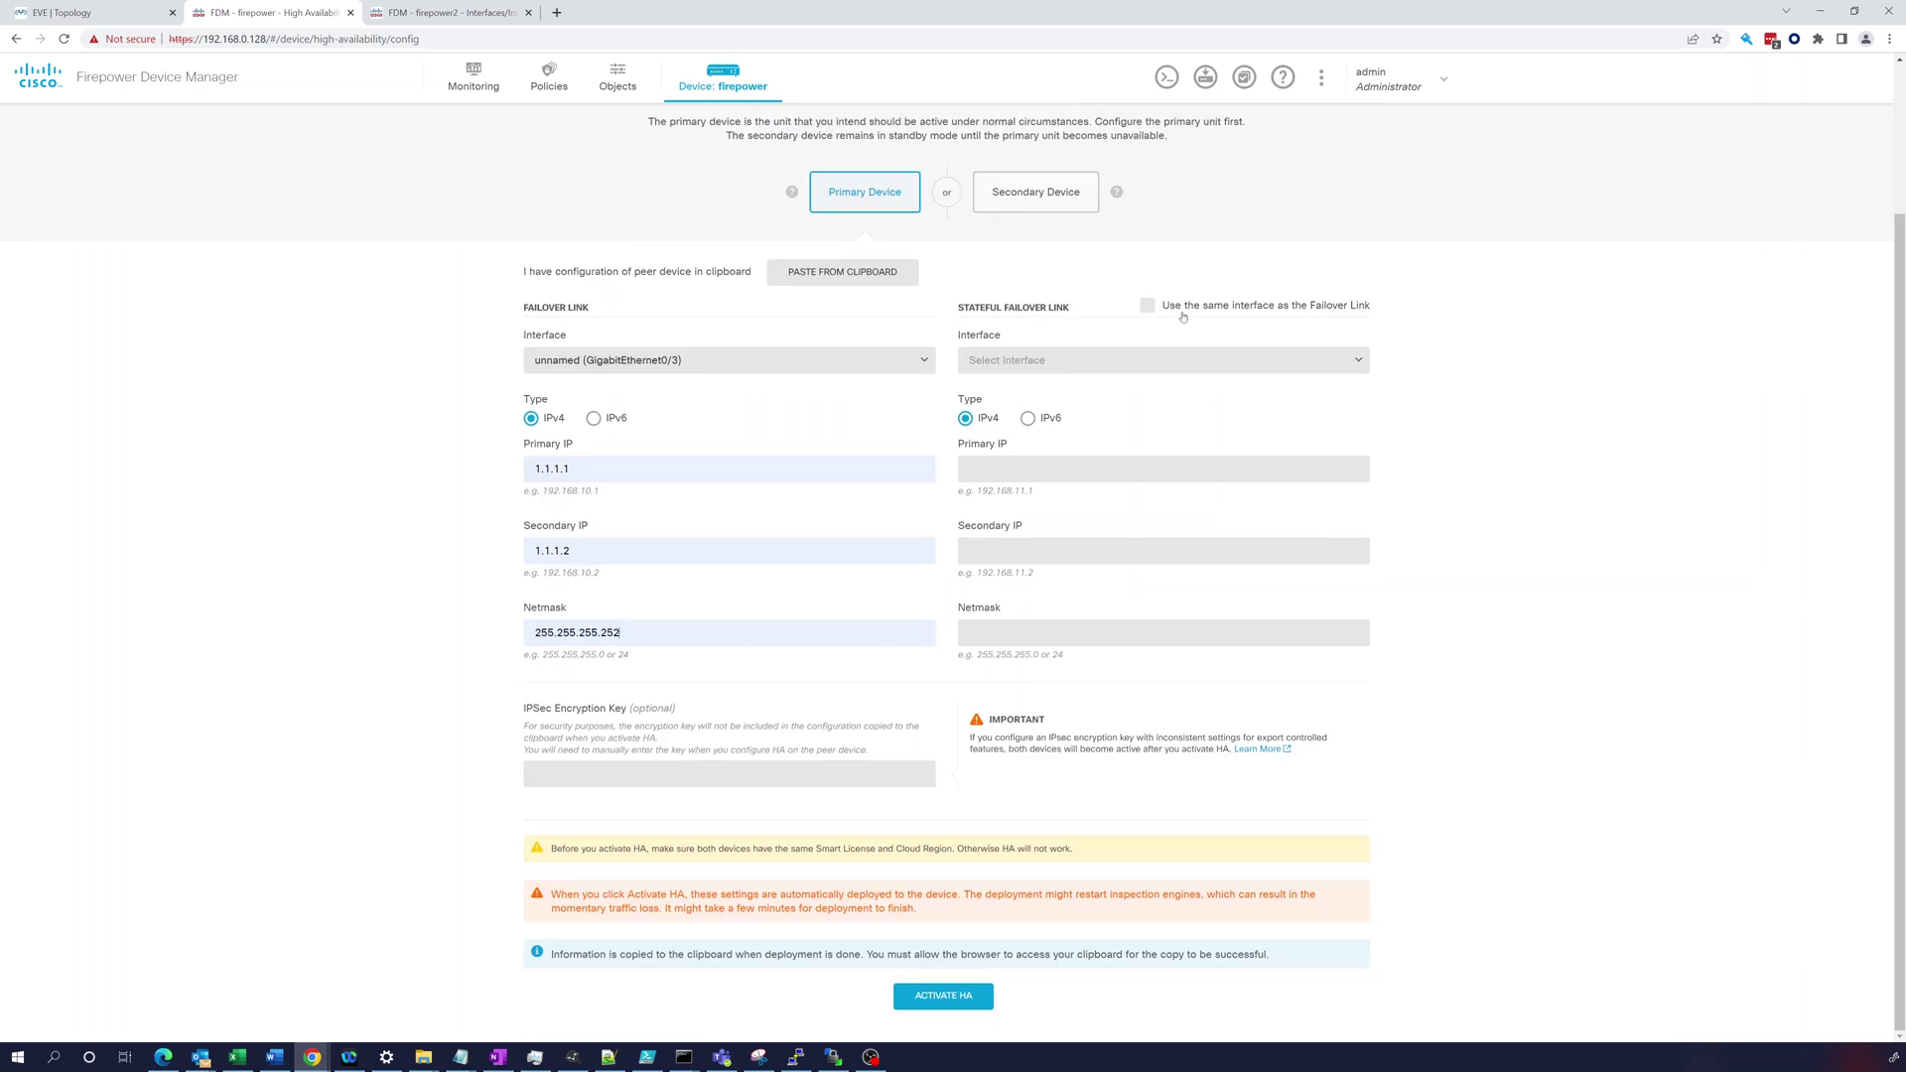
pyautogui.click(1150, 308)
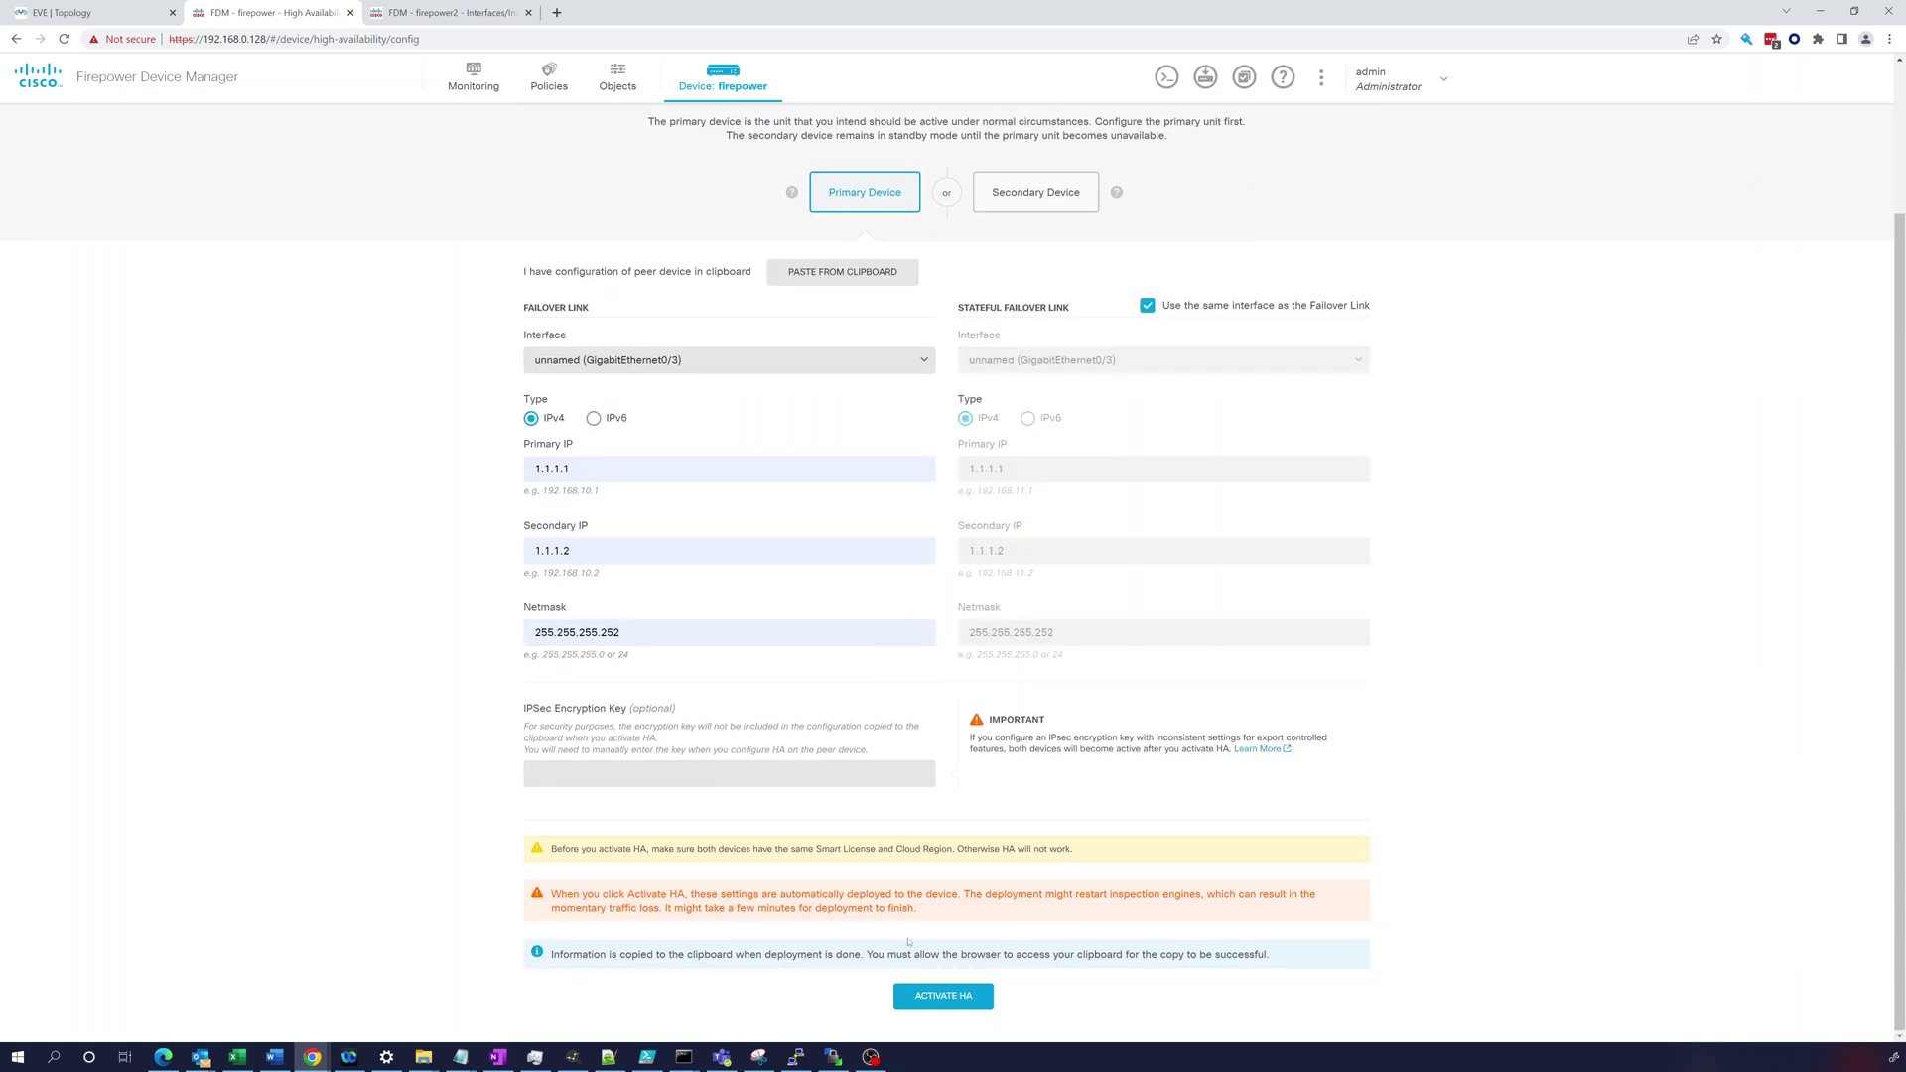
# Activate HA on firepower, then start high availability setup on firepower2 as the secondary device with GigabitEthernet0/3 as the failover link interface.
pyautogui.click(944, 996)
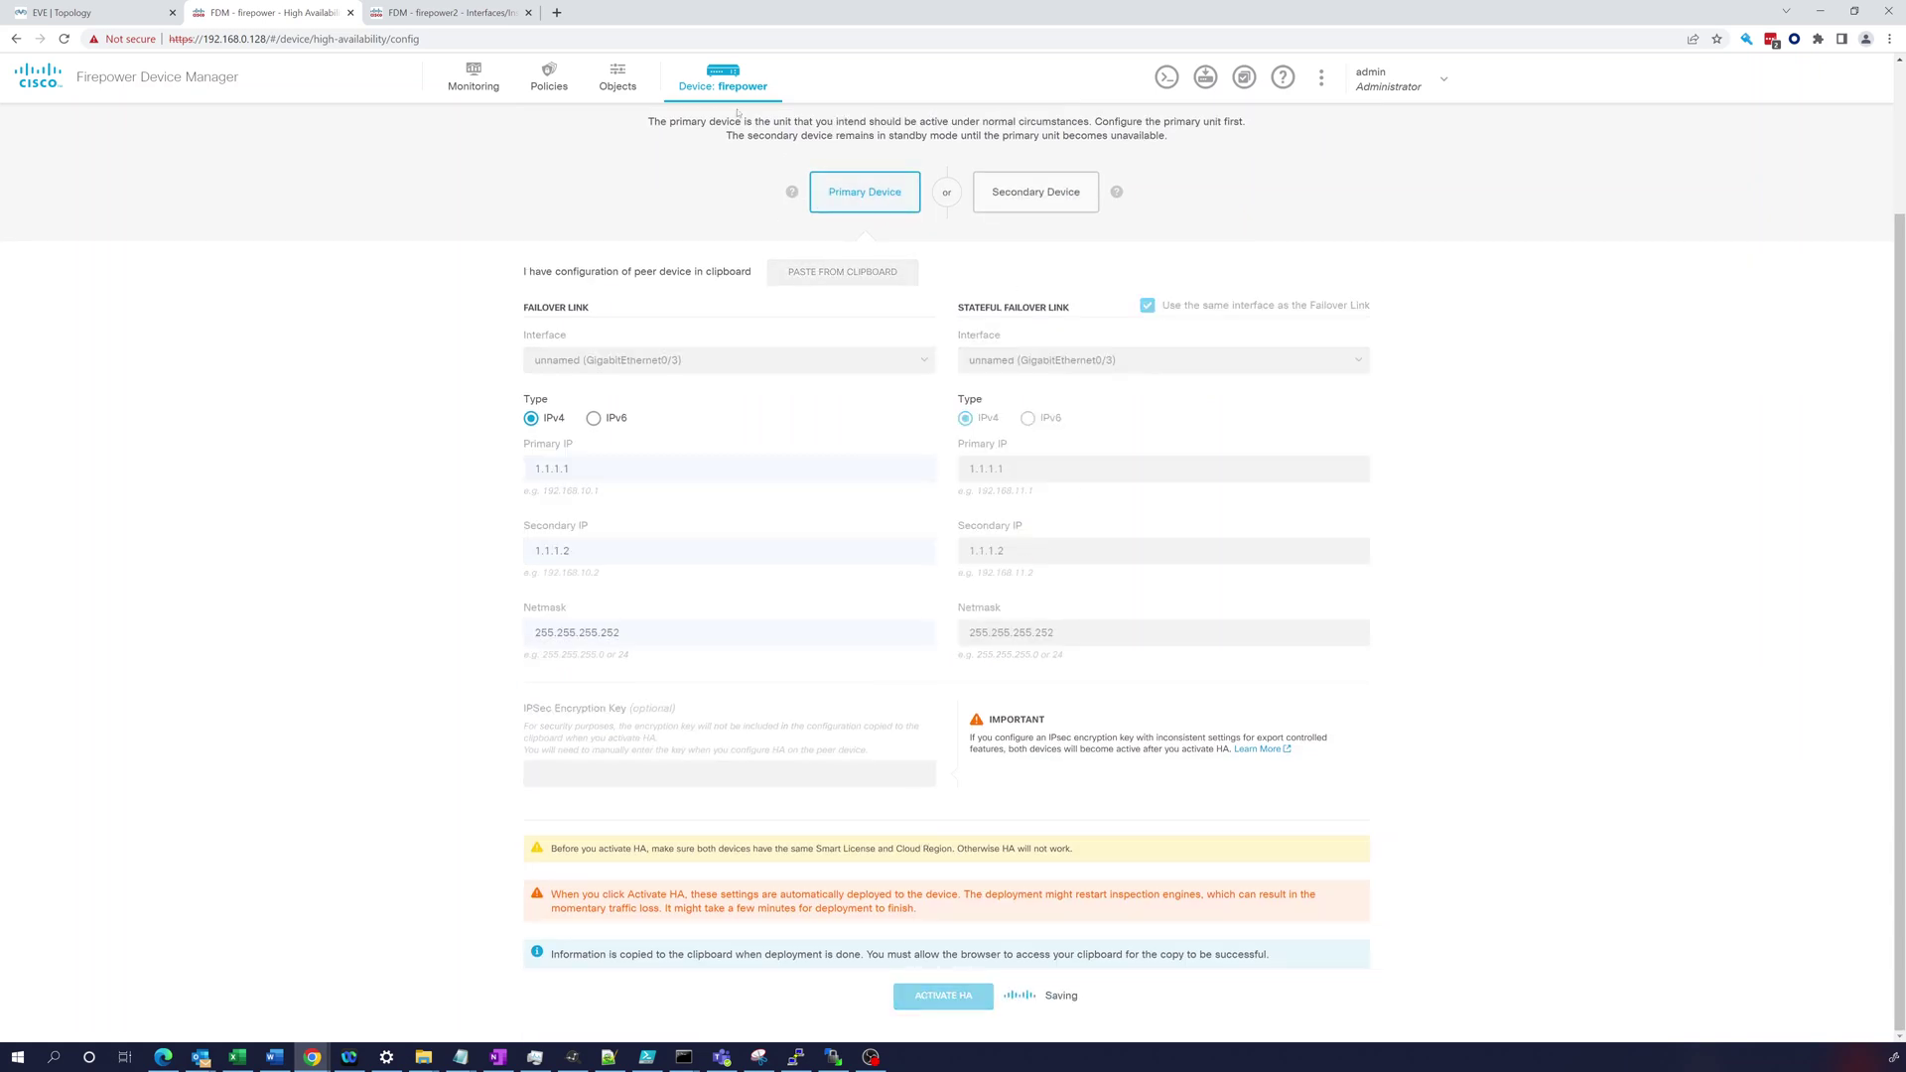
pyautogui.click(420, 21)
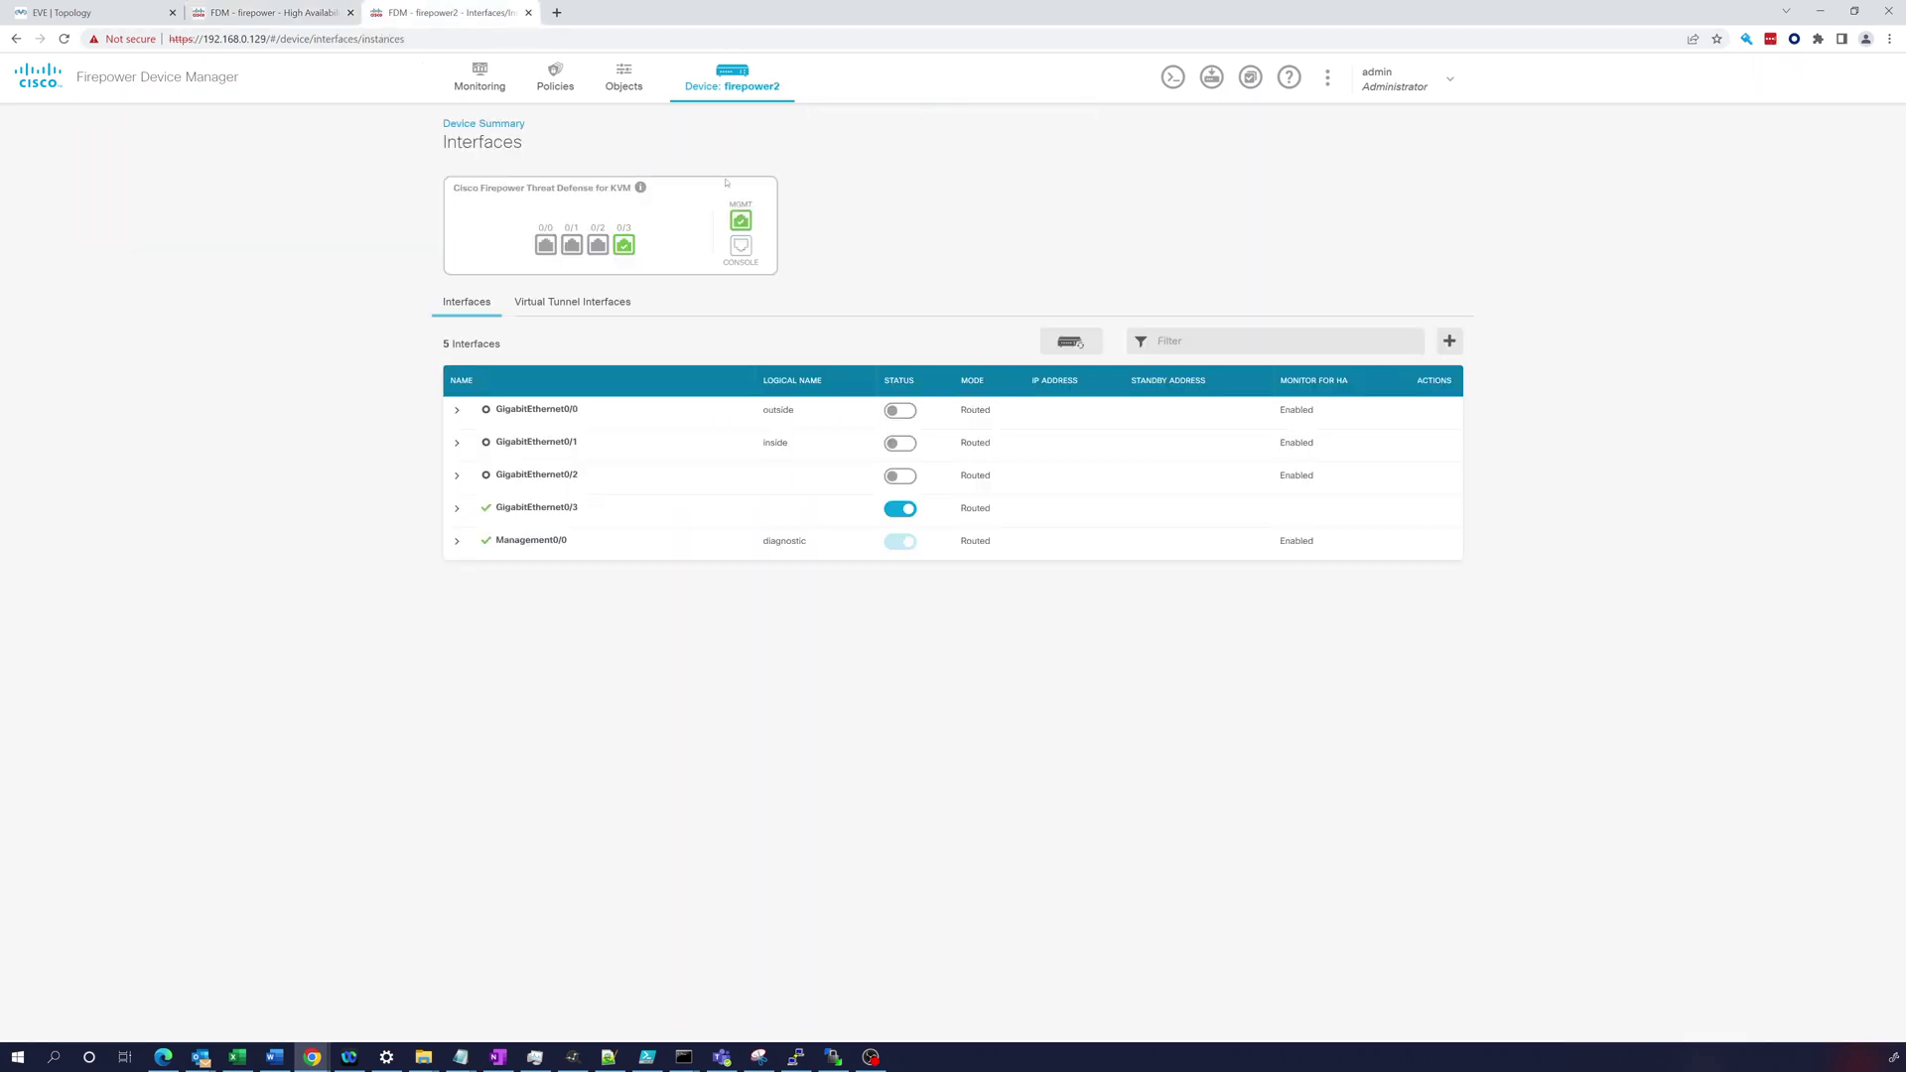
pyautogui.click(725, 85)
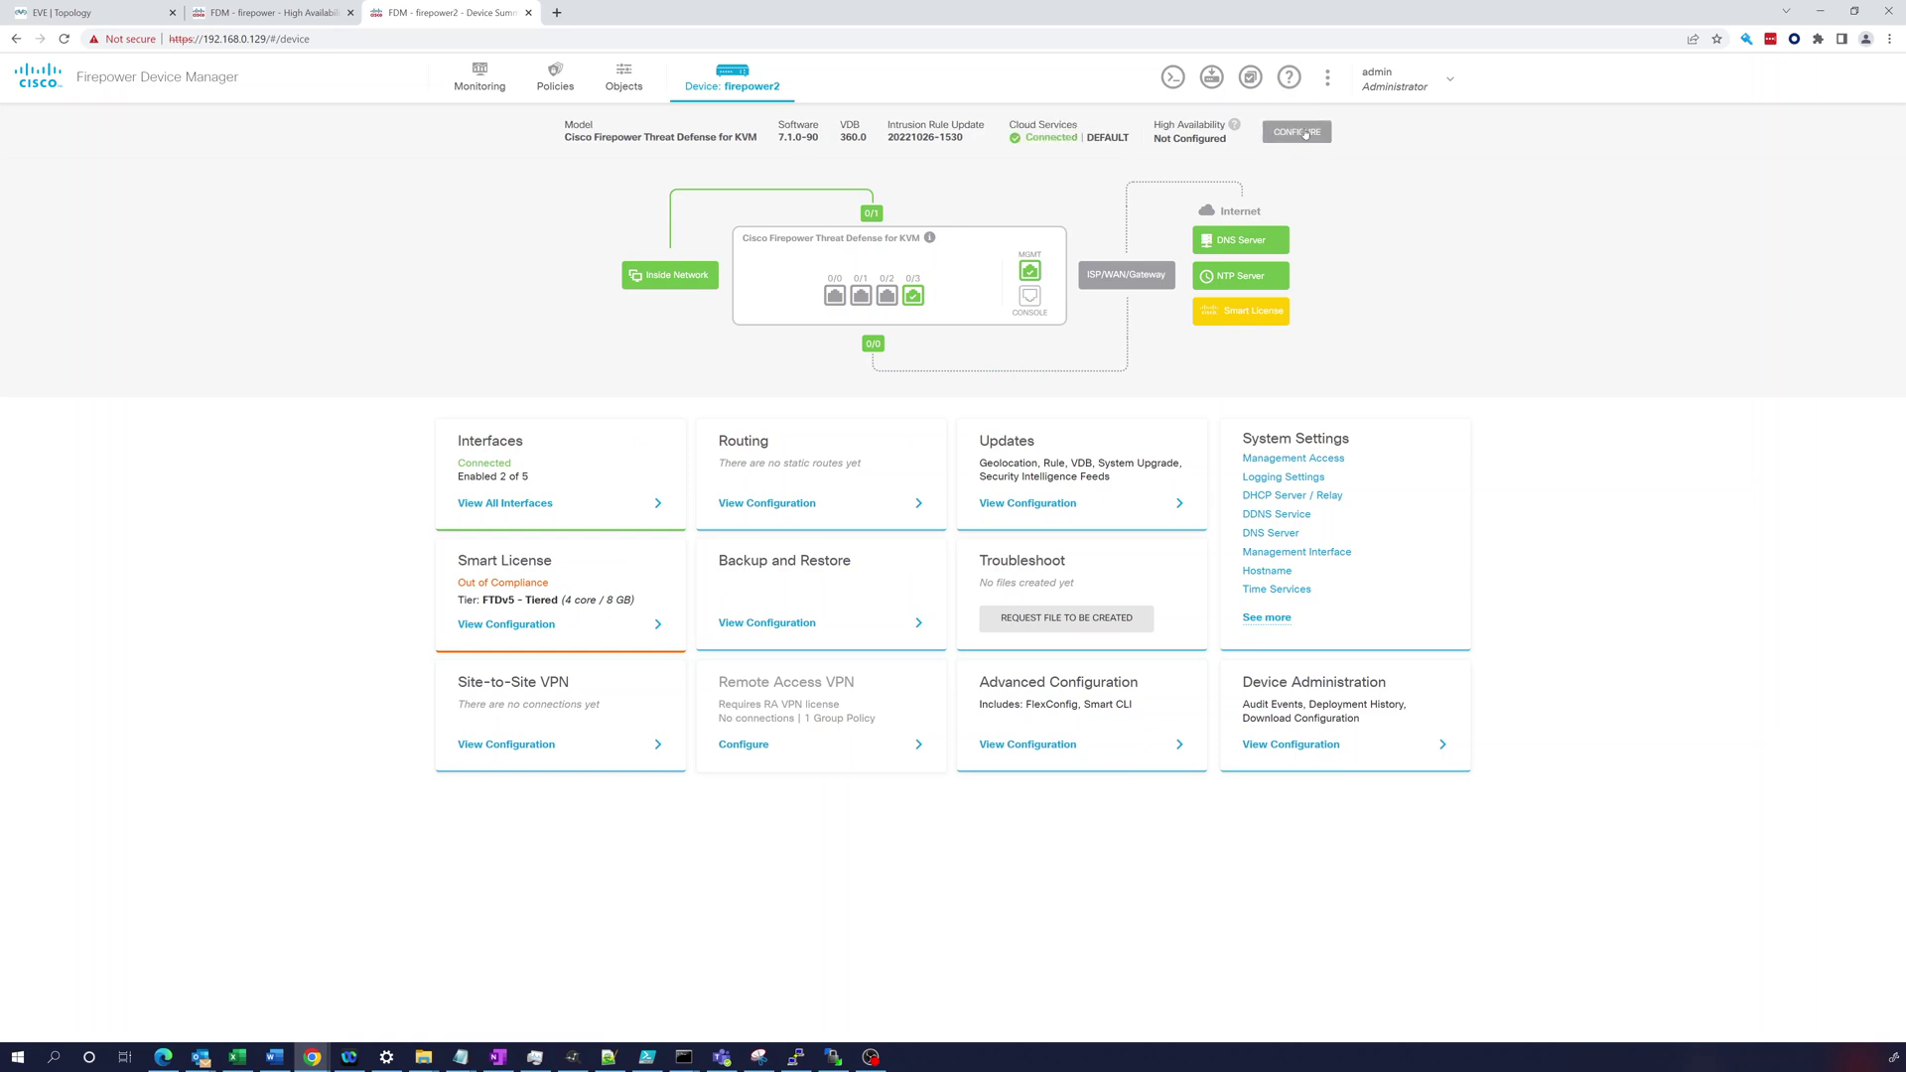
pyautogui.click(1305, 133)
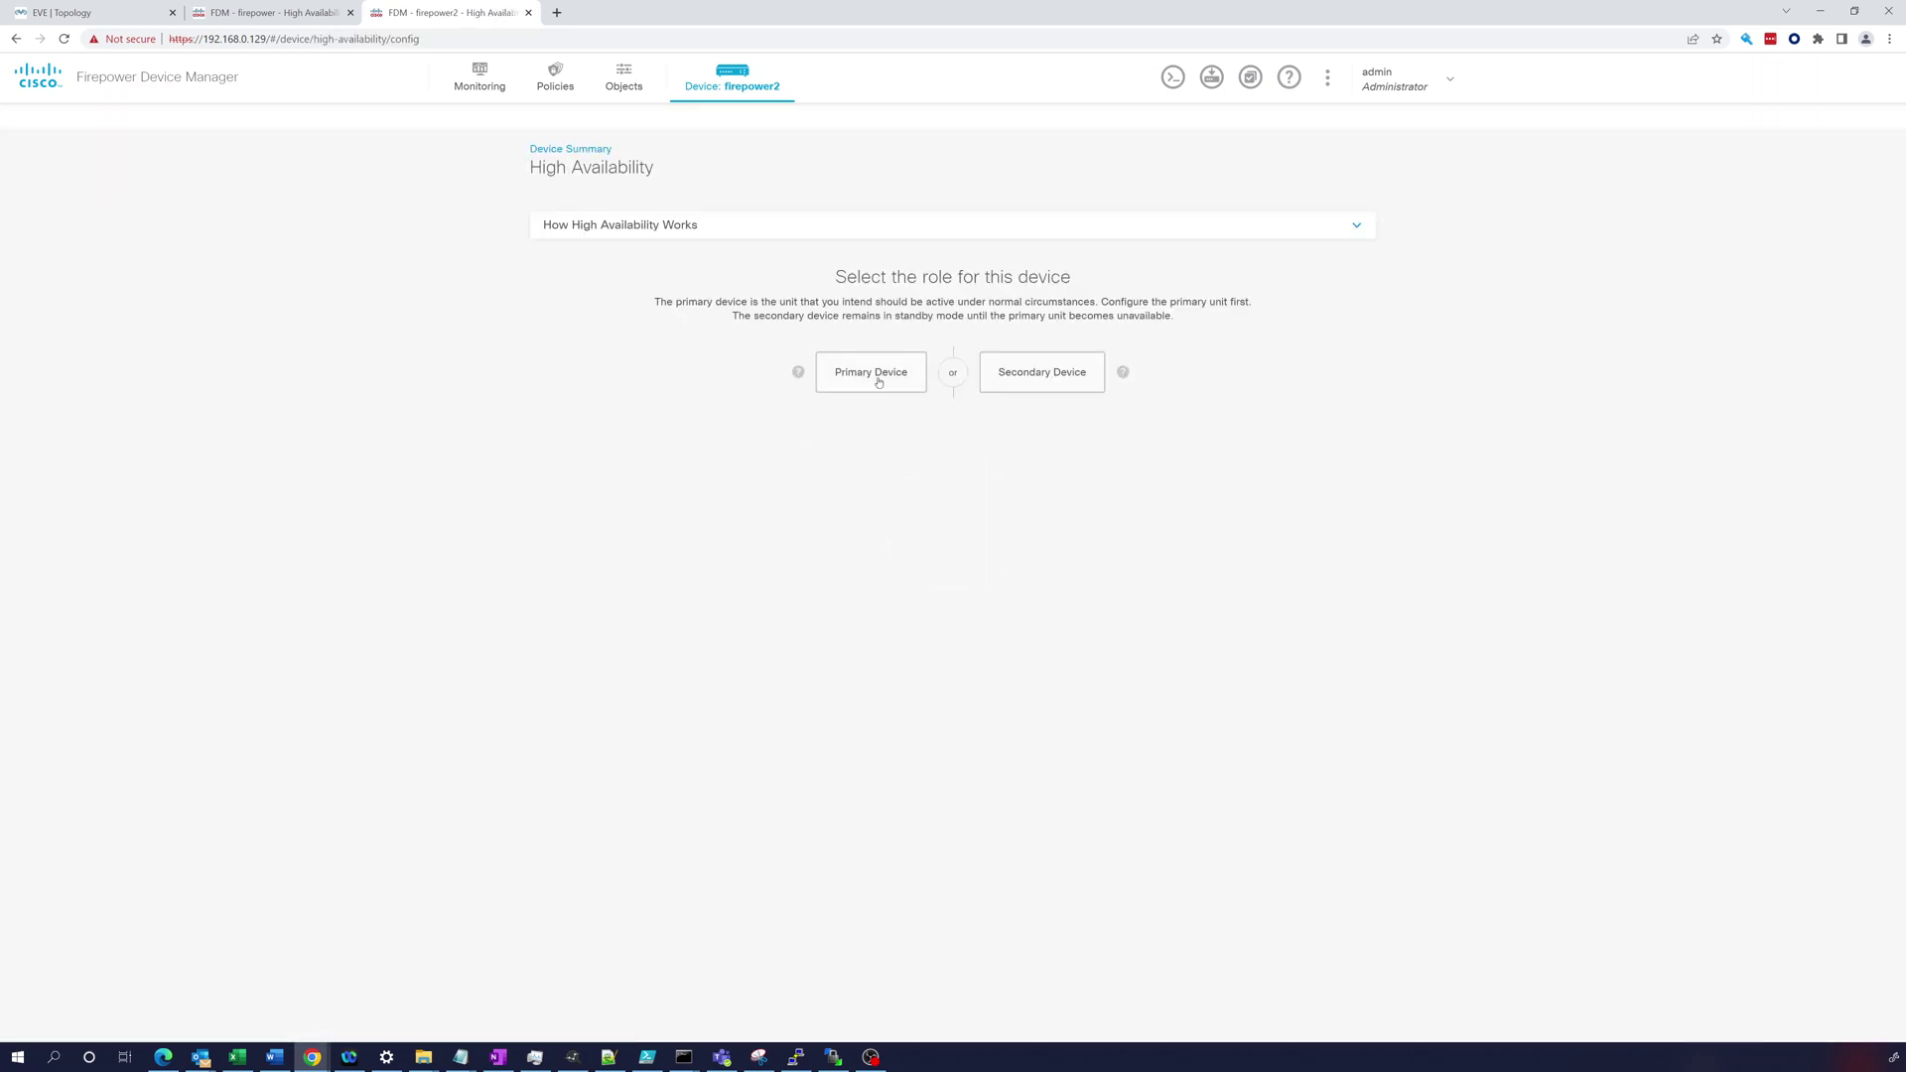
pyautogui.click(1046, 387)
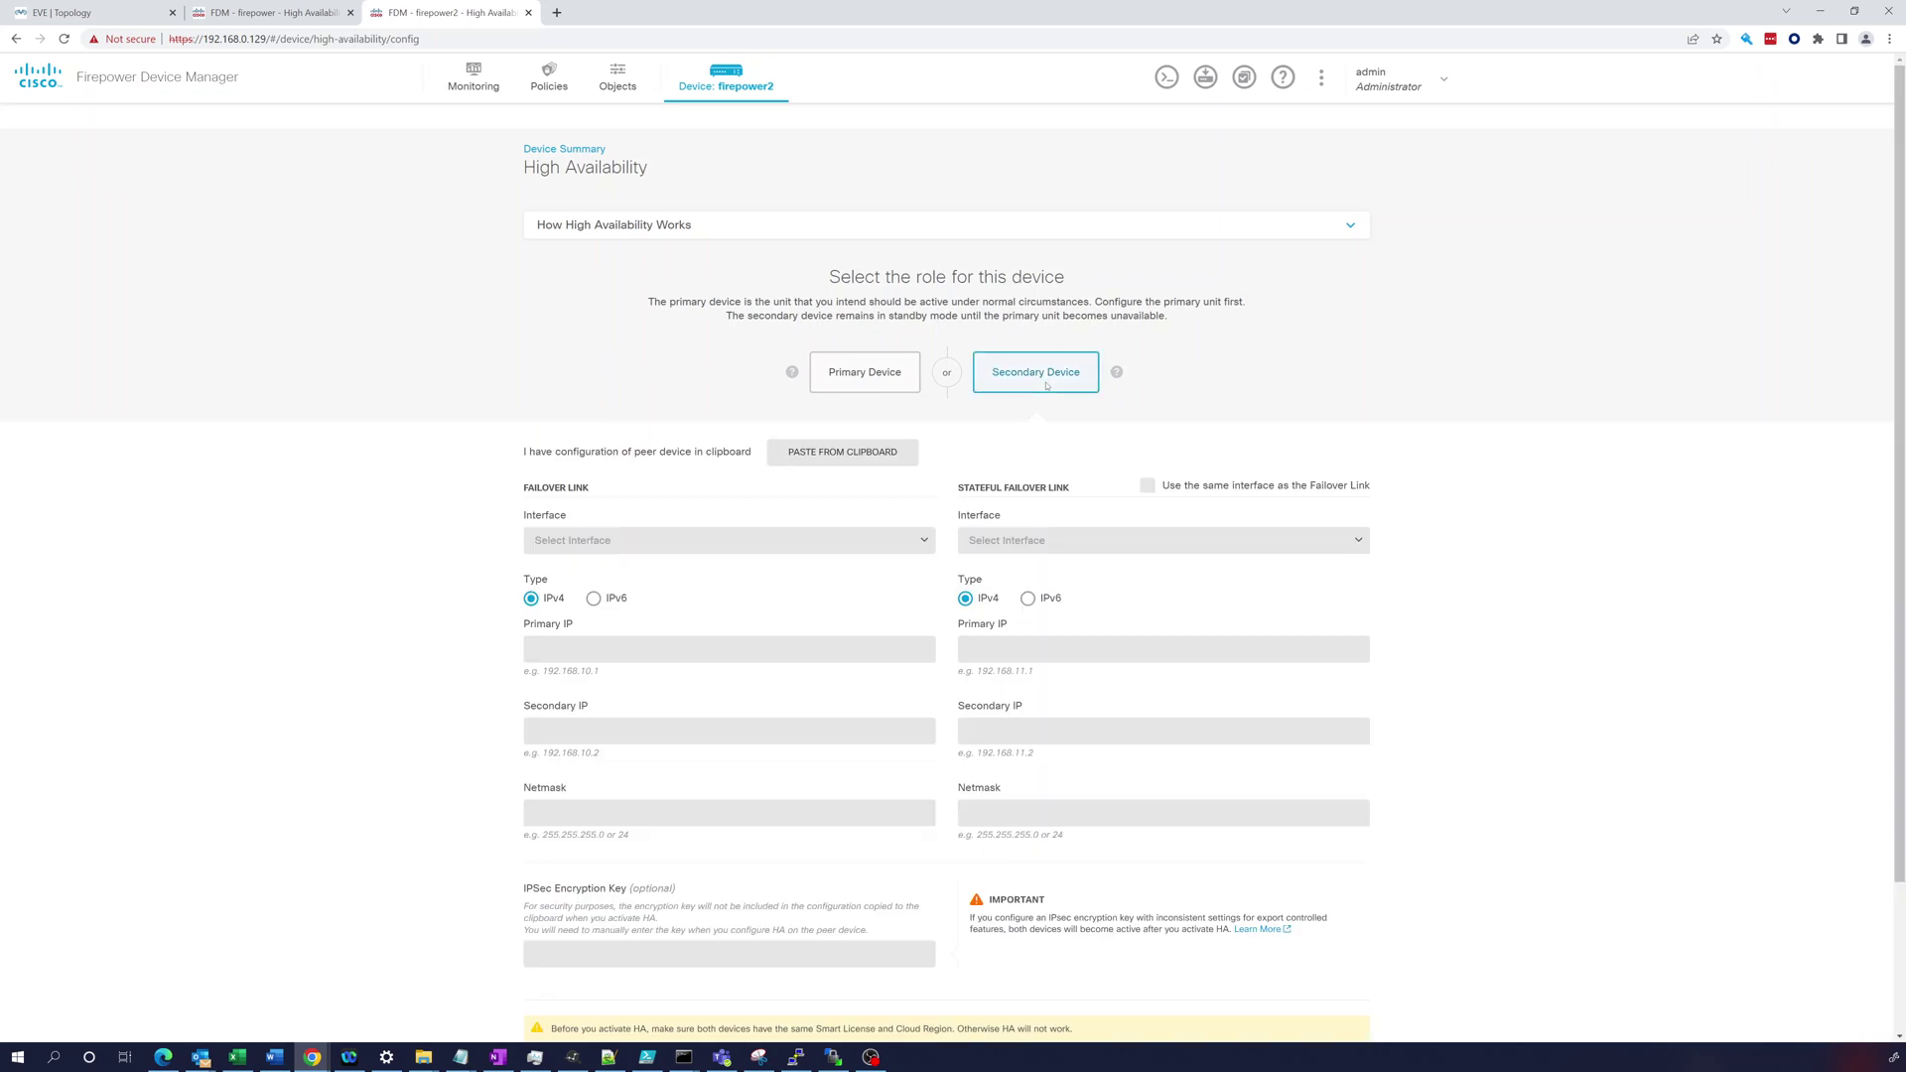
pyautogui.click(706, 542)
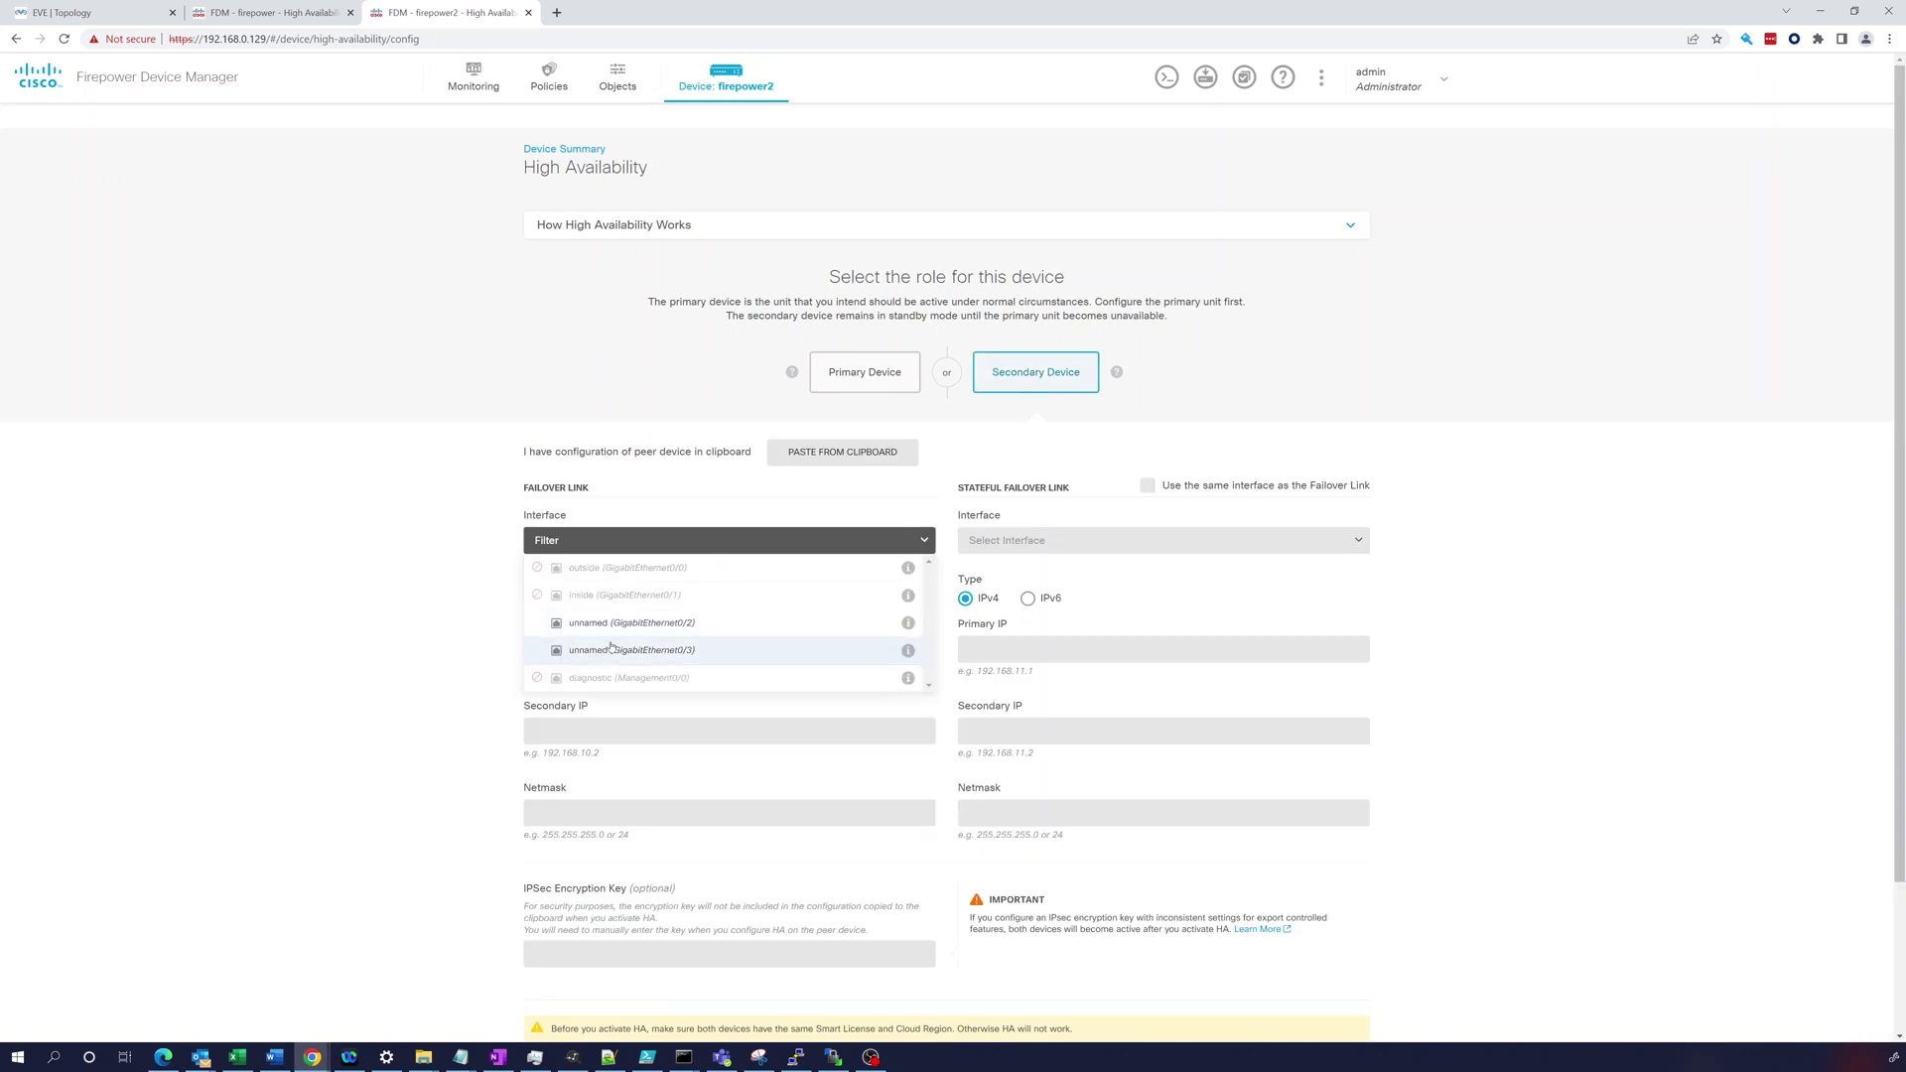
pyautogui.click(618, 650)
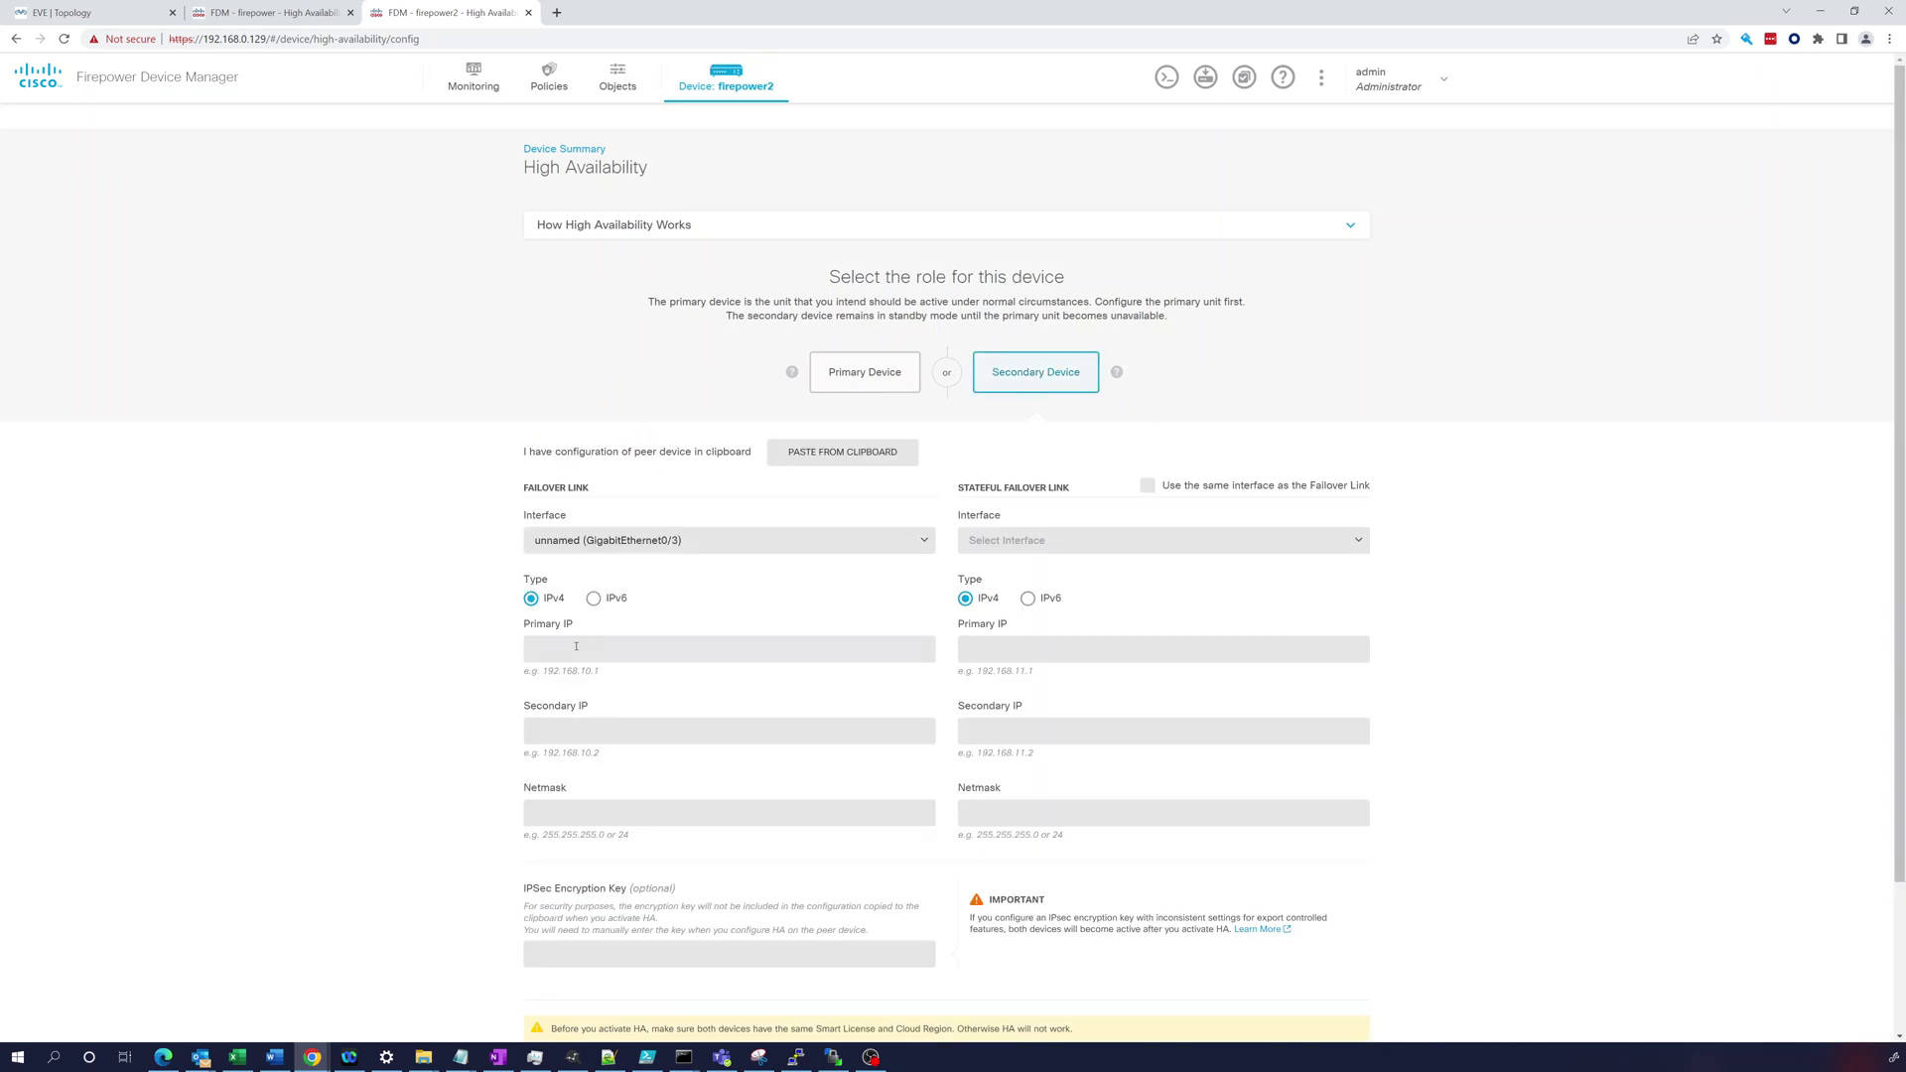
# Set firepower2's failover link to primary IP 1.1.1.1, secondary IP 1.1.1.2, netmask 255.255.255.252, share it for stateful failover, and activate HA.
pyautogui.click(576, 647)
pyautogui.write('1.1.1.1')
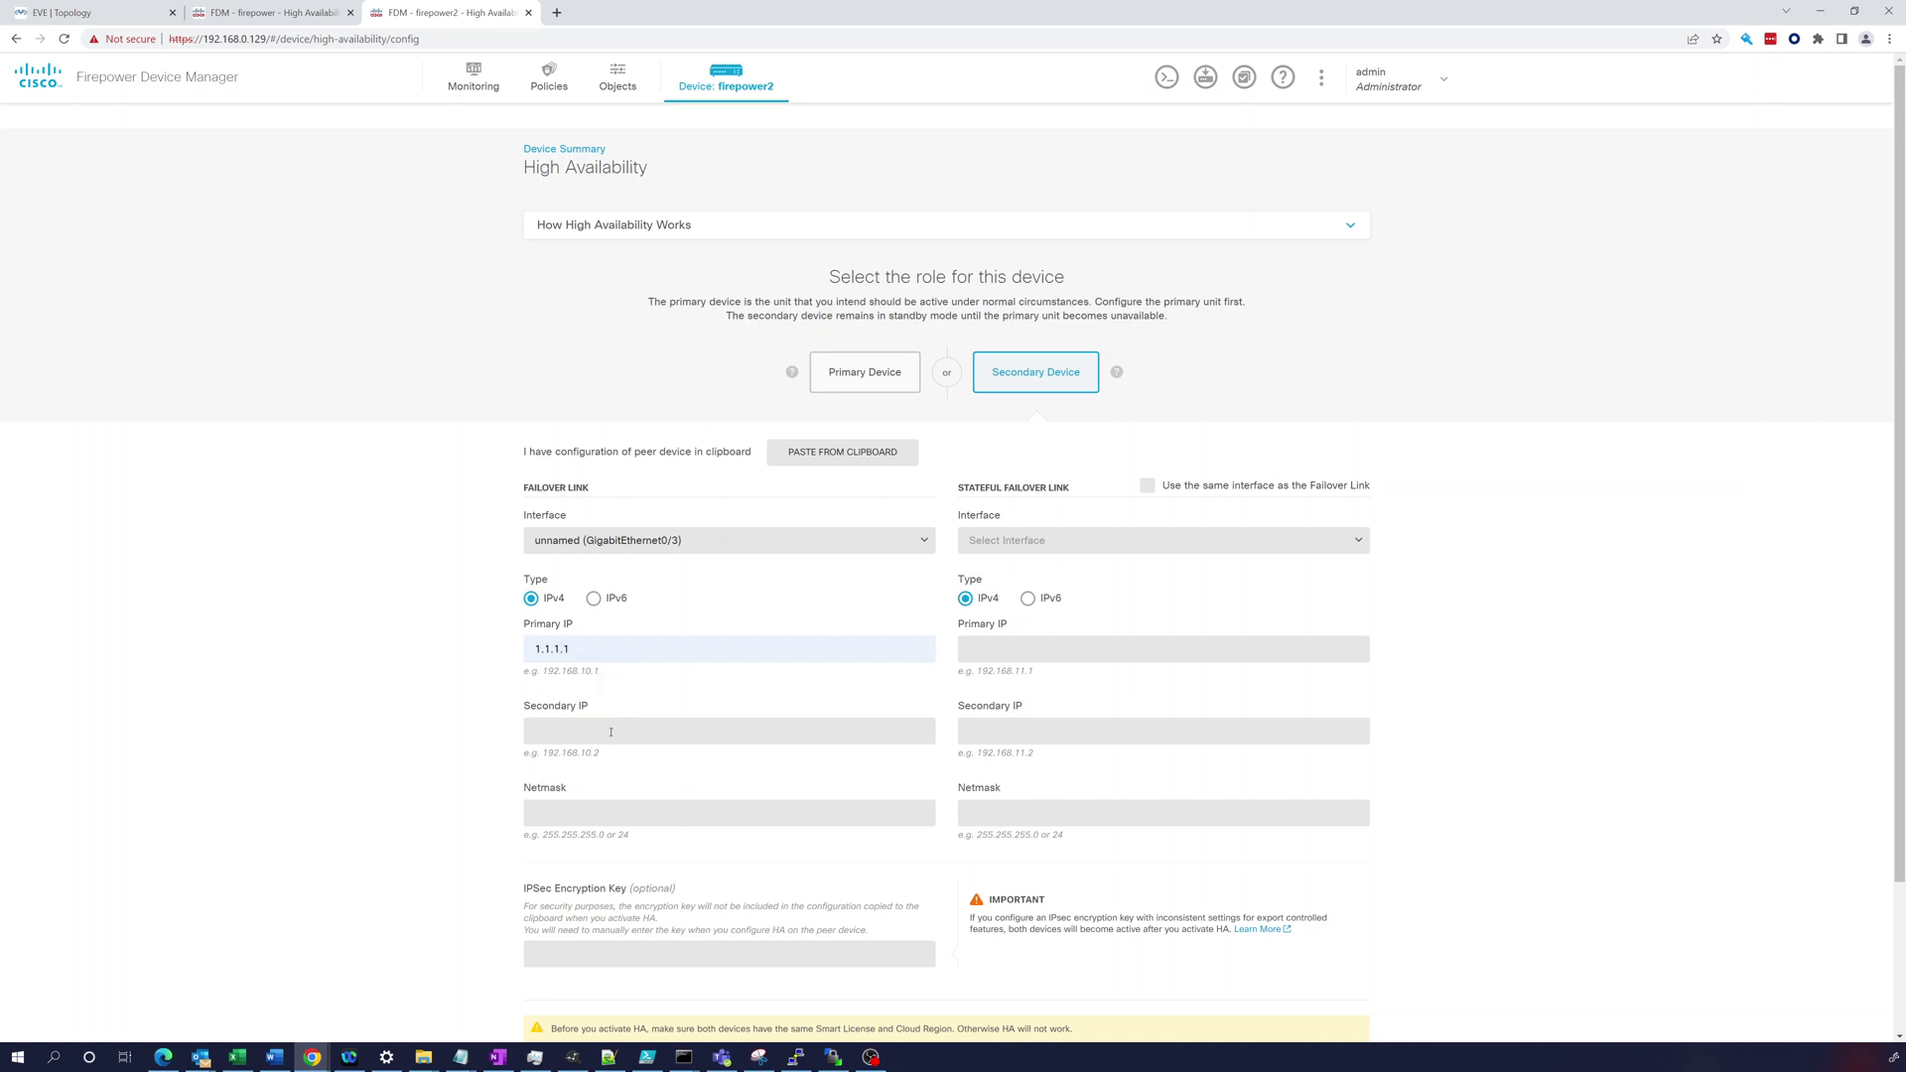
pyautogui.click(611, 732)
pyautogui.write('1.1.1.2')
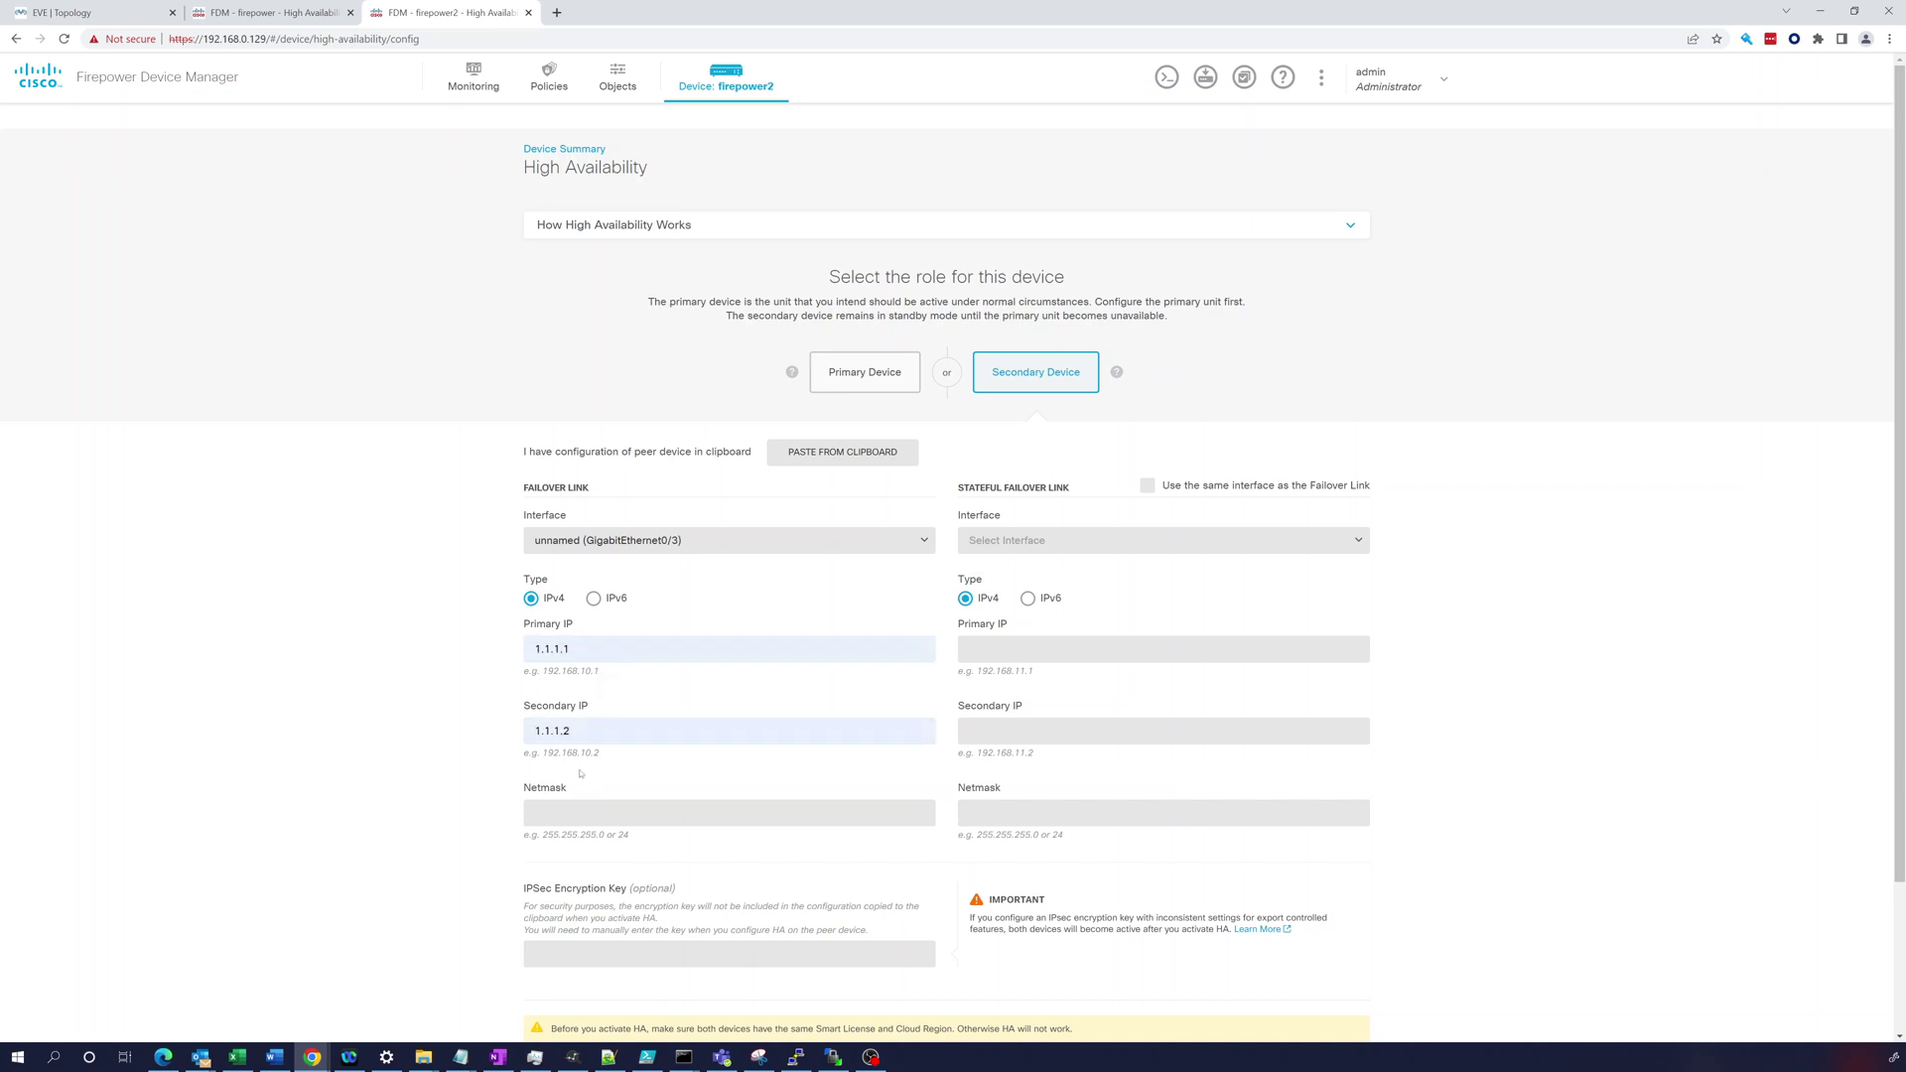
pyautogui.click(624, 860)
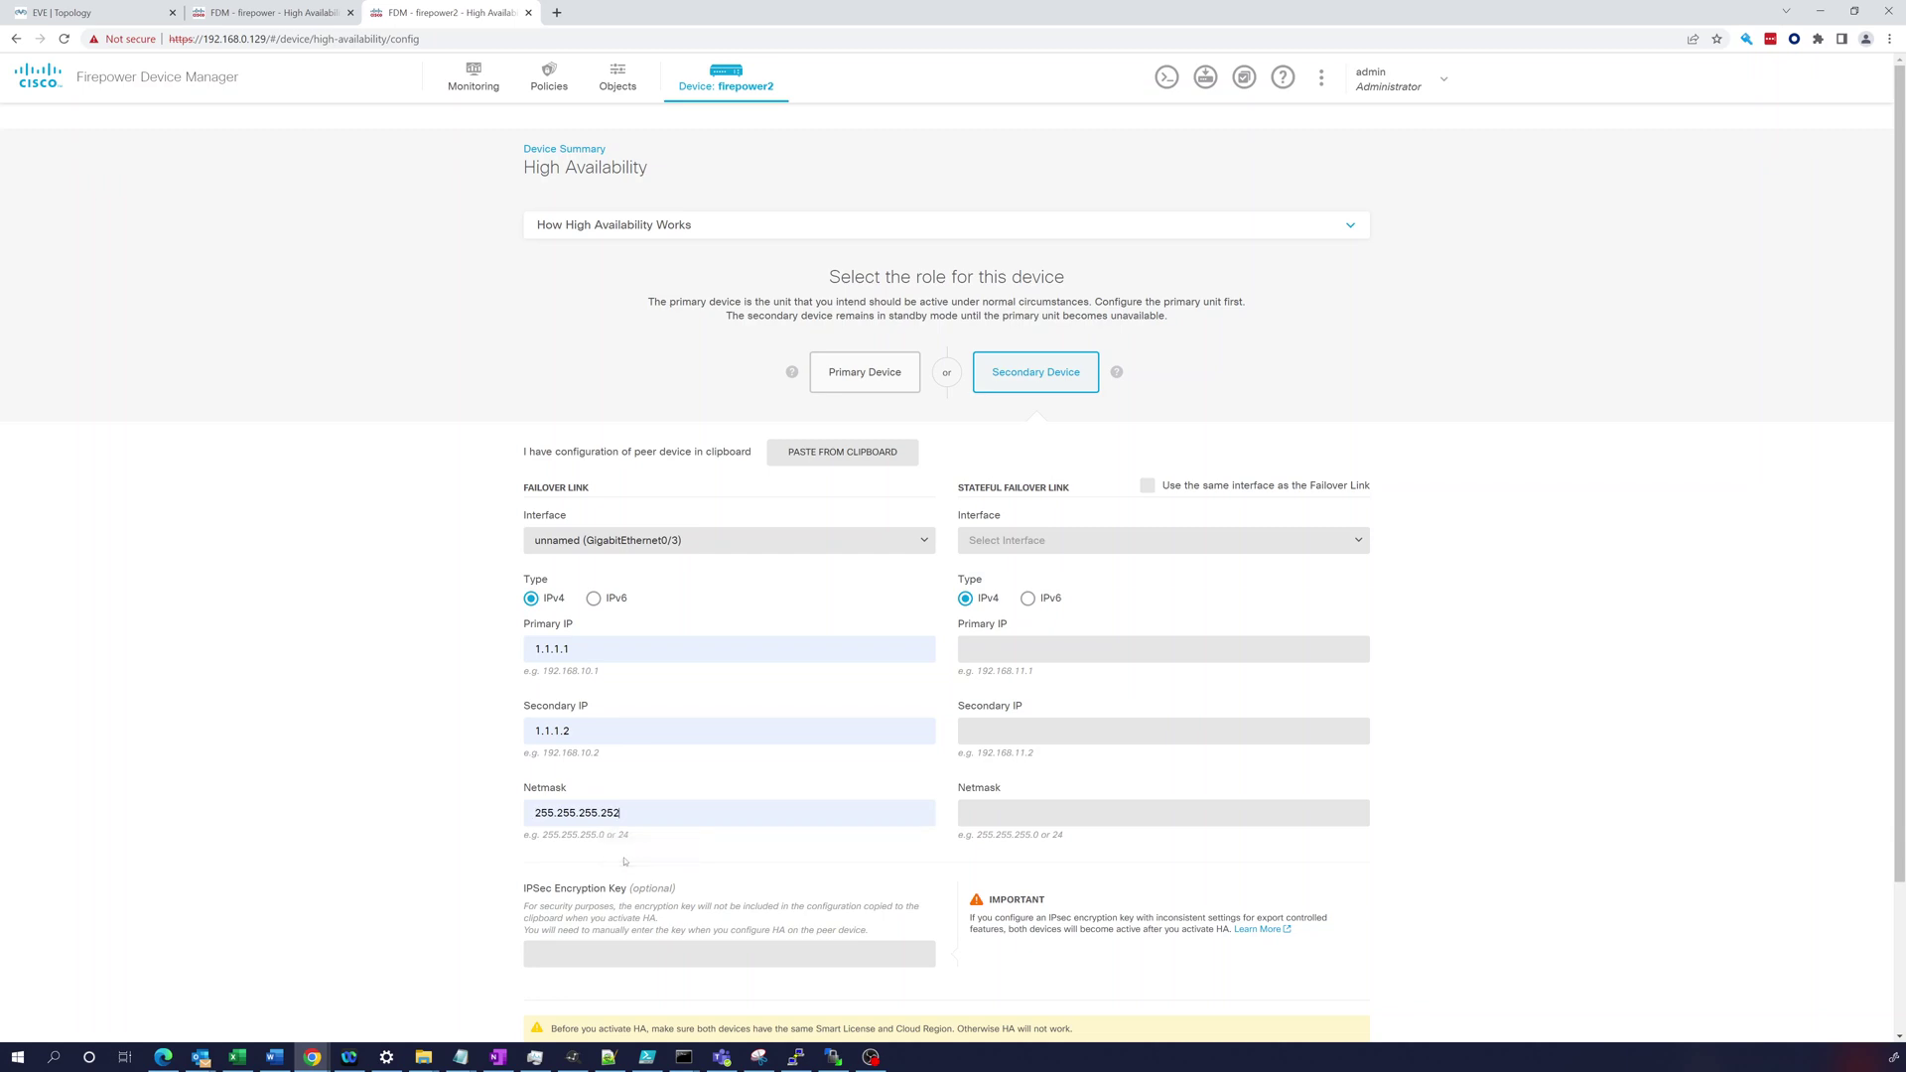
pyautogui.scroll(-2, 655, 862)
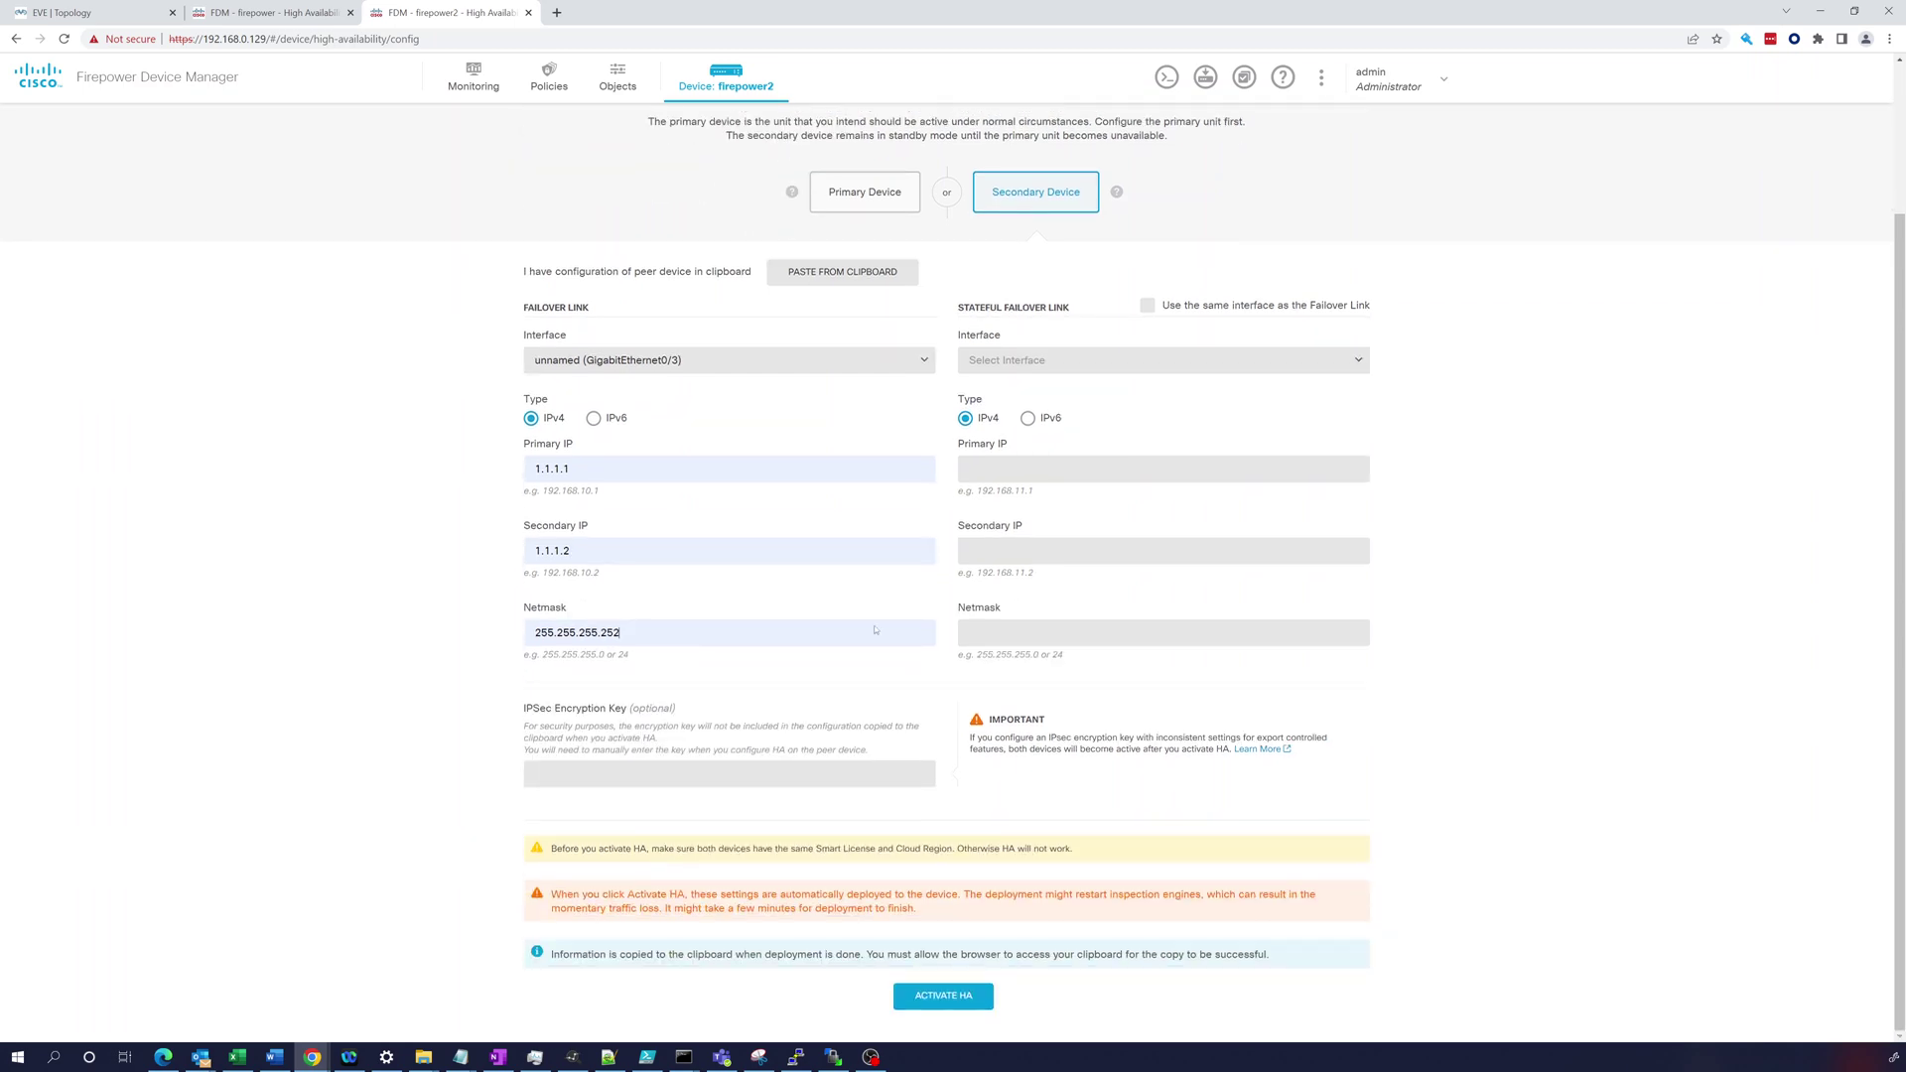
pyautogui.click(1145, 307)
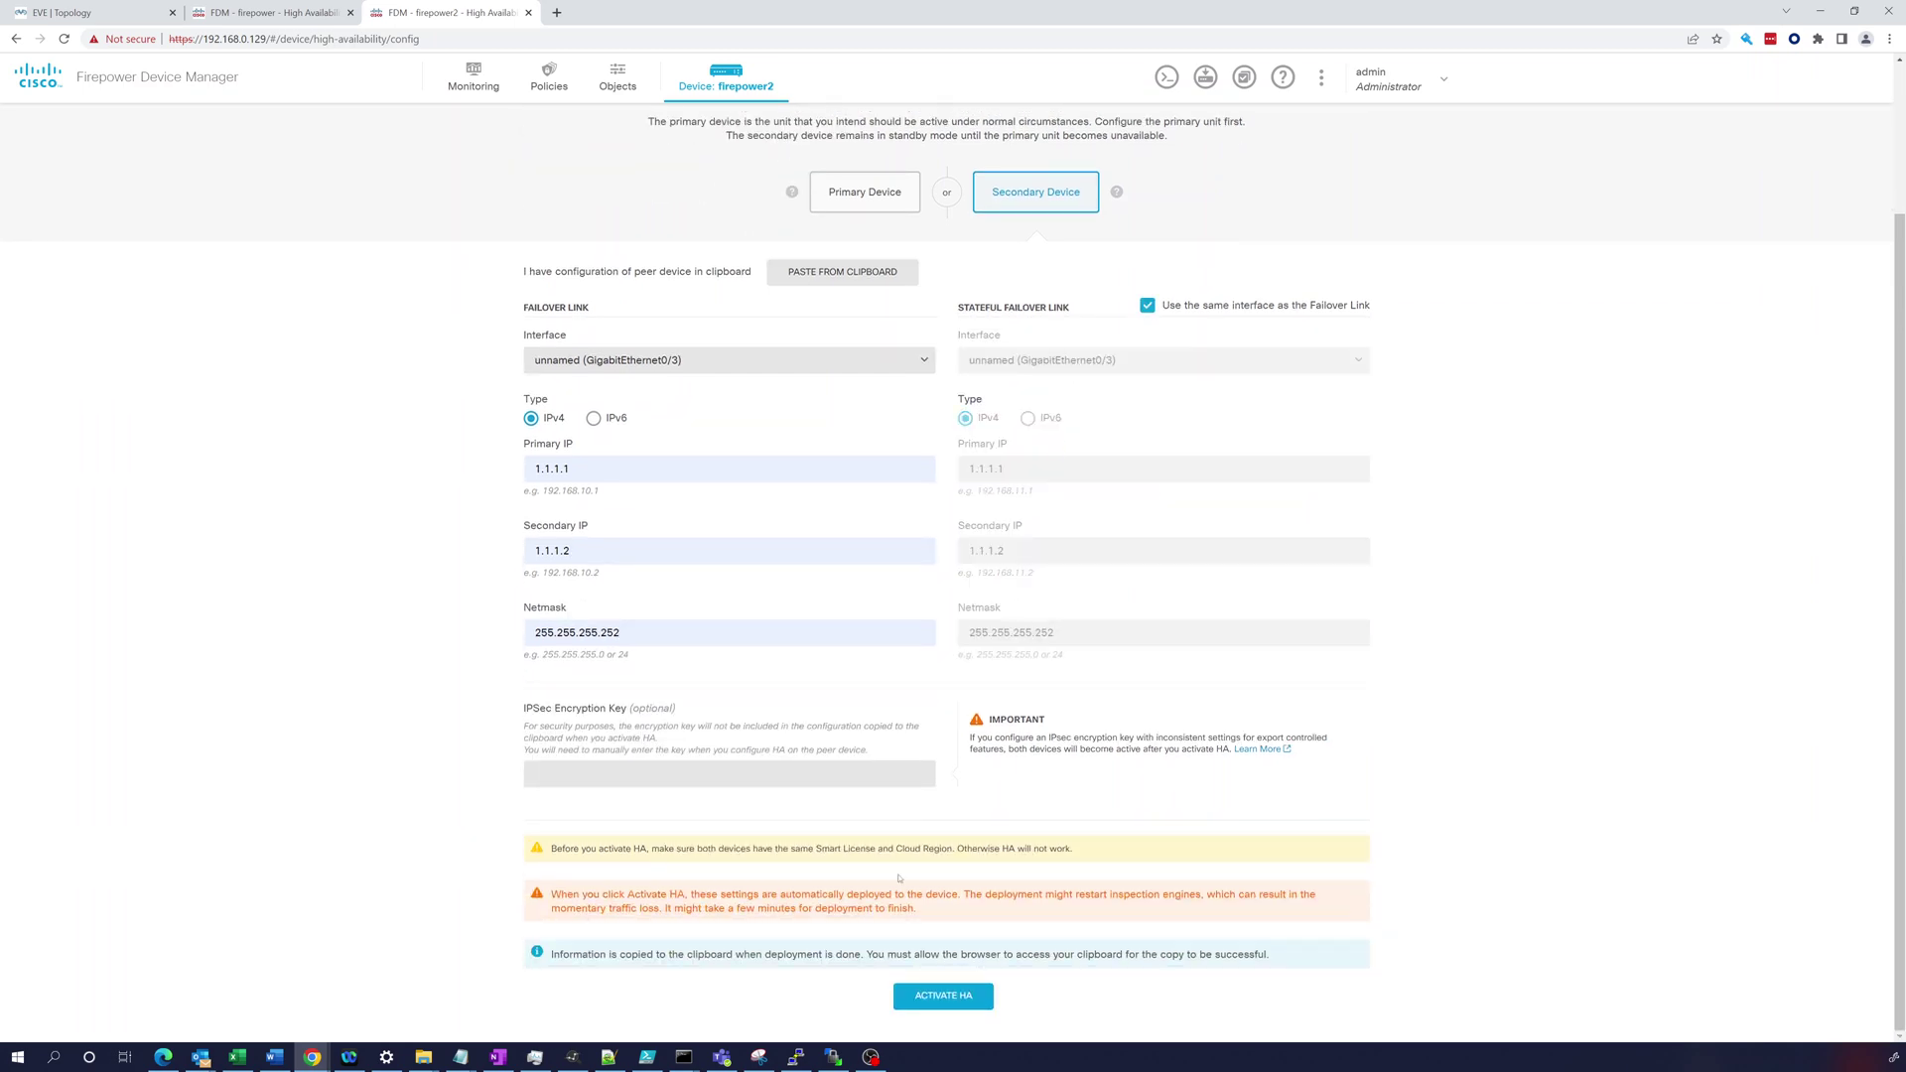
pyautogui.click(950, 1005)
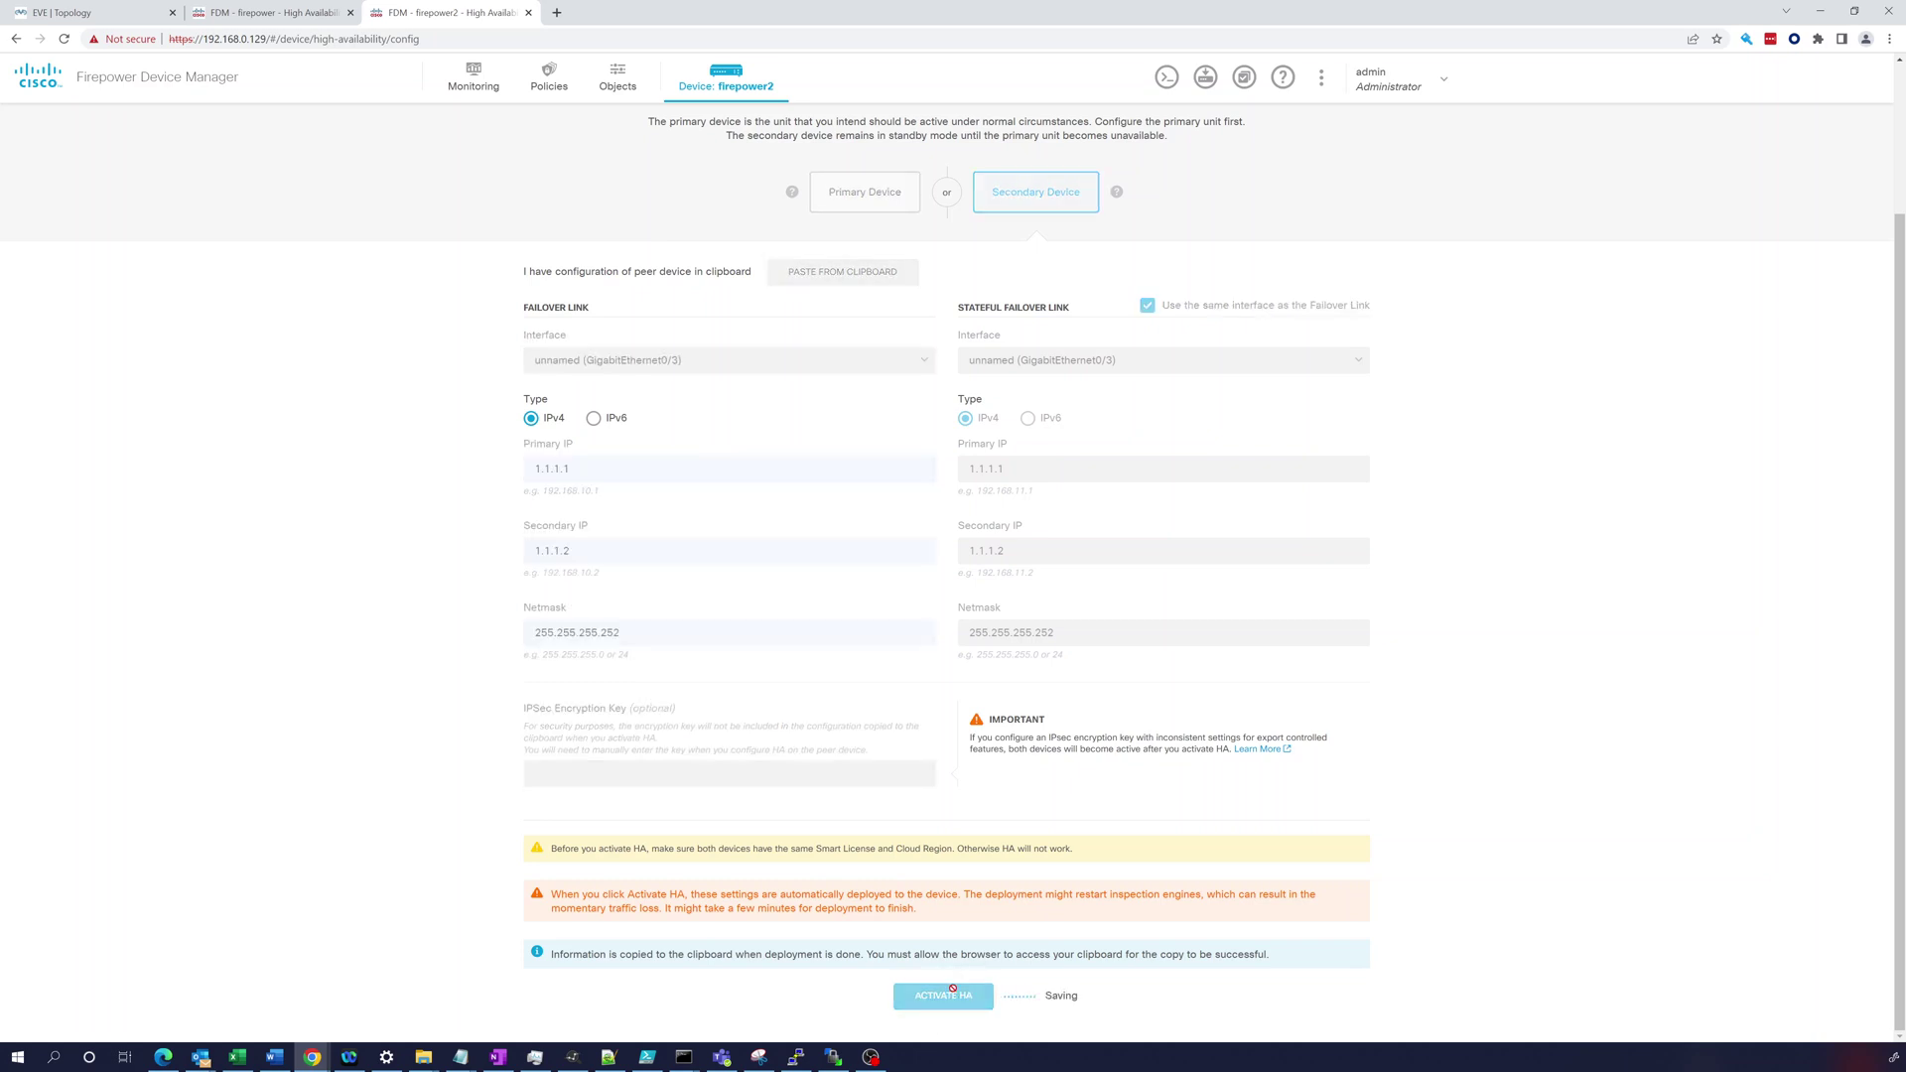
# Check the HA deployment progress on firepower2 and firepower, and dismiss the deployment notices on firepower.
pyautogui.click(1209, 83)
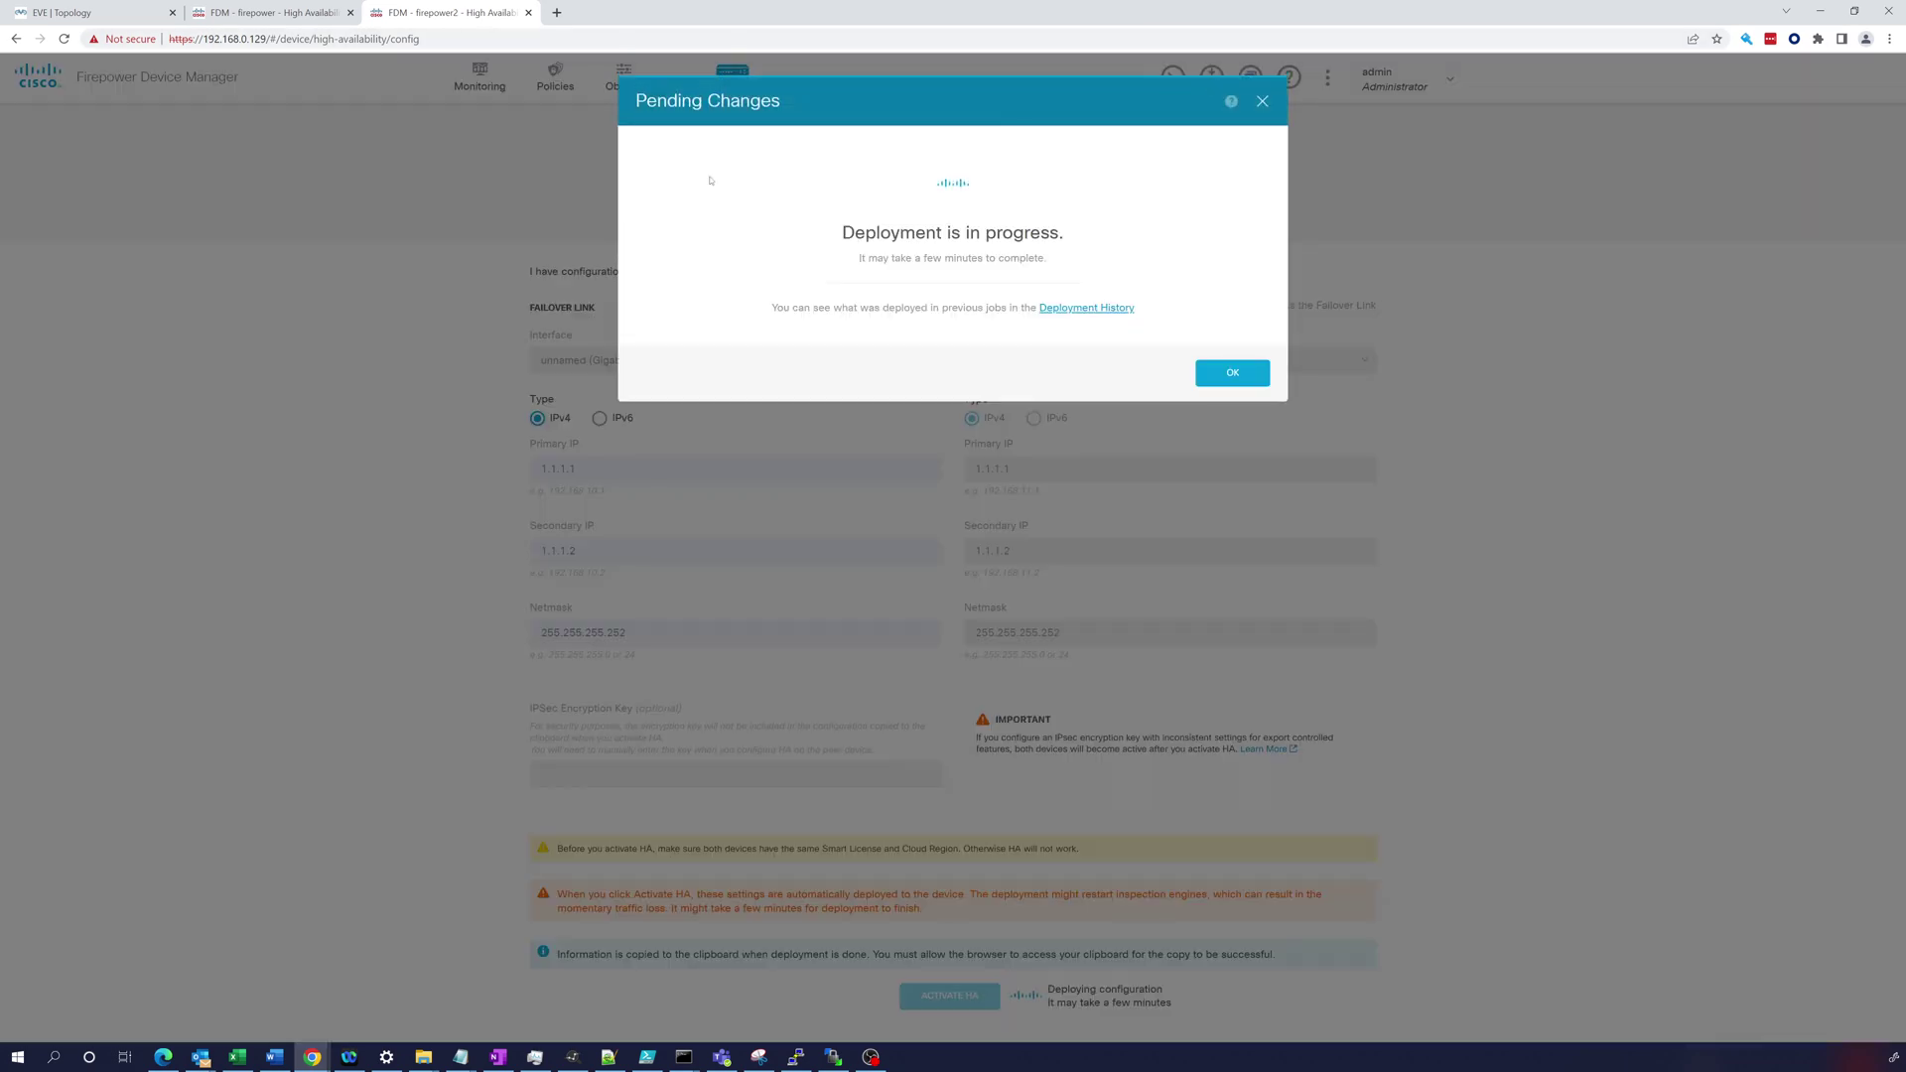
pyautogui.click(303, 14)
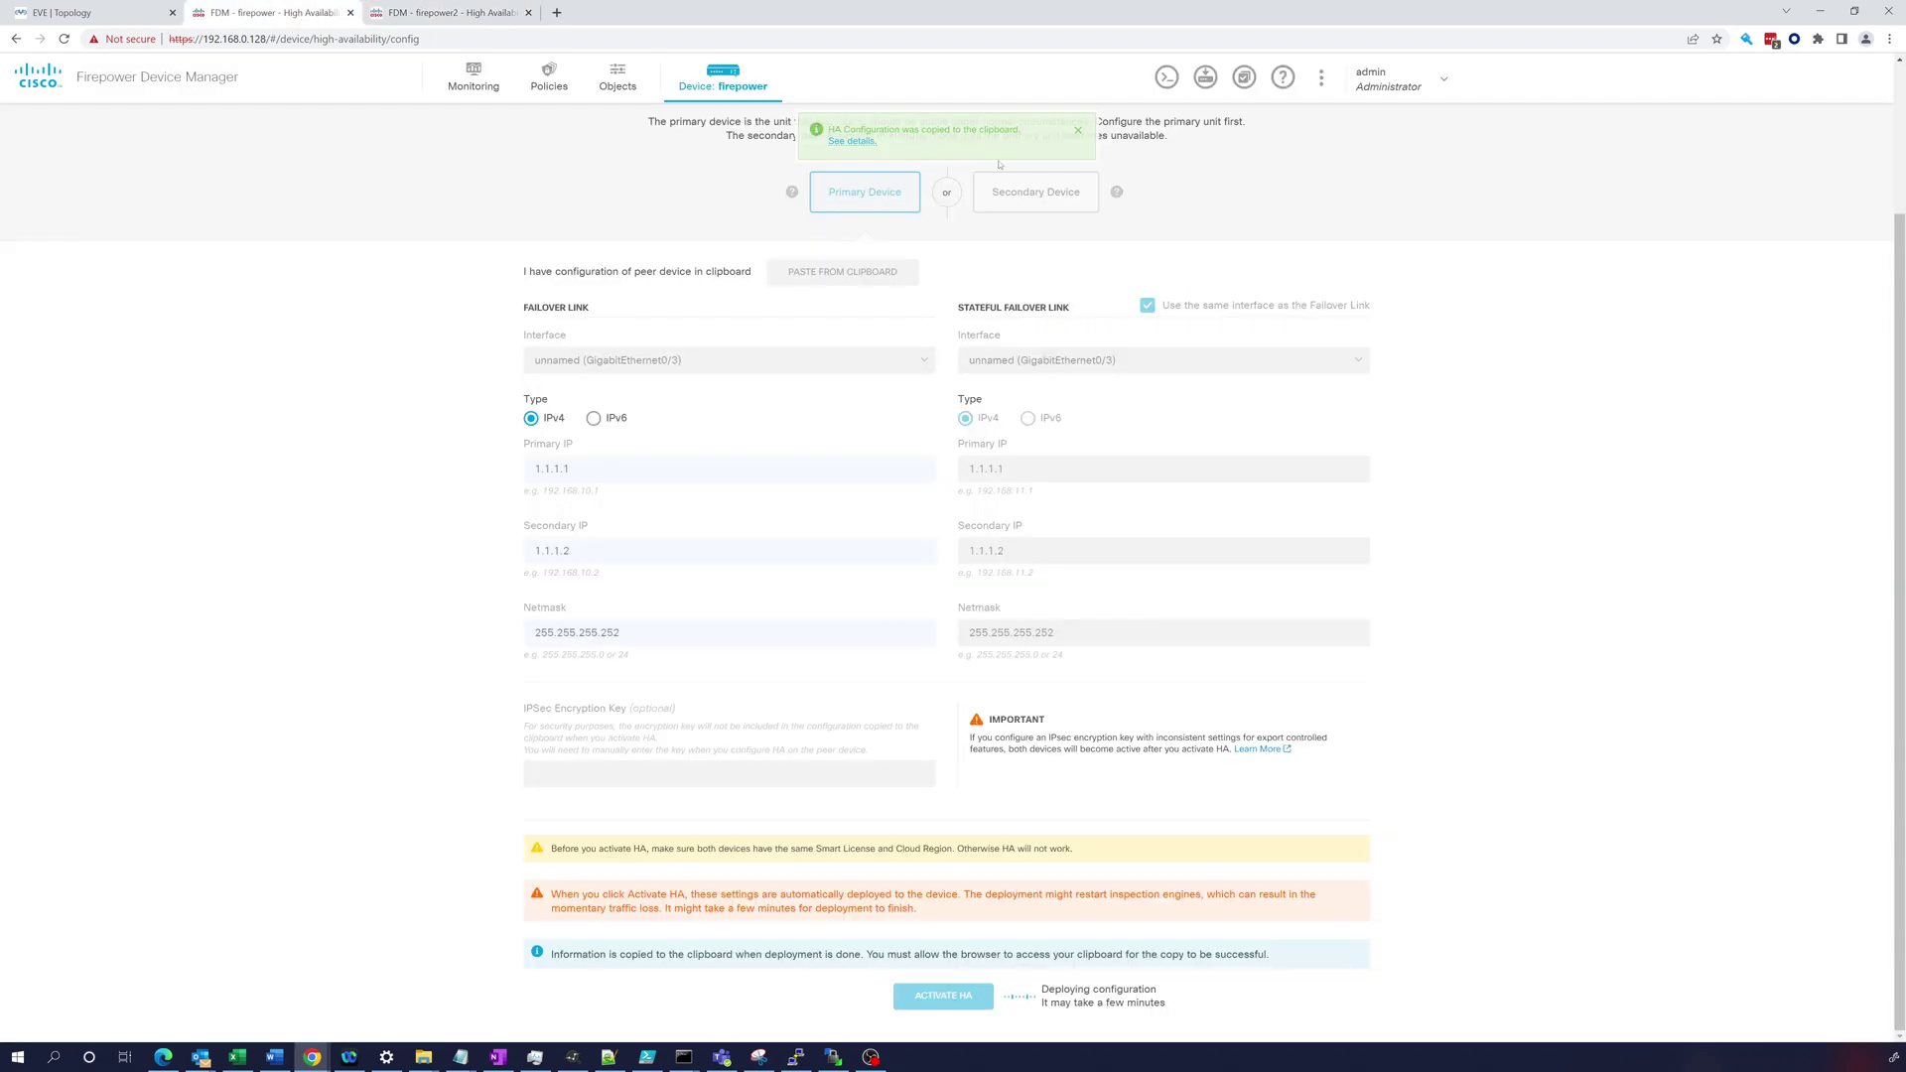
pyautogui.click(1205, 77)
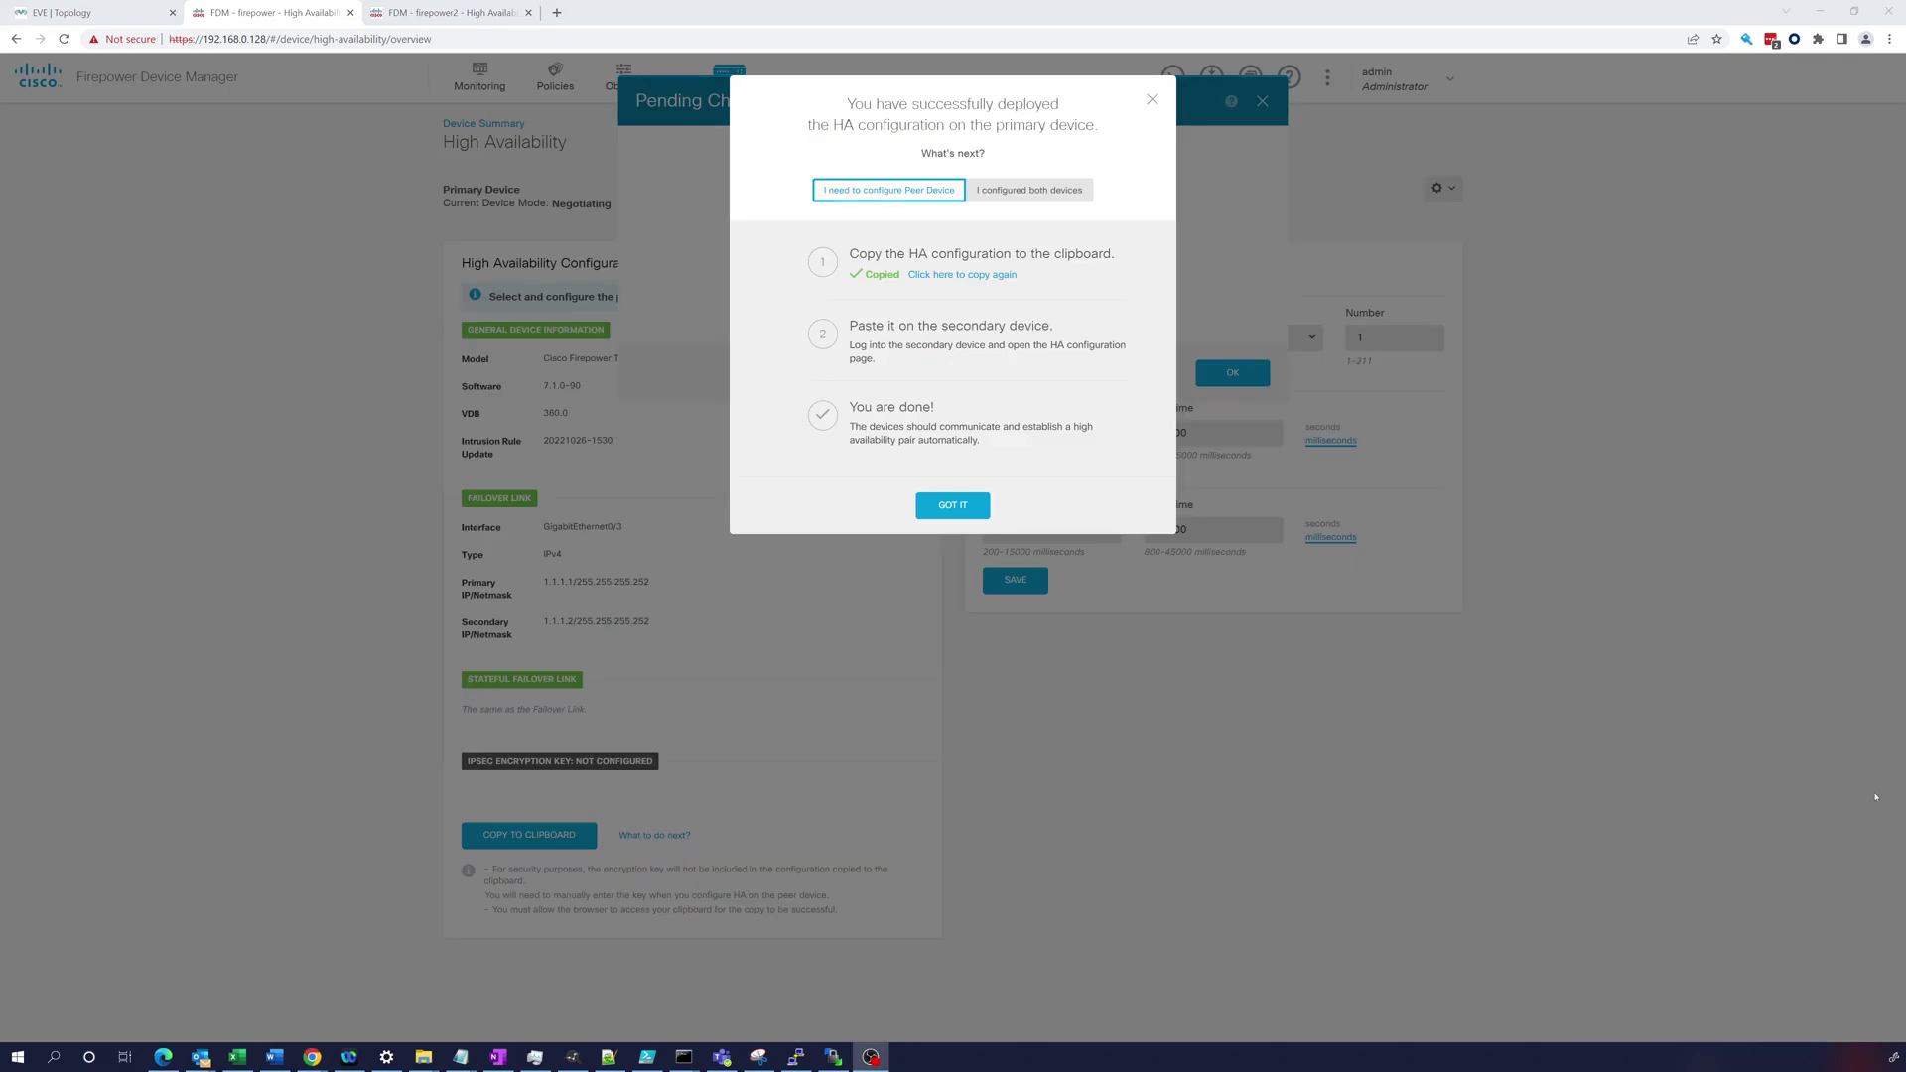
pyautogui.click(951, 506)
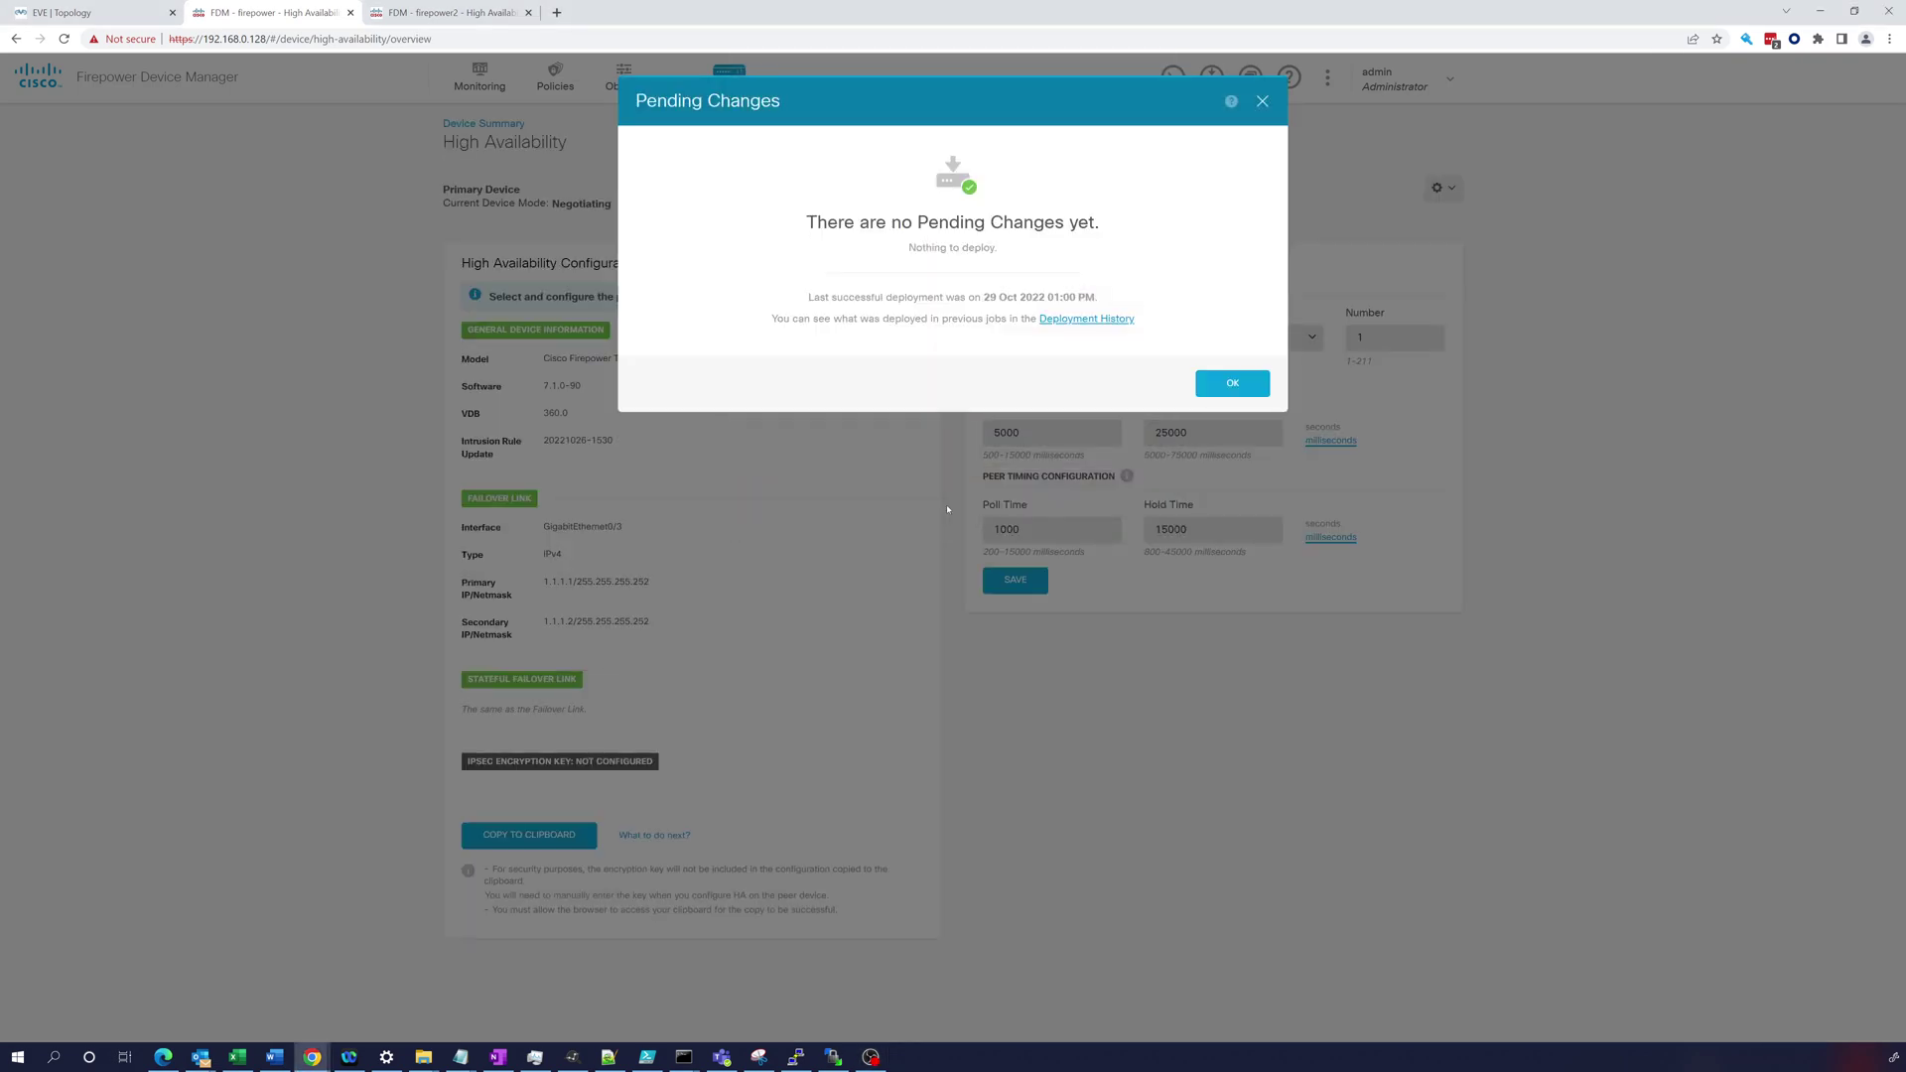
pyautogui.click(1232, 384)
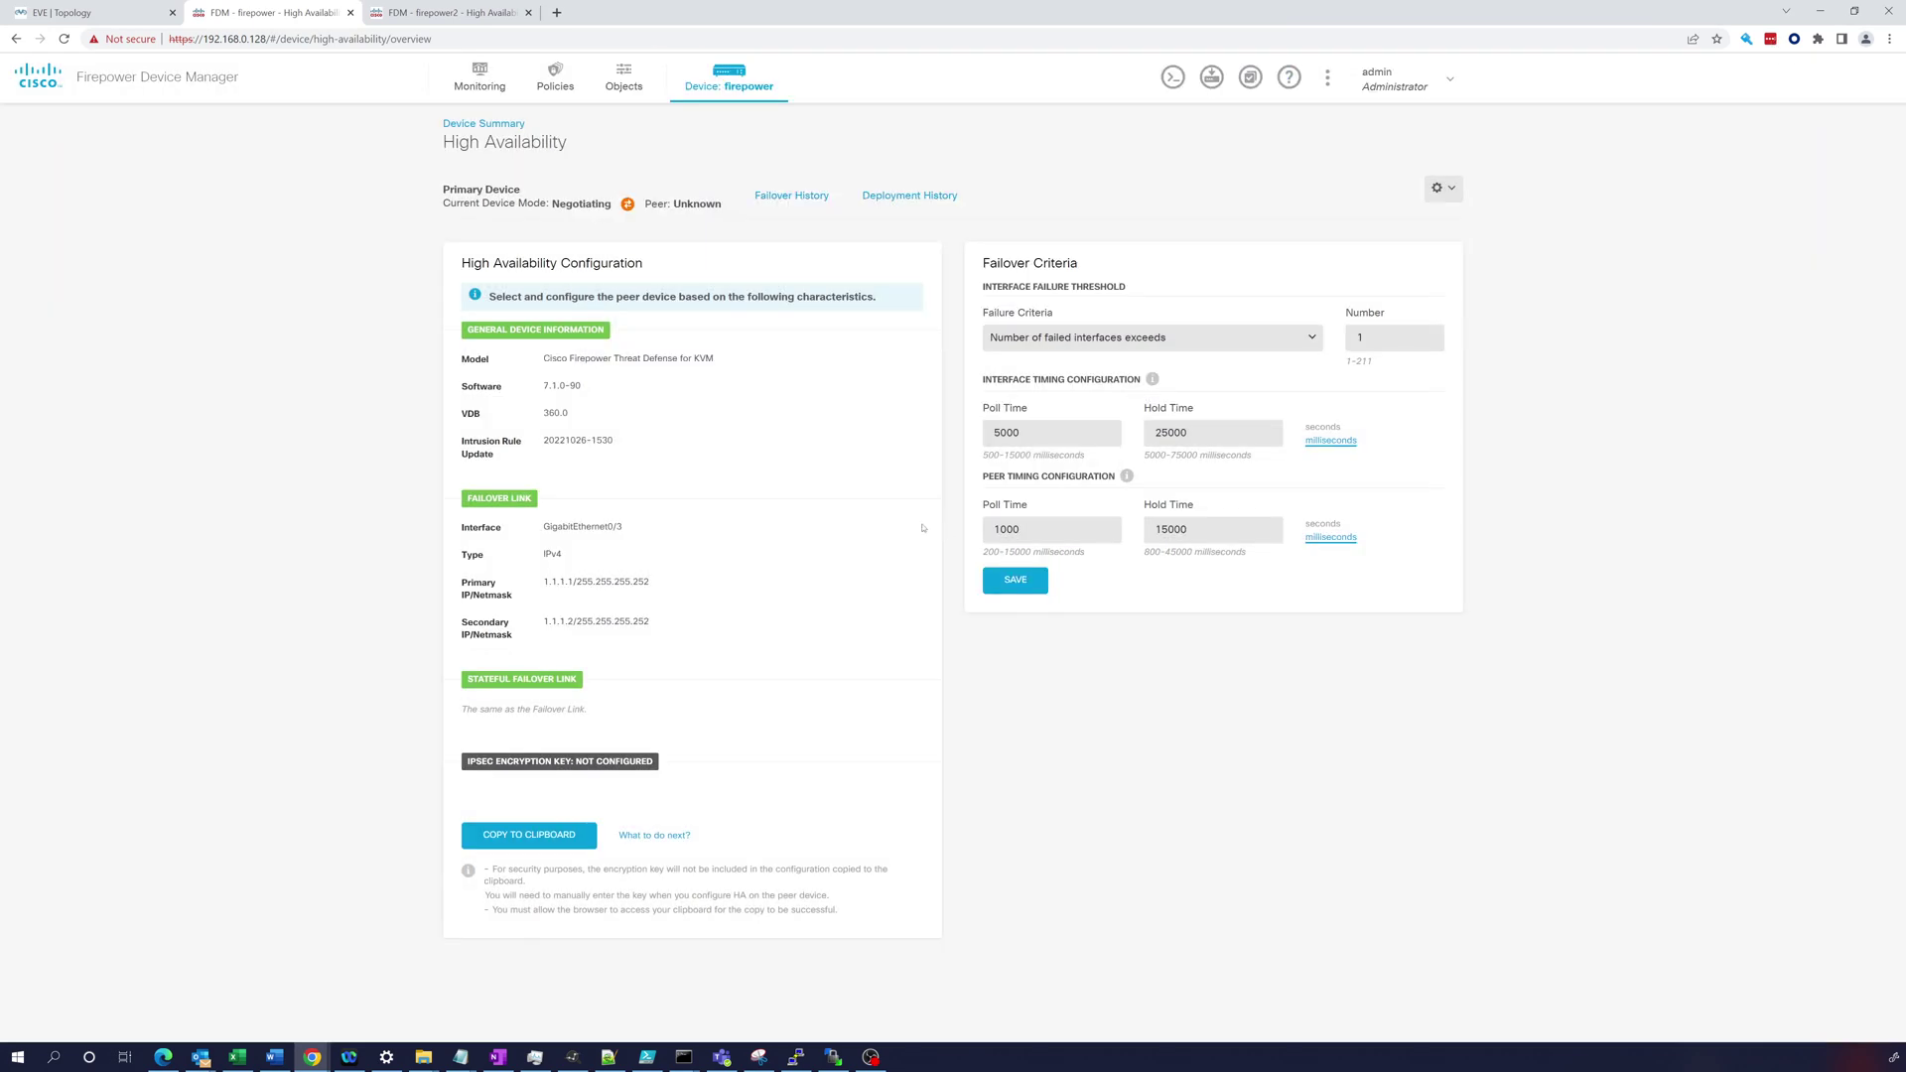
# Dismiss the deployment notices on firepower2 and compare the device mode and peer status on both devices.
pyautogui.click(412, 14)
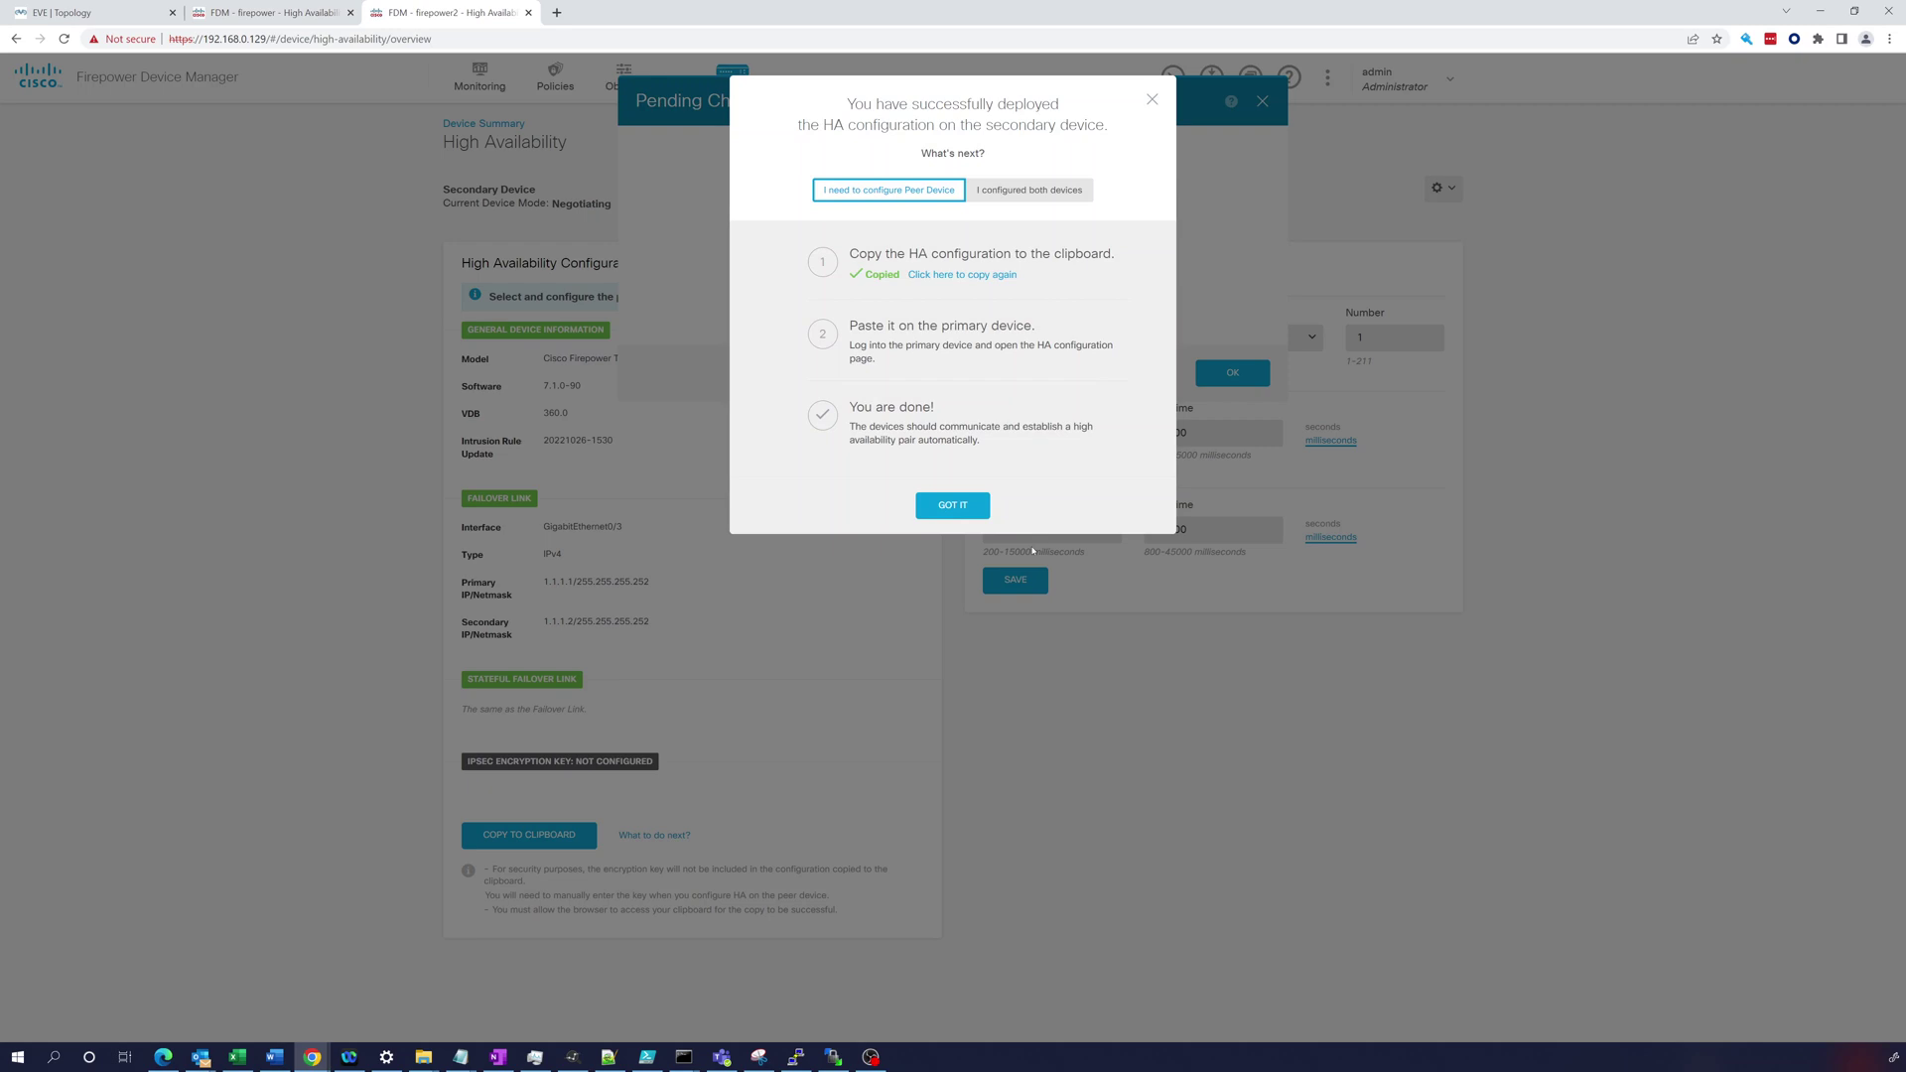
pyautogui.click(946, 508)
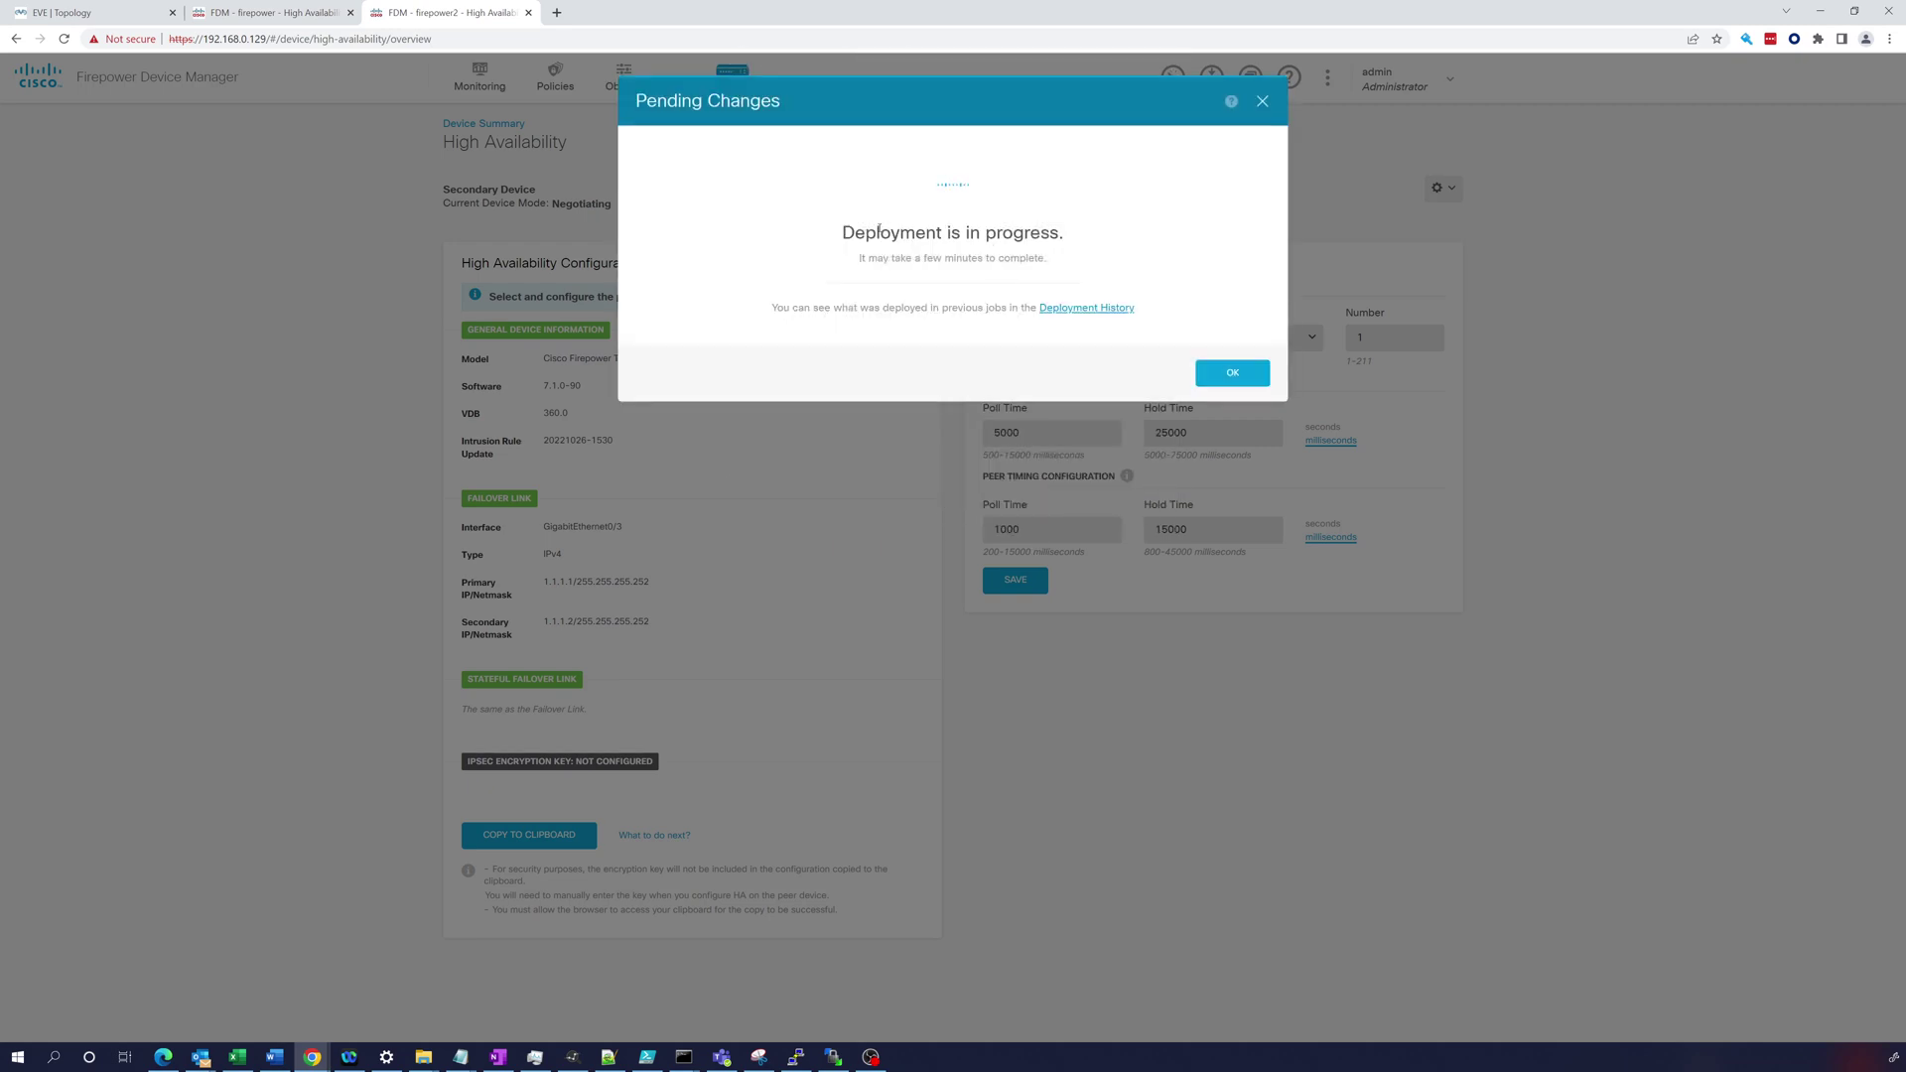
pyautogui.click(1232, 385)
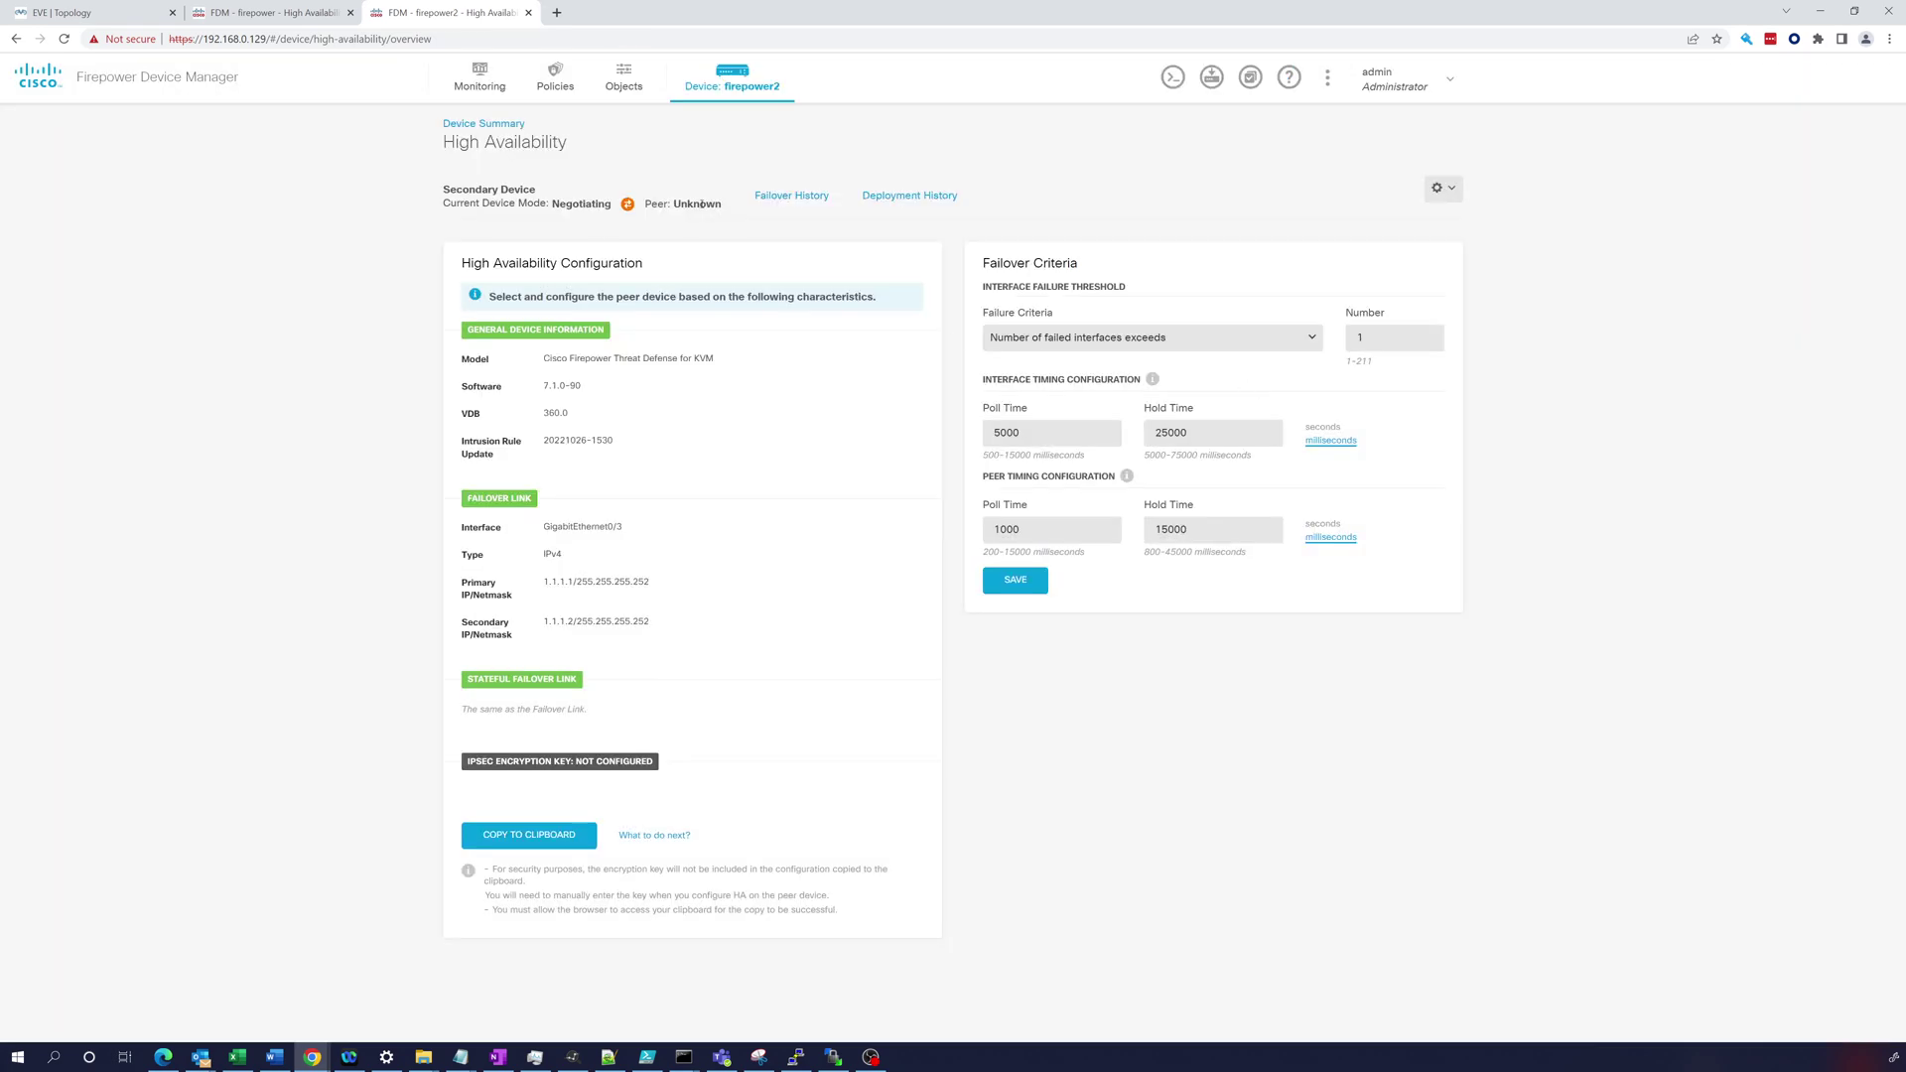
pyautogui.click(298, 13)
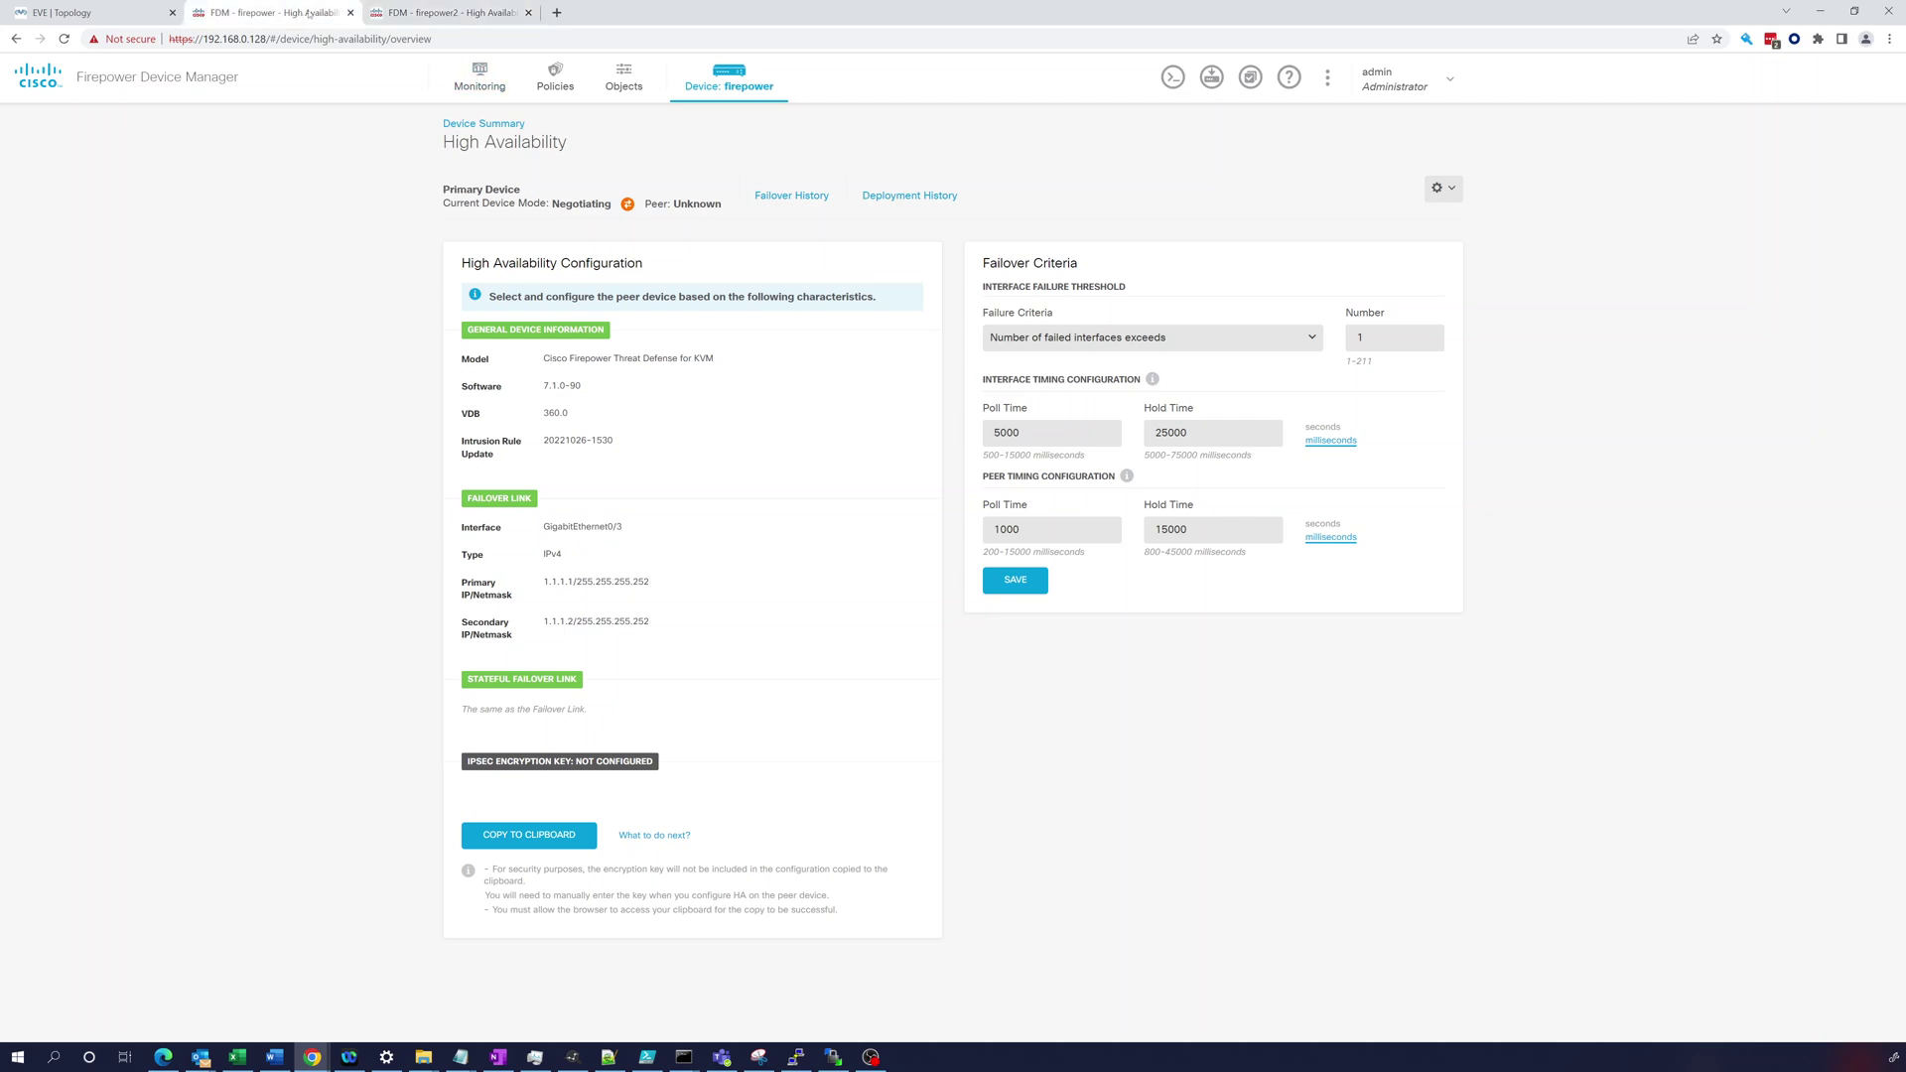
pyautogui.click(425, 14)
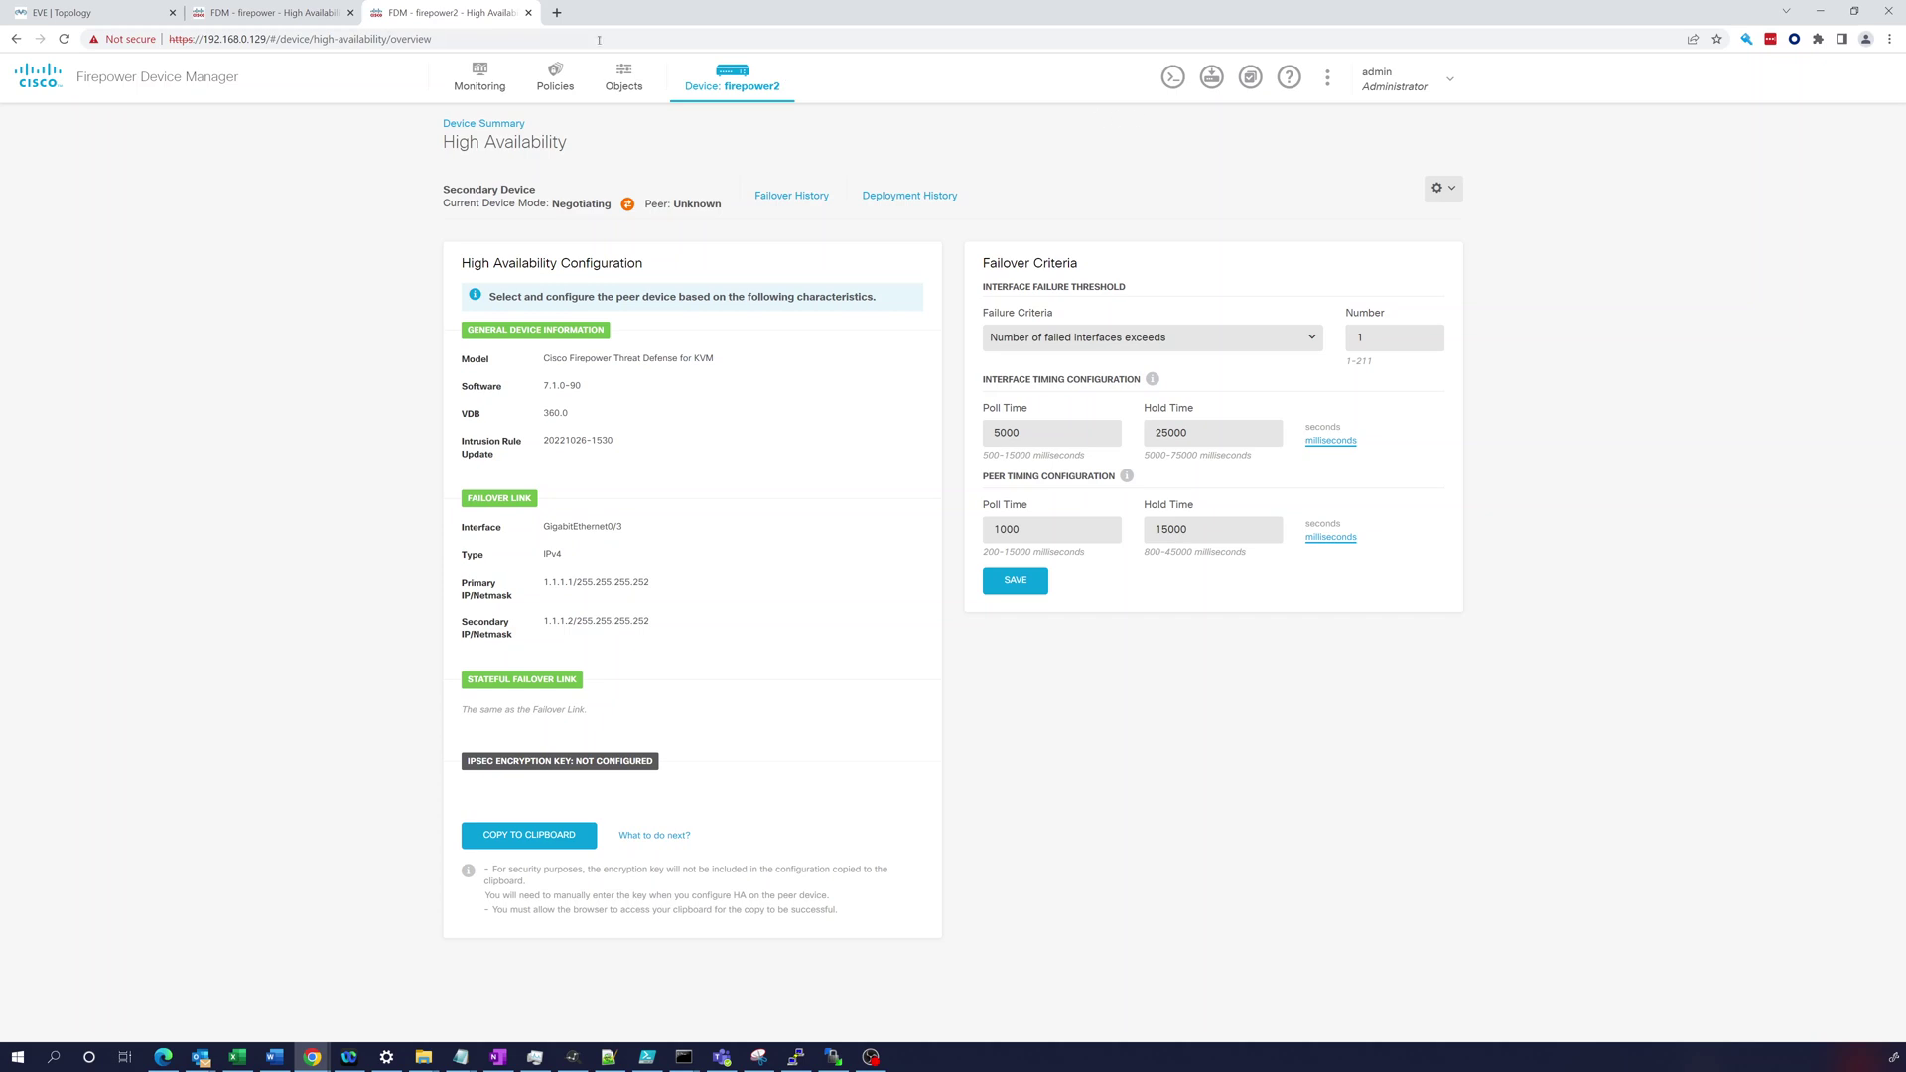
pyautogui.hotkey('ctrl', 'shift', 'Tab')
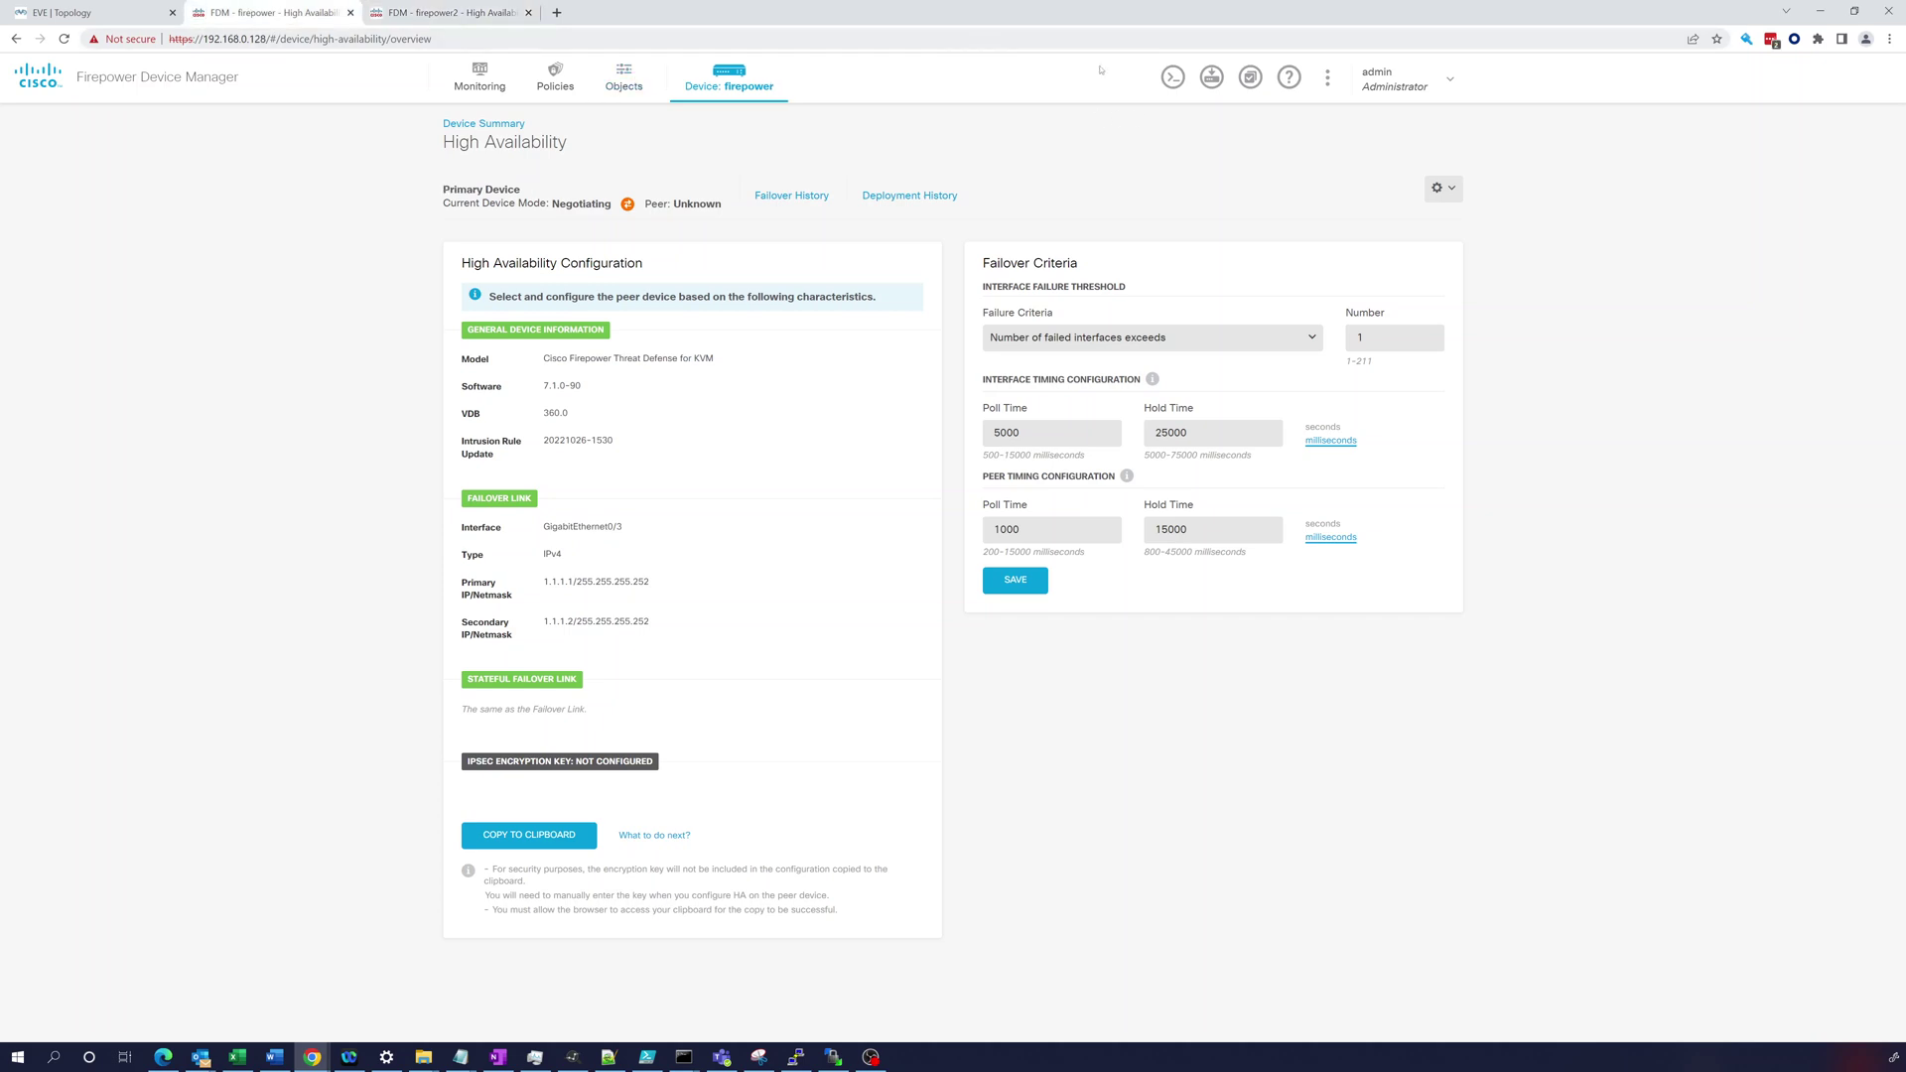
# Ping the failover link addresses 1.1.1.2 and 1.1.1.1 from the CLI console of firepower.
pyautogui.click(1162, 79)
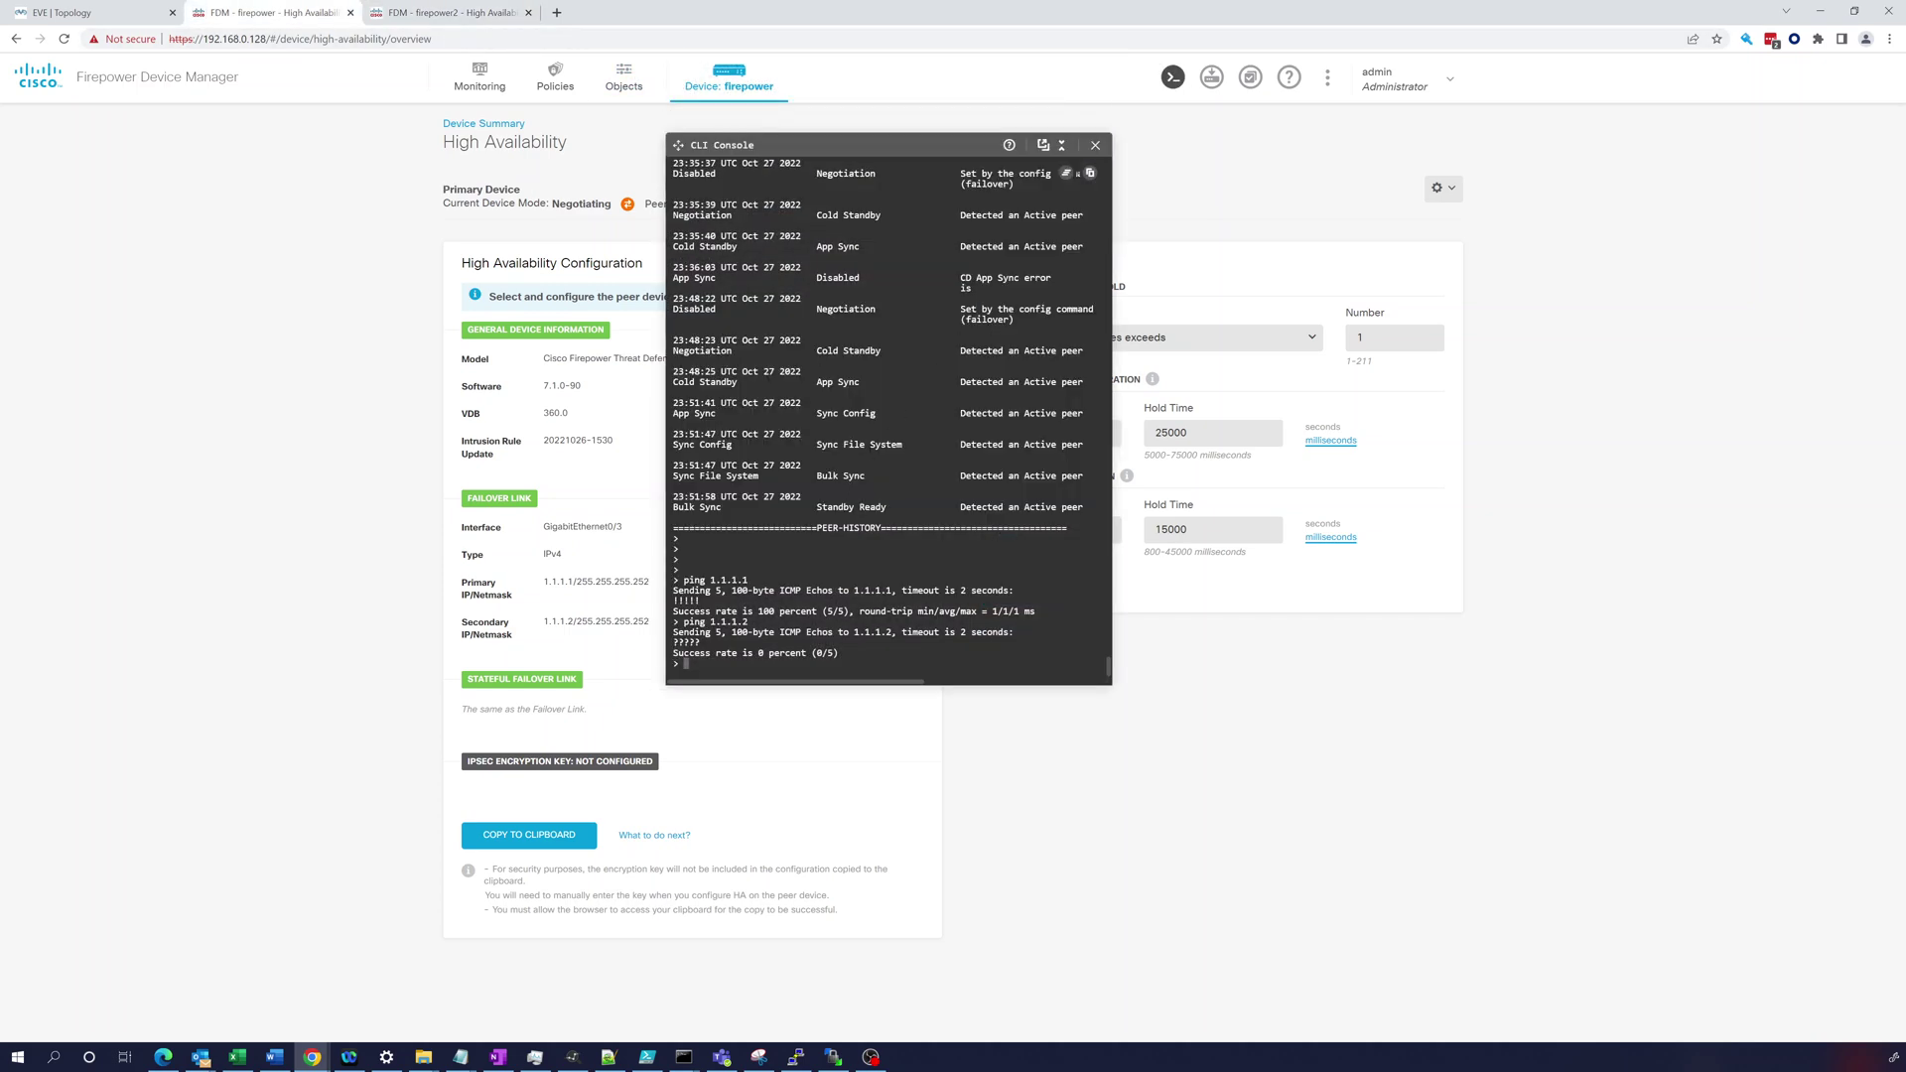
pyautogui.press('Up')
pyautogui.press('Return')
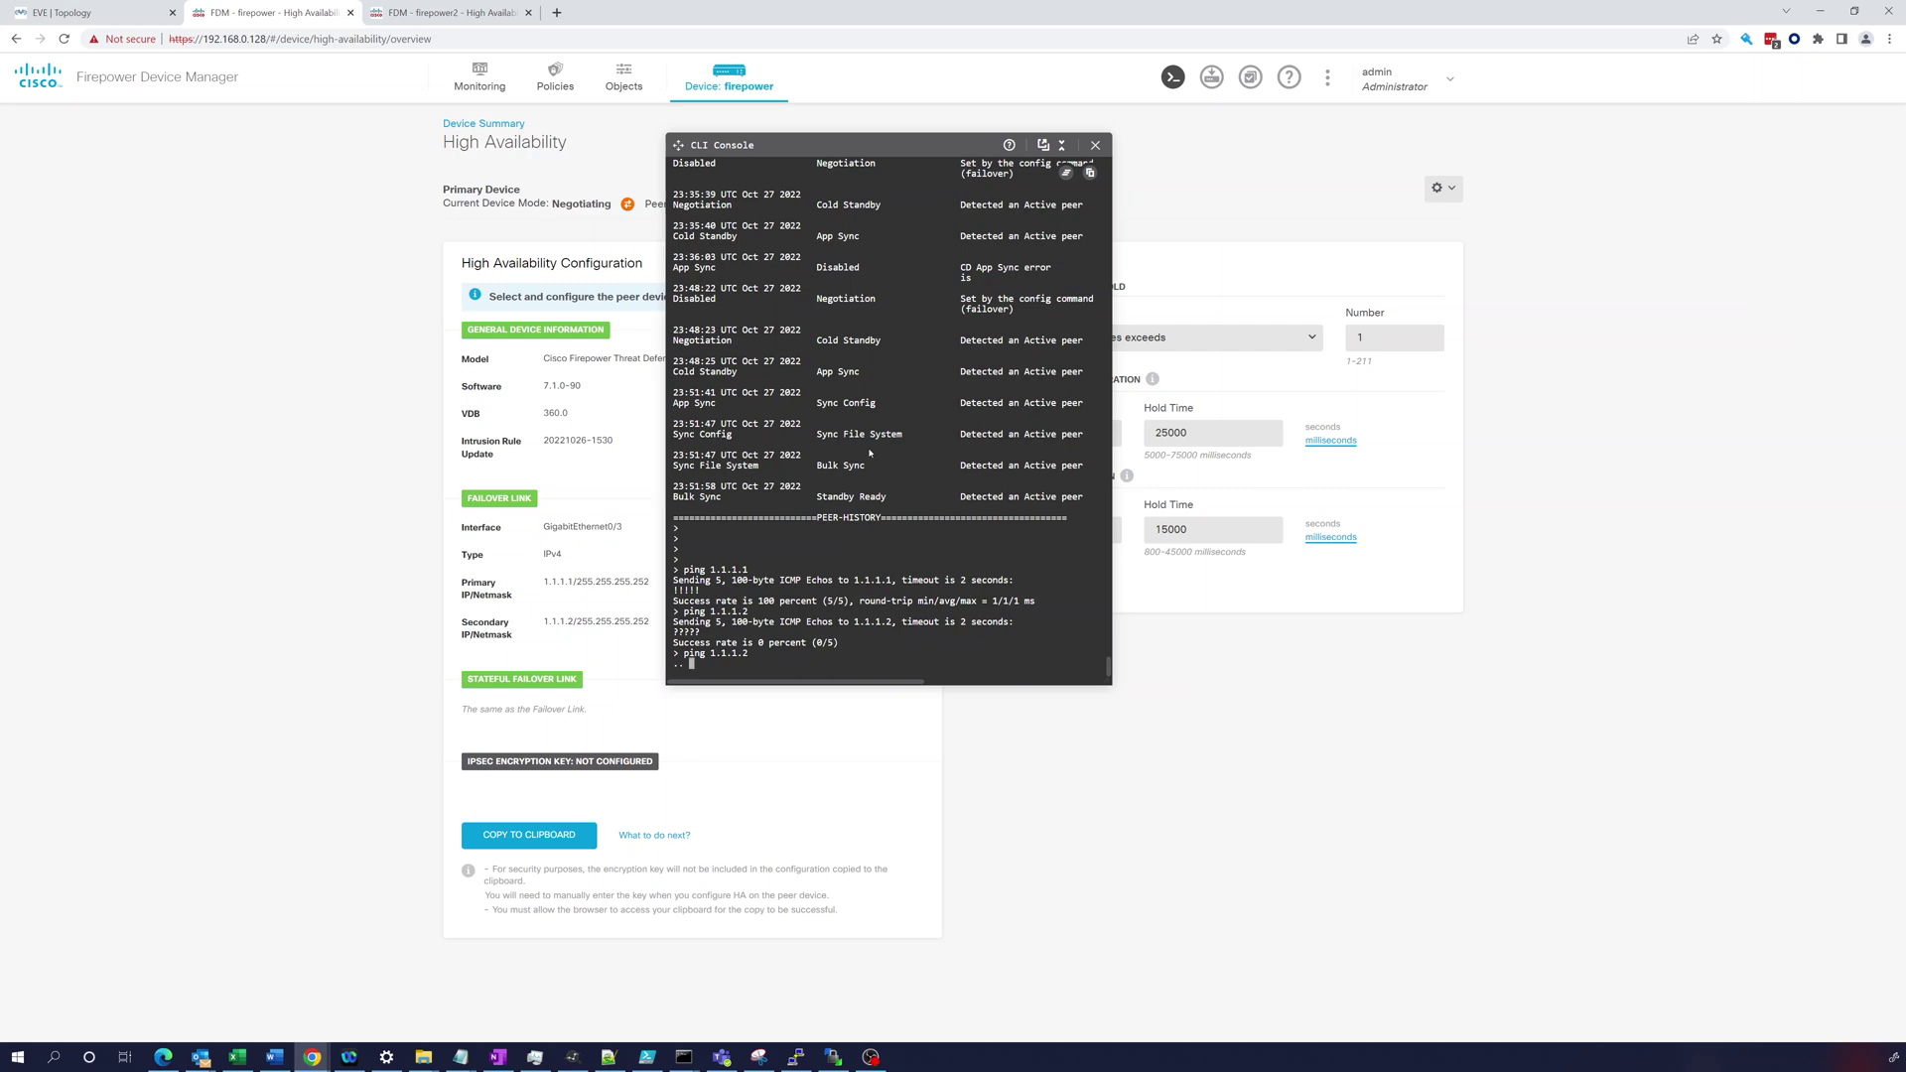
pyautogui.press('Up')
pyautogui.press('BackSpace')
pyautogui.write('1')
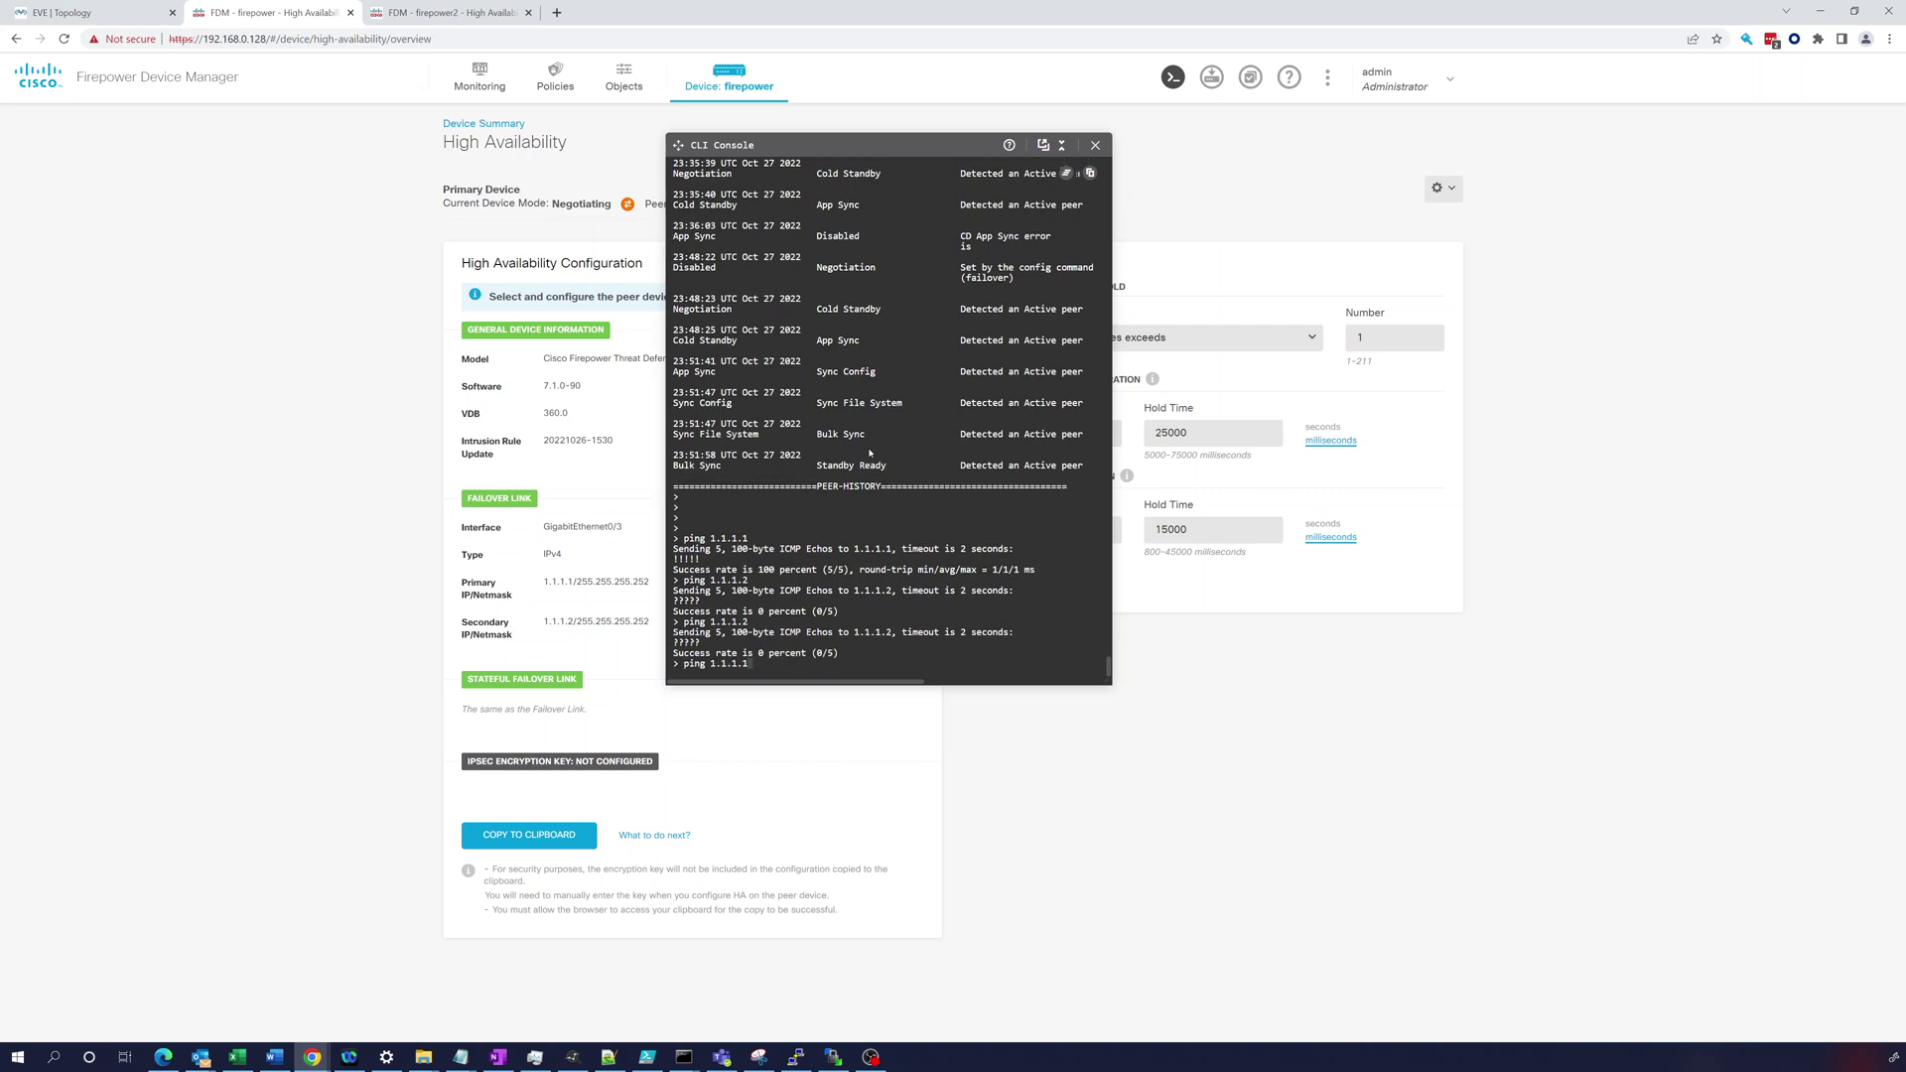
pyautogui.press('Return')
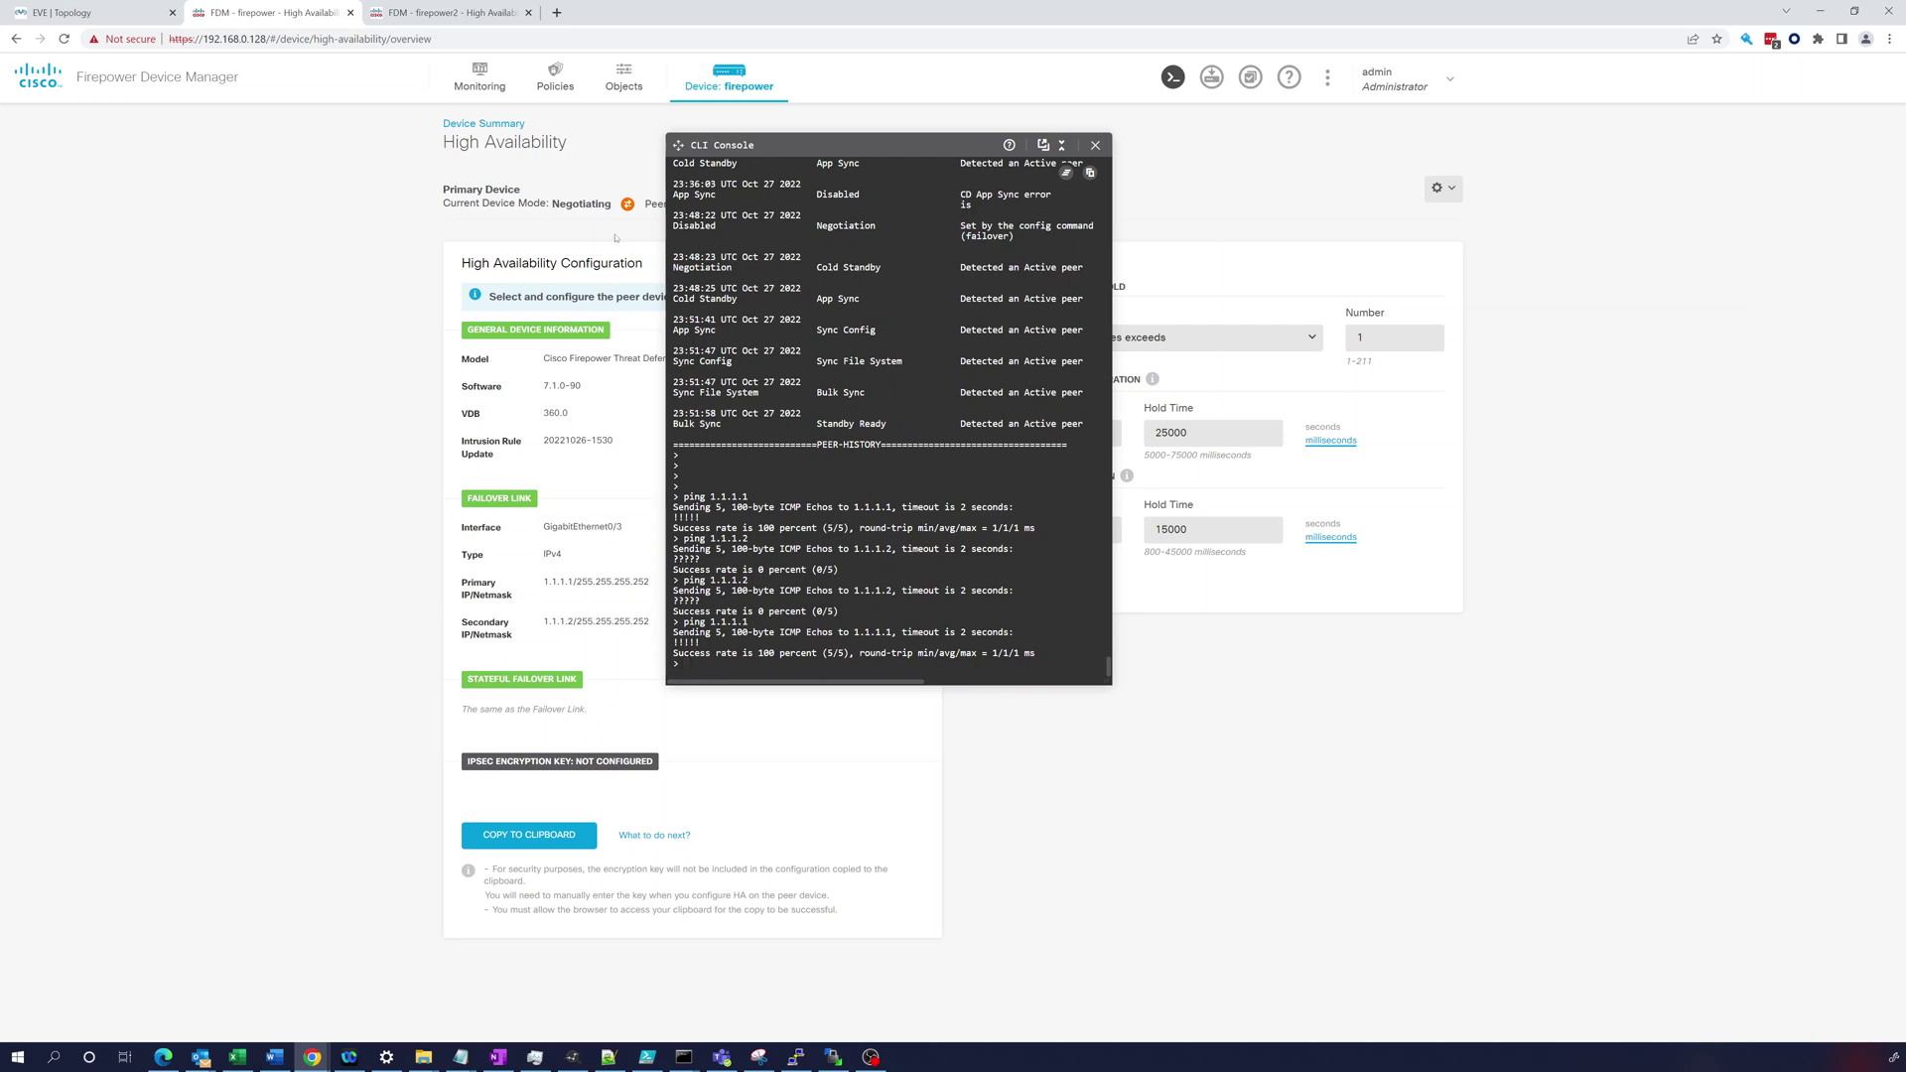
# Review the failover history on firepower2, then examine its latest HA Join Deployment entry in the deployment history.
pyautogui.click(417, 13)
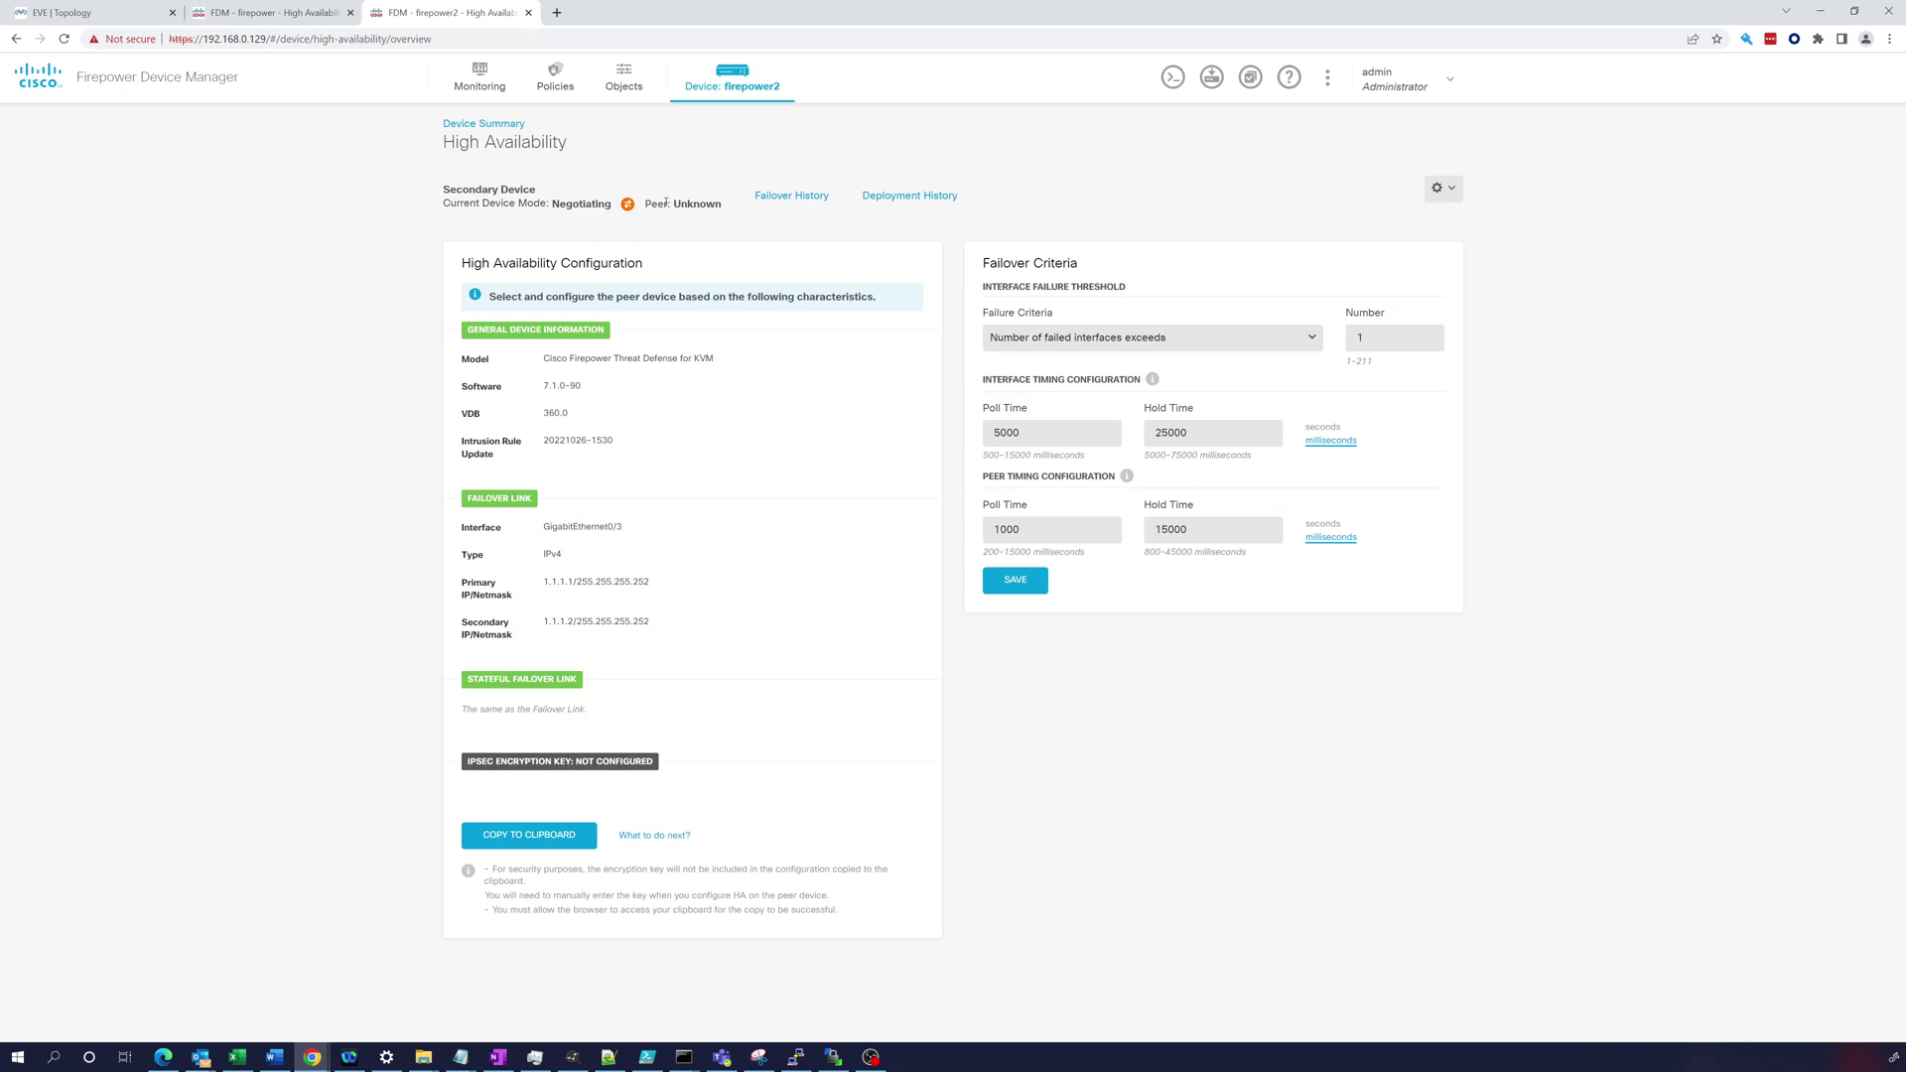
pyautogui.click(813, 197)
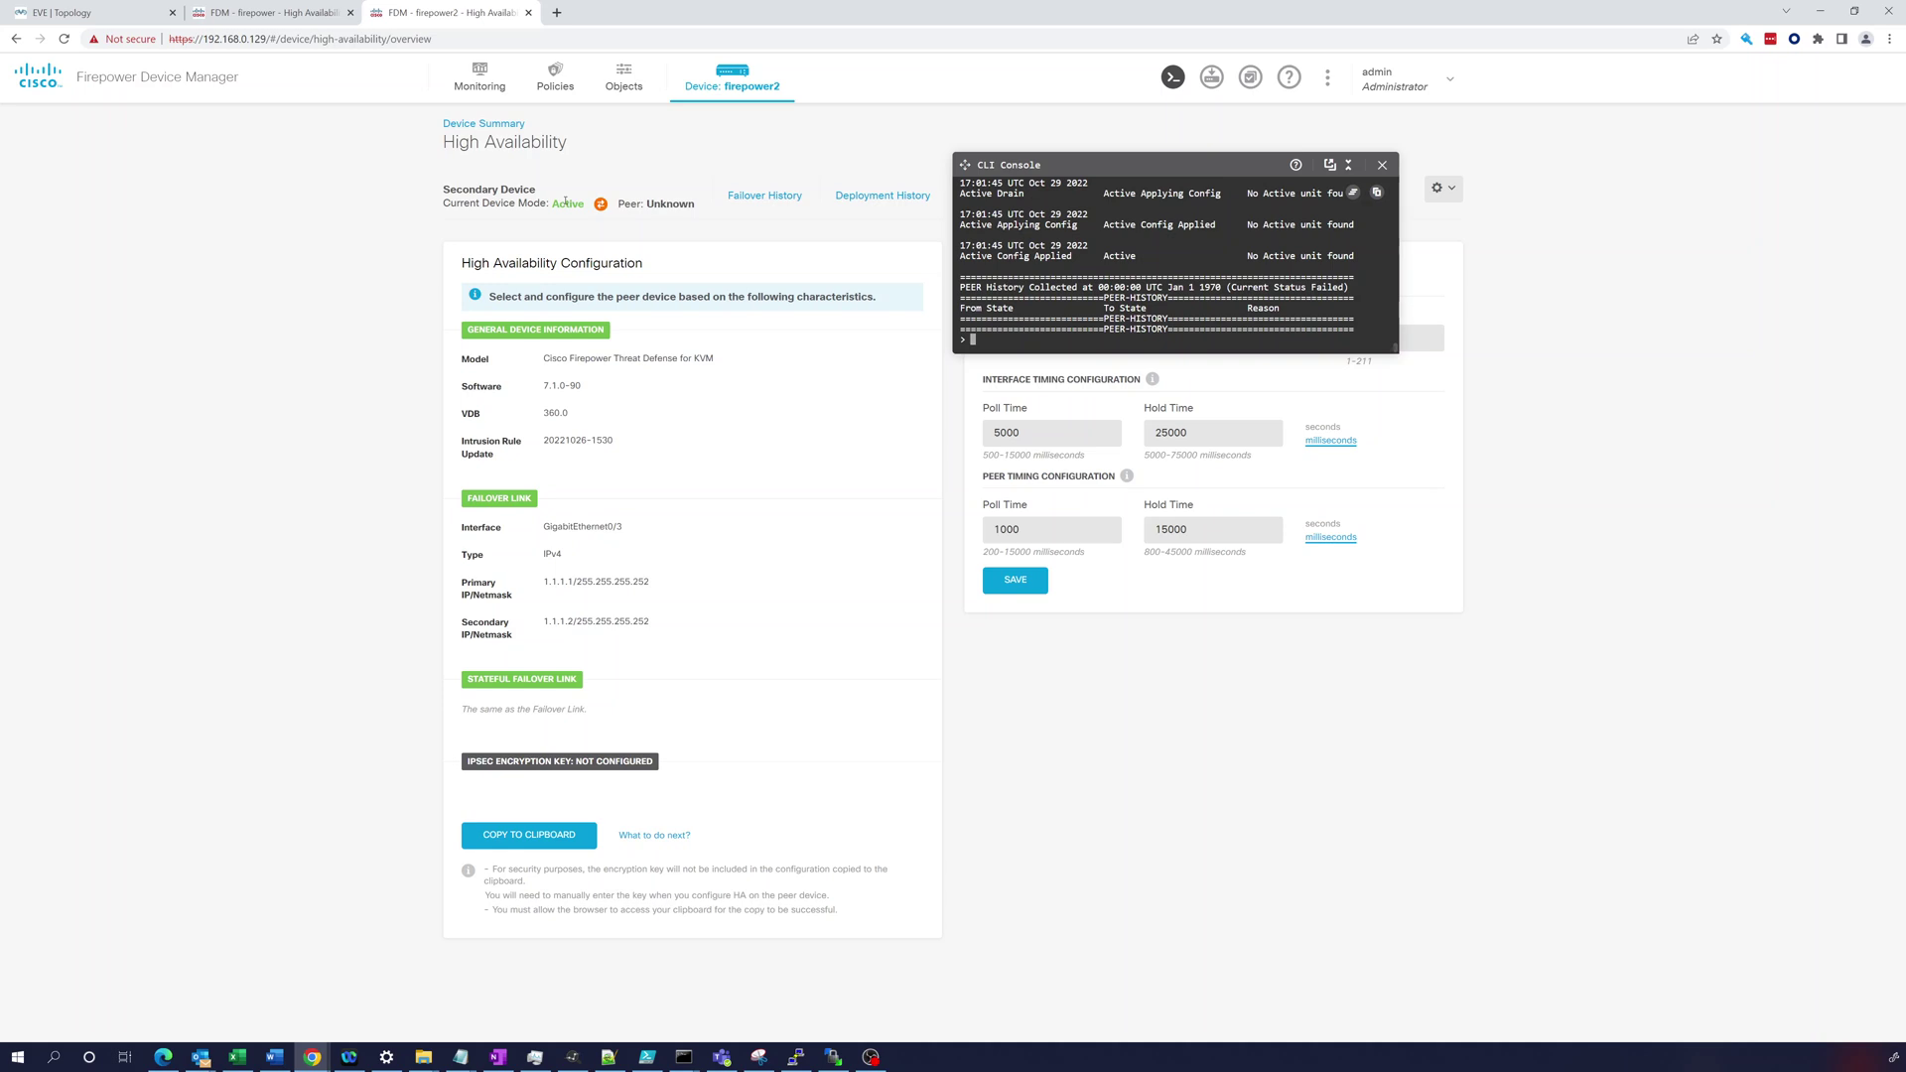
pyautogui.click(850, 197)
pyautogui.click(533, 309)
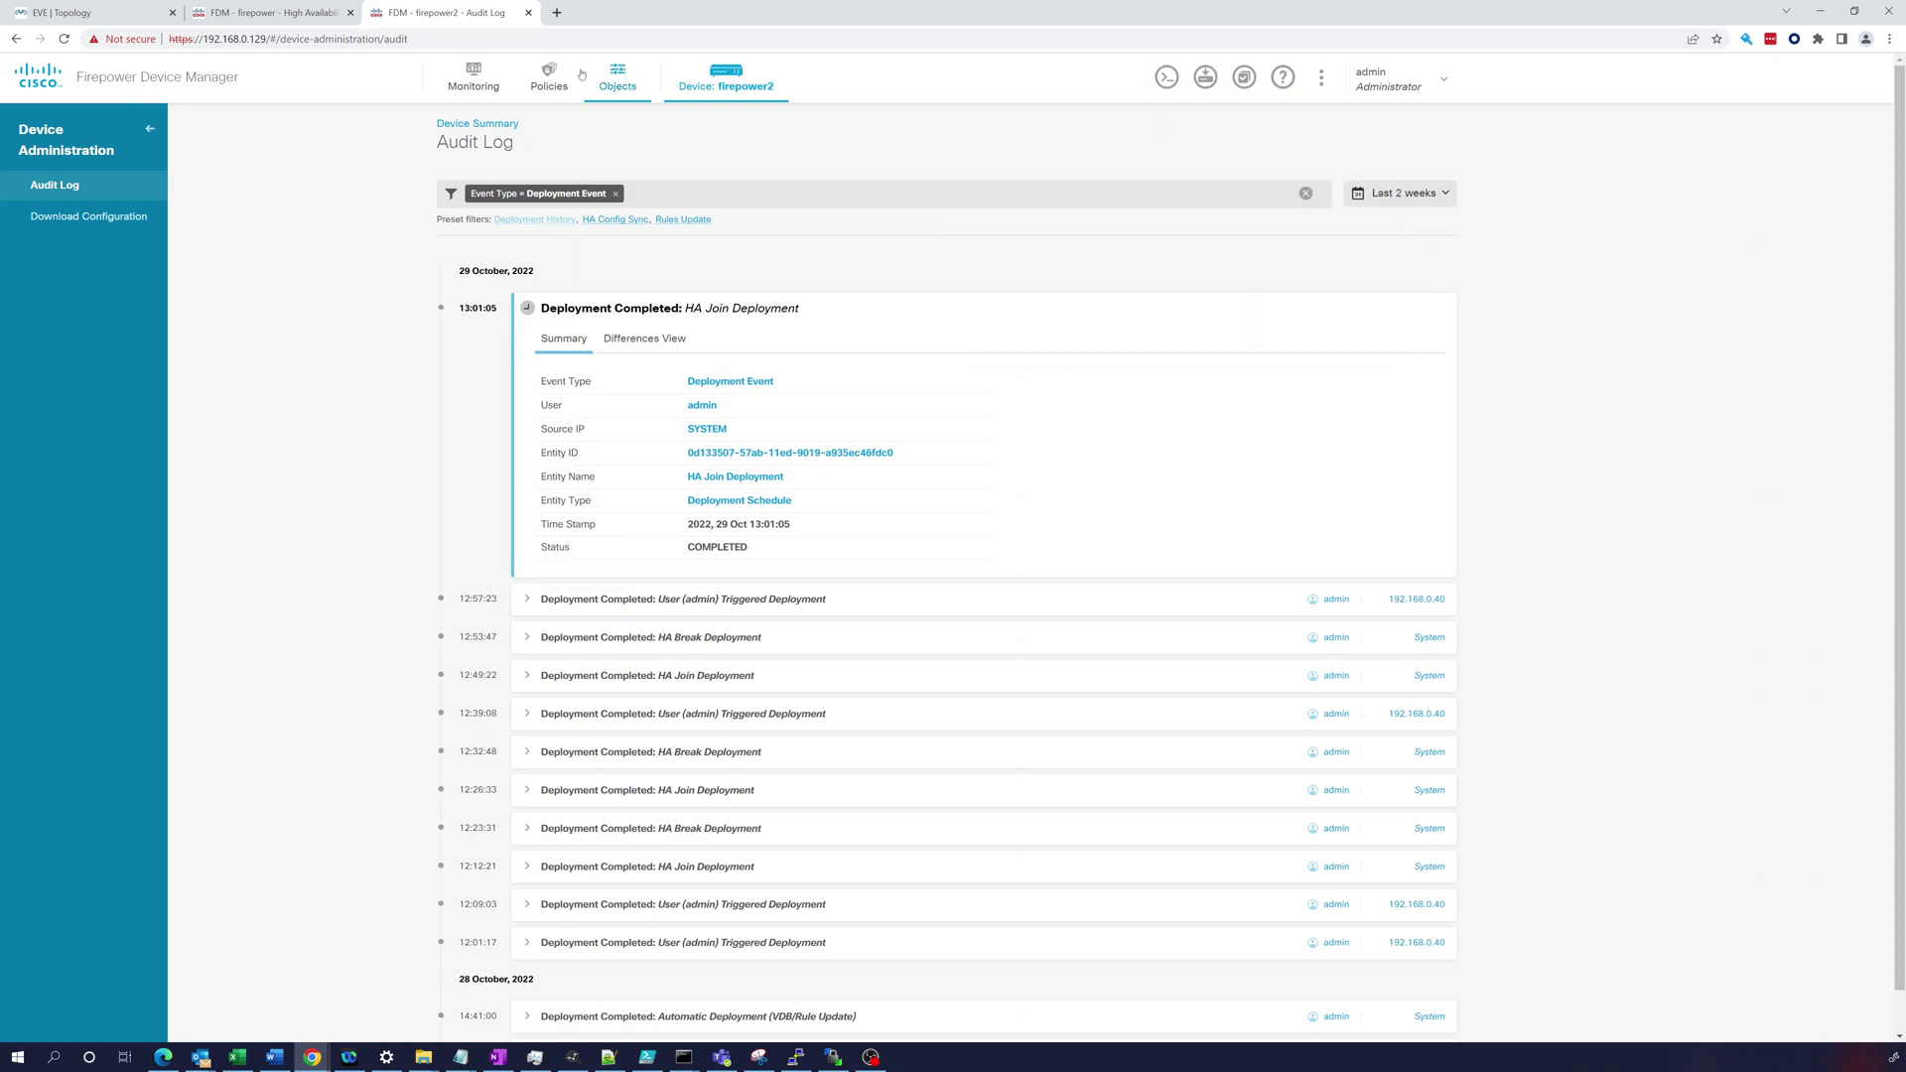
# Close the CLI console on firepower and check the available actions of the CiscoFTD node in the EVE topology.
pyautogui.click(272, 12)
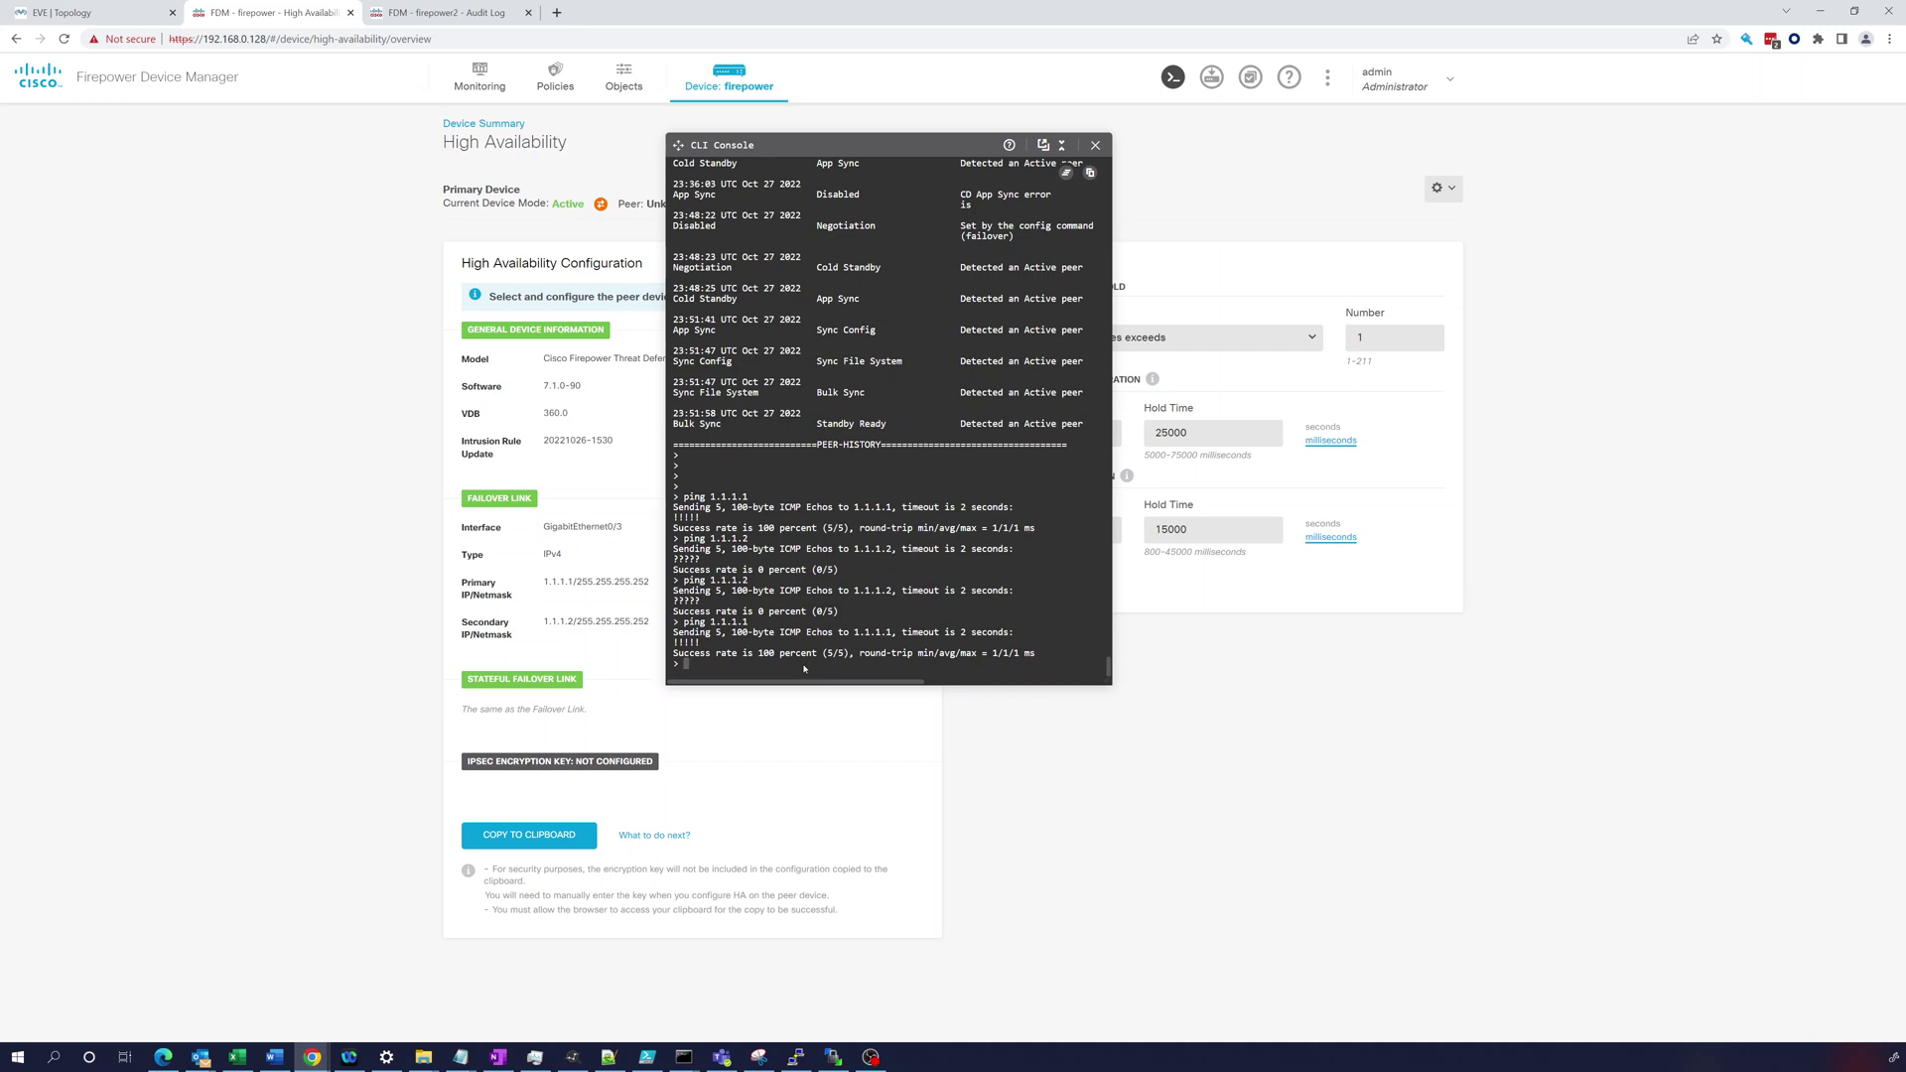
pyautogui.click(1097, 146)
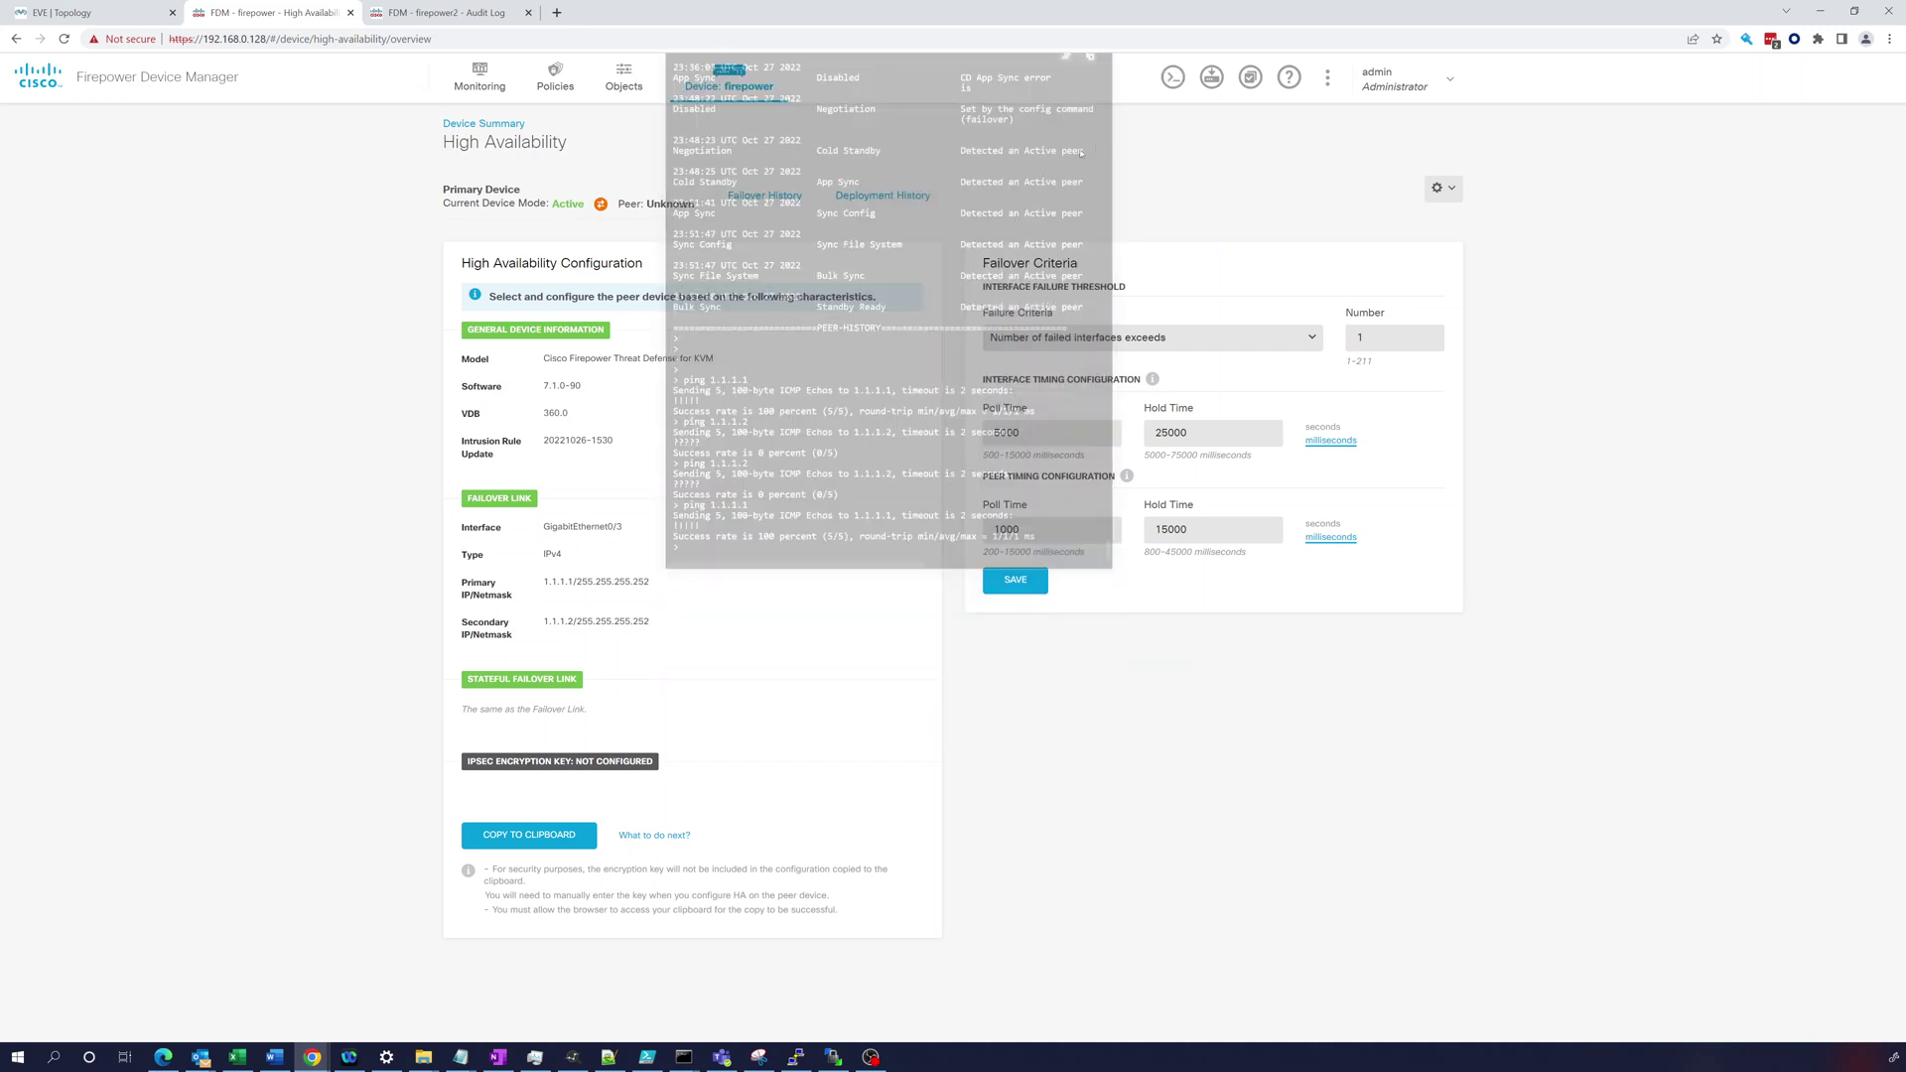
pyautogui.click(52, 12)
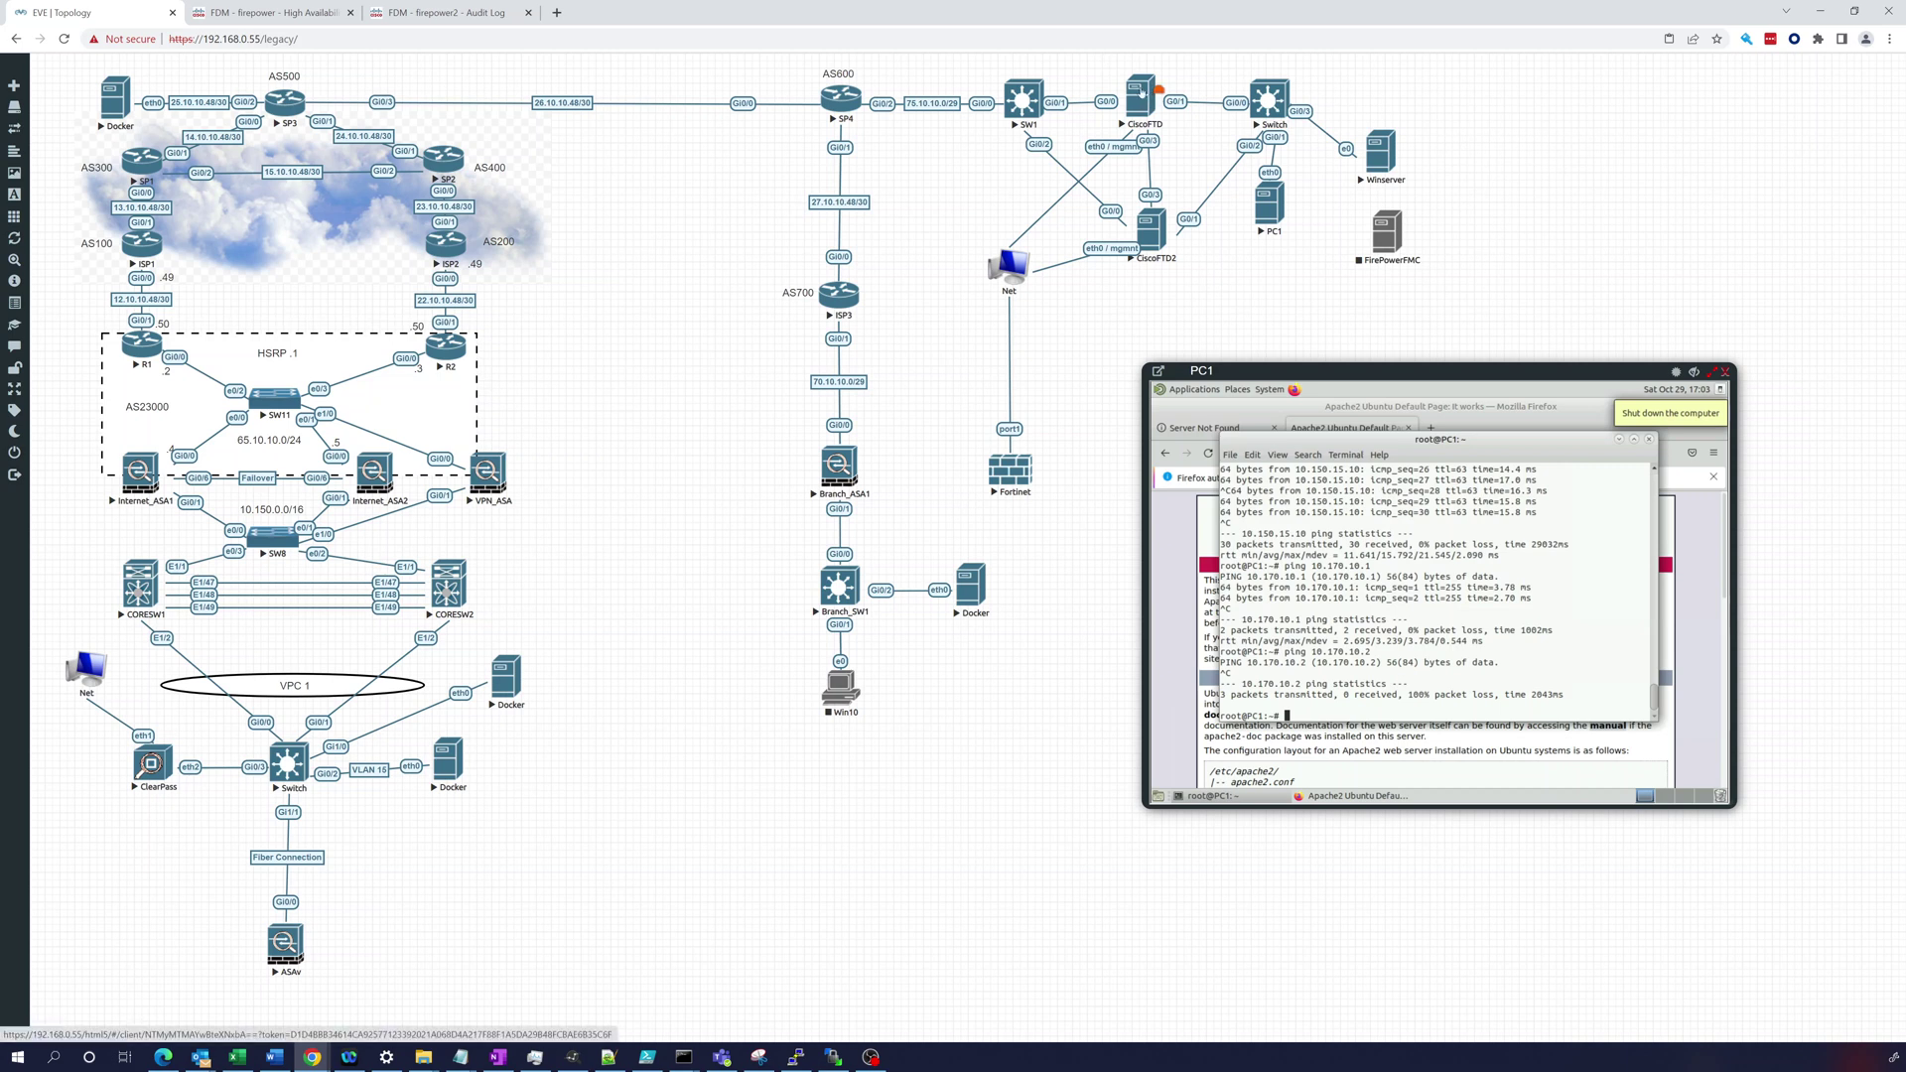
pyautogui.rightClick(1141, 92)
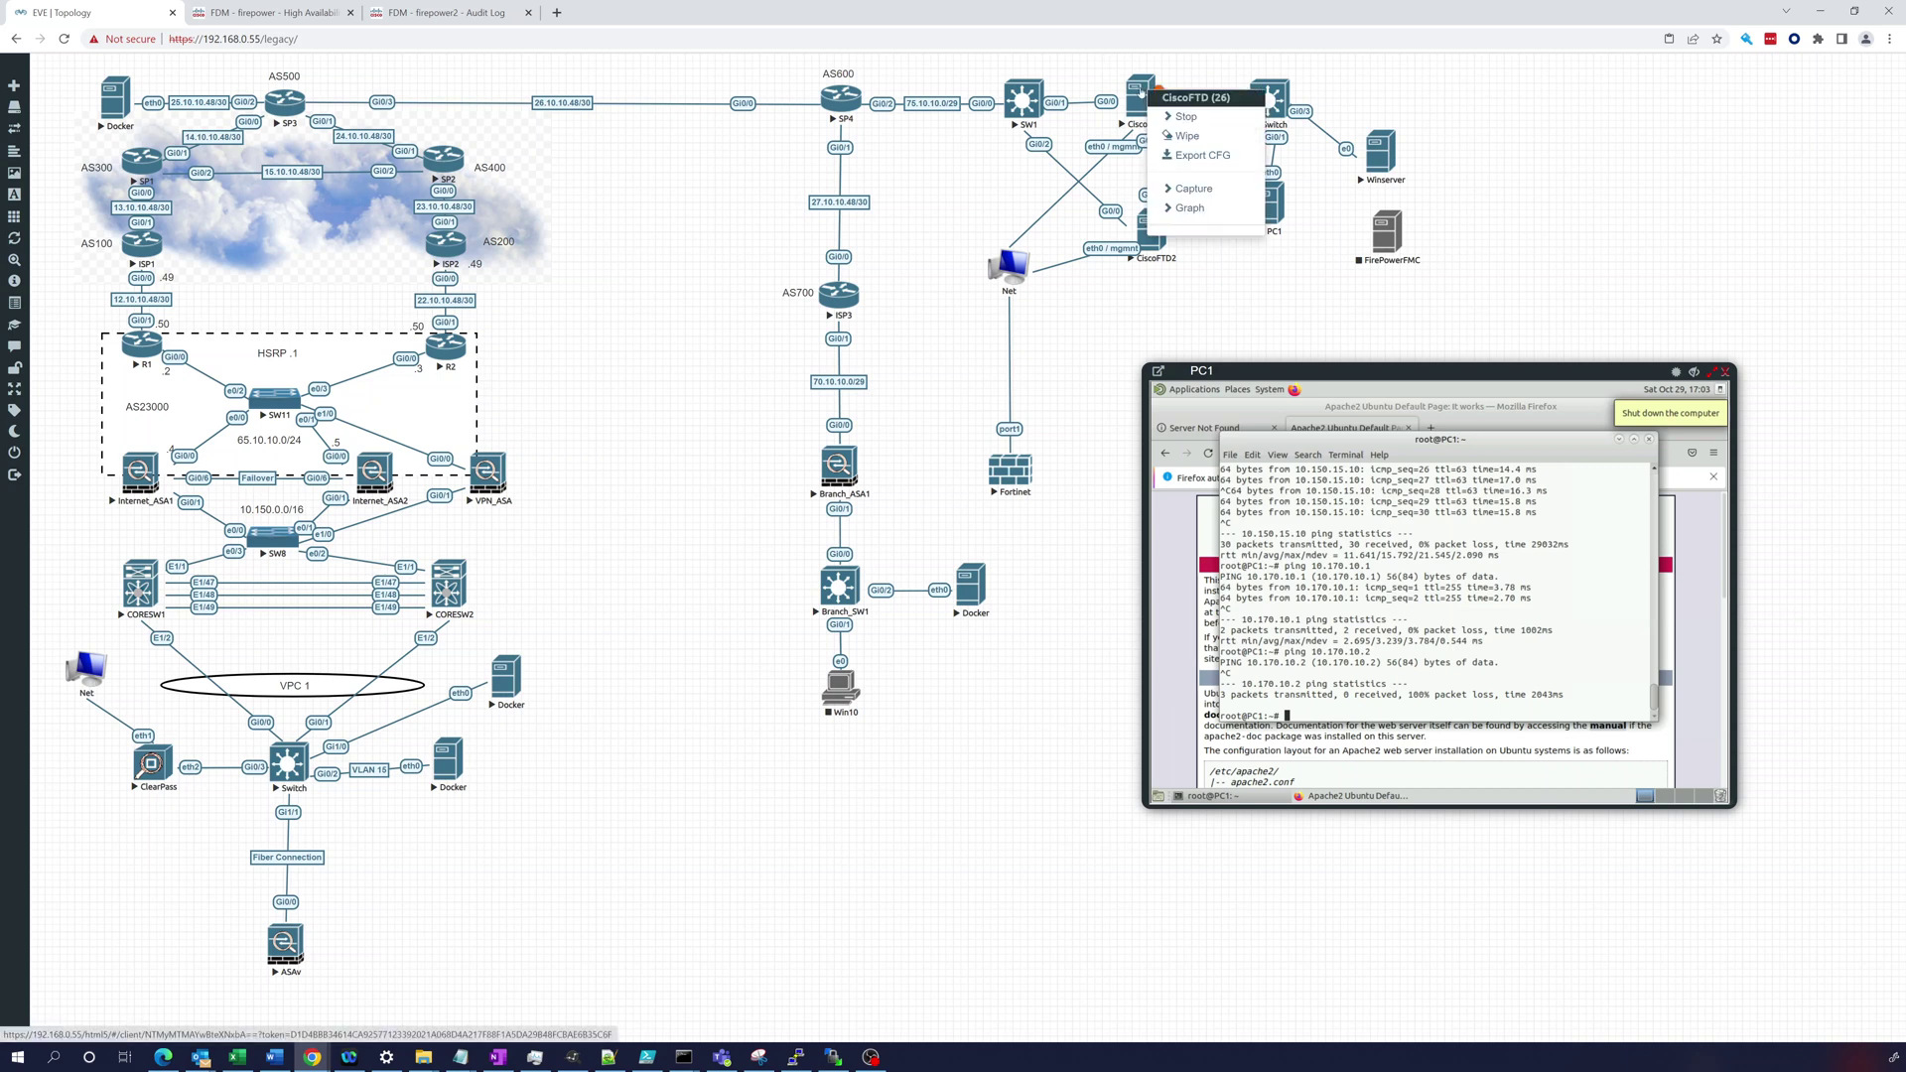
# Reboot the firepower device from its Reboot/Shutdown system settings in Firepower Device Manager.
pyautogui.click(276, 12)
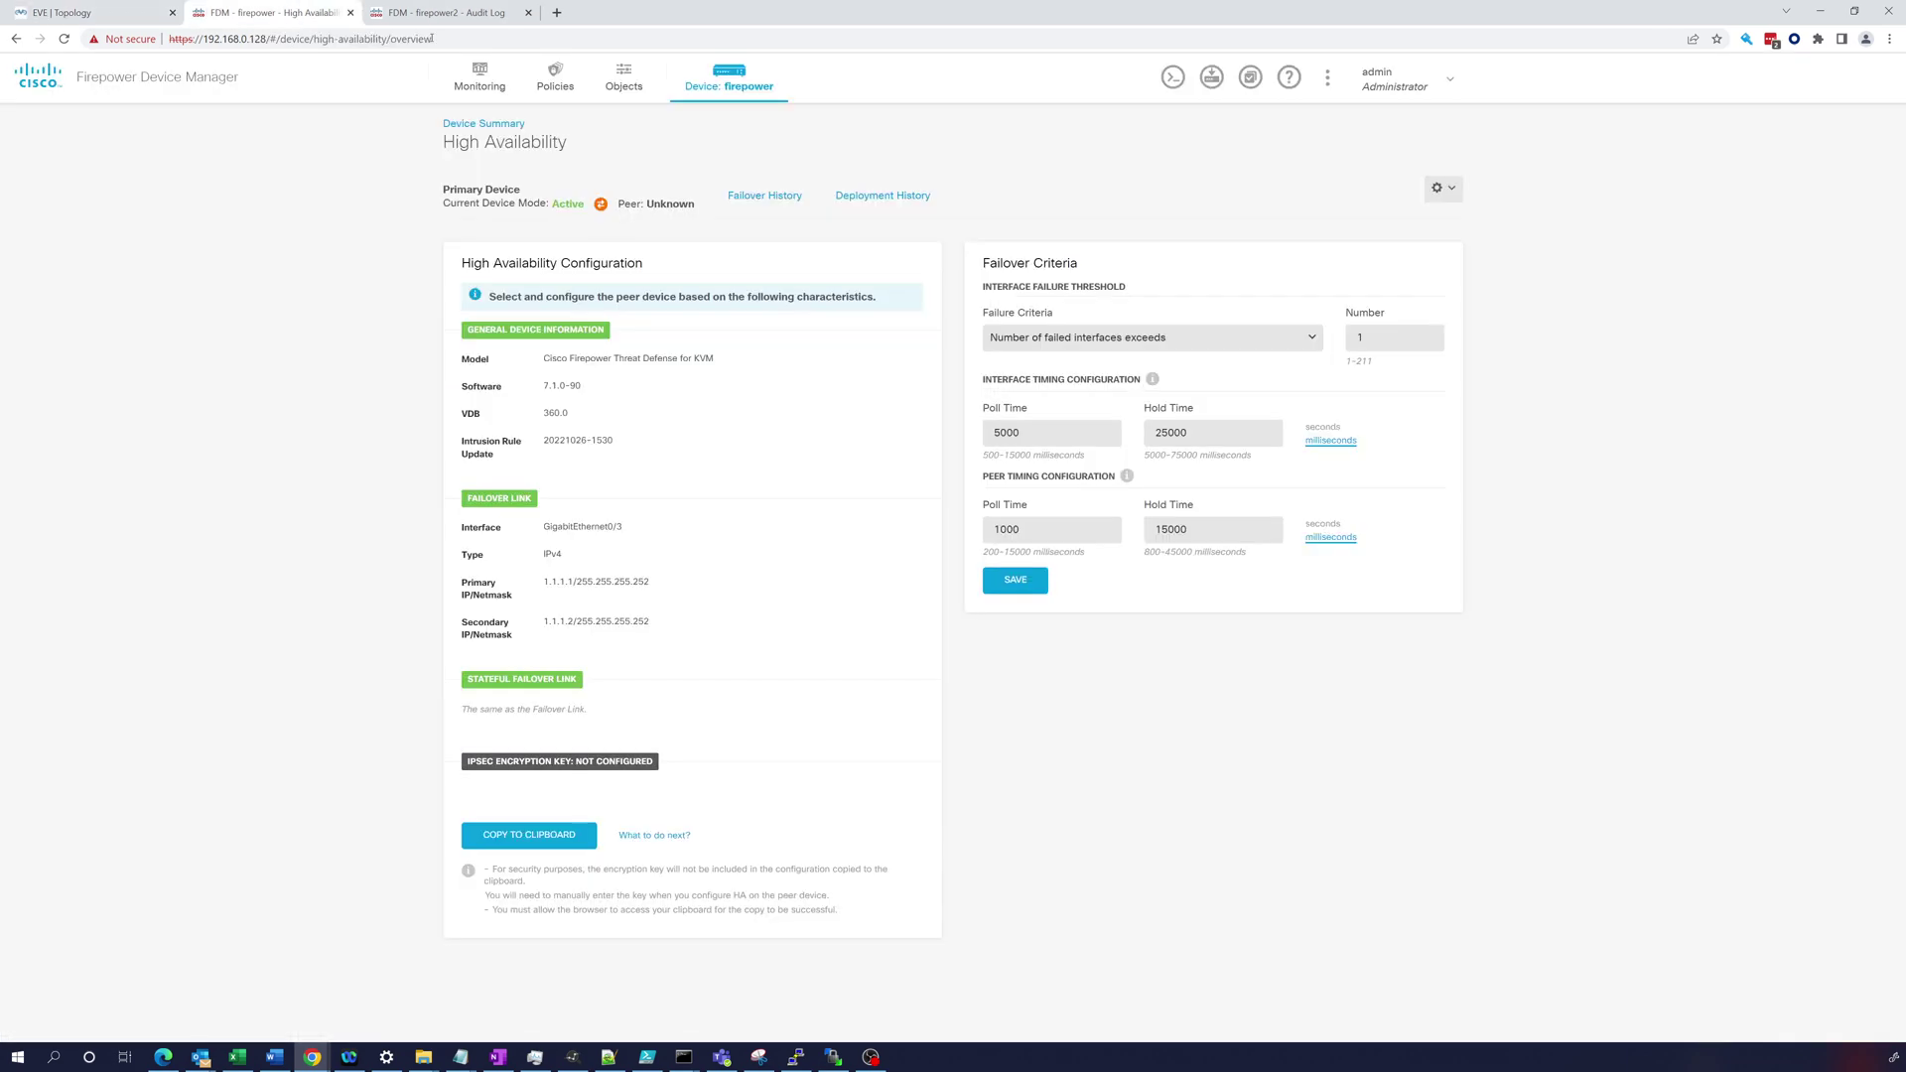
pyautogui.click(1410, 87)
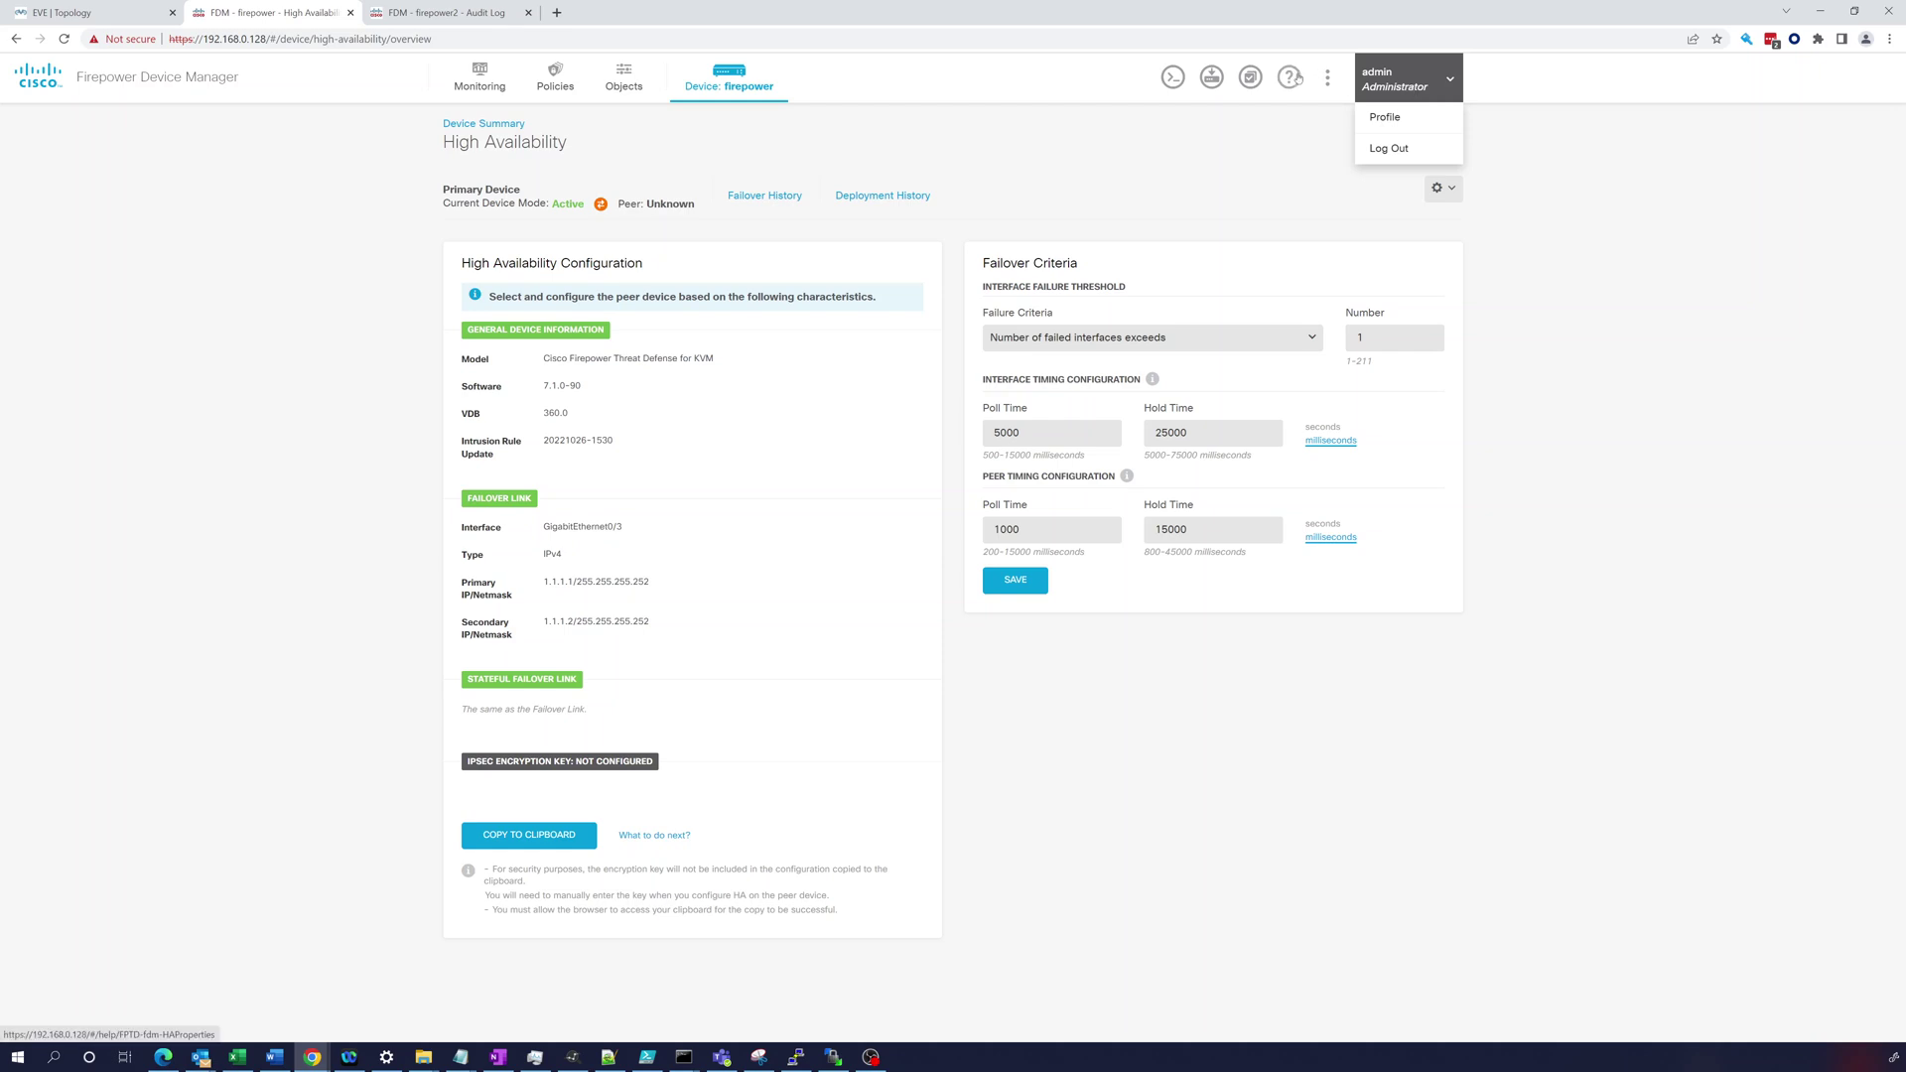
pyautogui.click(1329, 79)
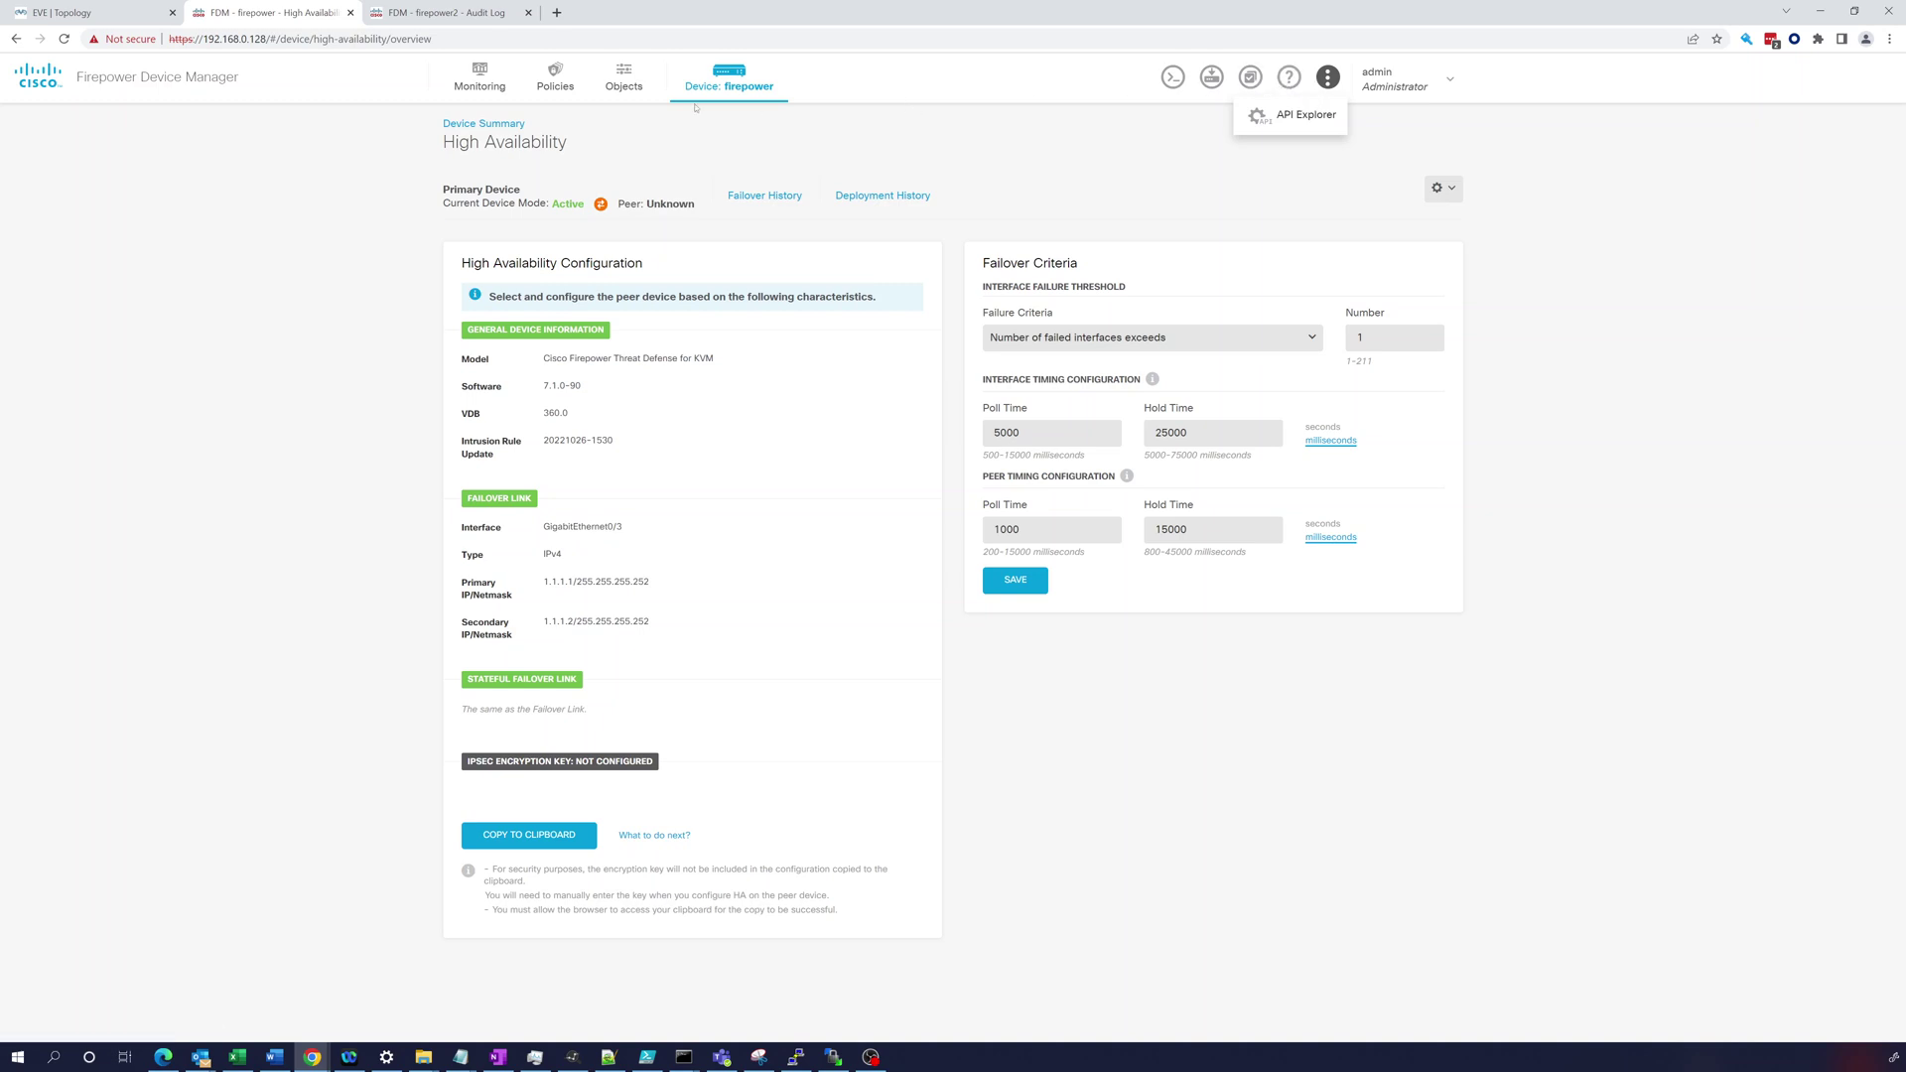
pyautogui.click(742, 83)
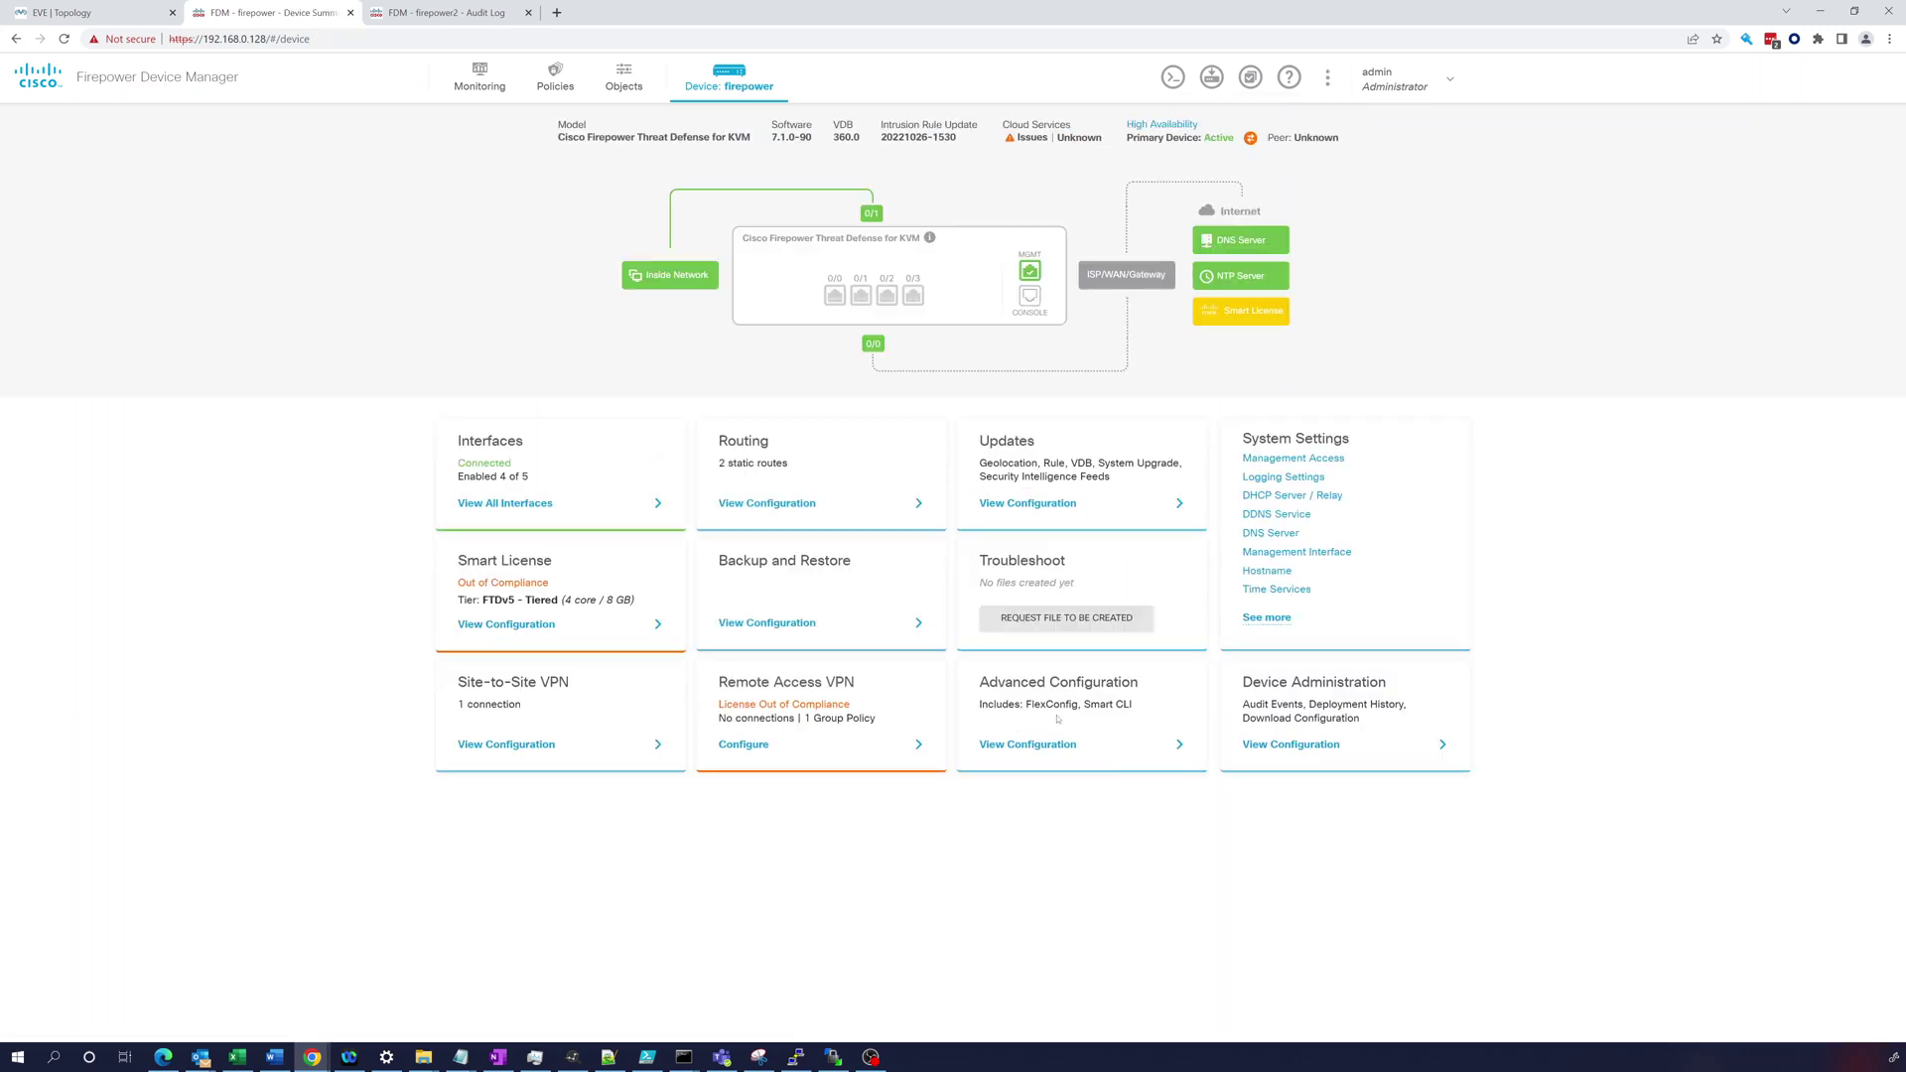
pyautogui.moveTo(1274, 618)
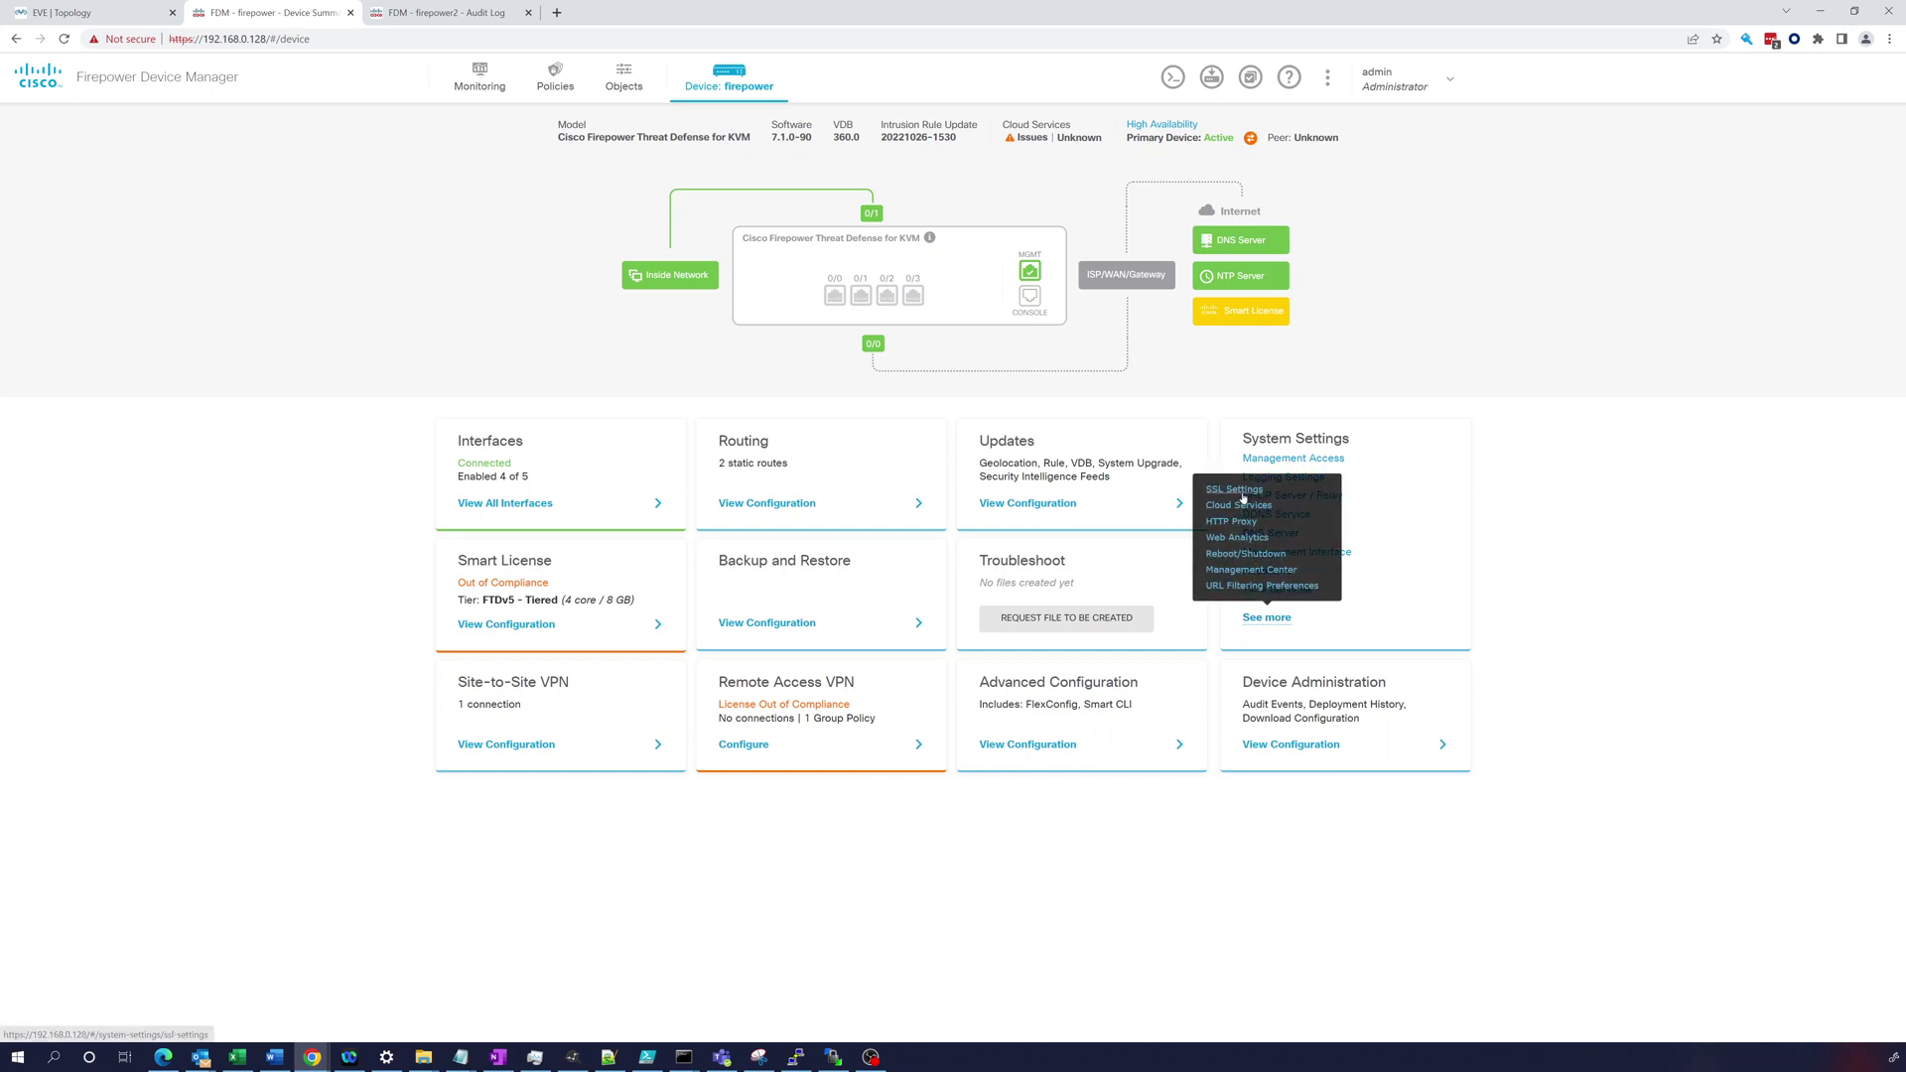
pyautogui.click(1253, 554)
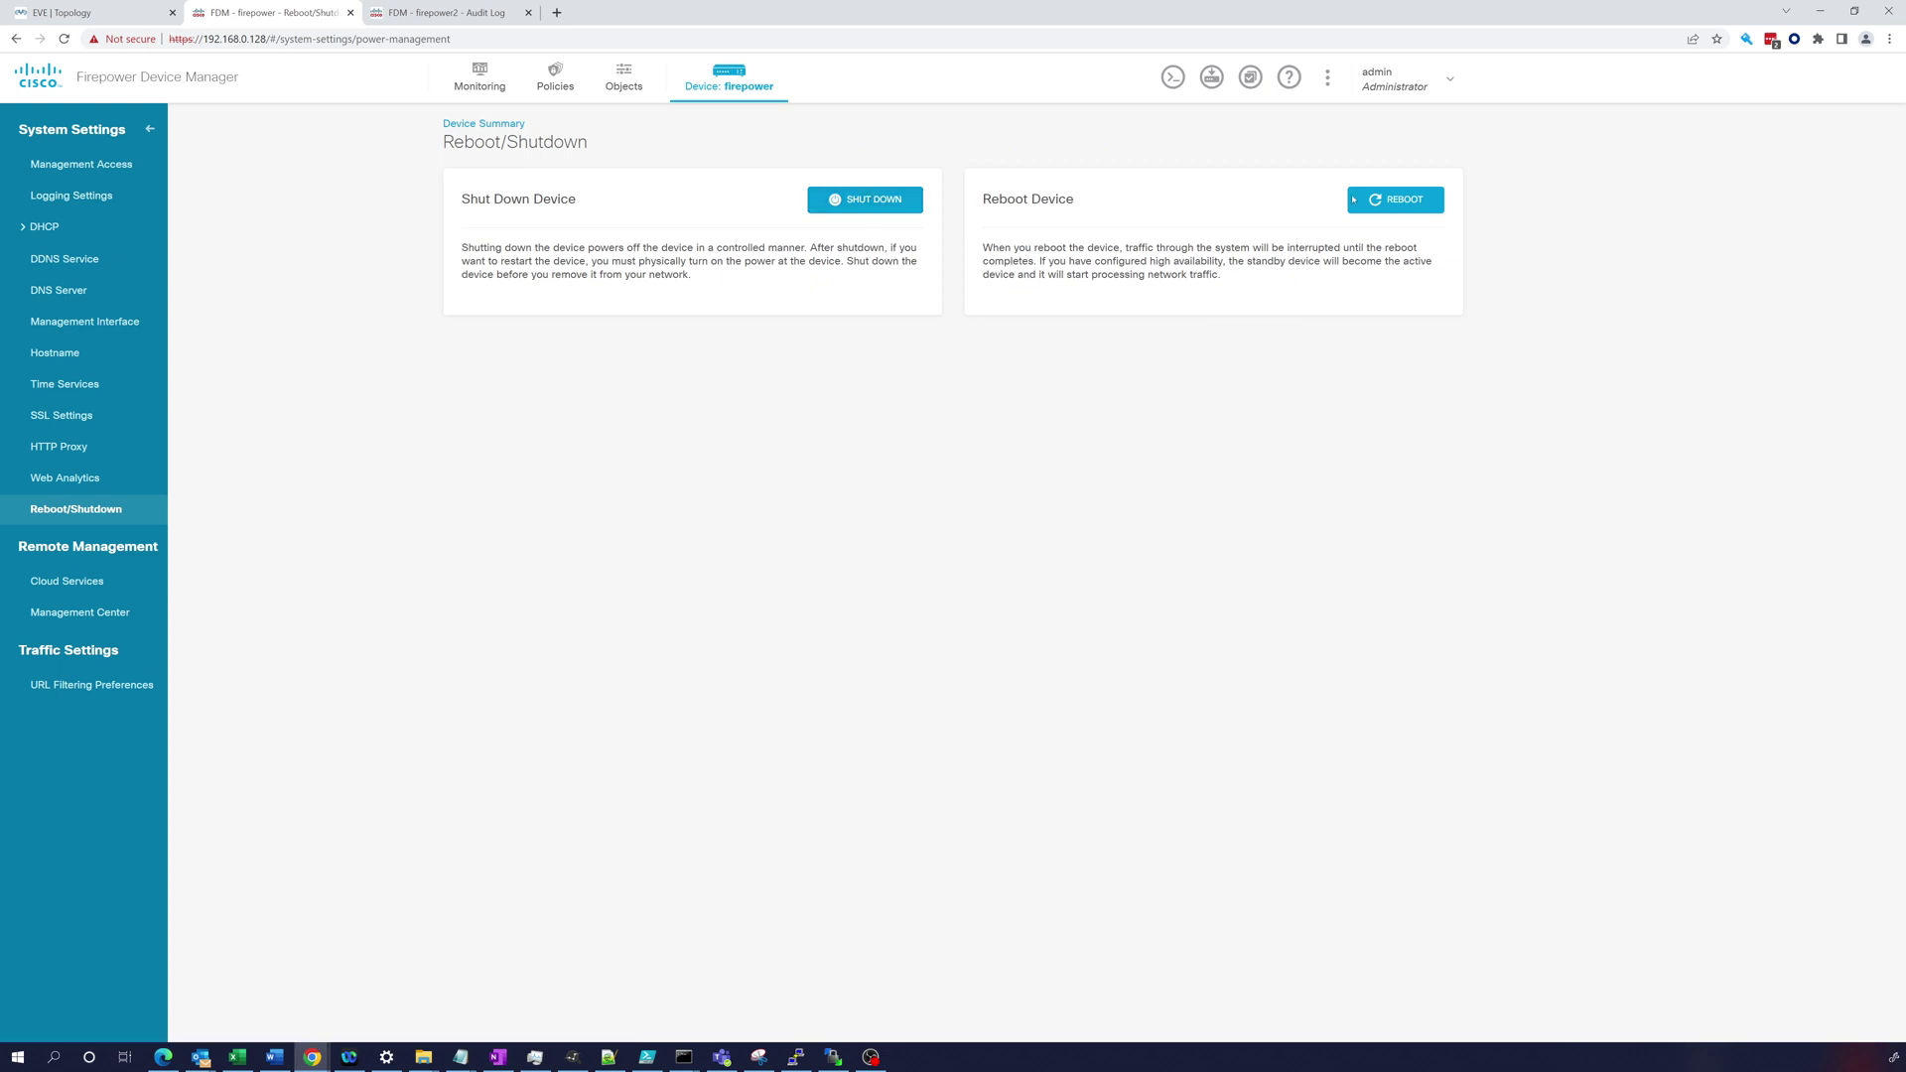
pyautogui.click(1389, 197)
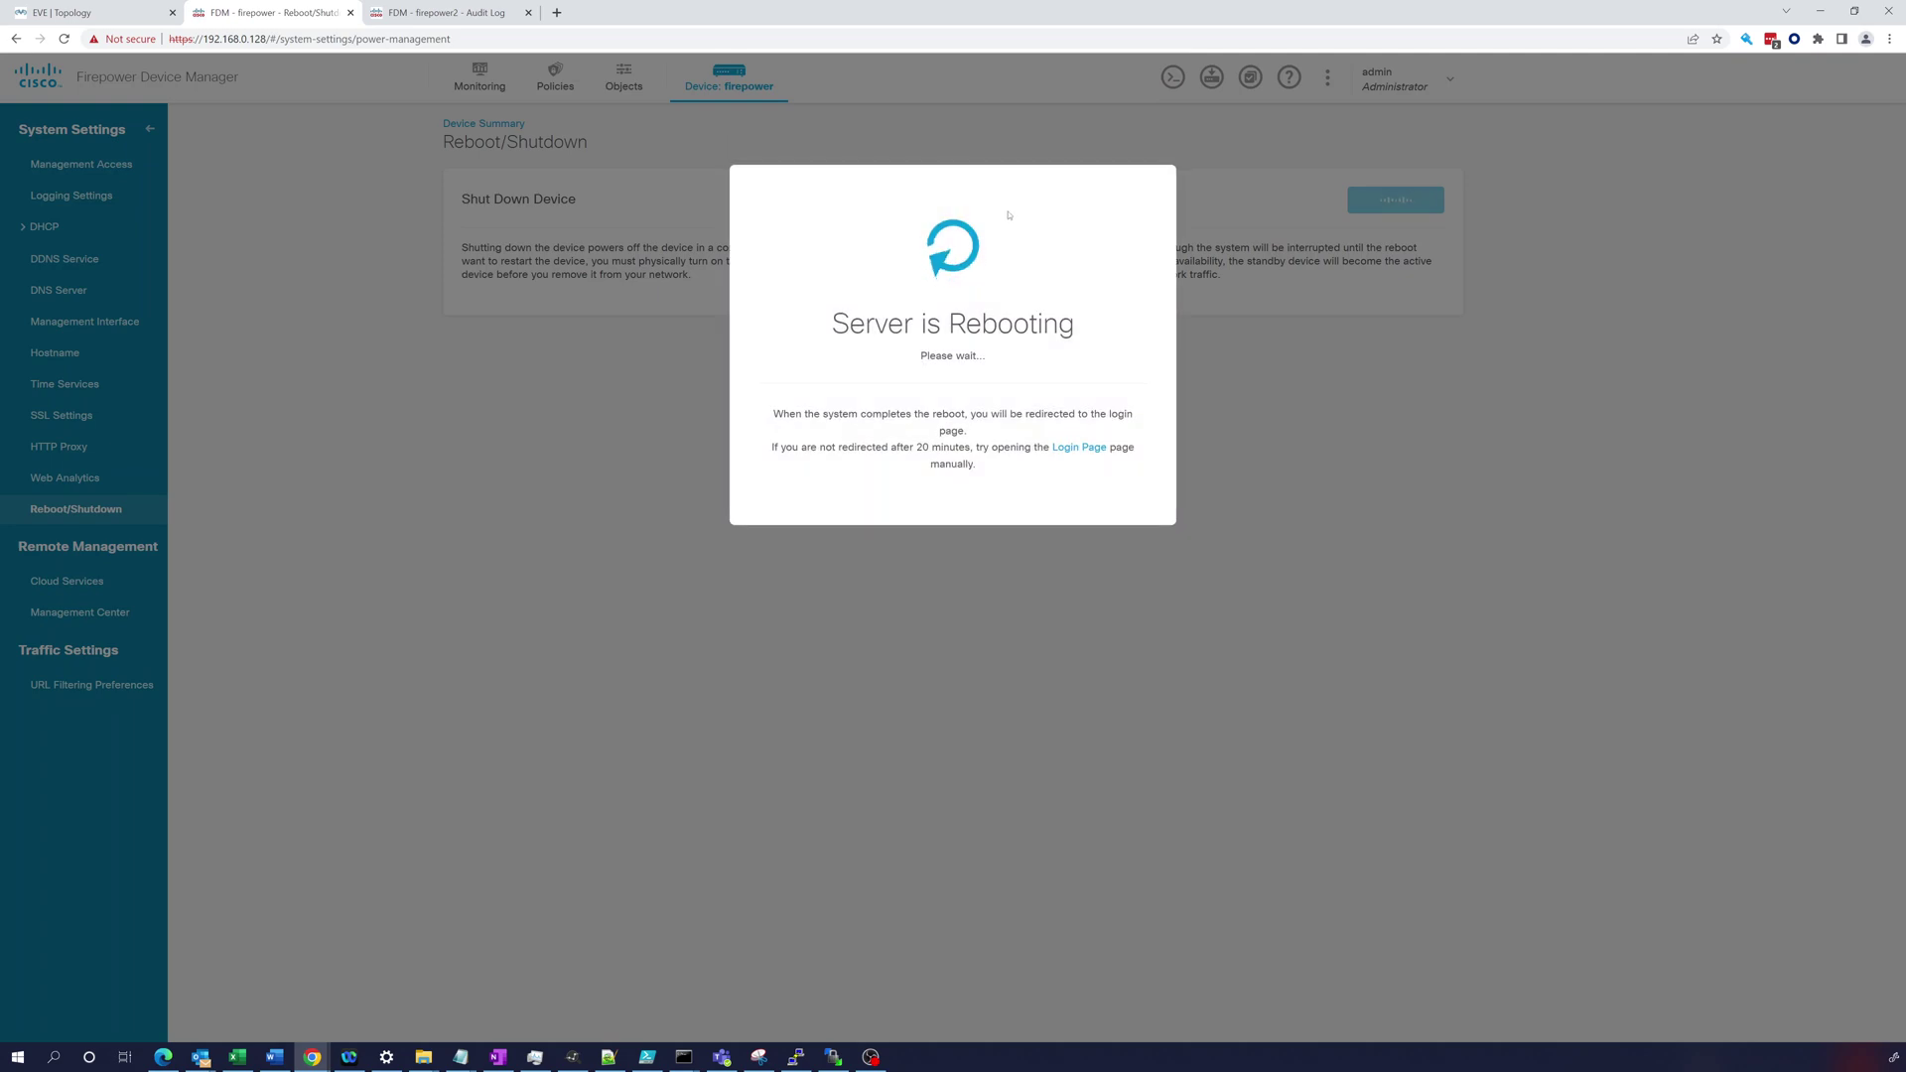
# Reboot the firepower2 device from its Reboot/Shutdown system settings and confirm the reboot.
pyautogui.click(482, 17)
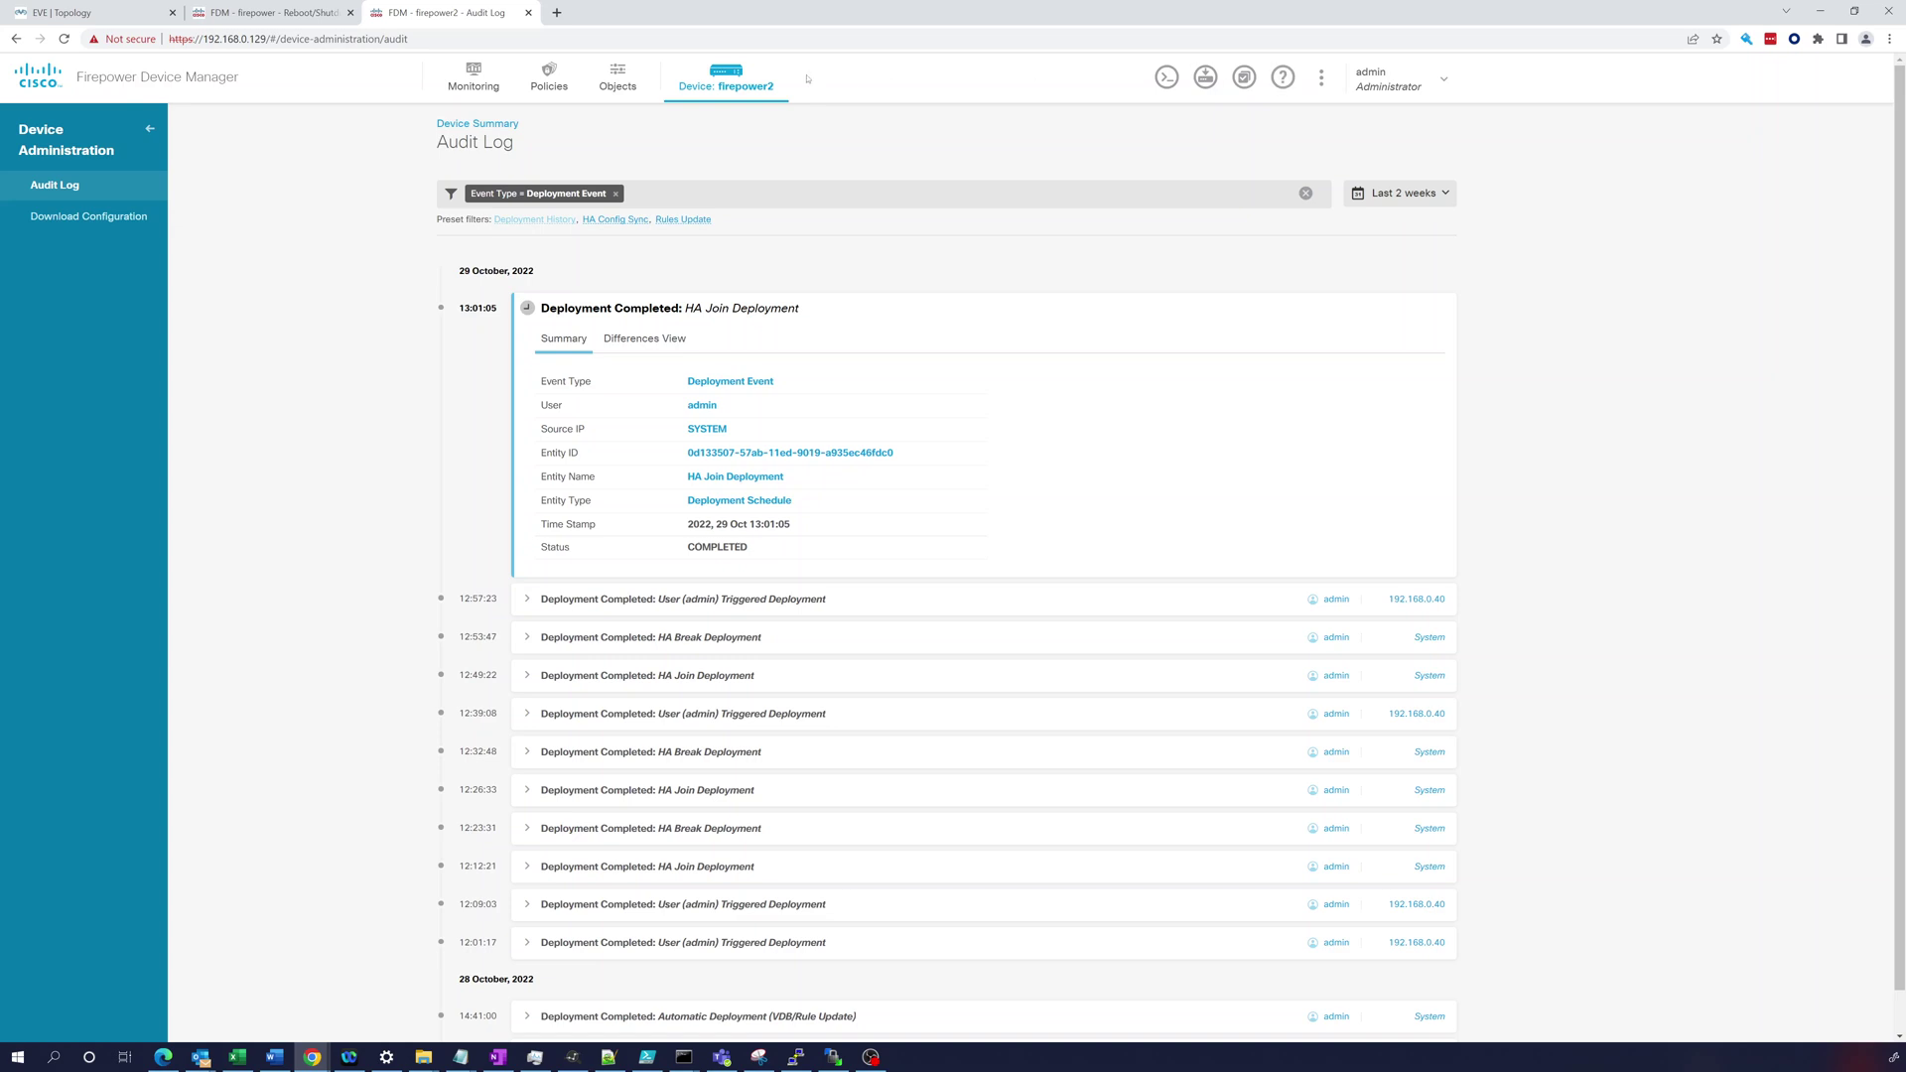
pyautogui.click(745, 90)
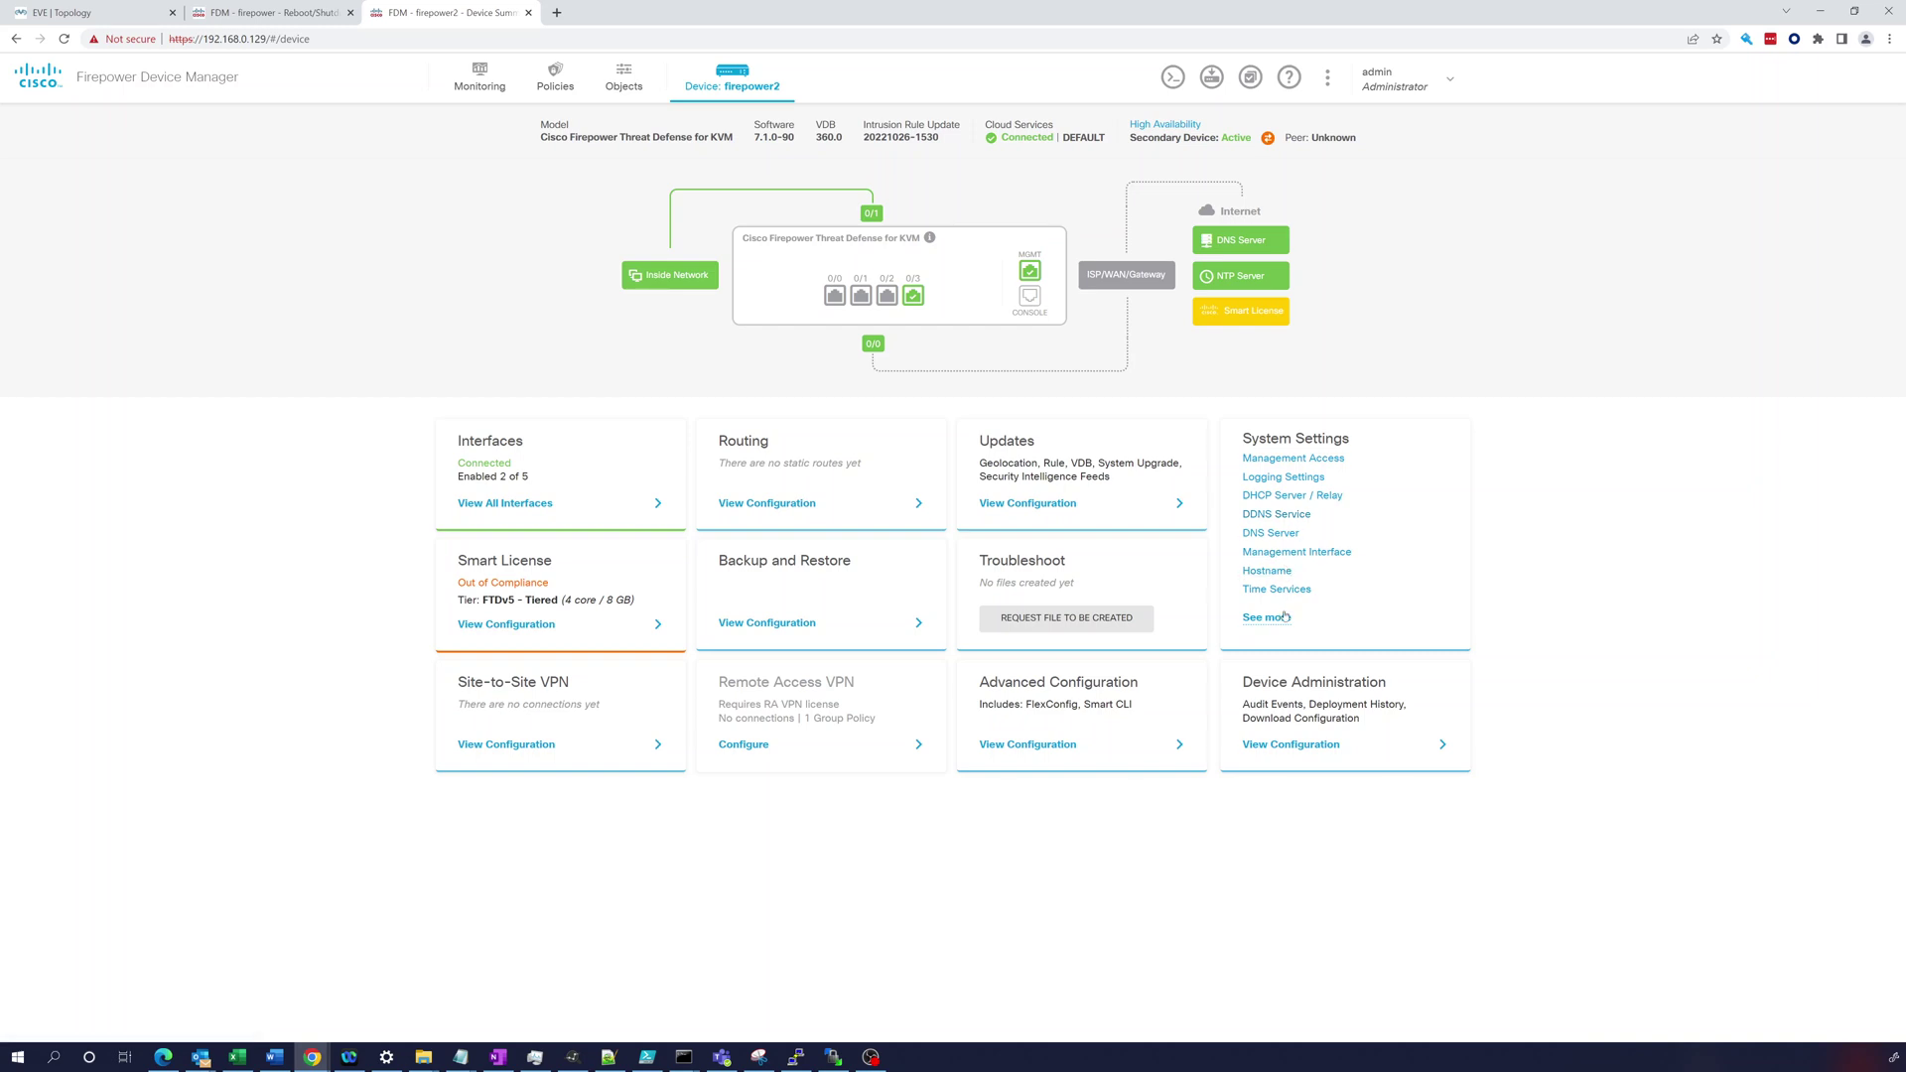
pyautogui.moveTo(1270, 608)
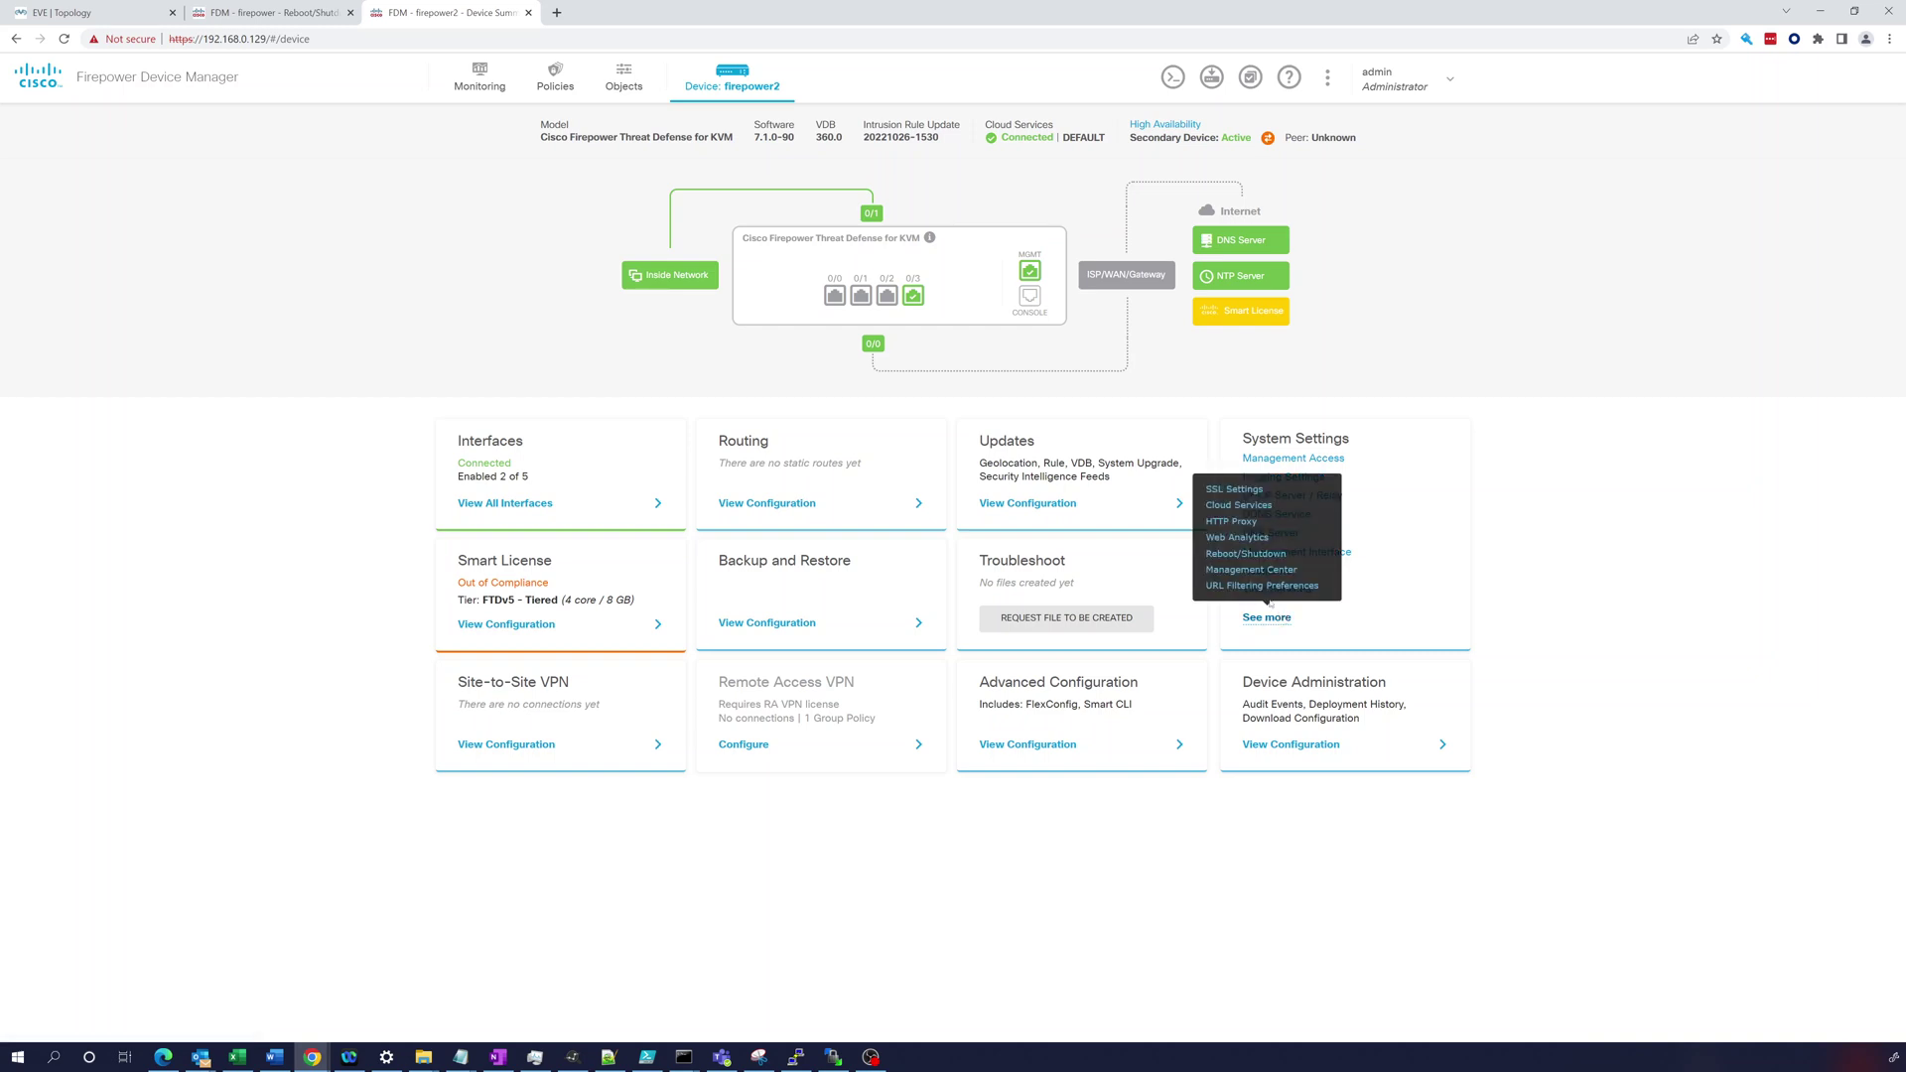
pyautogui.click(1245, 553)
pyautogui.click(1395, 200)
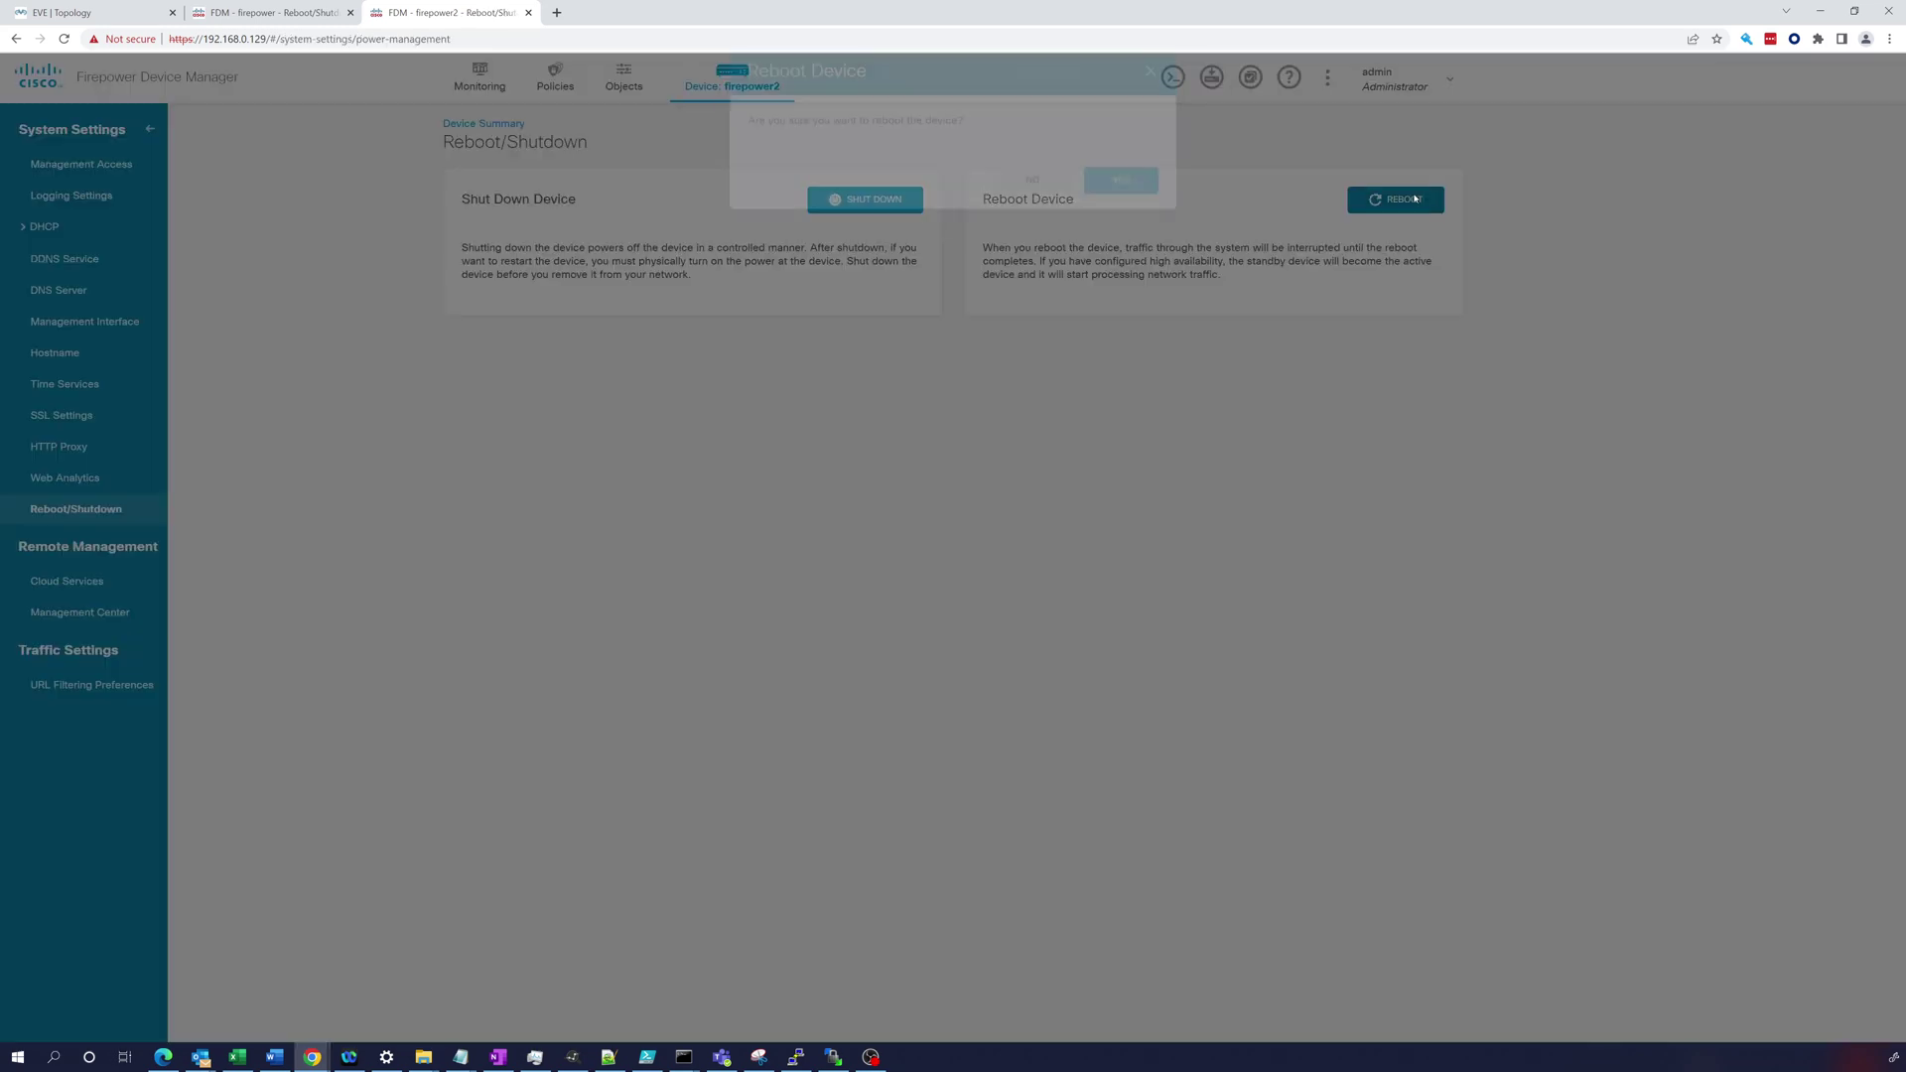
pyautogui.click(1095, 209)
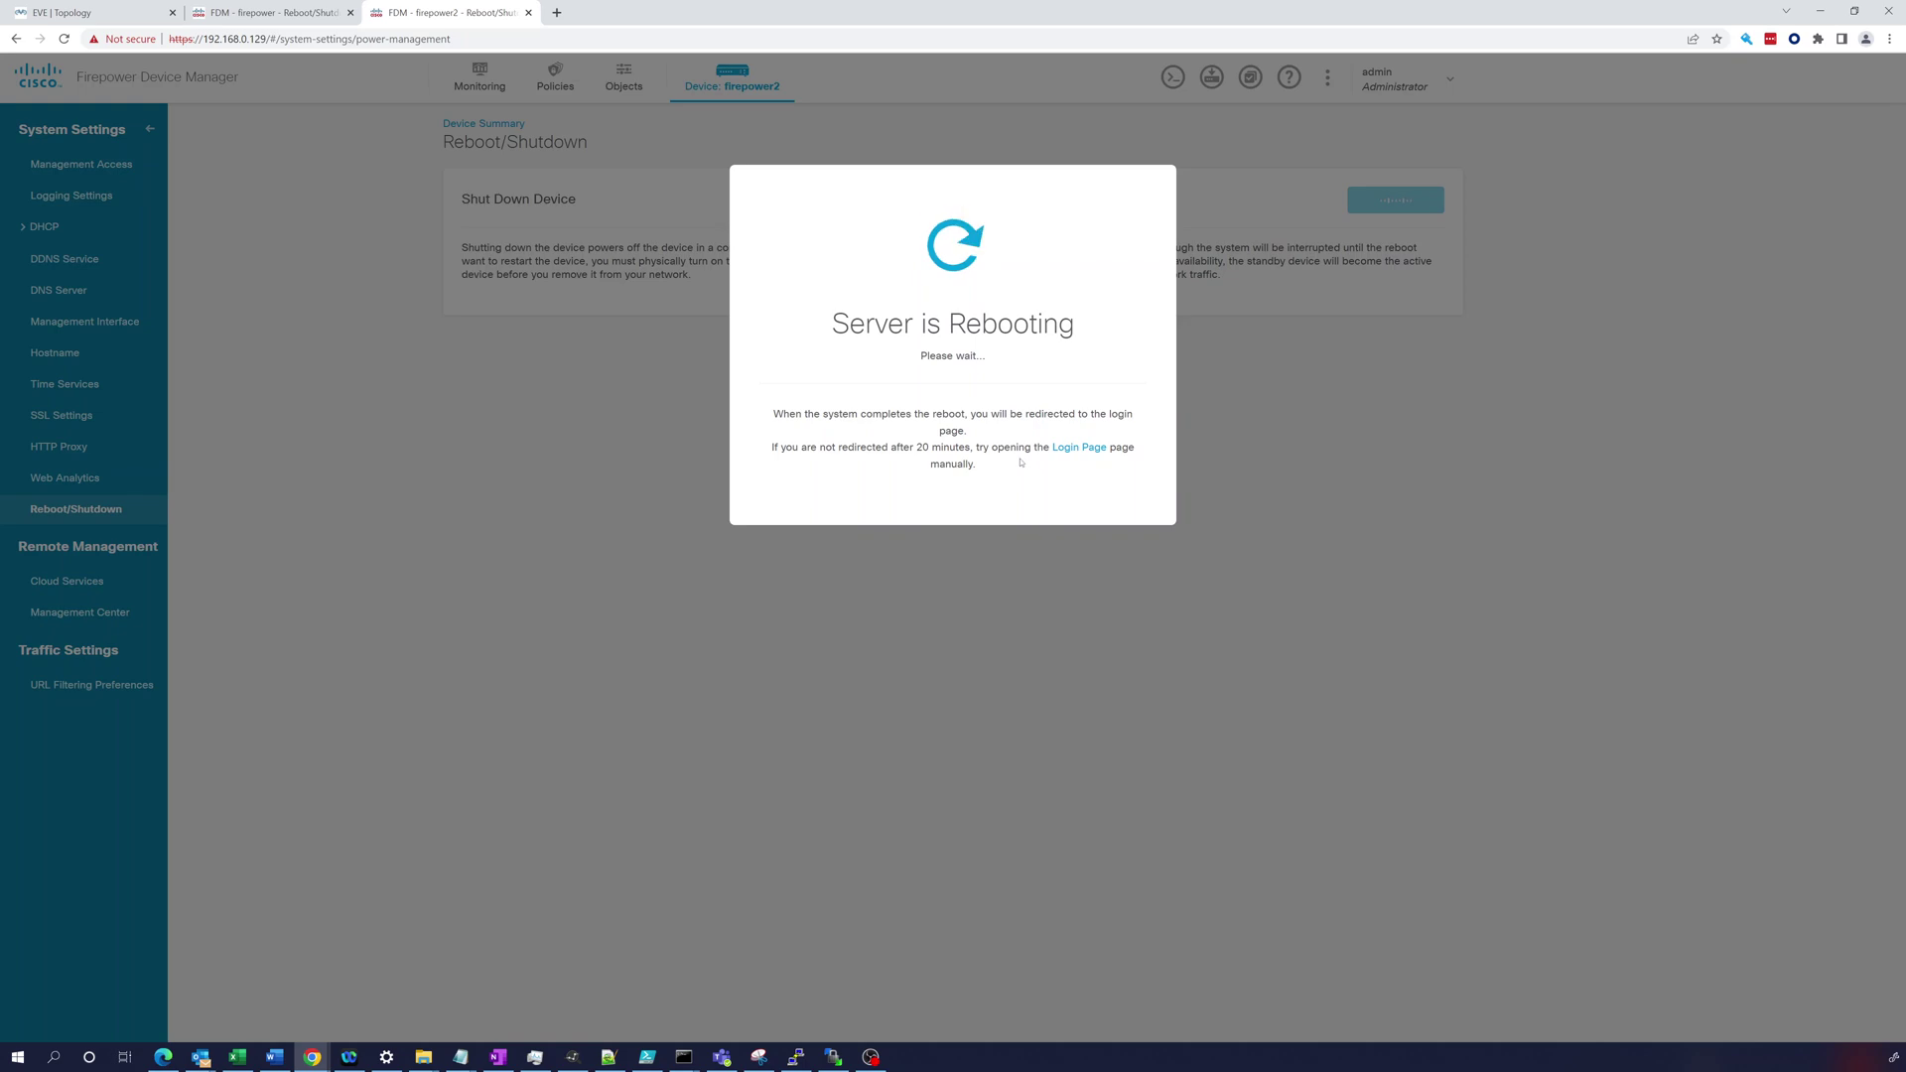
pyautogui.click(297, 13)
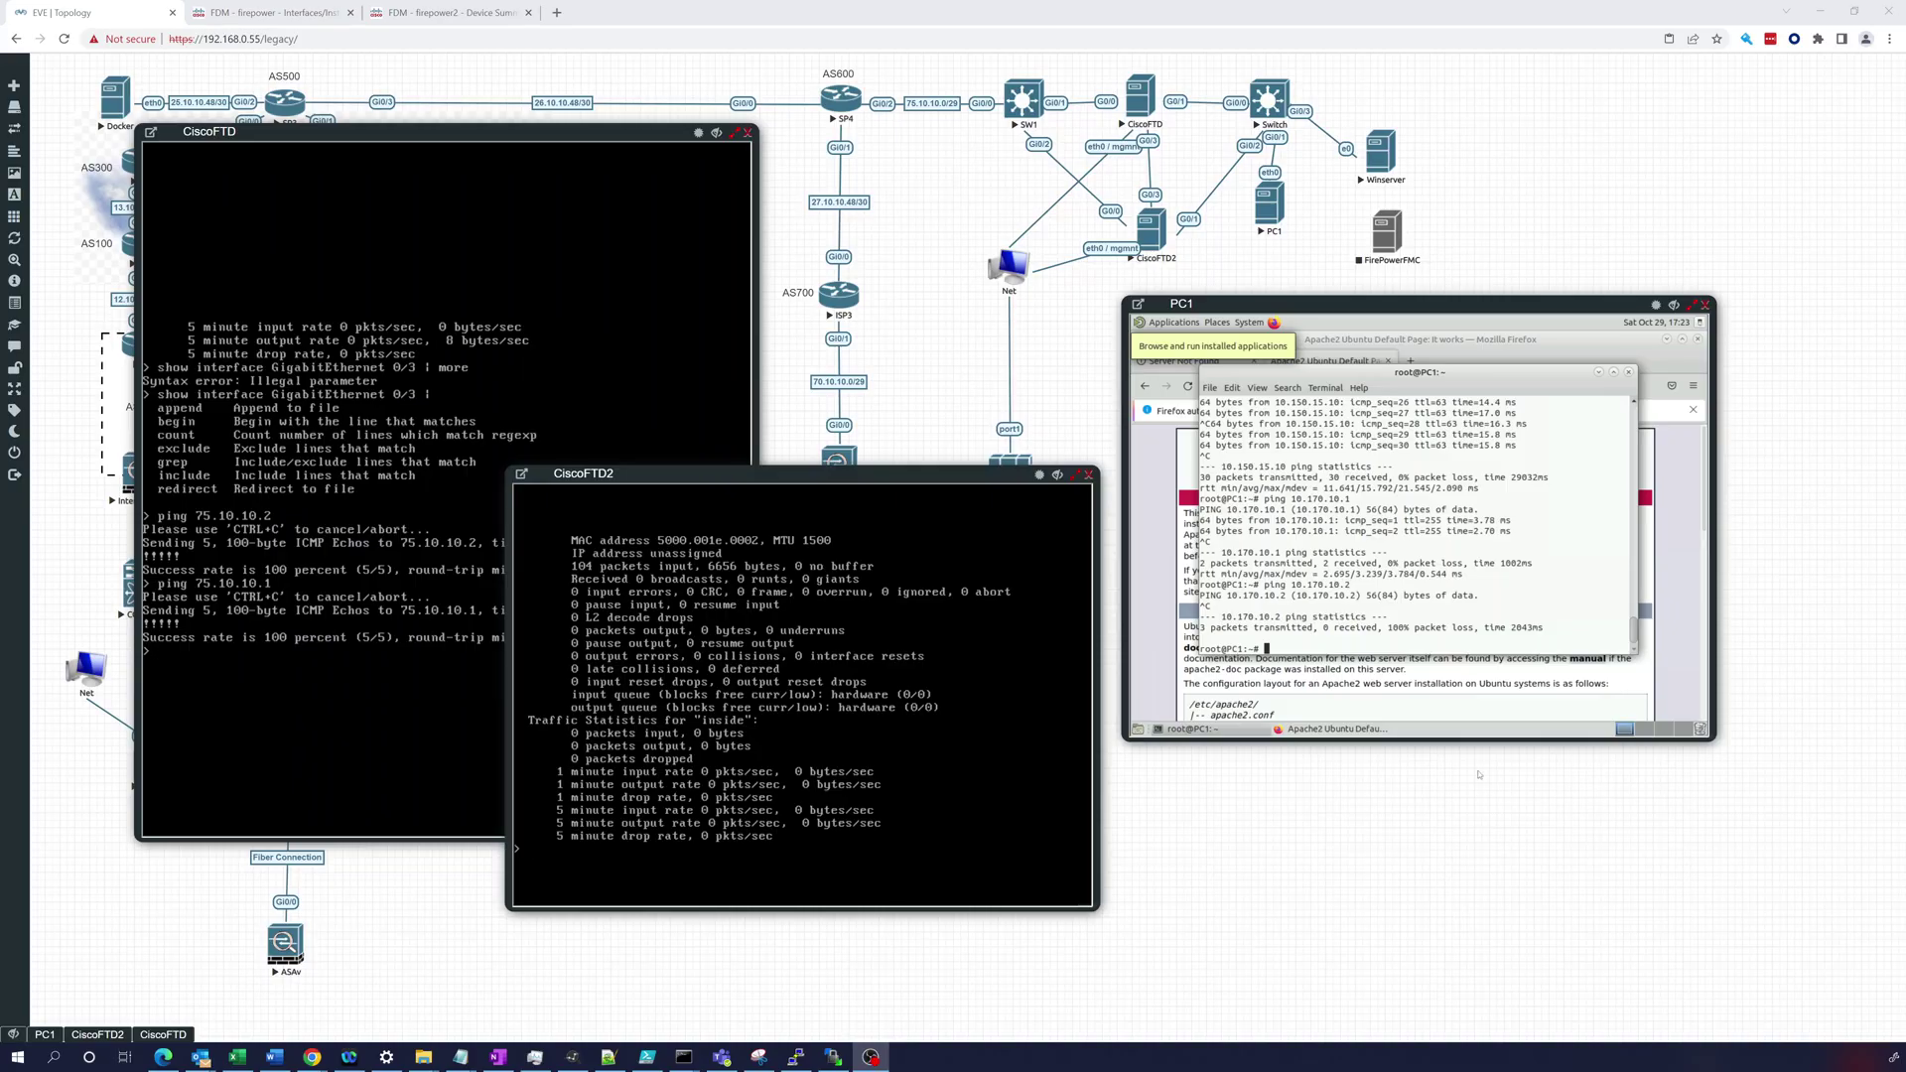
pyautogui.click(179, 667)
pyautogui.write('ping')
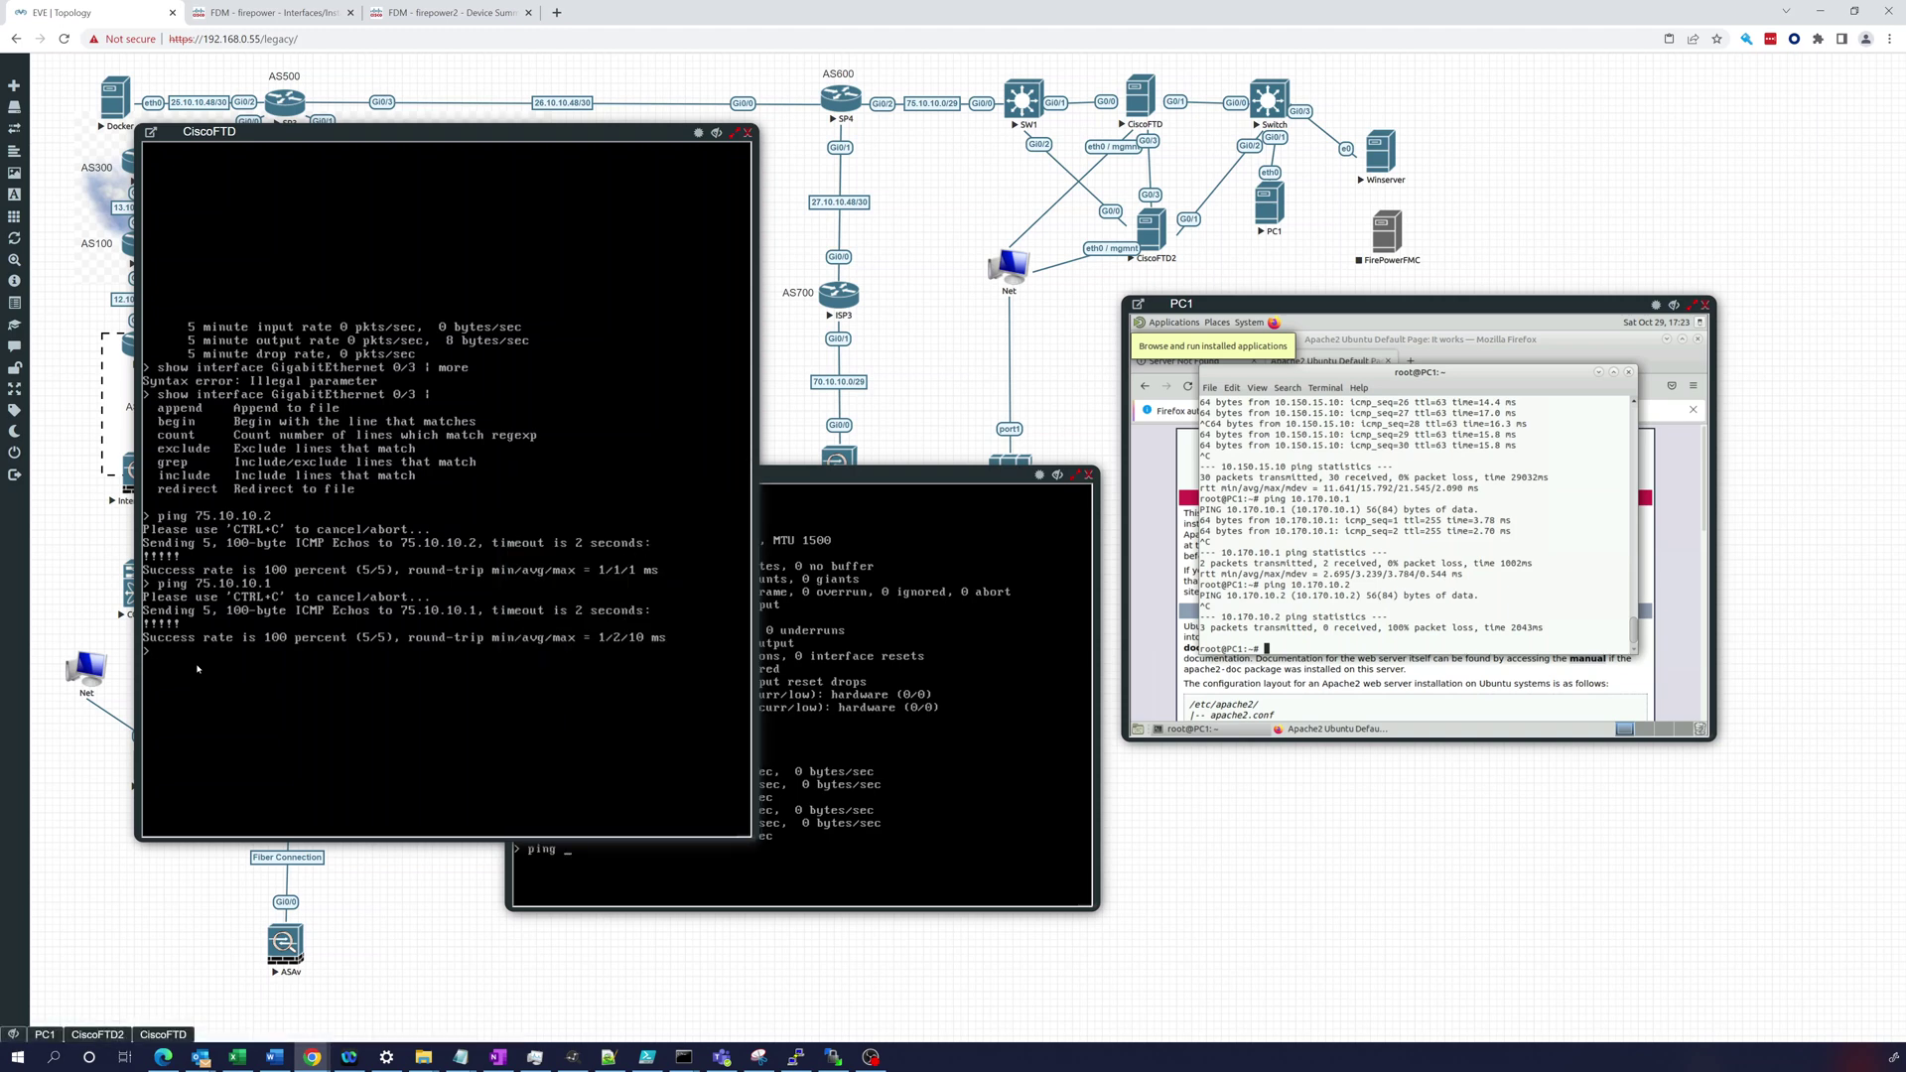
pyautogui.click(888, 473)
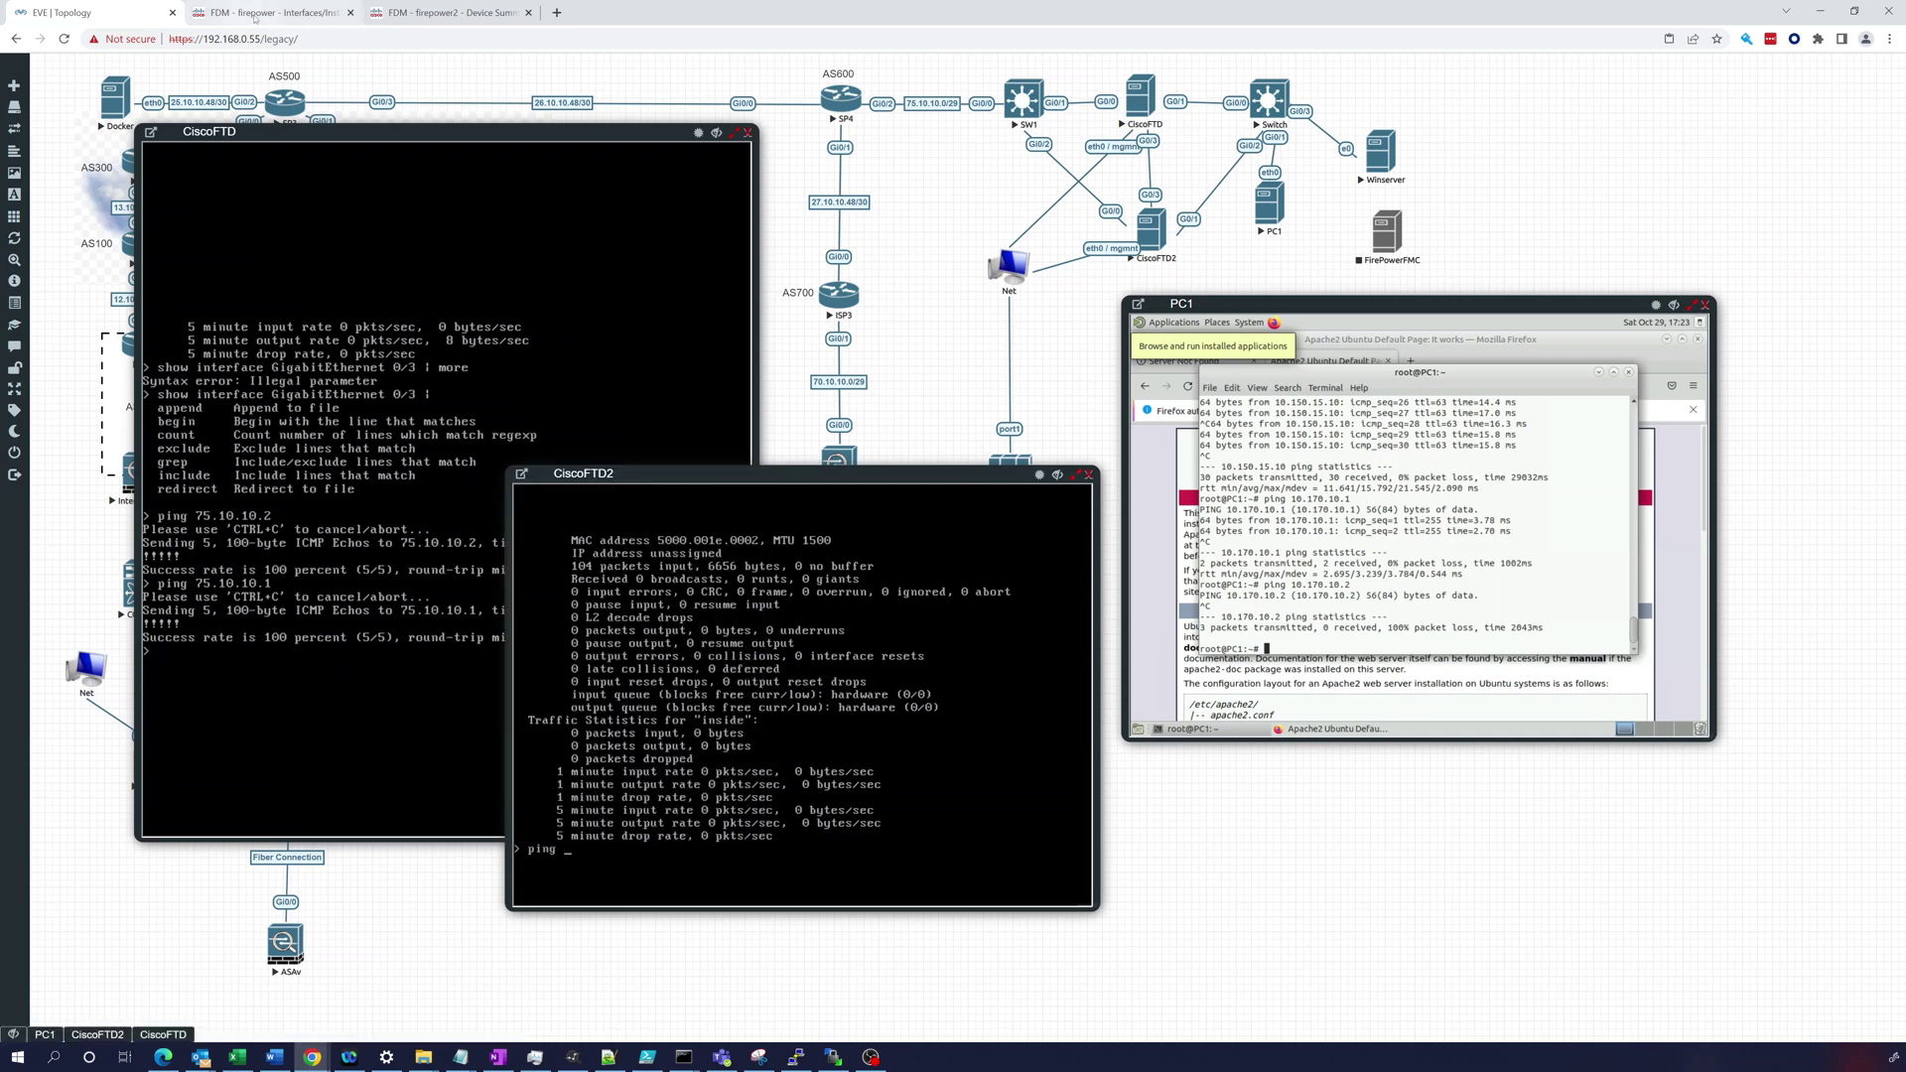
# Show the GigabitEthernet 0/3 interface details in the CLI console of firepower and compare them with those of firepower2.
pyautogui.click(268, 11)
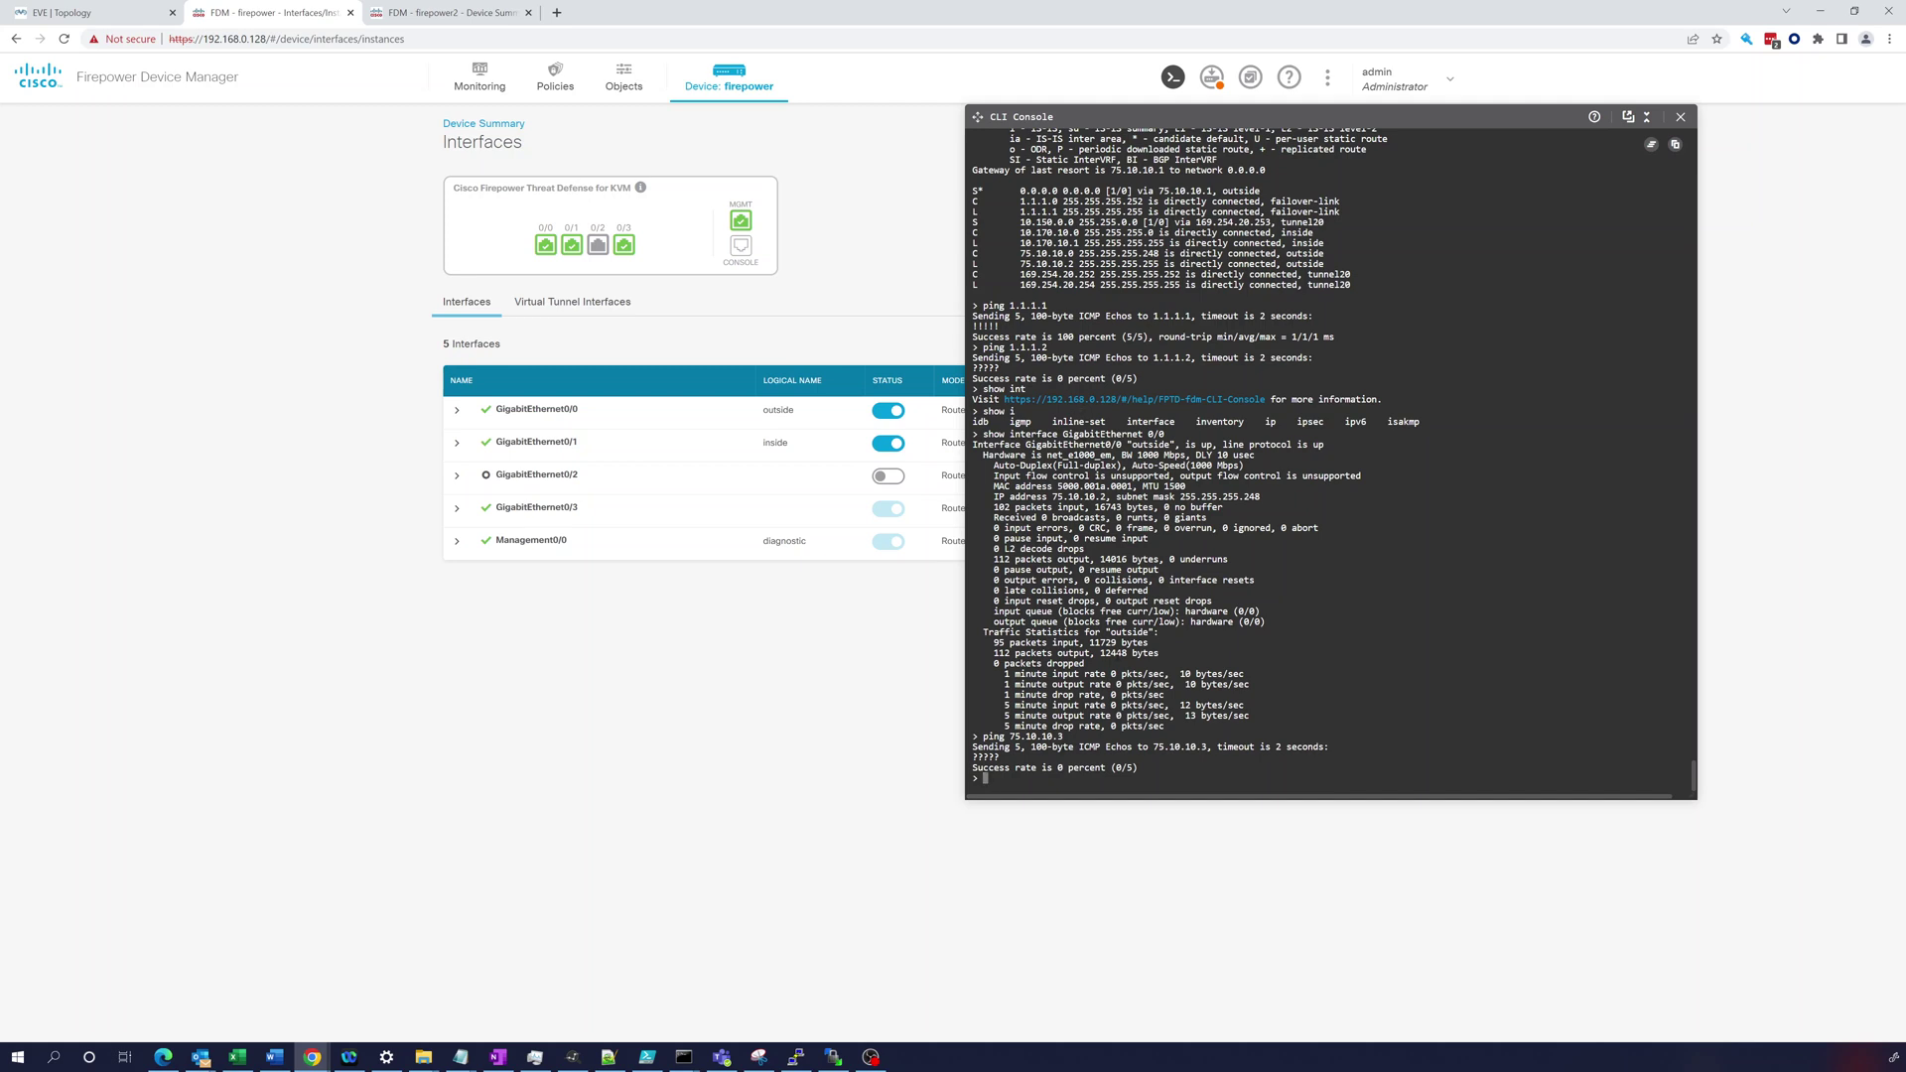
pyautogui.write('how int')
pyautogui.press('Return')
pyautogui.press('Up')
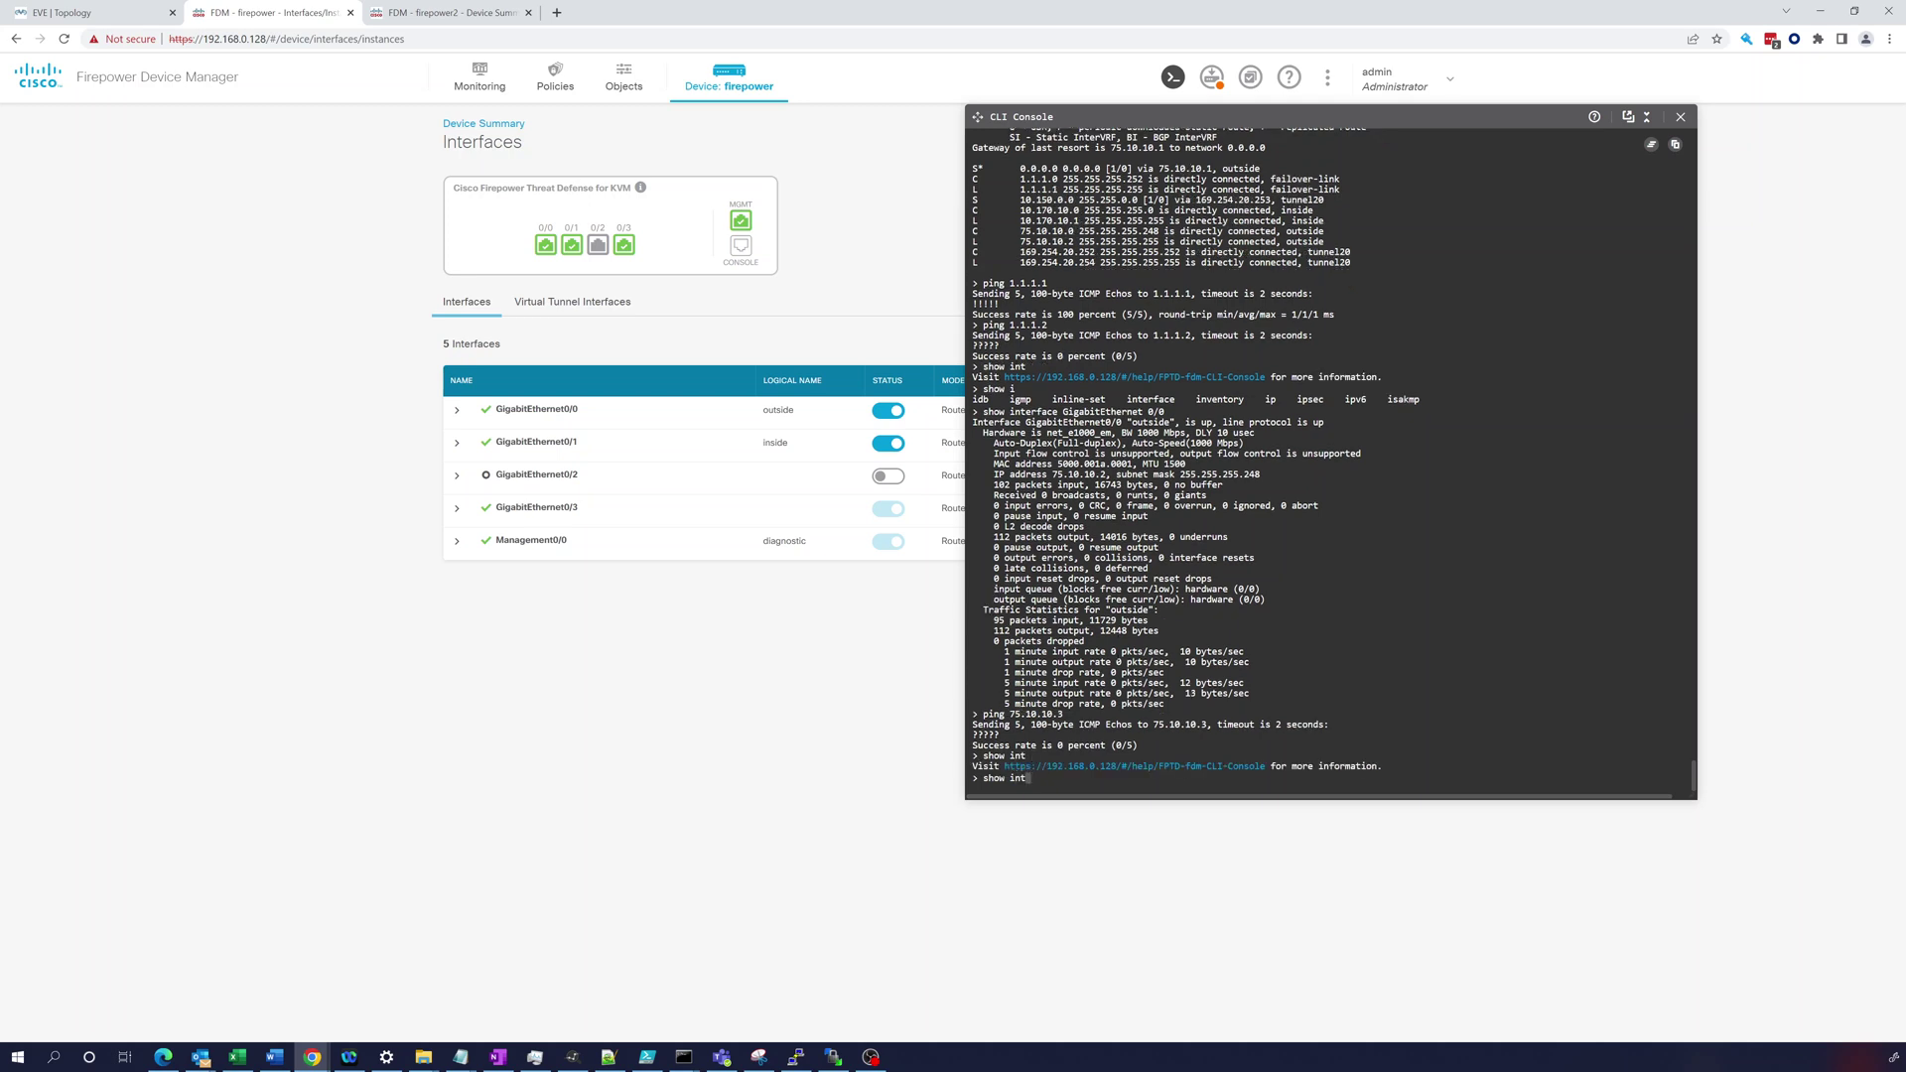
pyautogui.press('Tab')
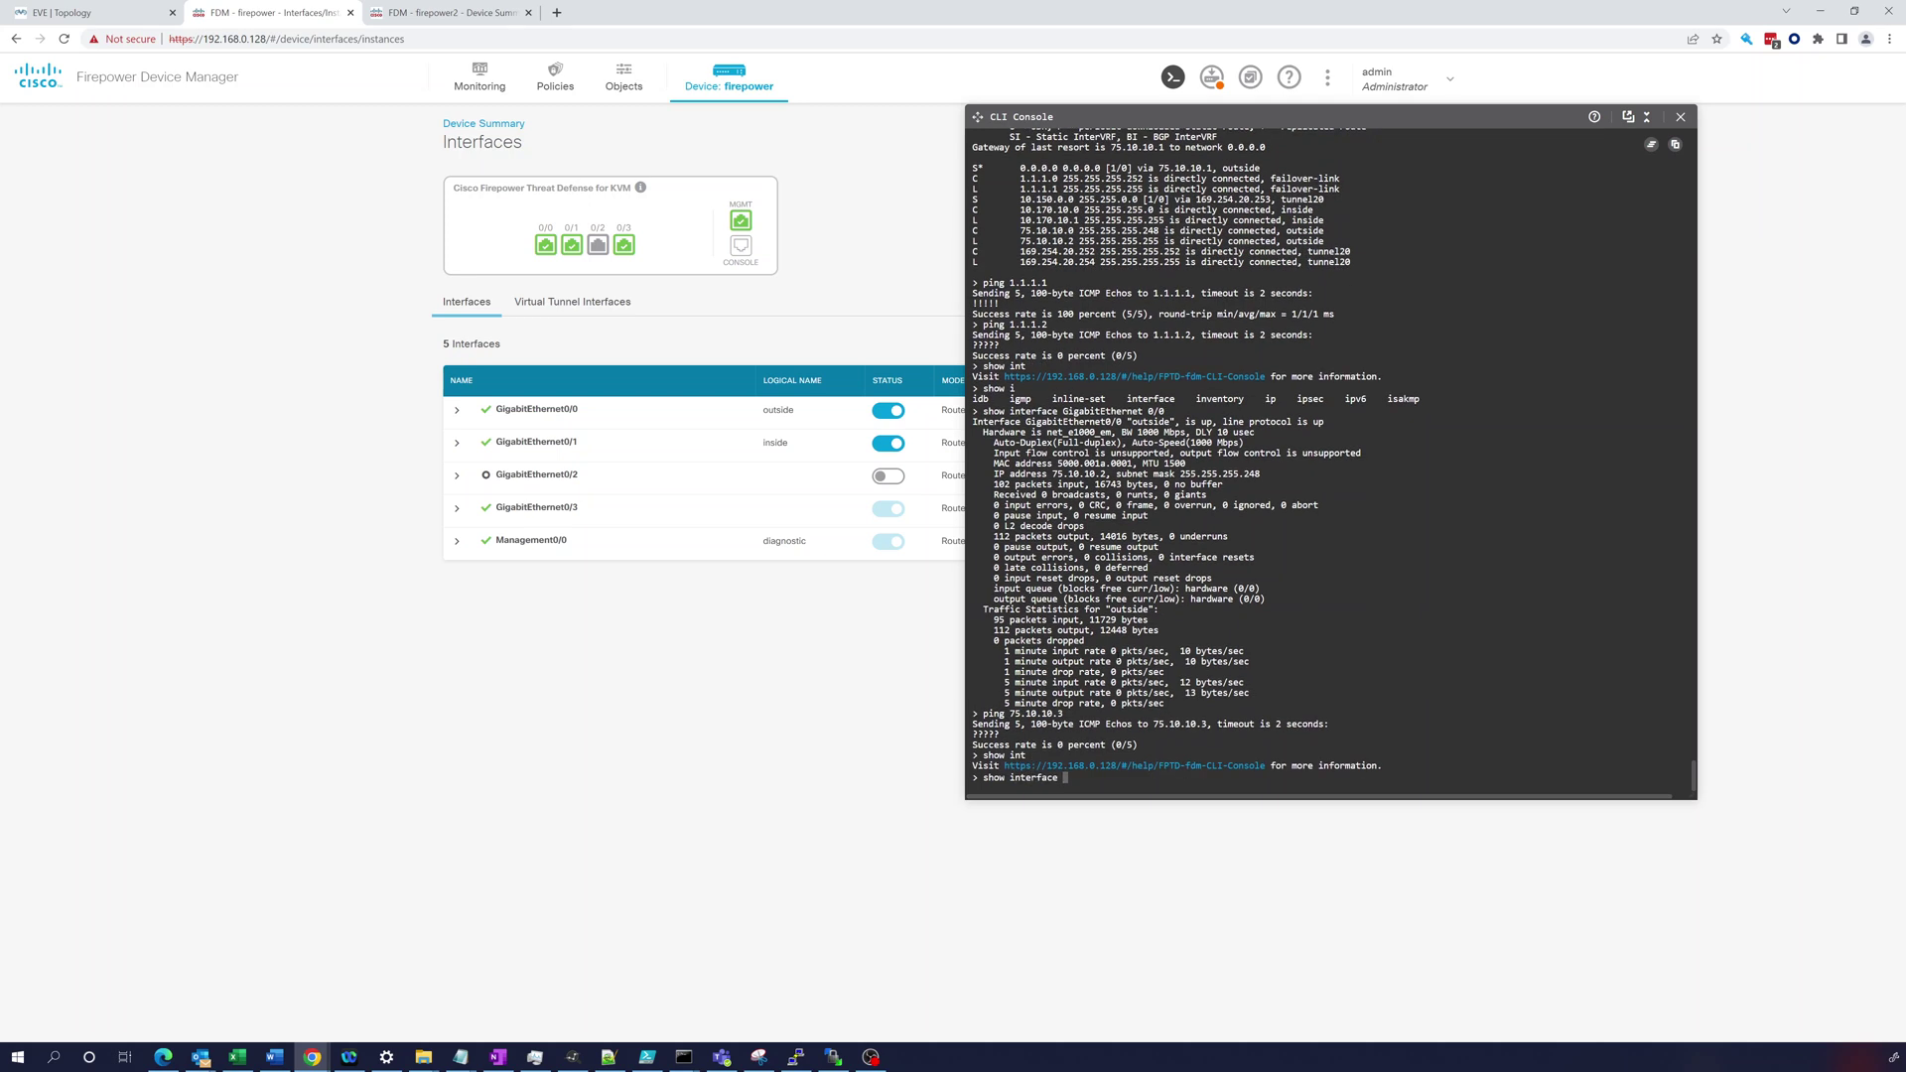
pyautogui.write('g')
pyautogui.press('Return')
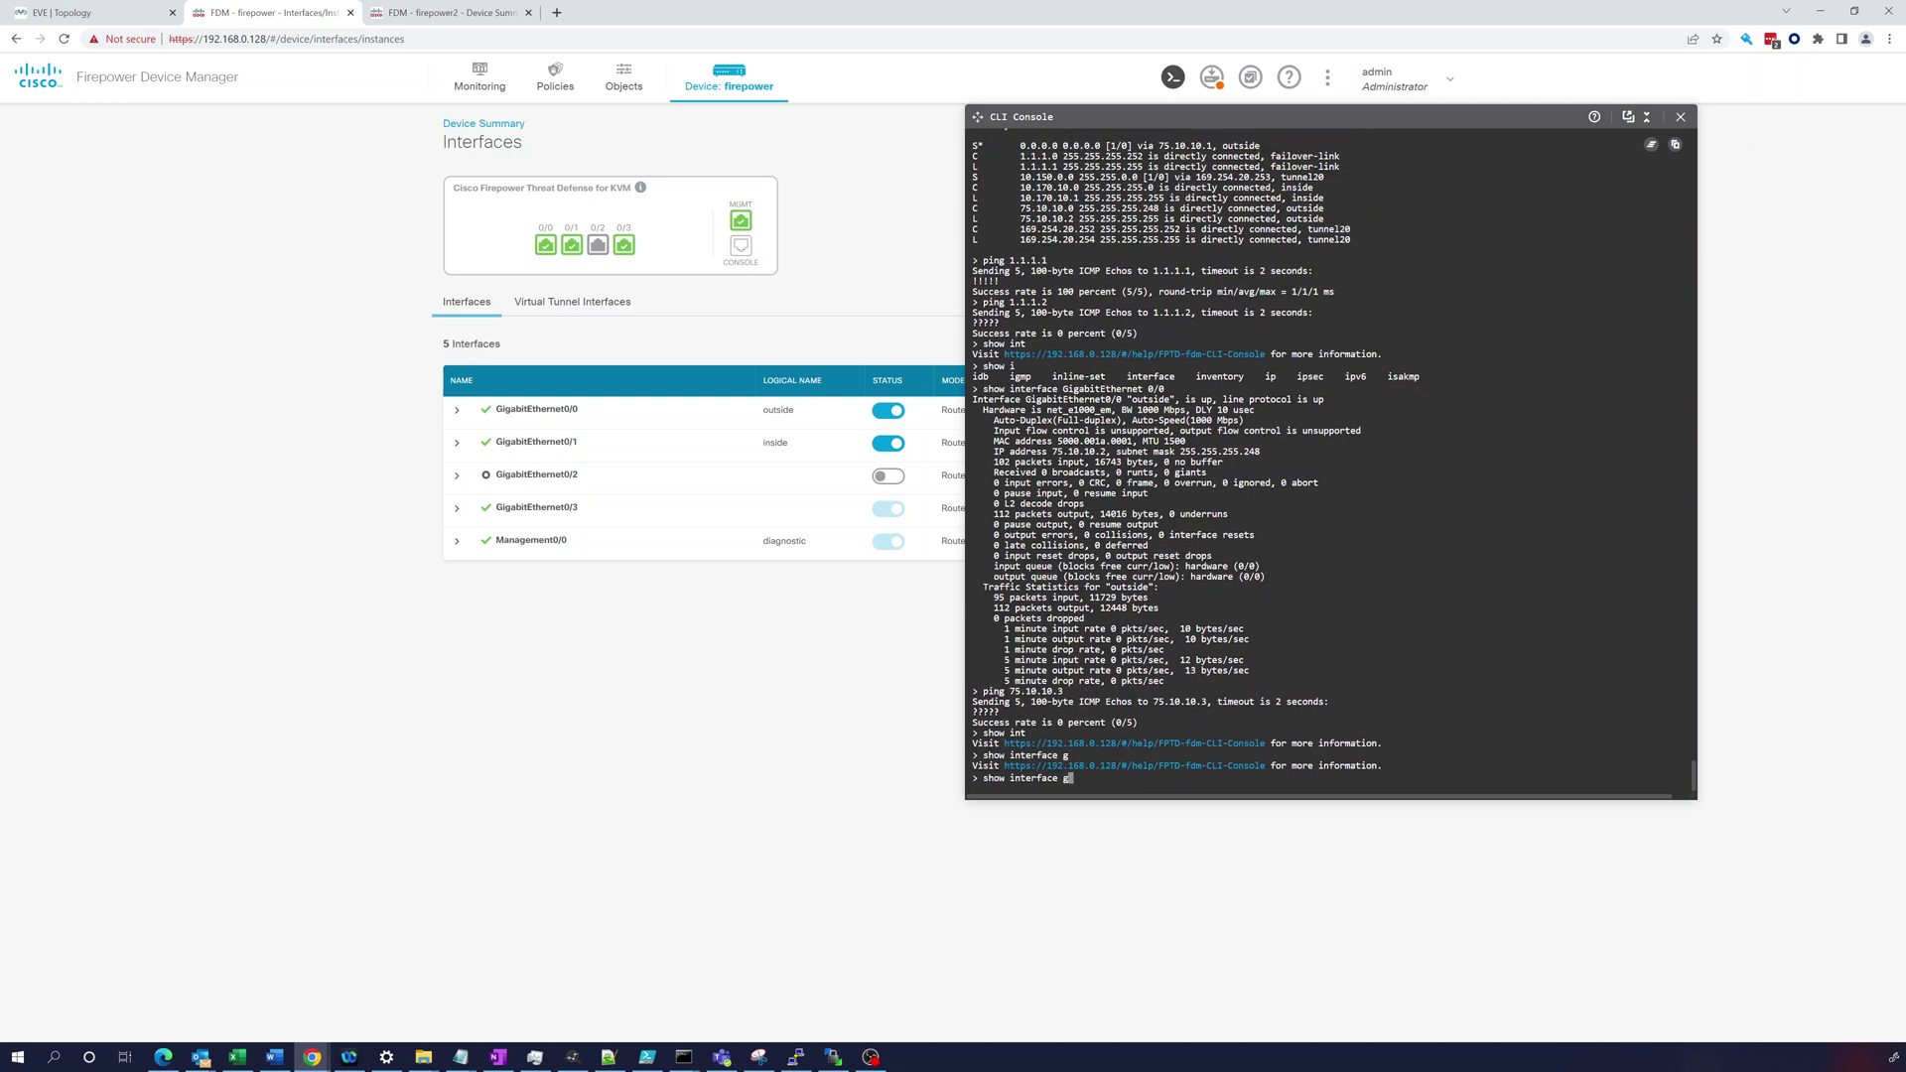
pyautogui.press('Tab')
pyautogui.write('0/3')
pyautogui.press('Return')
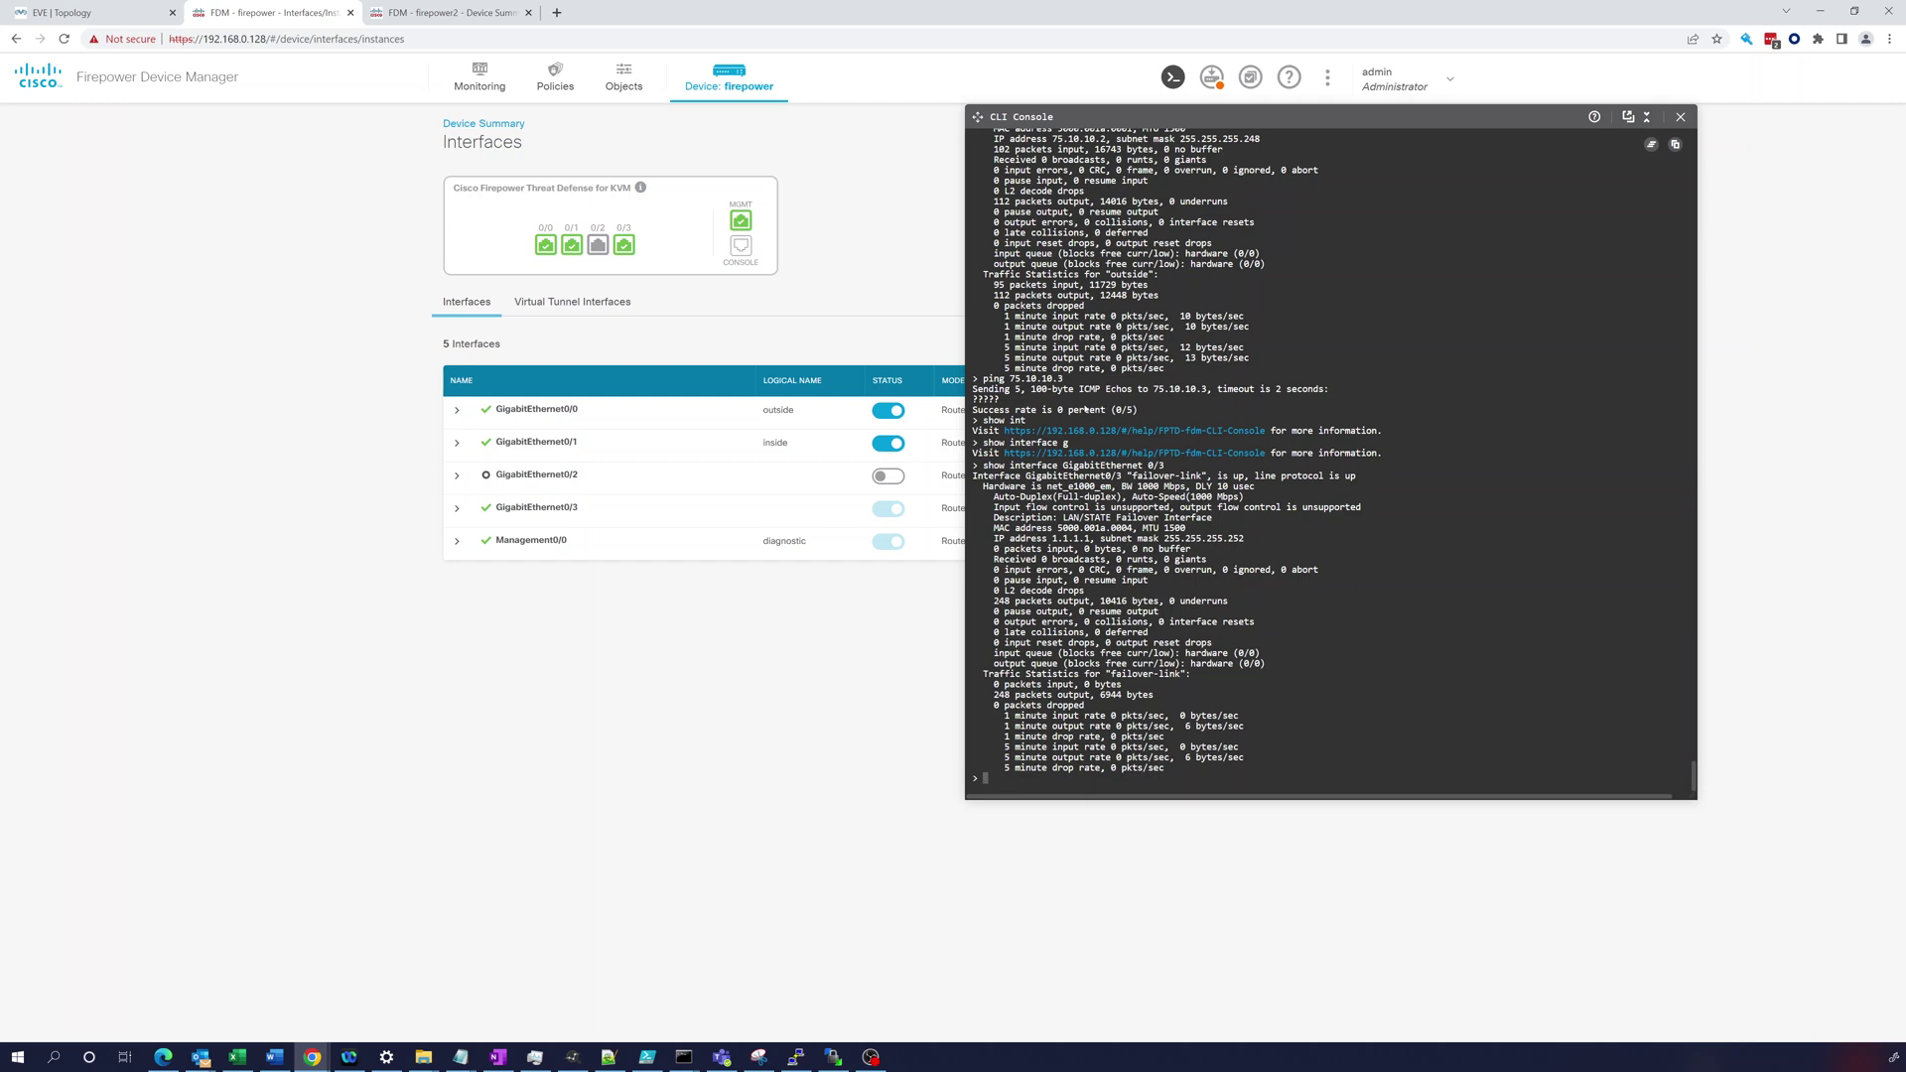
pyautogui.click(451, 12)
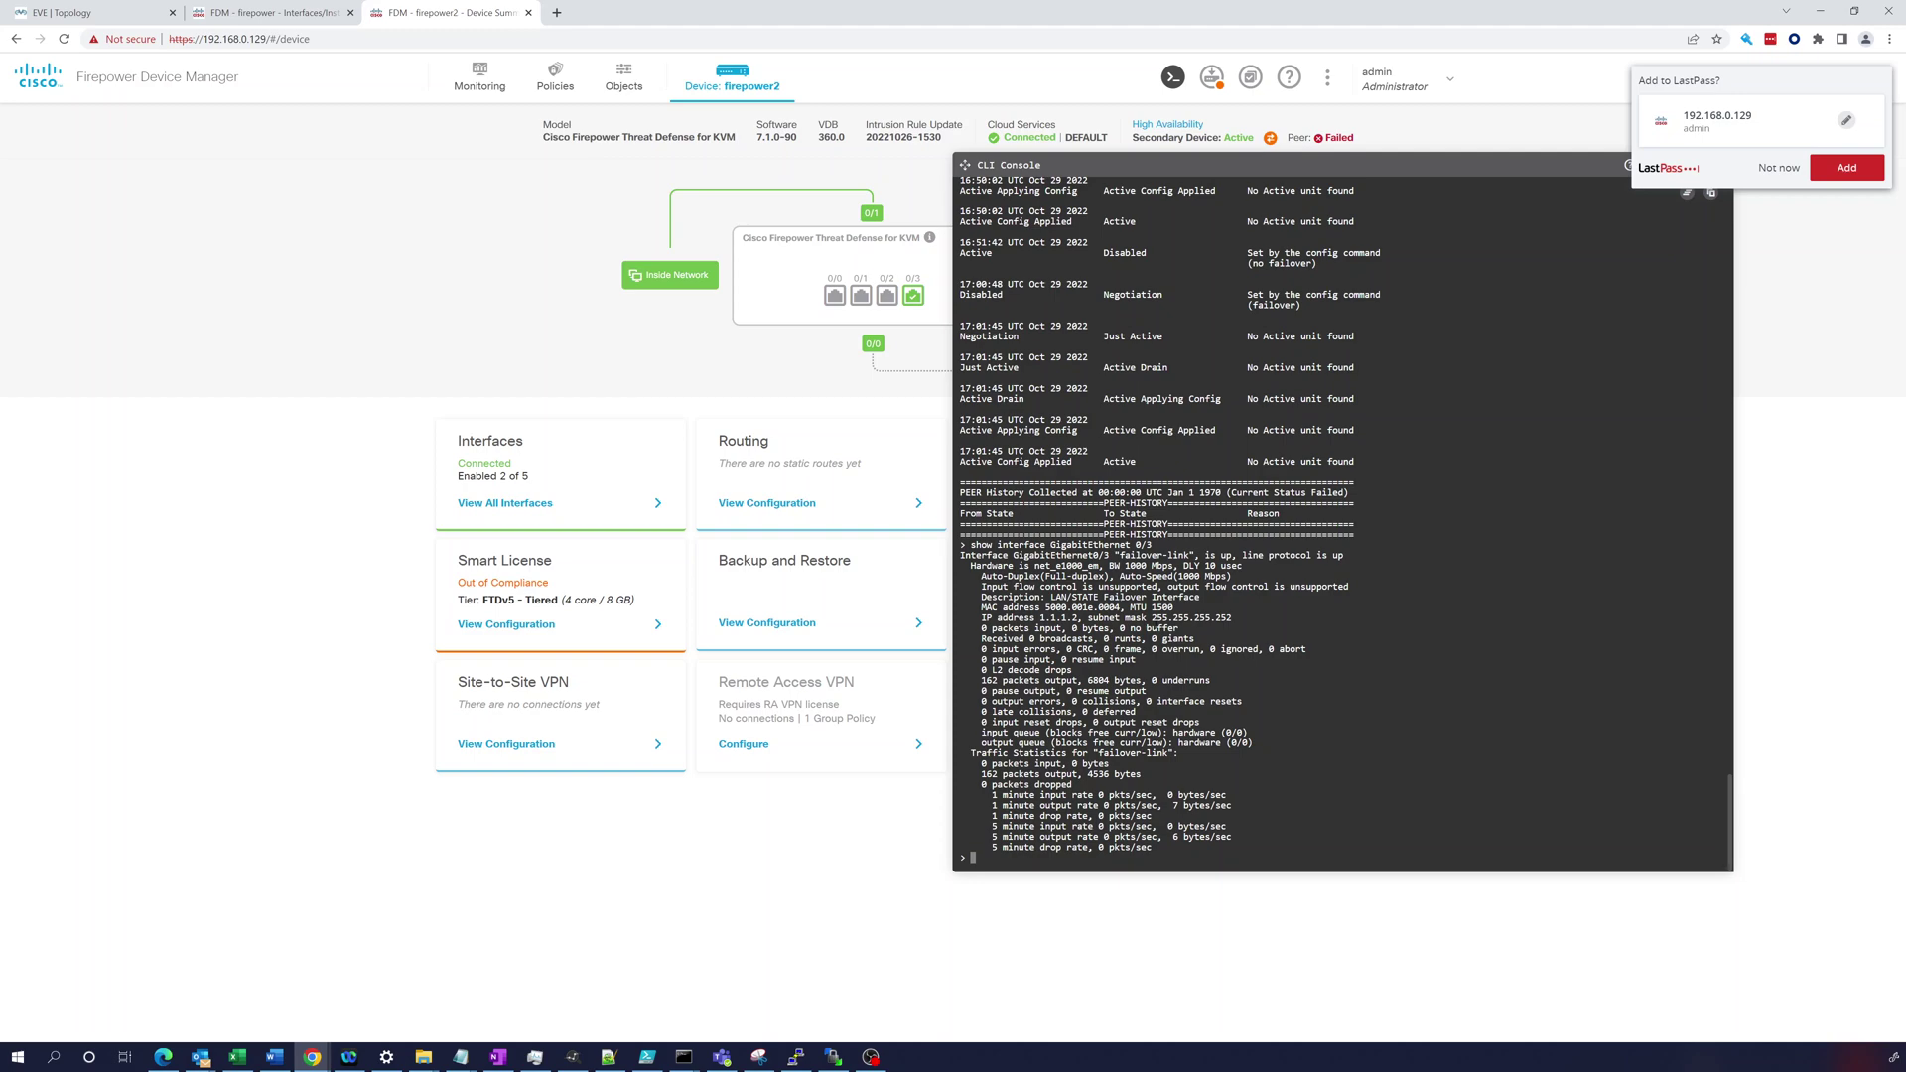
# Delete the failover connection between the CiscoFTD and CiscoFTD2 nodes in the EVE topology.
pyautogui.click(91, 13)
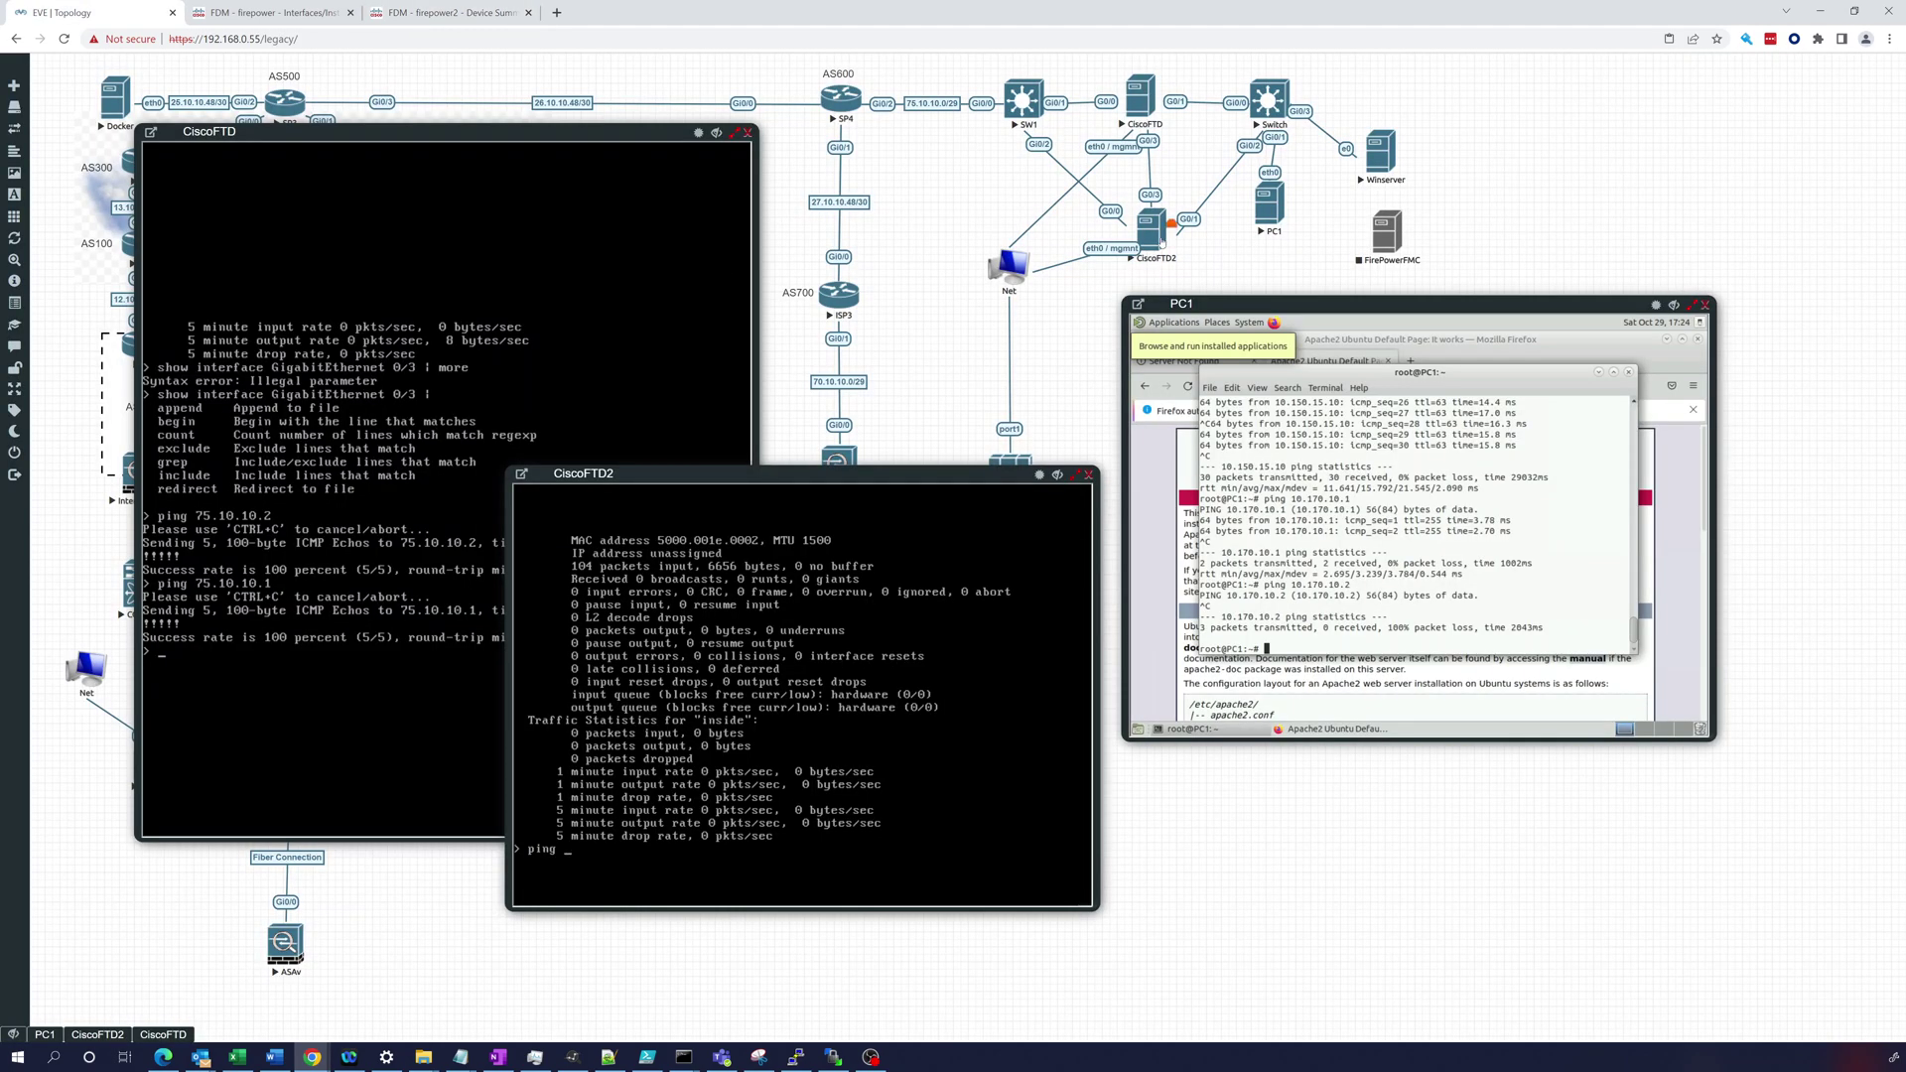
pyautogui.rightClick(1152, 198)
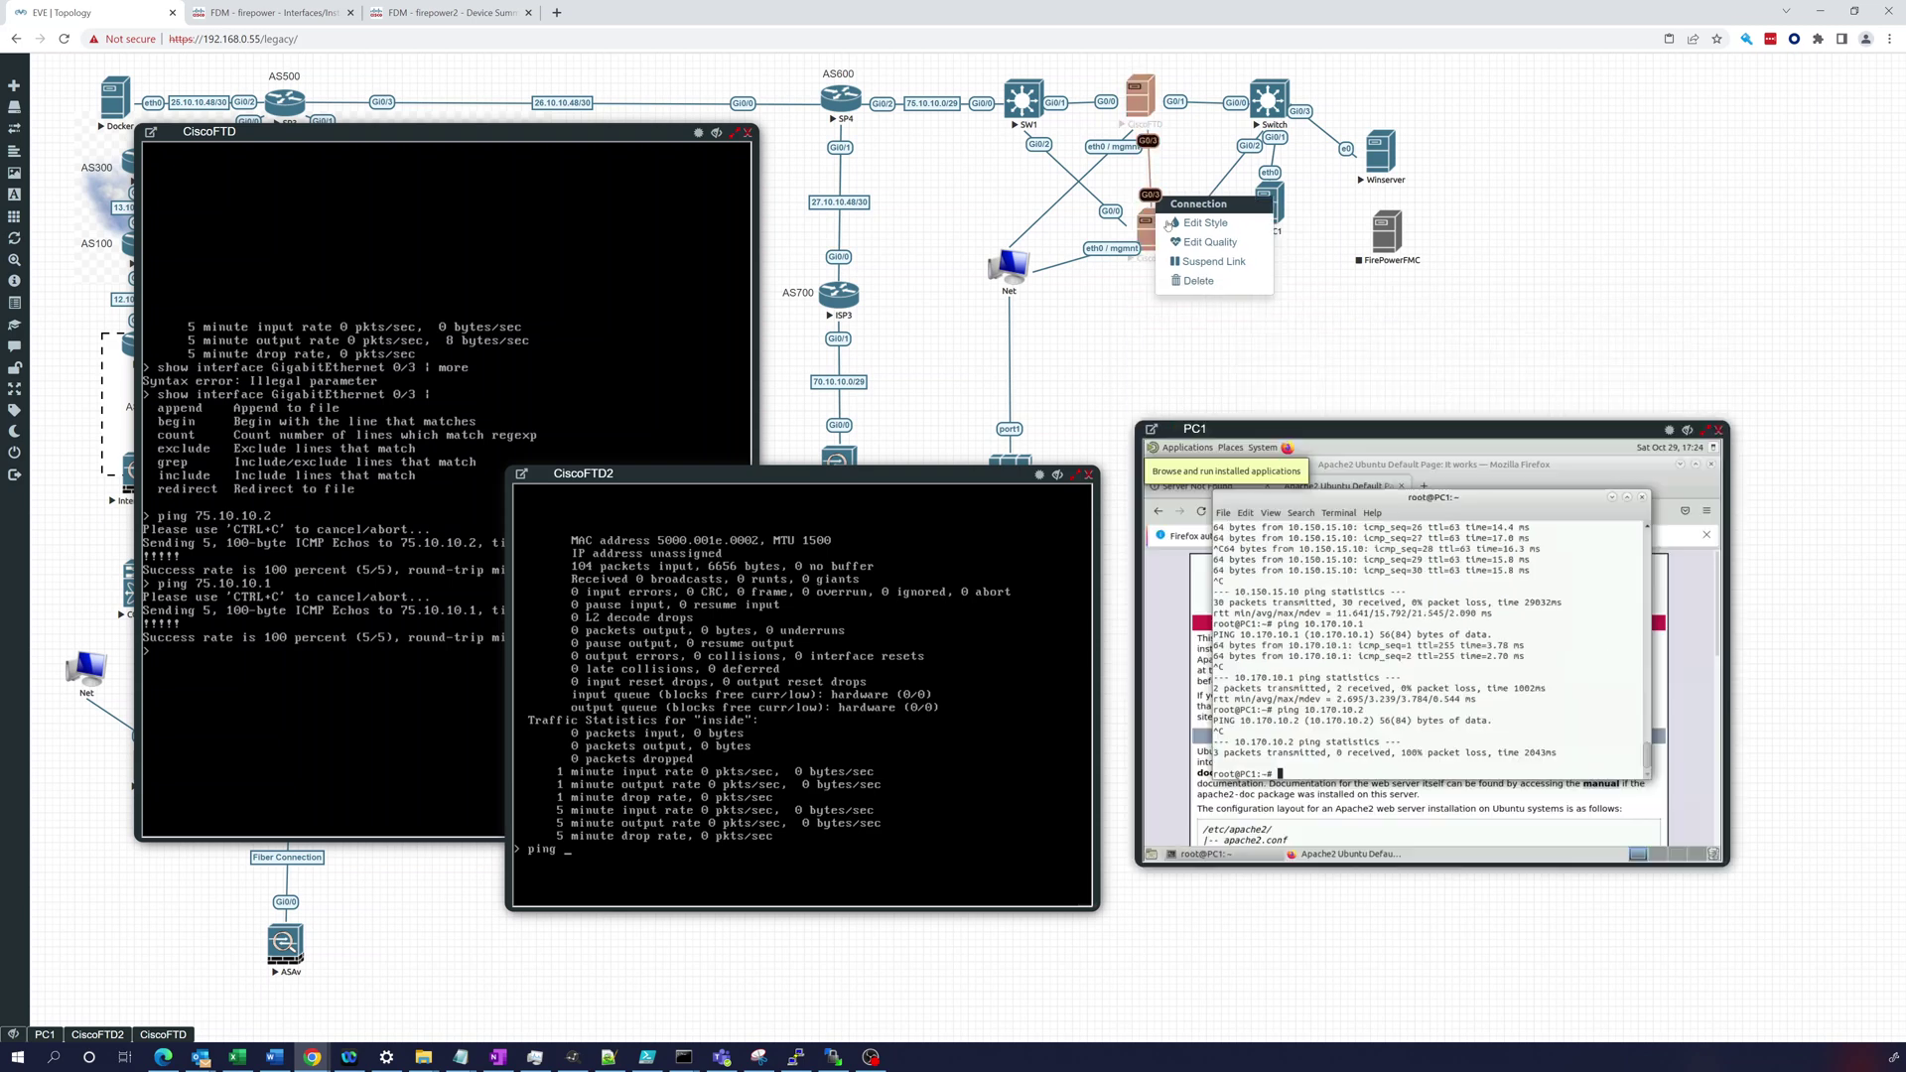
pyautogui.click(1187, 281)
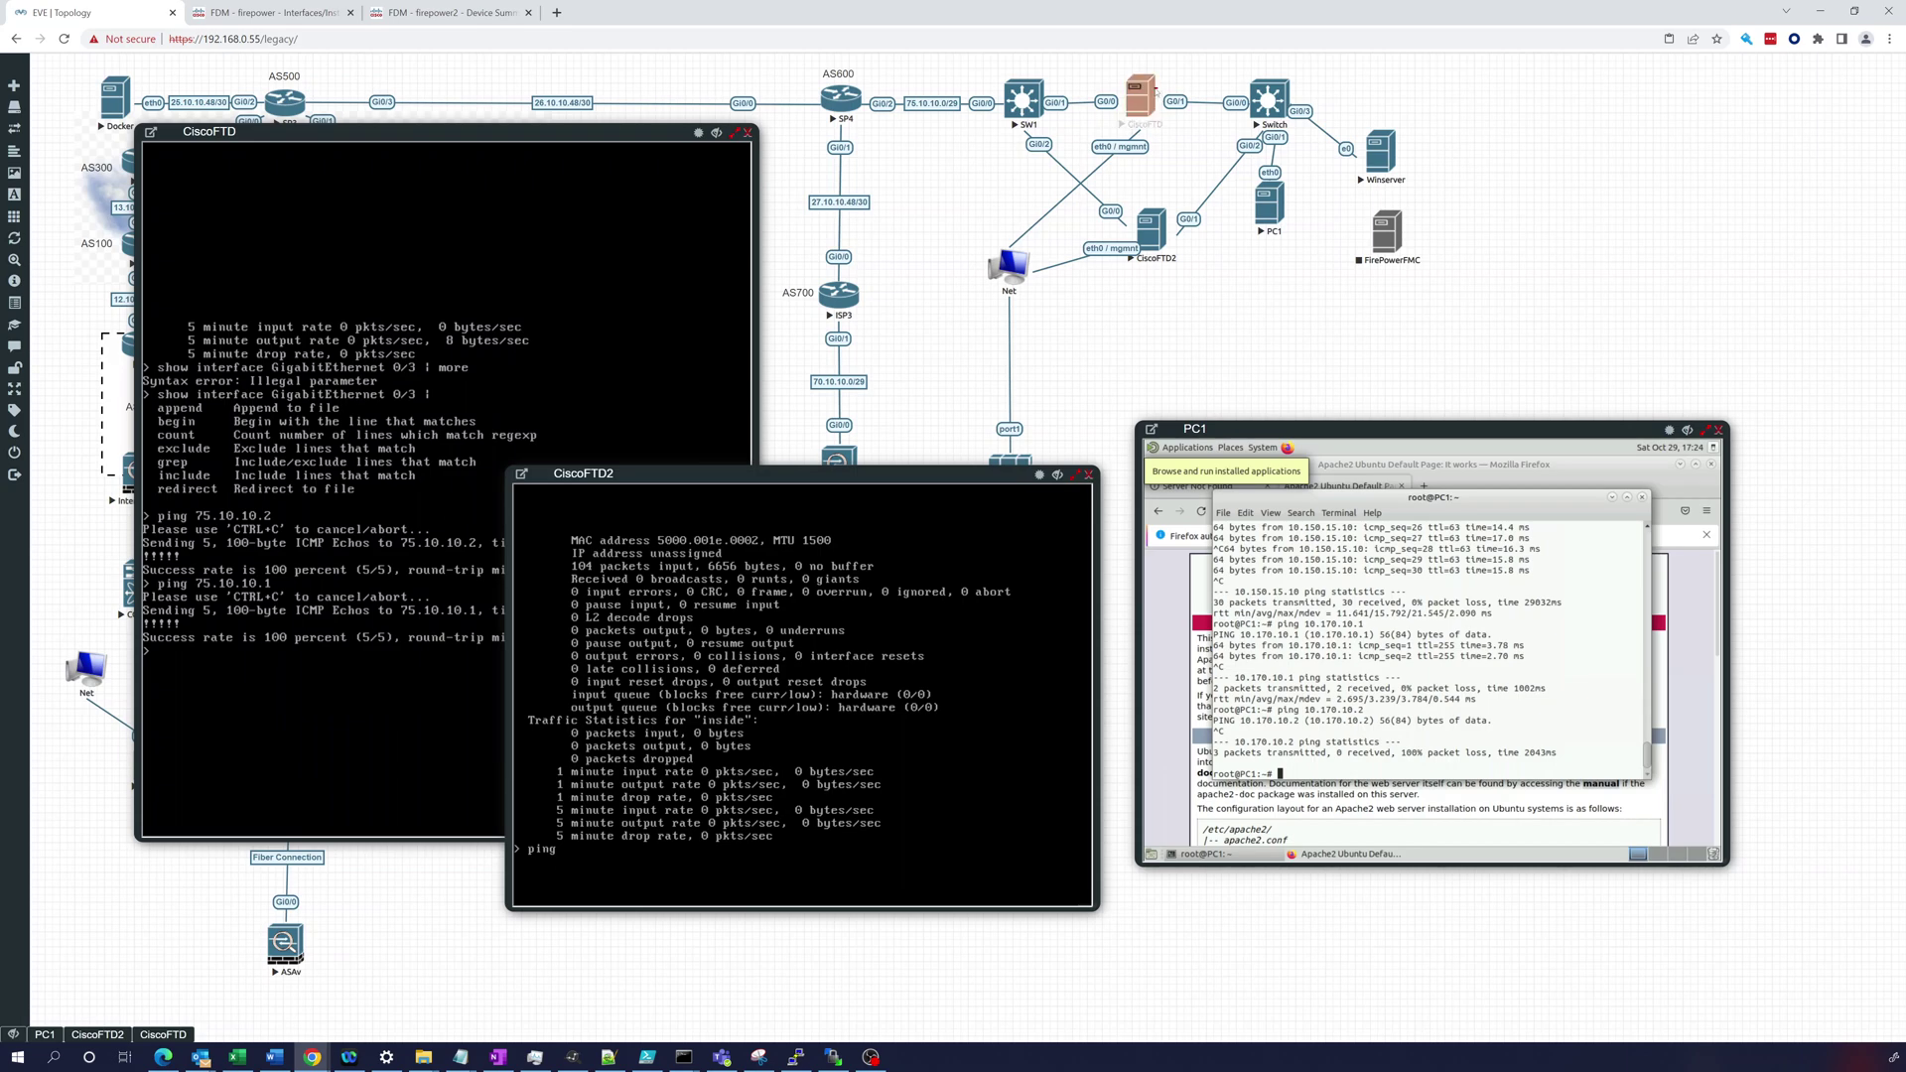
# Recheck the GigabitEthernet 0/3 failover interface on firepower with show interface GigabitEthernet 0/3.
pyautogui.hotkey('ctrl', 'Tab')
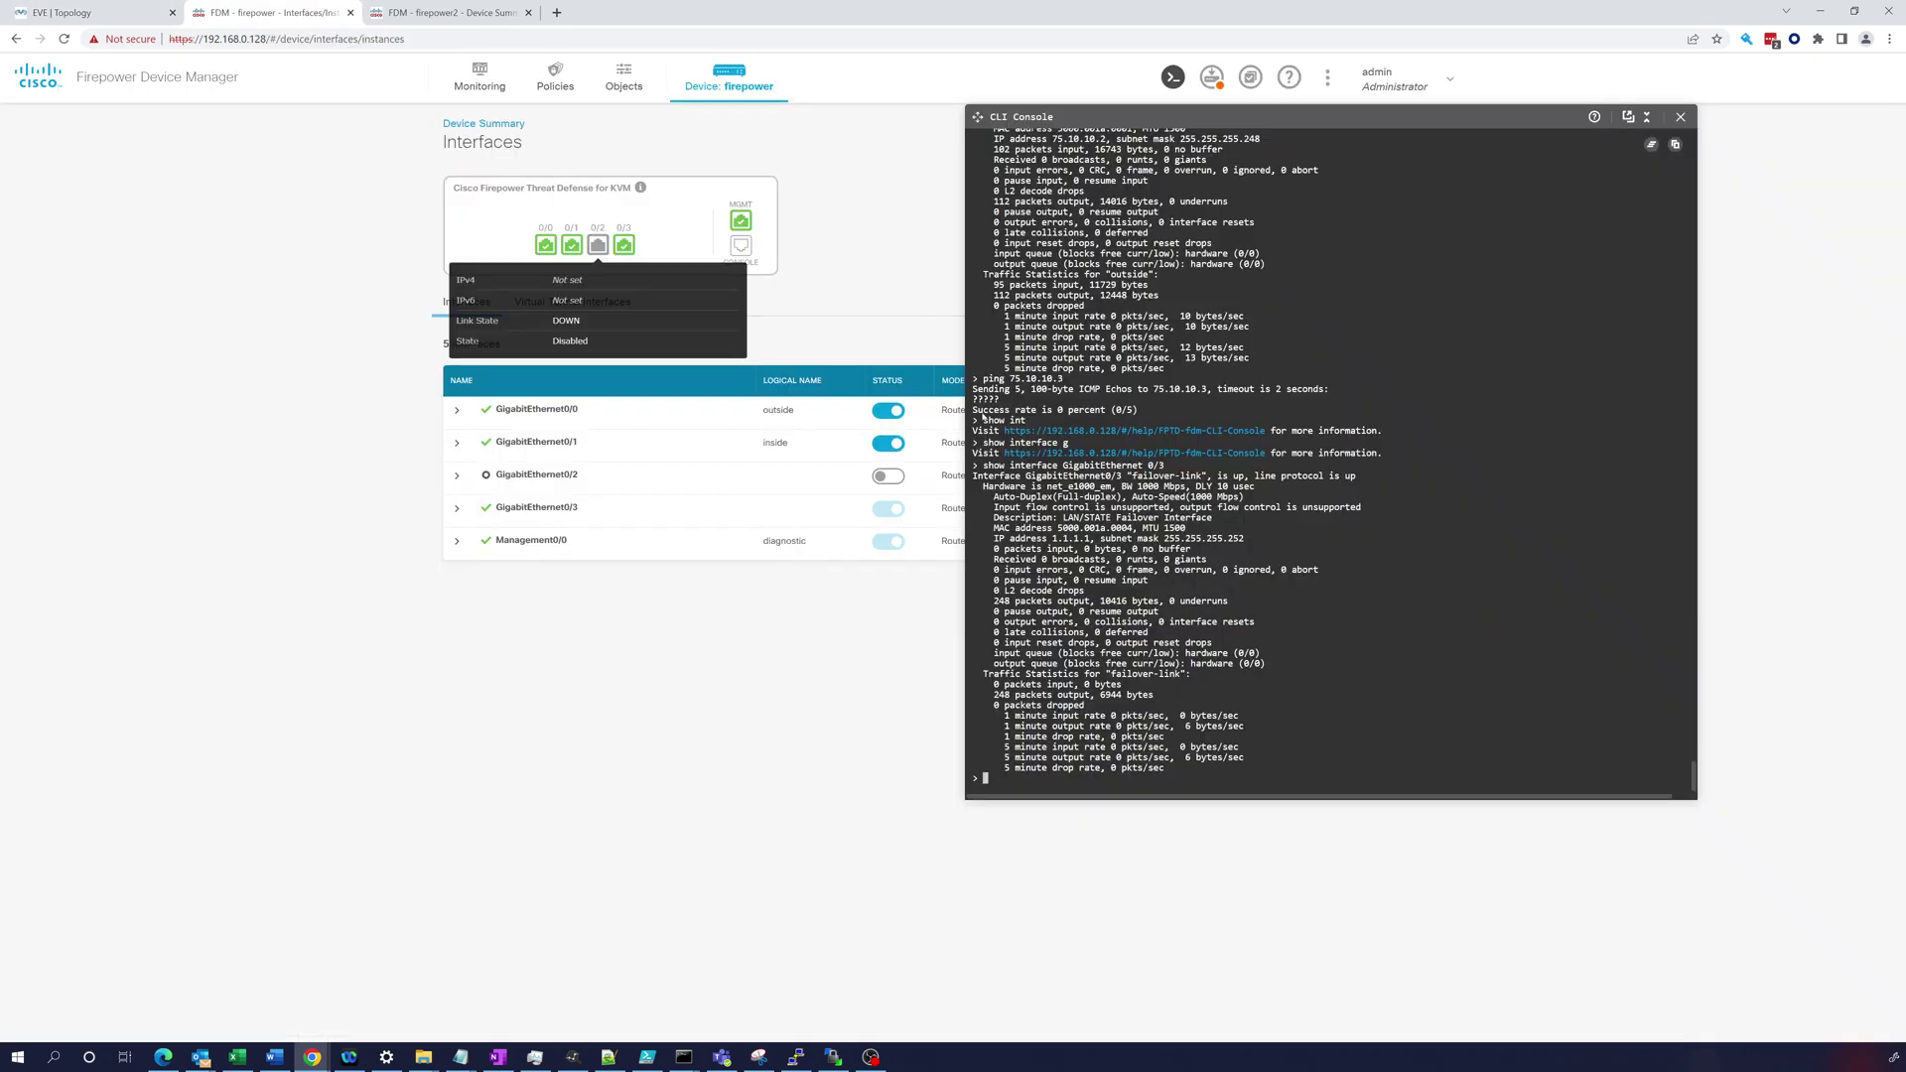
pyautogui.press('Up')
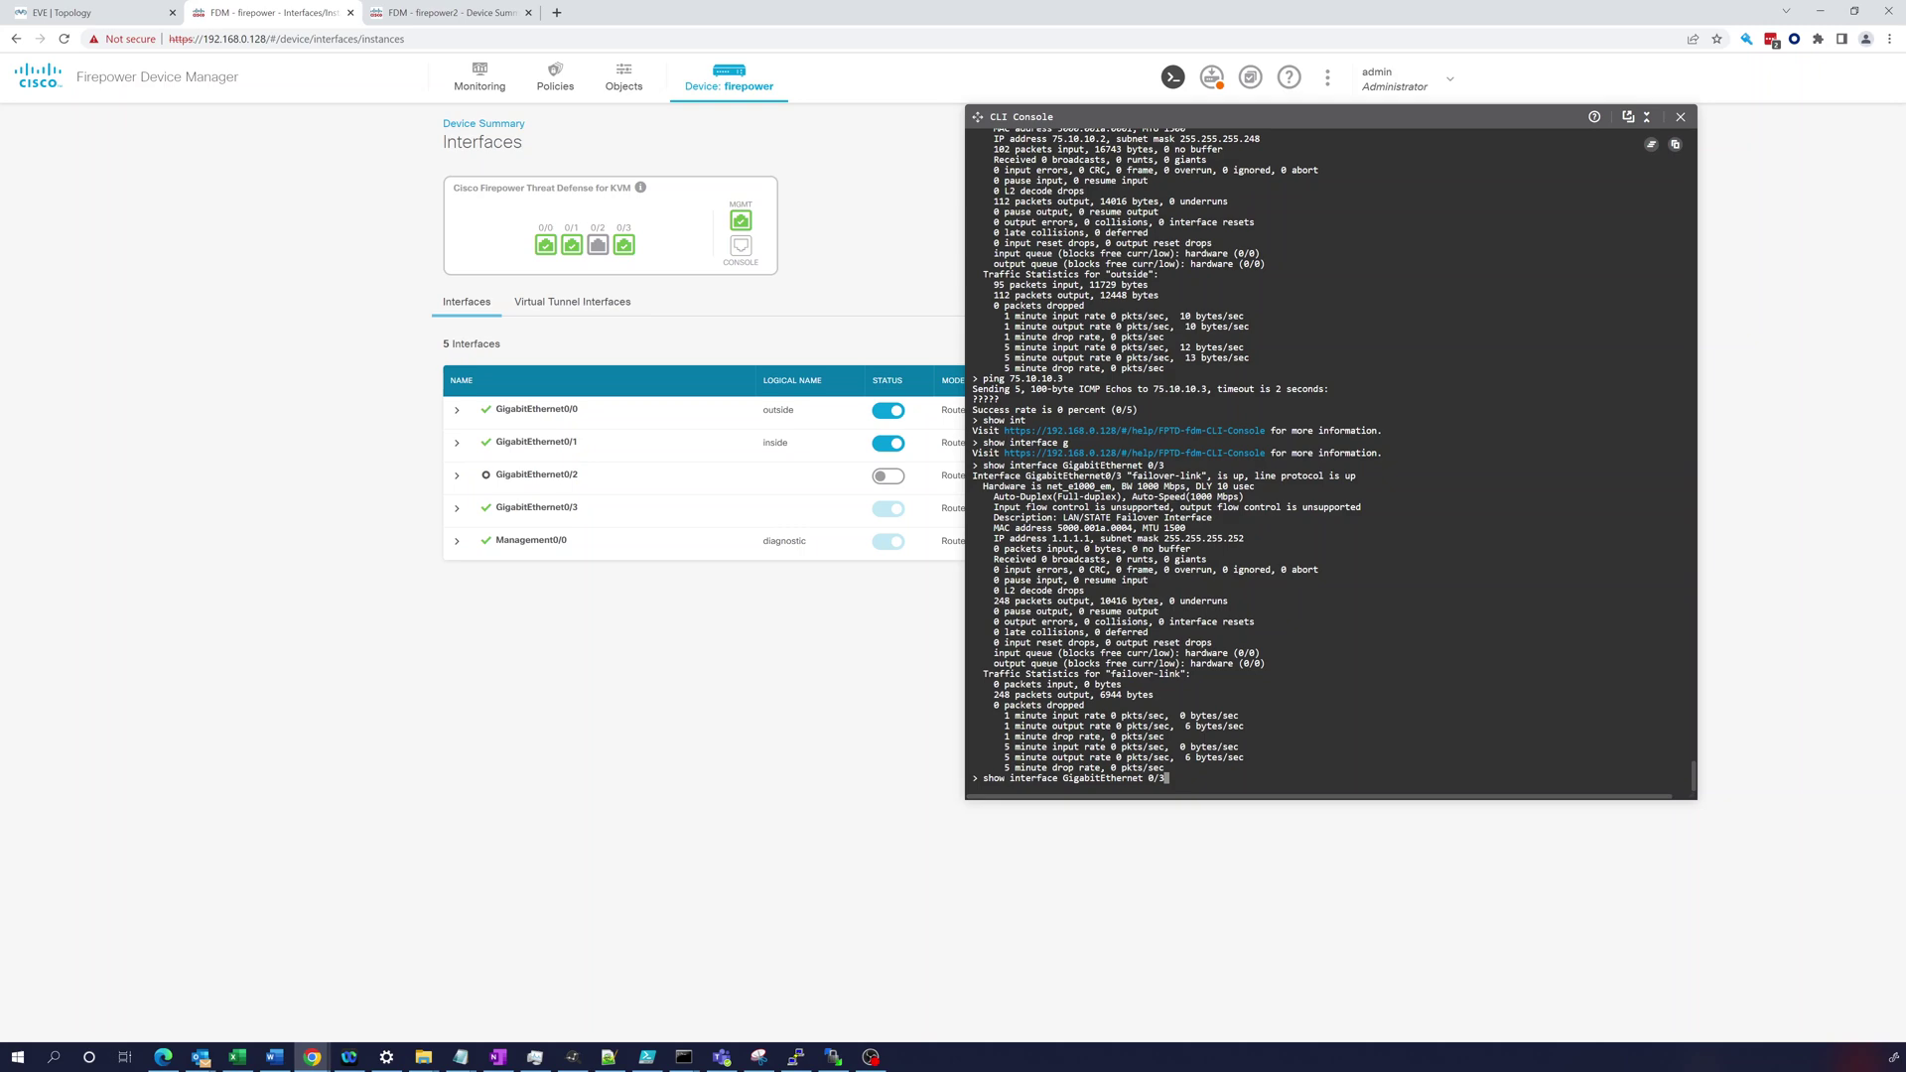
pyautogui.press('Return')
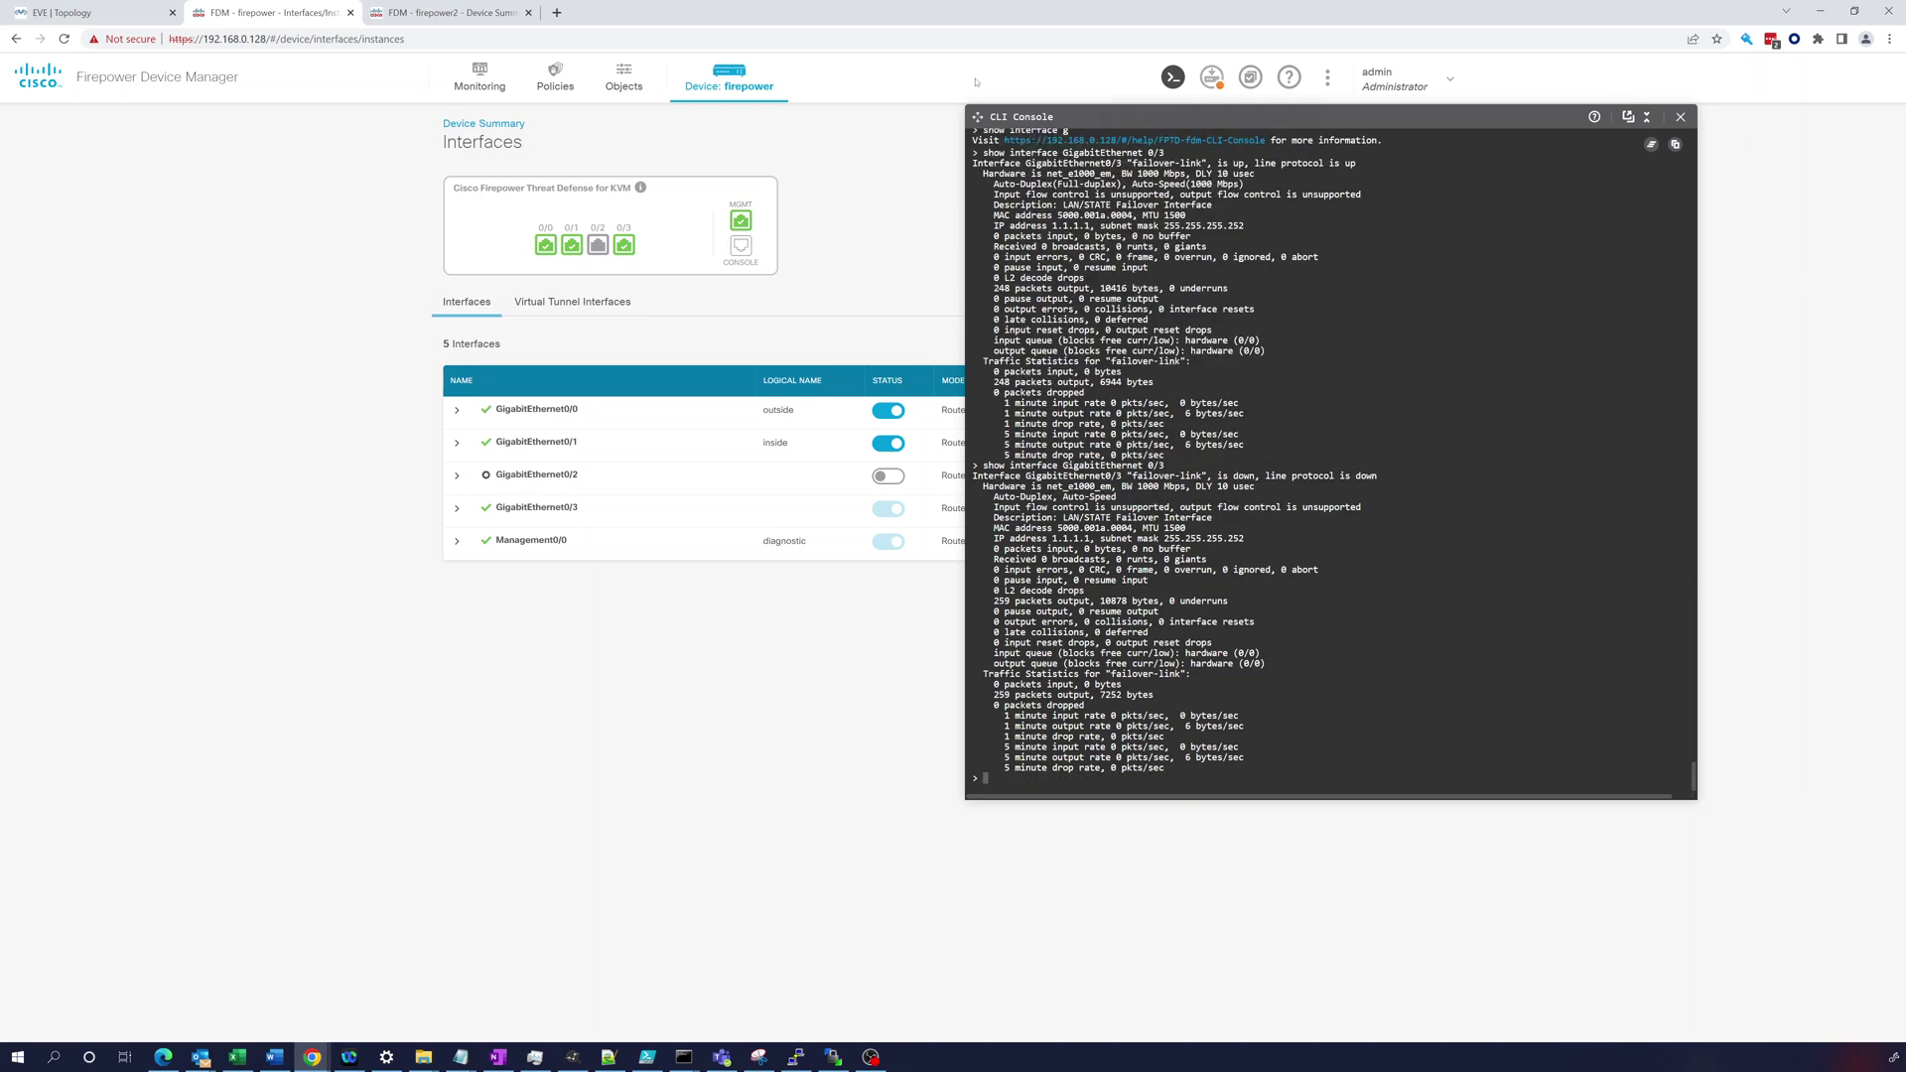
# Connect CiscoFTD2 to CiscoFTD in the EVE topology using interface G0/3 on both nodes, and save the connection.
pyautogui.hotkey('ctrl', '1')
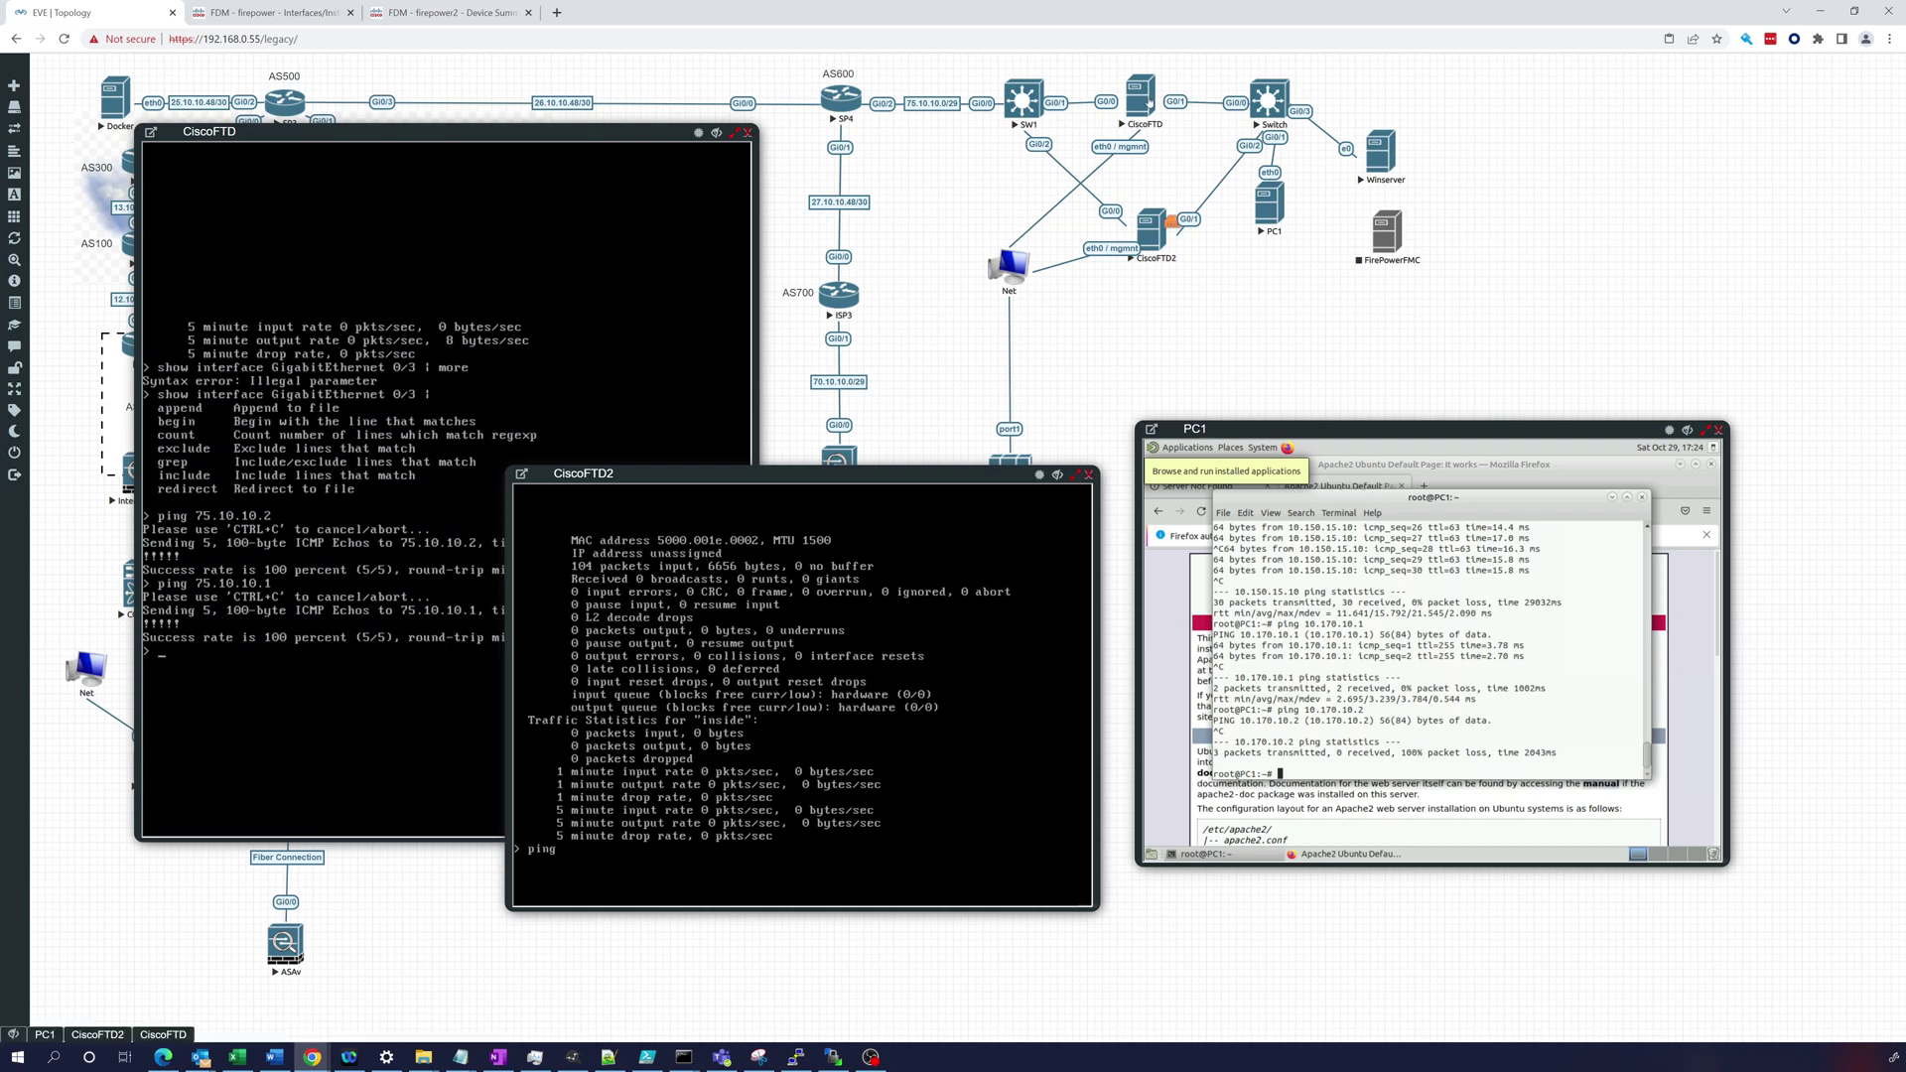
pyautogui.moveTo(1149, 100); pyautogui.dragTo(1143, 97)
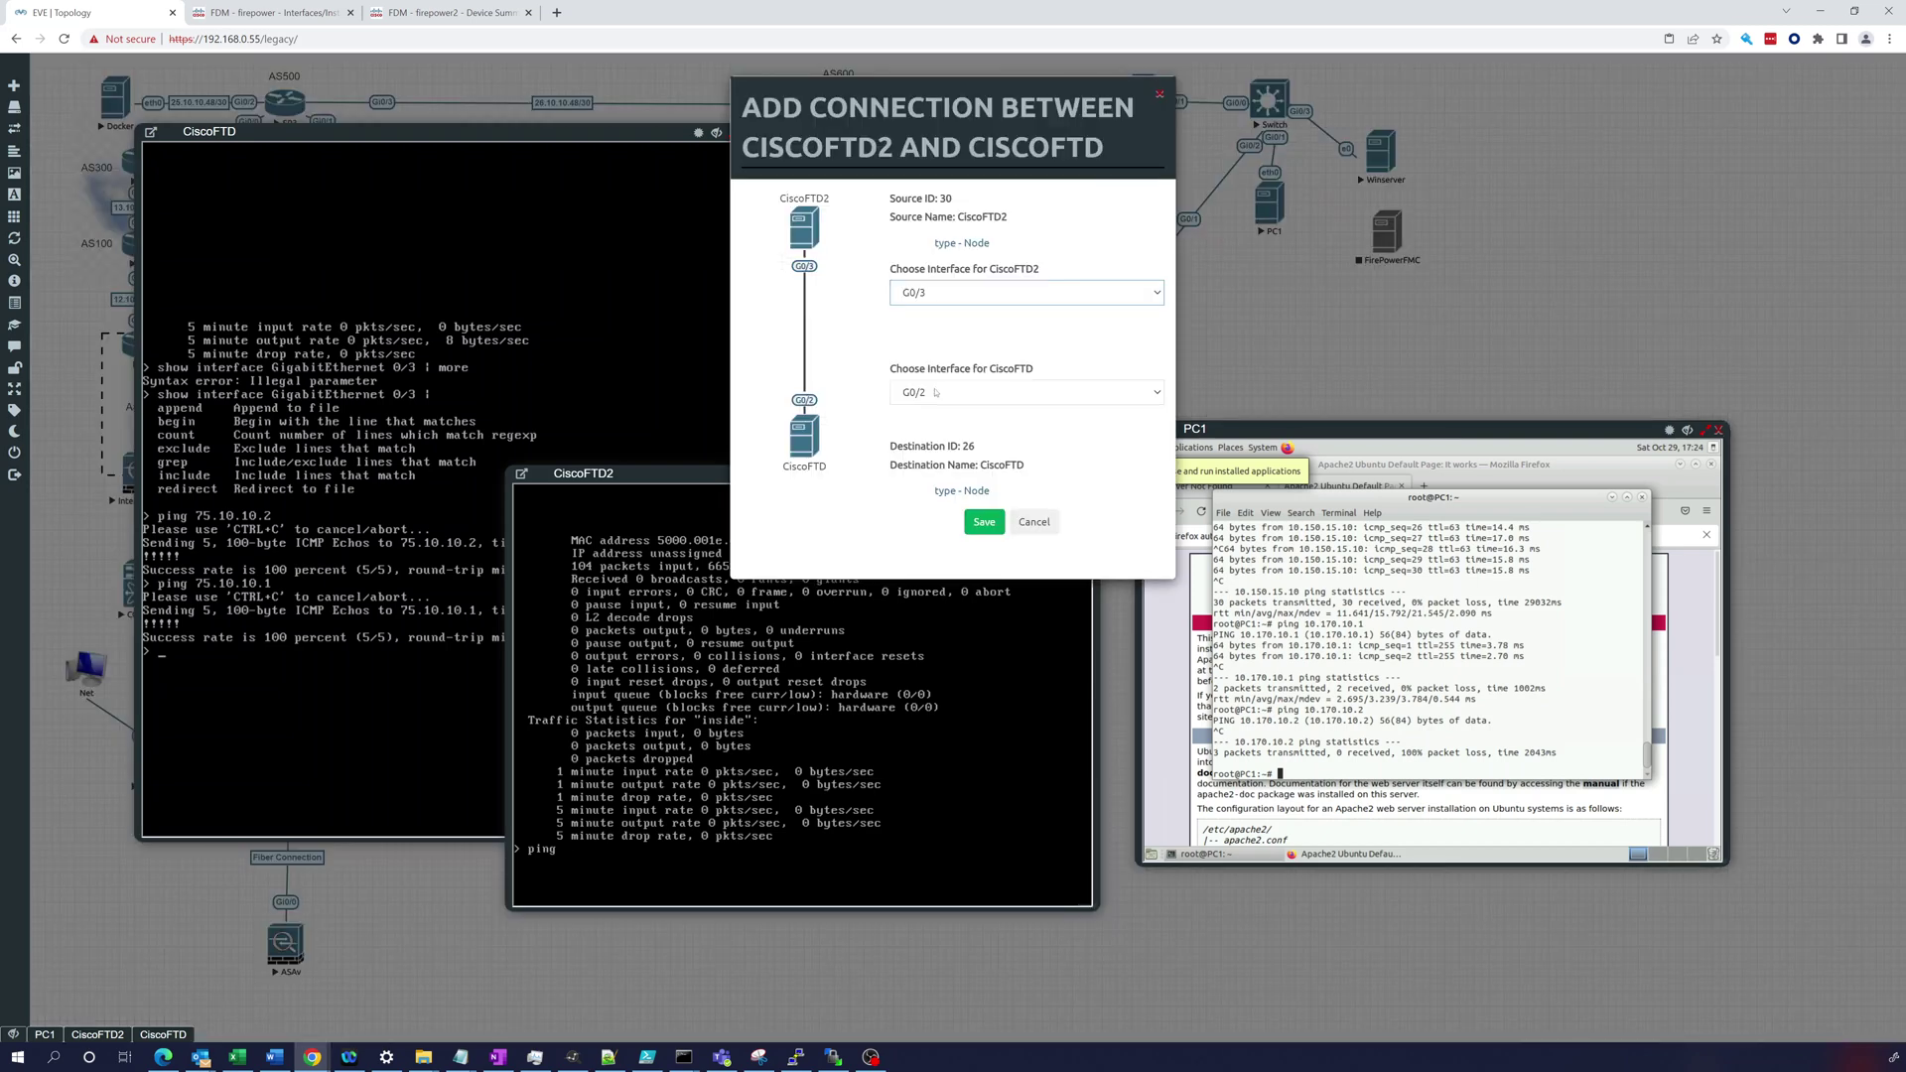
pyautogui.click(936, 392)
pyautogui.click(968, 475)
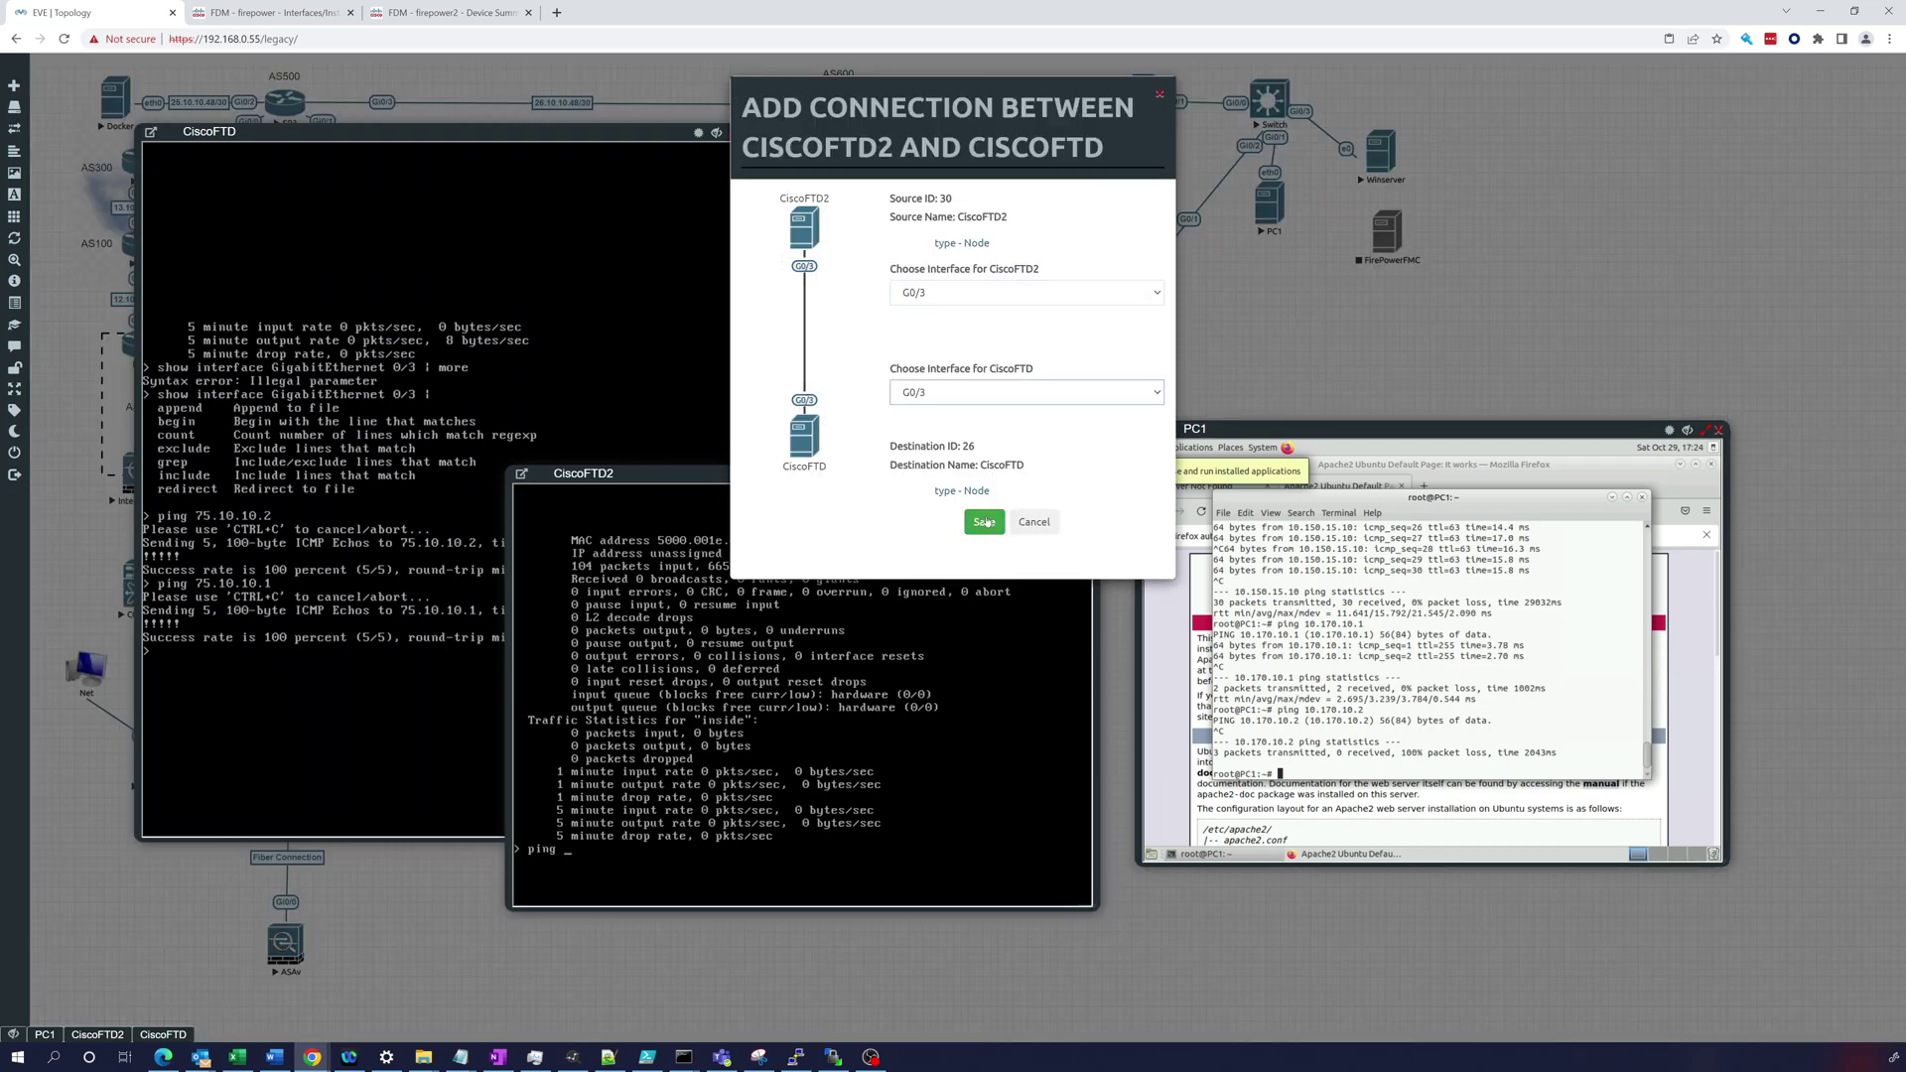
pyautogui.click(984, 522)
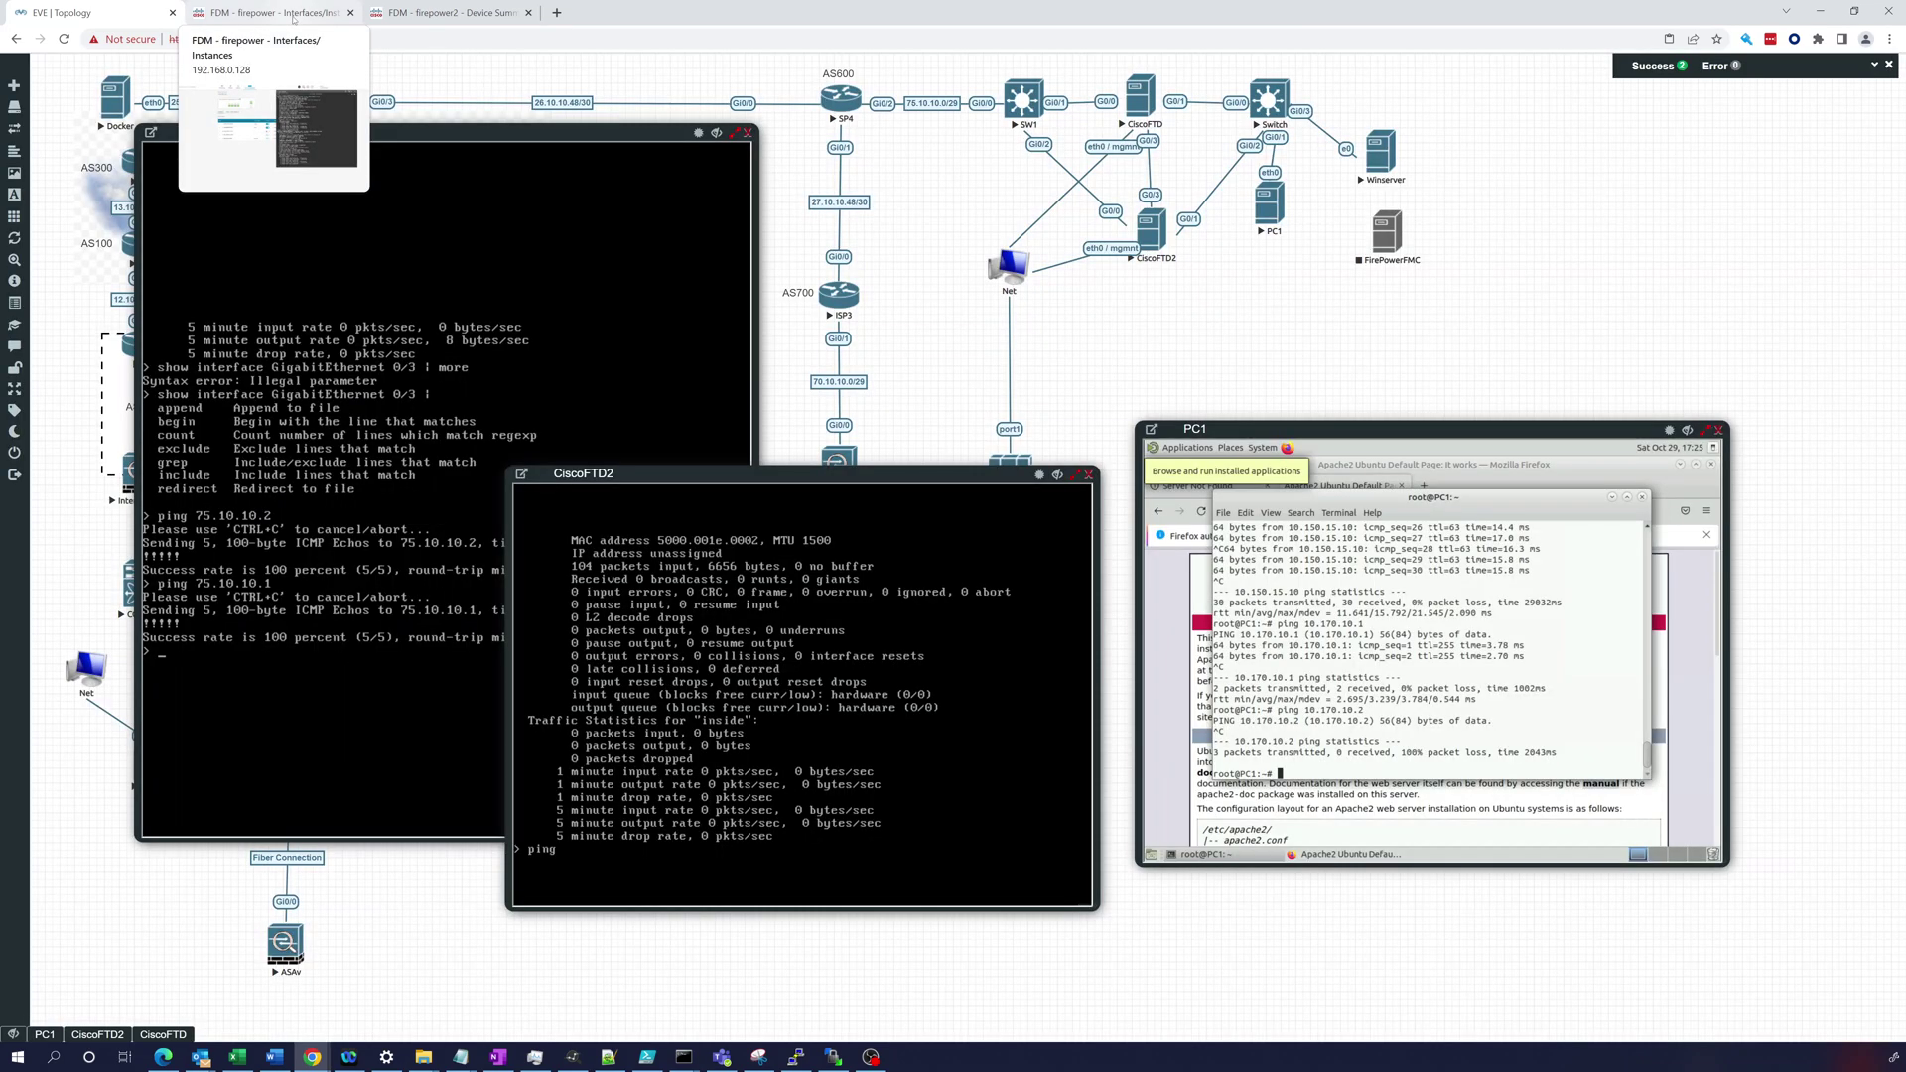
# Recheck the failover interface with show interface GigabitEthernet 0/3 in the CLI console of firepower and of firepower2.
pyautogui.click(294, 16)
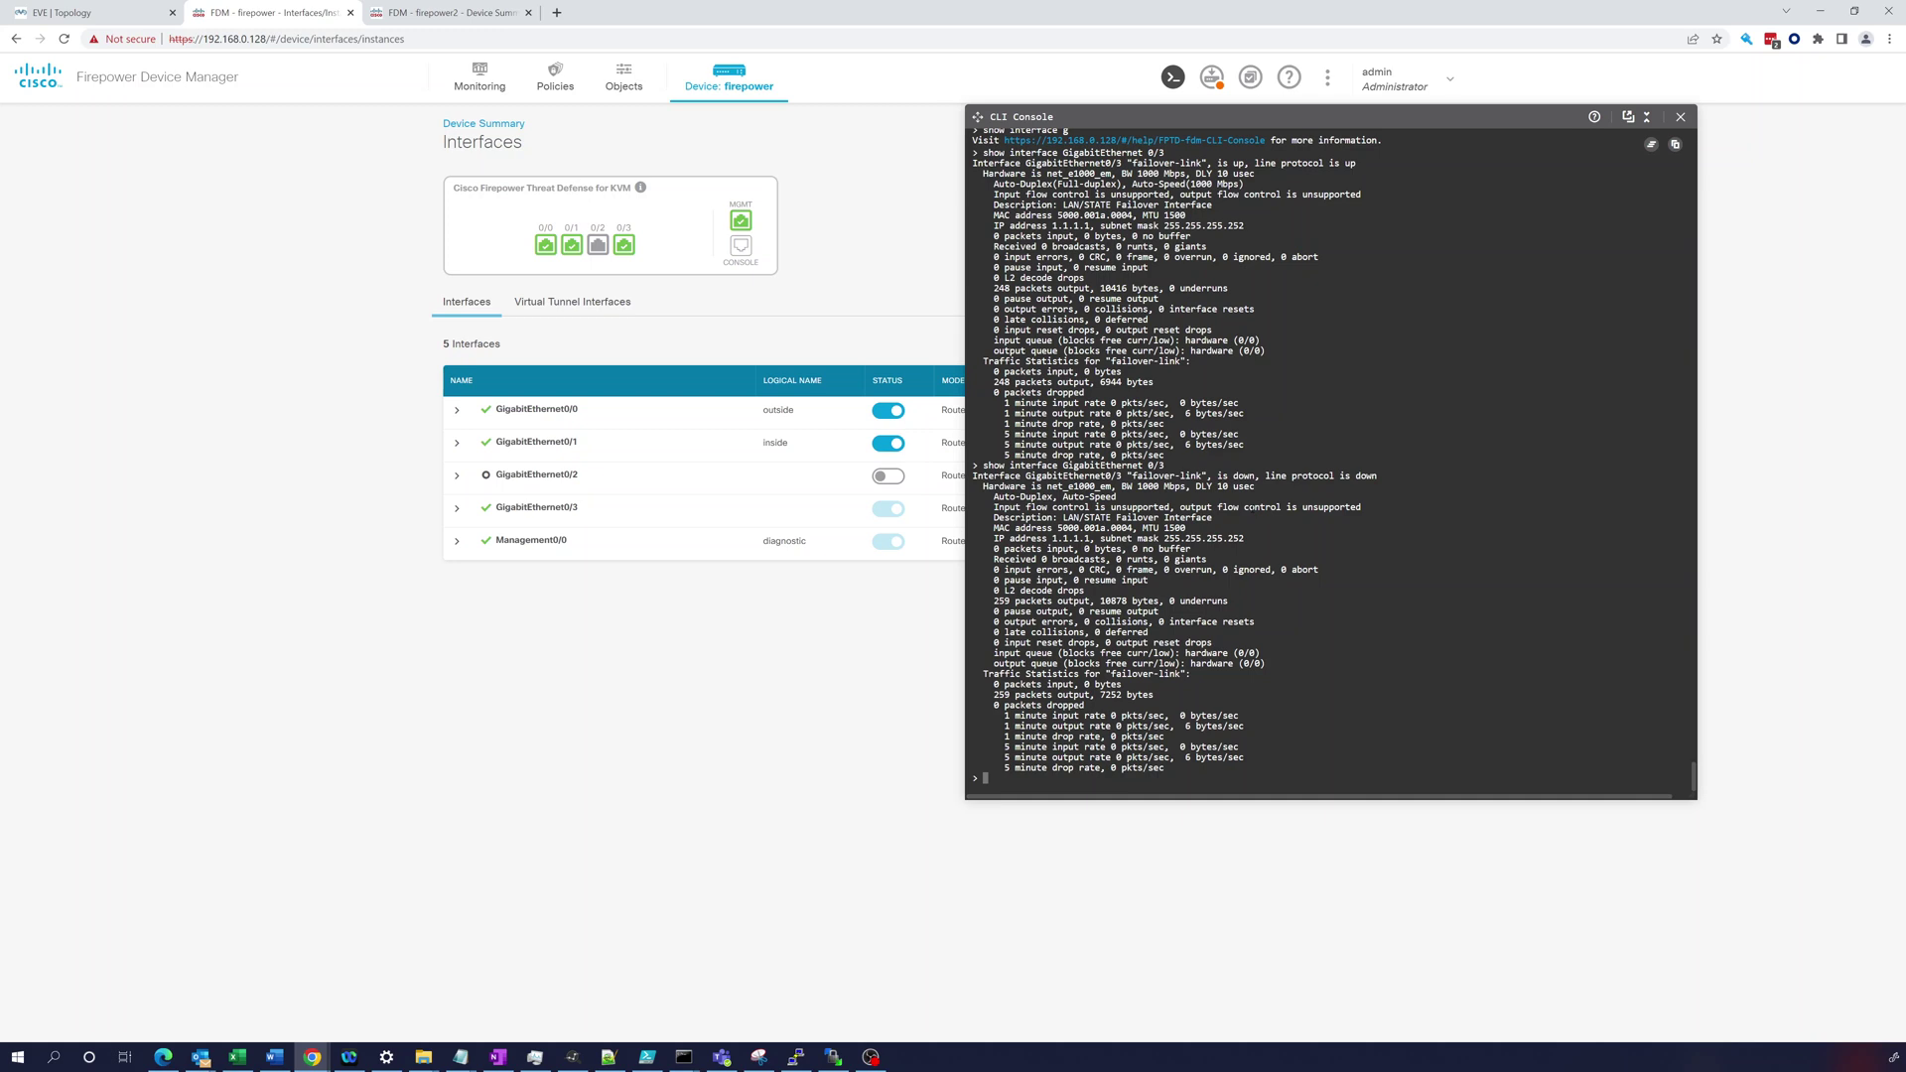
pyautogui.press('Up')
pyautogui.press('Return')
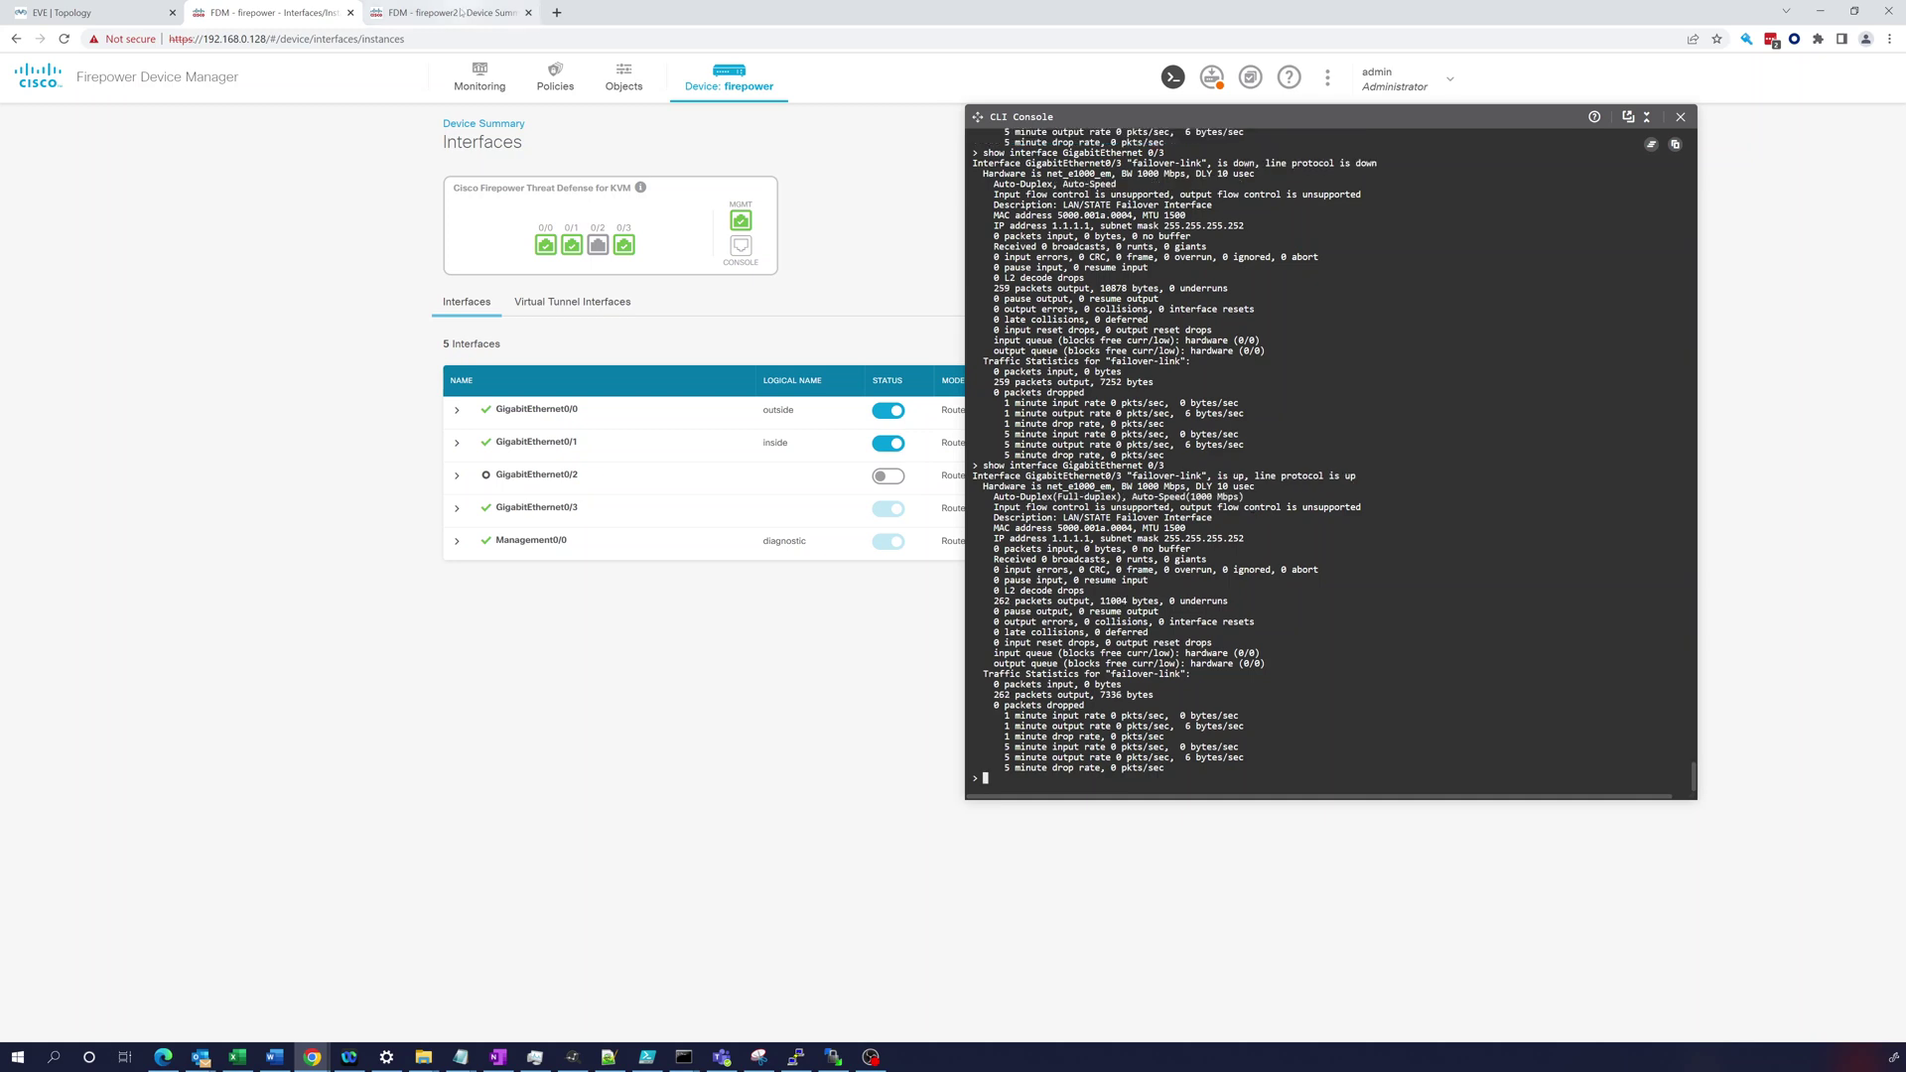
pyautogui.click(461, 12)
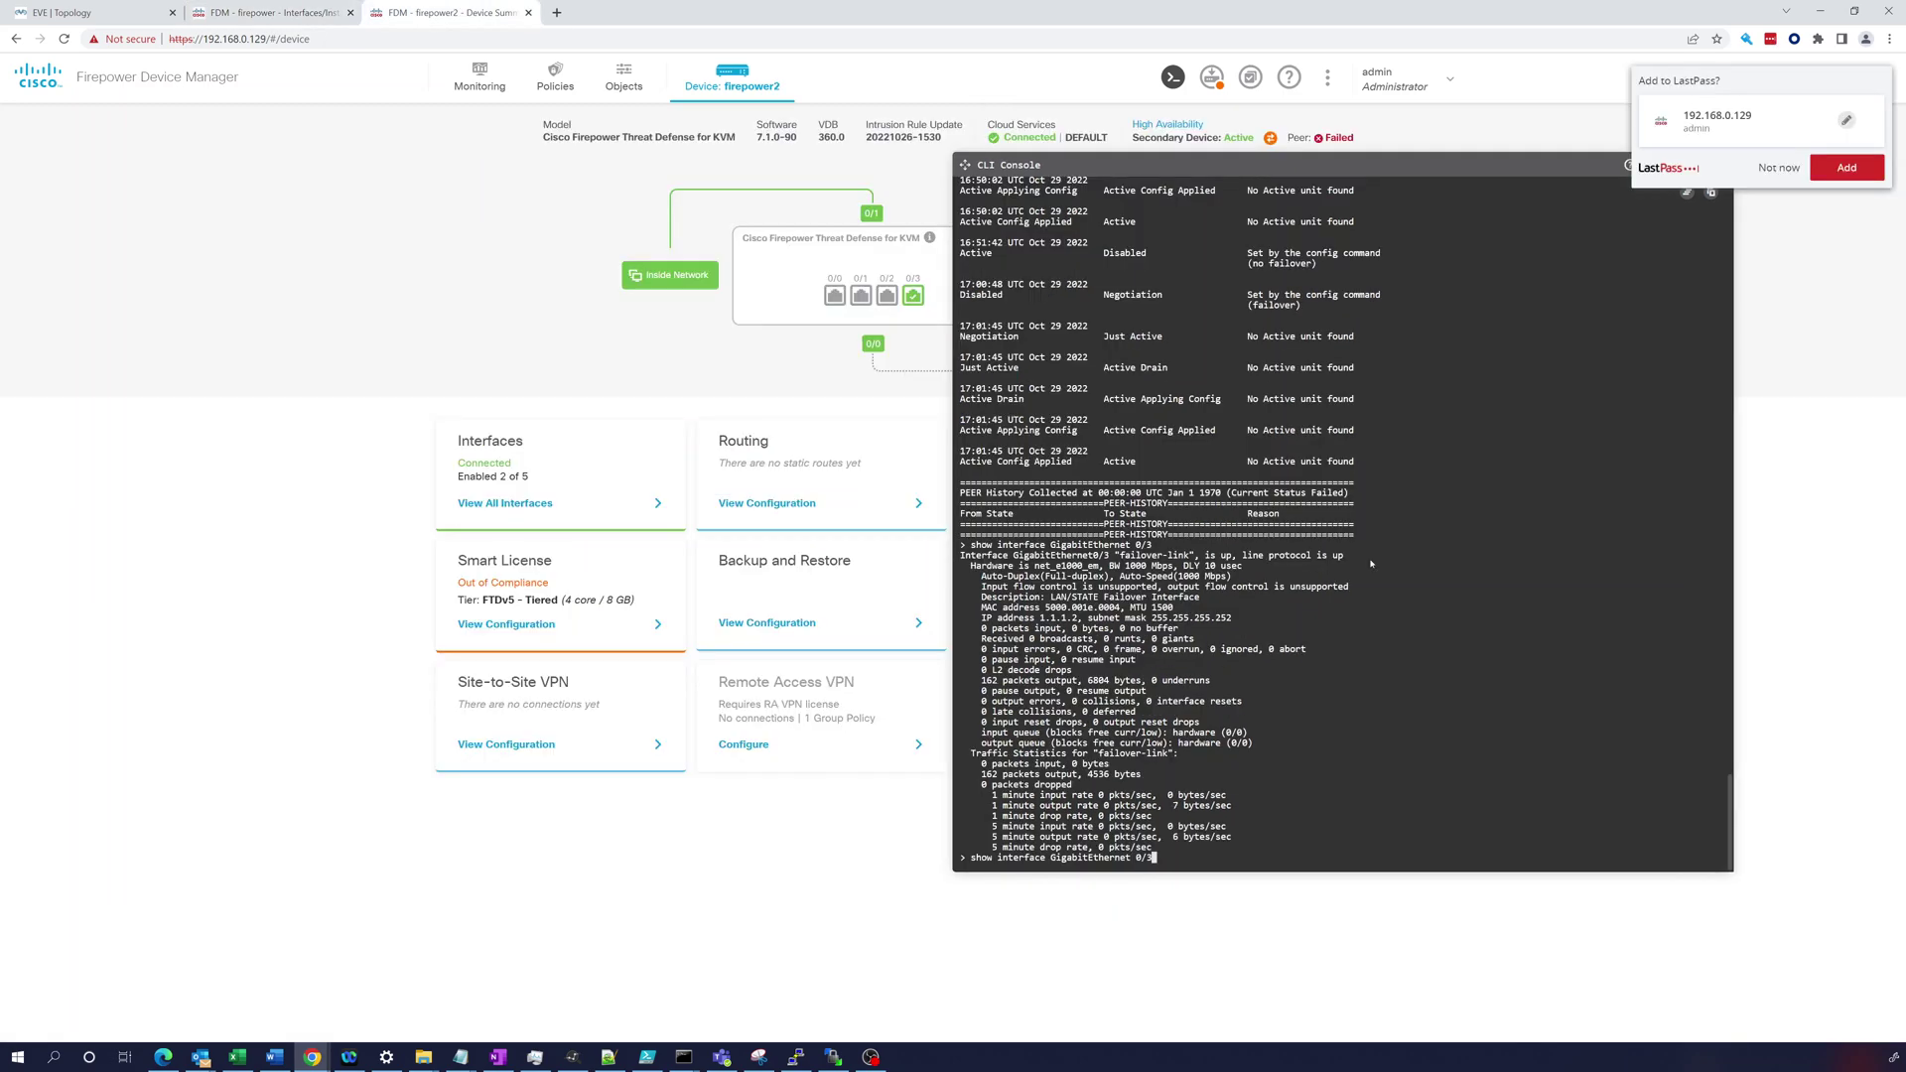
pyautogui.press('Return')
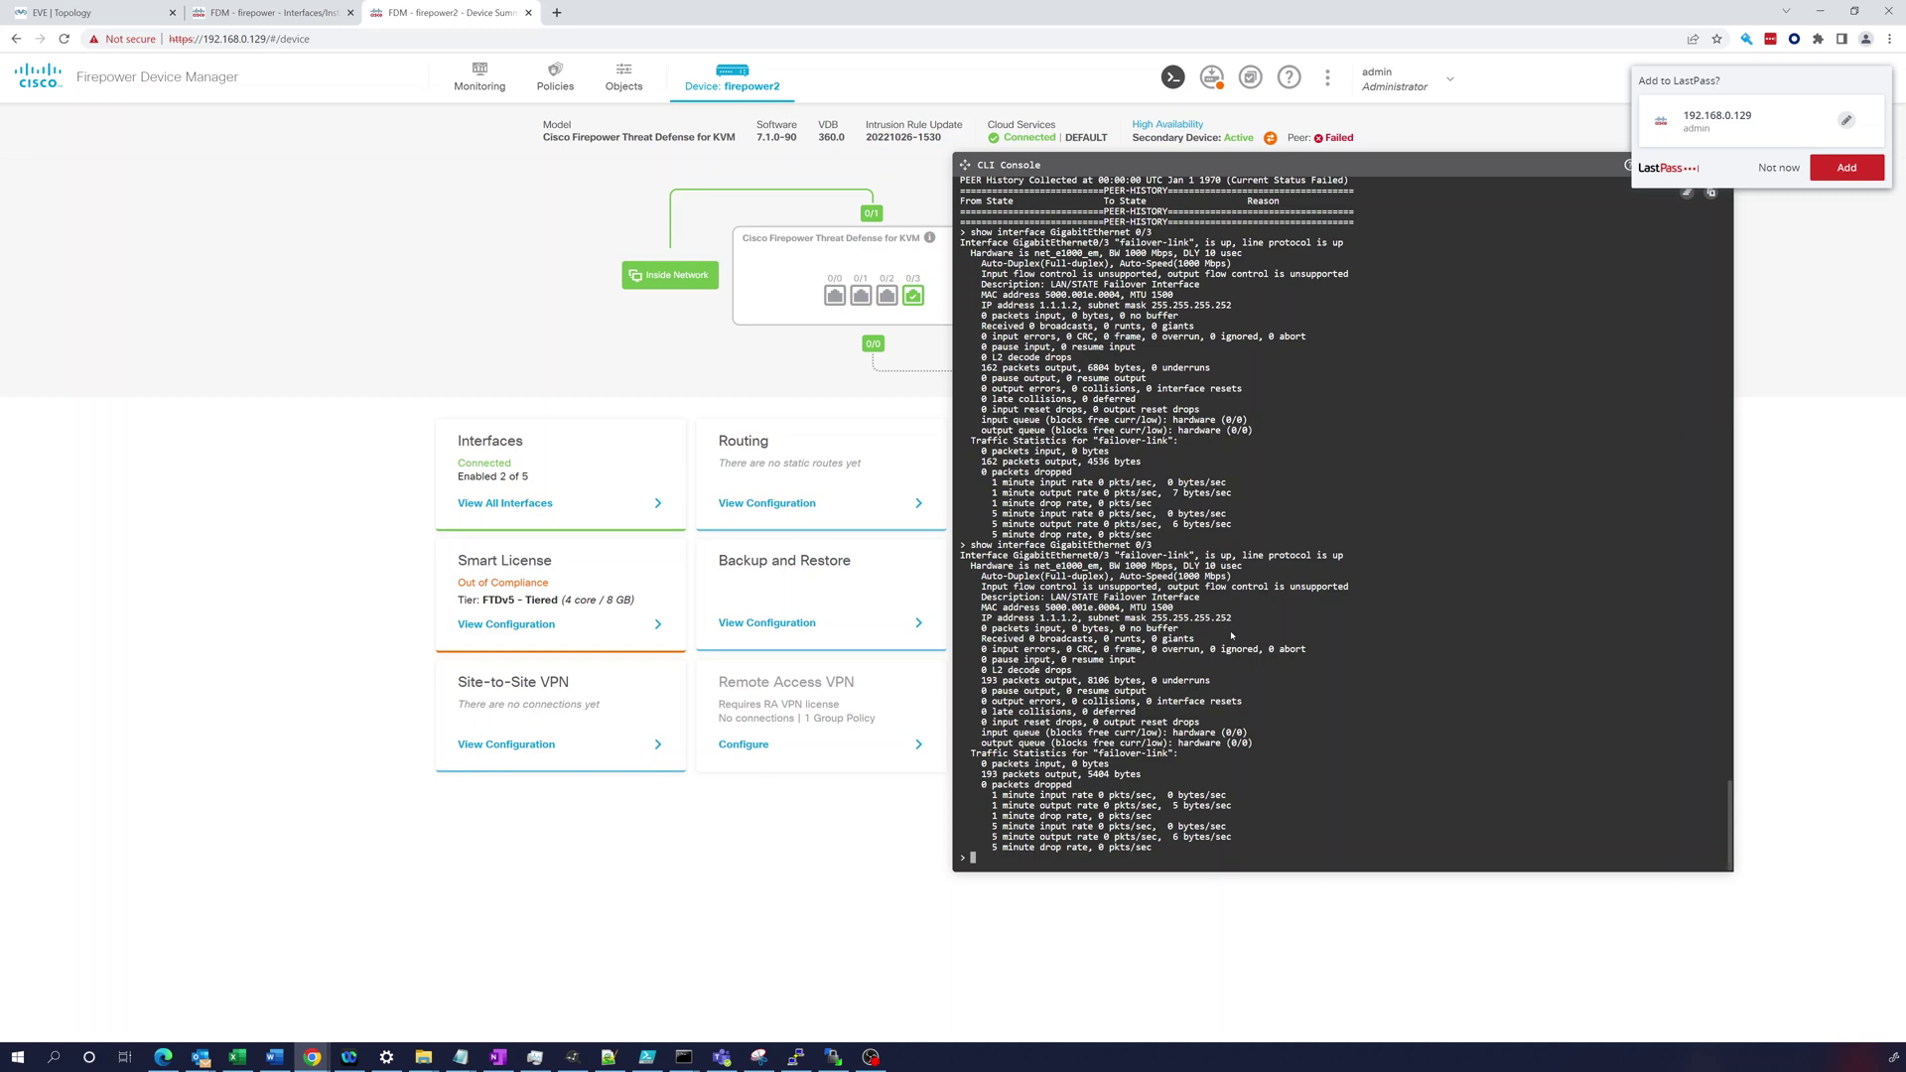
# Test the failover link by pinging 1.1.1.1 from firepower2 and 1.1.1.2 from firepower.
pyautogui.write('ping 1.1.1.1')
pyautogui.press('Return')
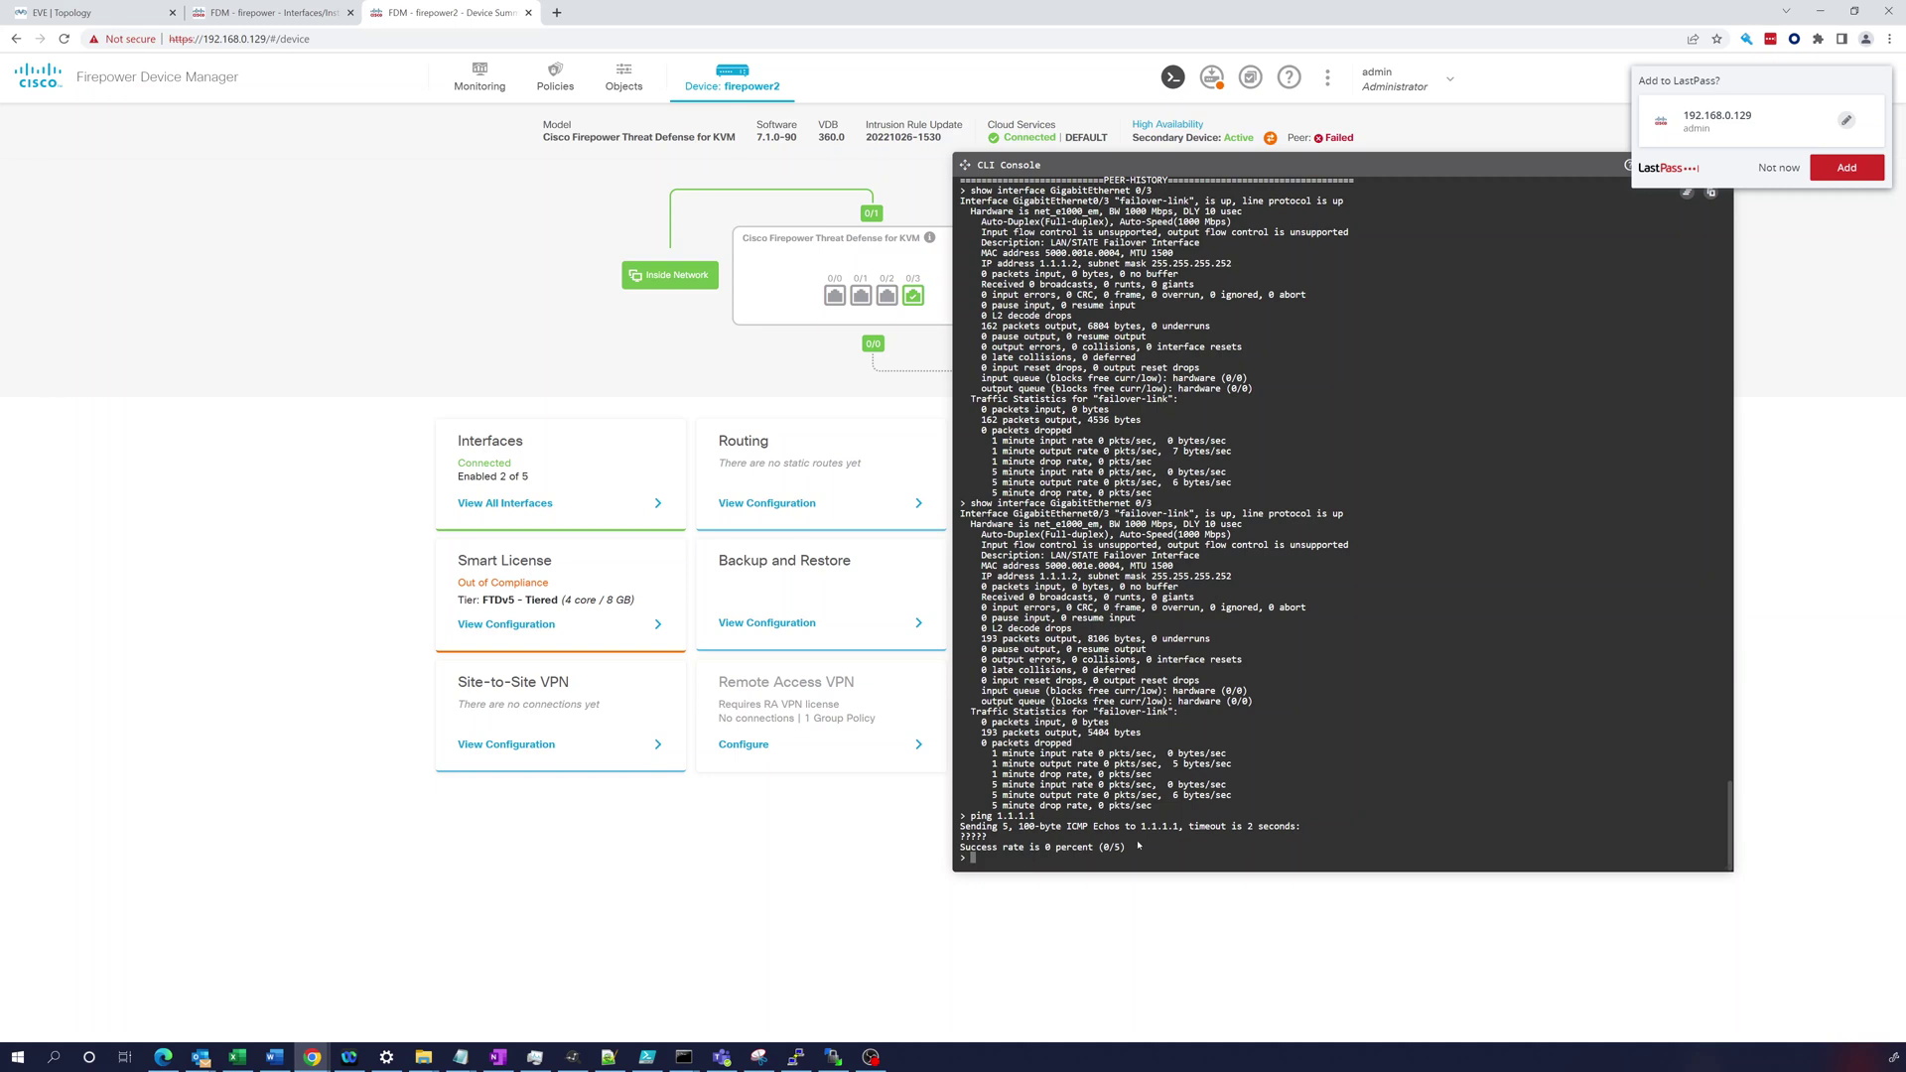
pyautogui.hotkey('ctrl', 'shift', 'Tab')
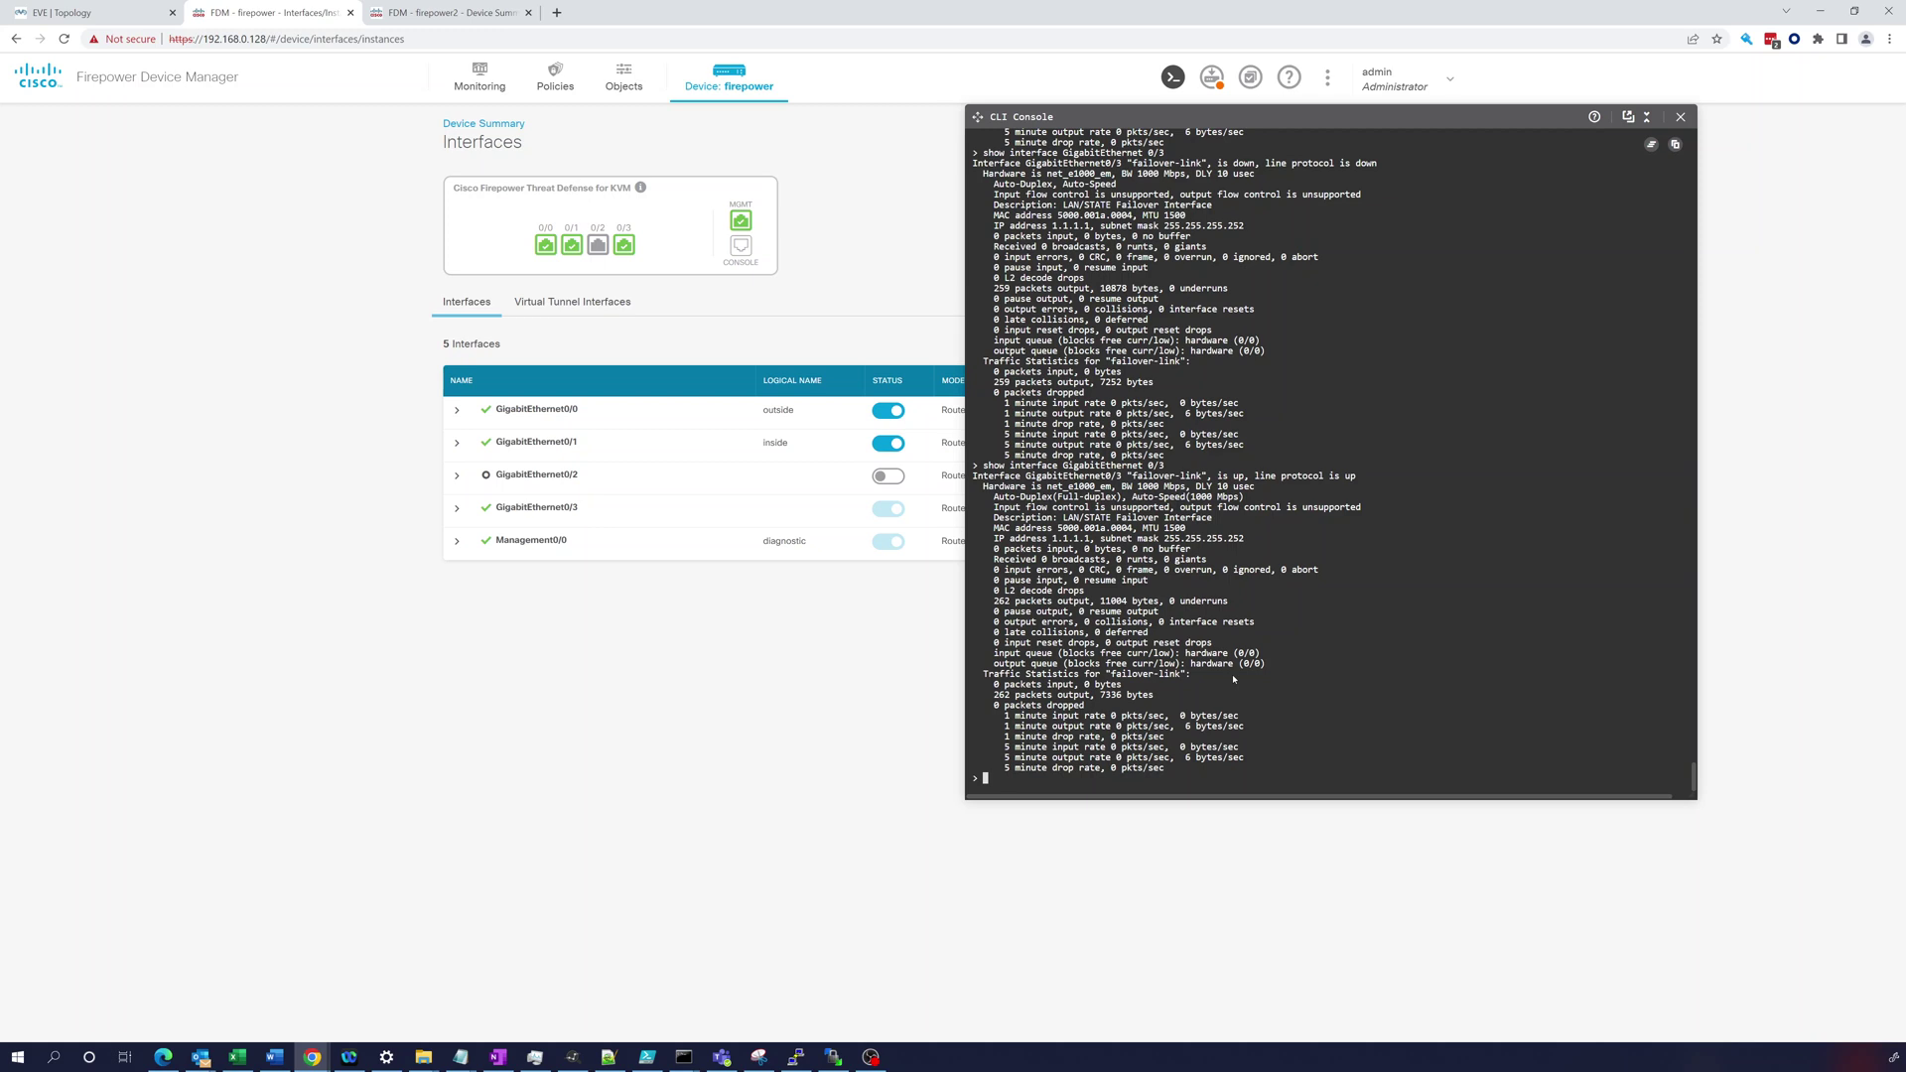
pyautogui.write('ping 1.1.1.2')
pyautogui.press('Return')
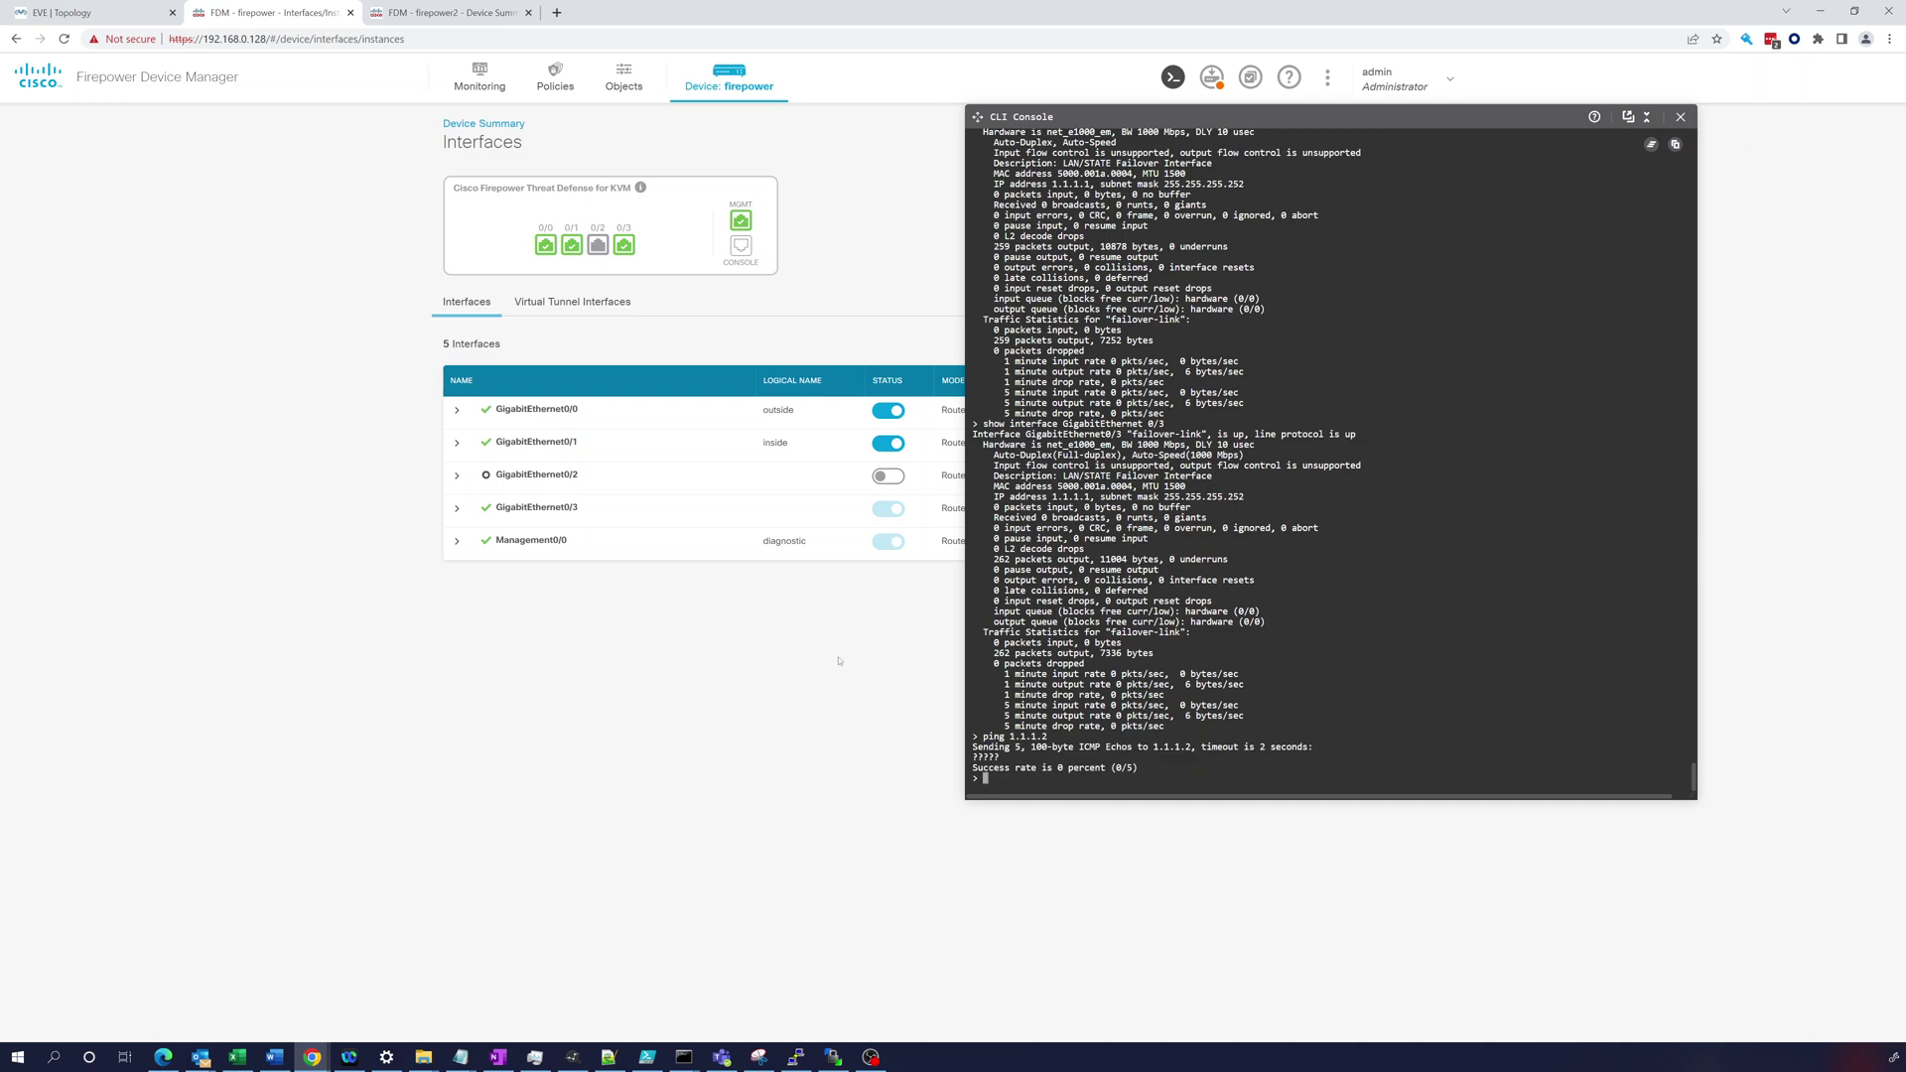
# Move firepower's CLI console clear of the interface table and deploy the pending SSL cipher changes.
pyautogui.moveTo(626, 248)
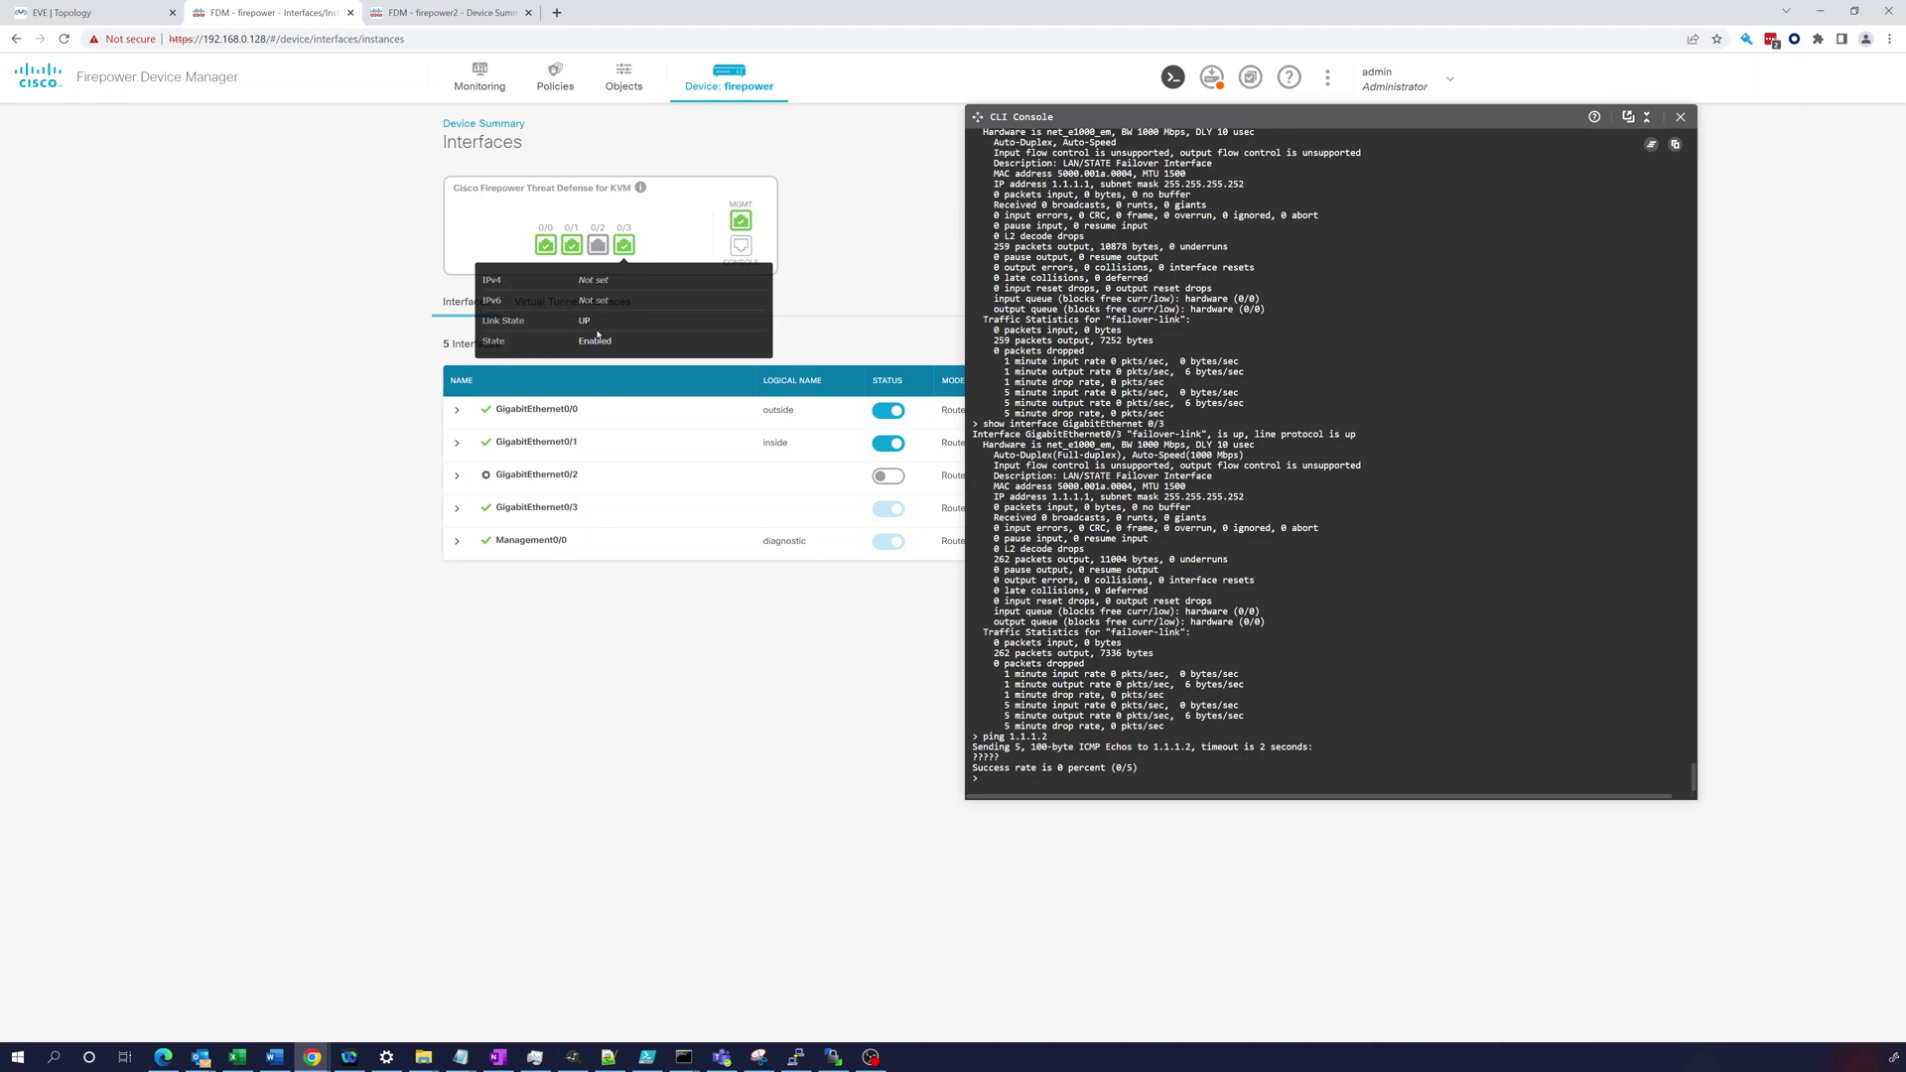
pyautogui.moveTo(1092, 117); pyautogui.dragTo(1300, 181)
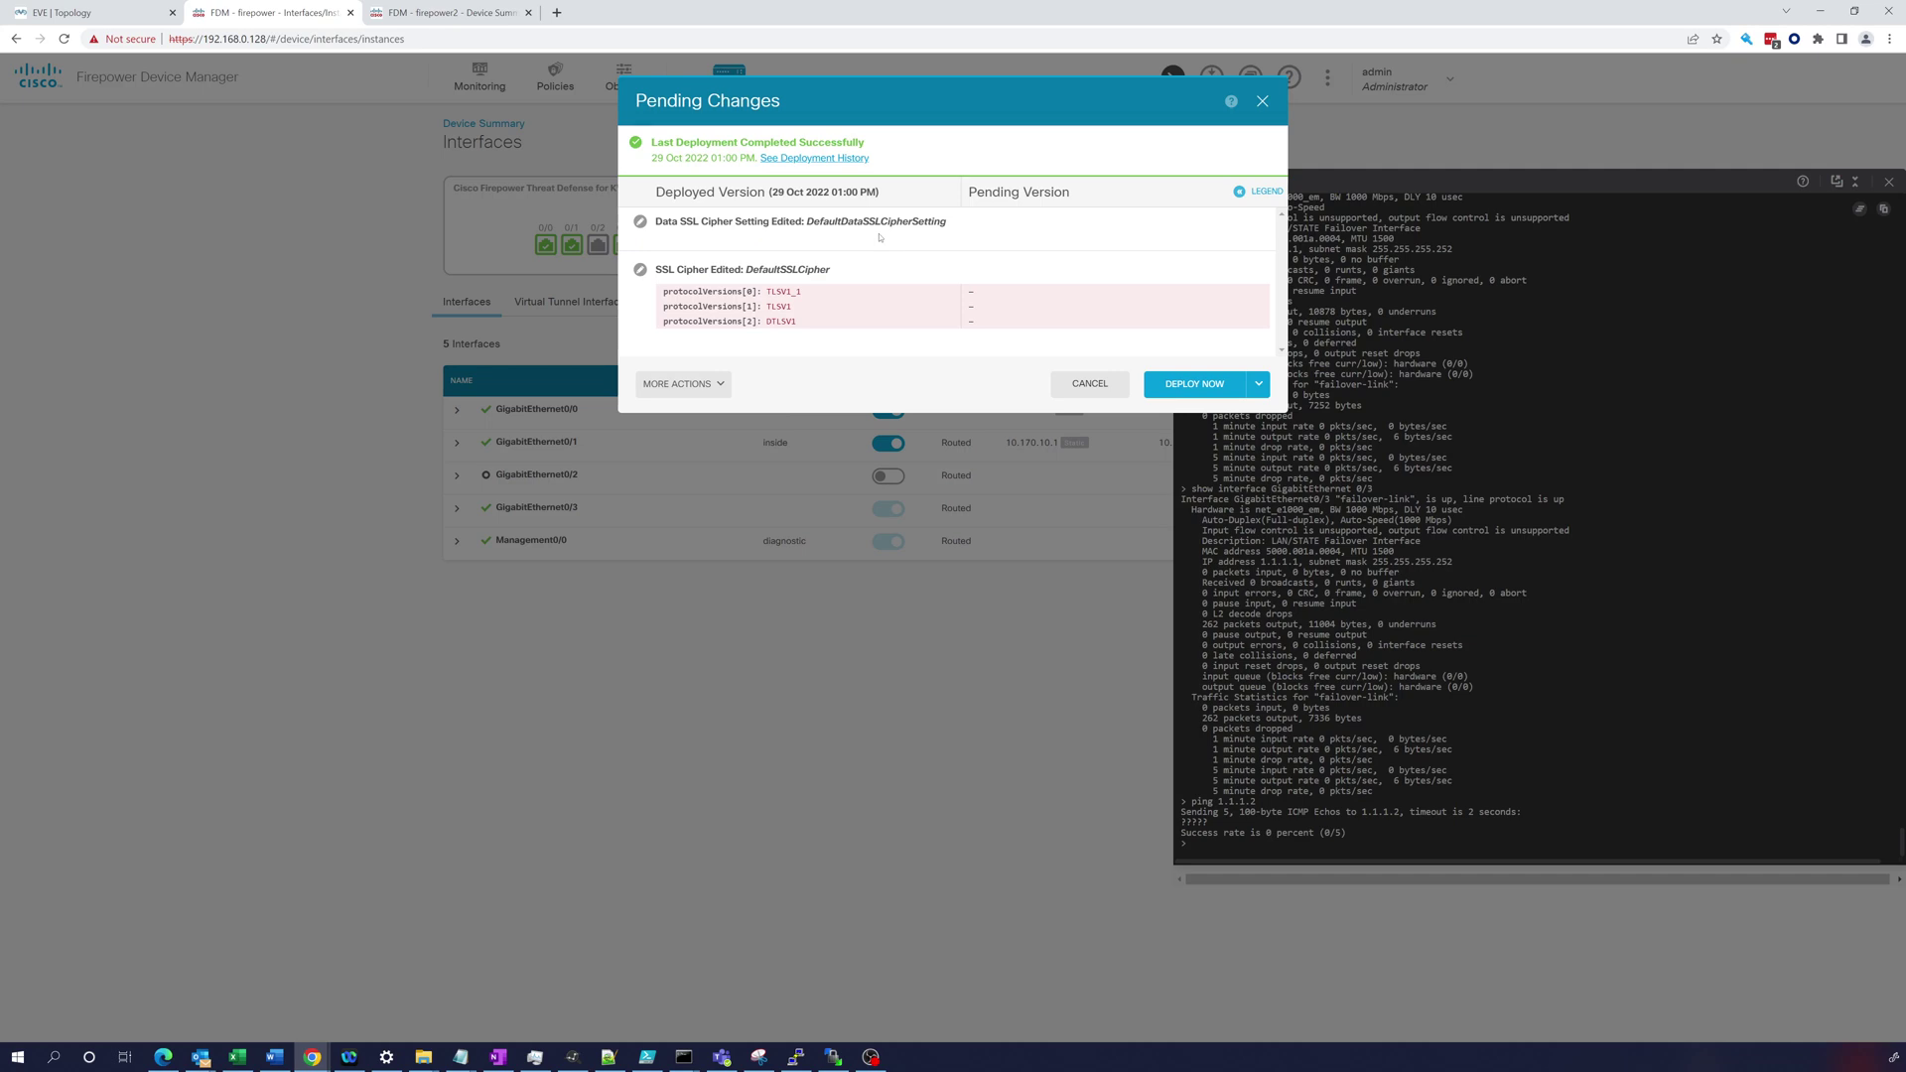
pyautogui.click(1201, 383)
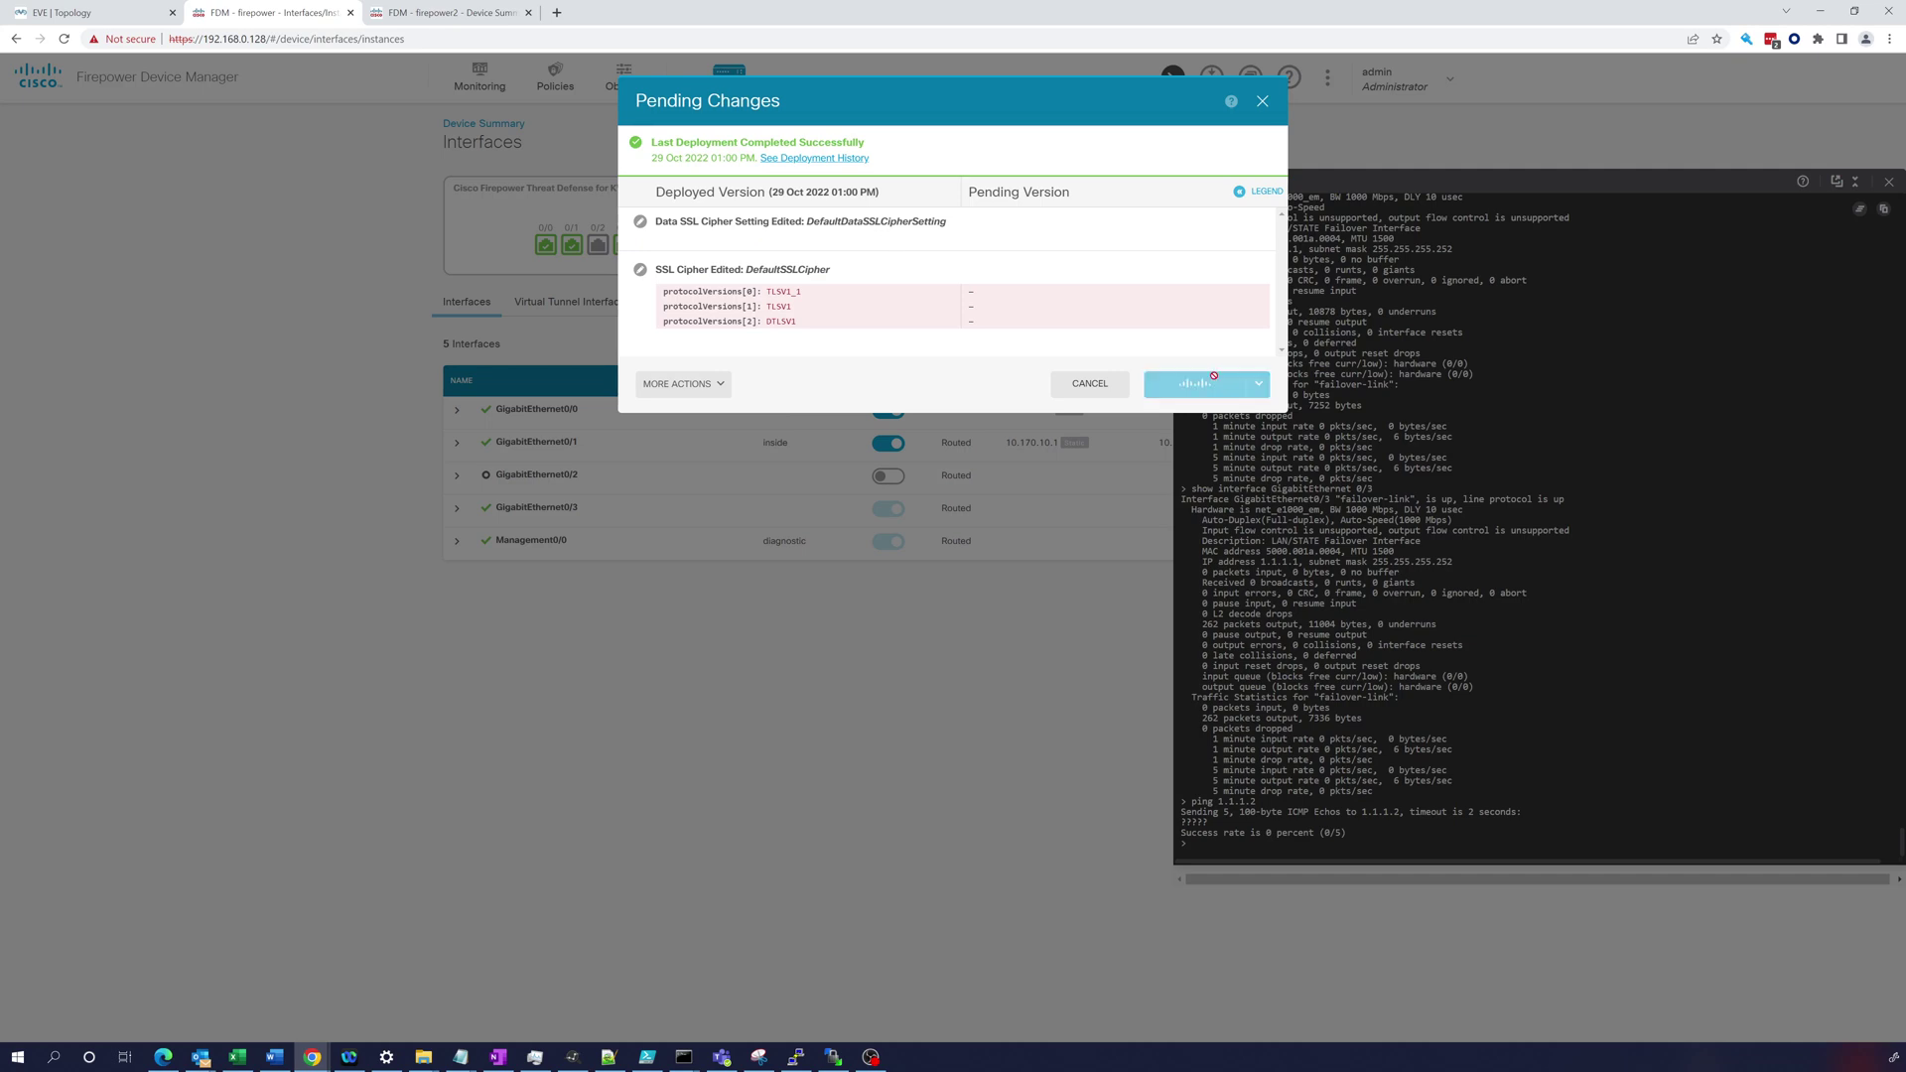
# Move firepower2's CLI console away from the System Settings area, and return to the deployment on firepower.
pyautogui.click(491, 19)
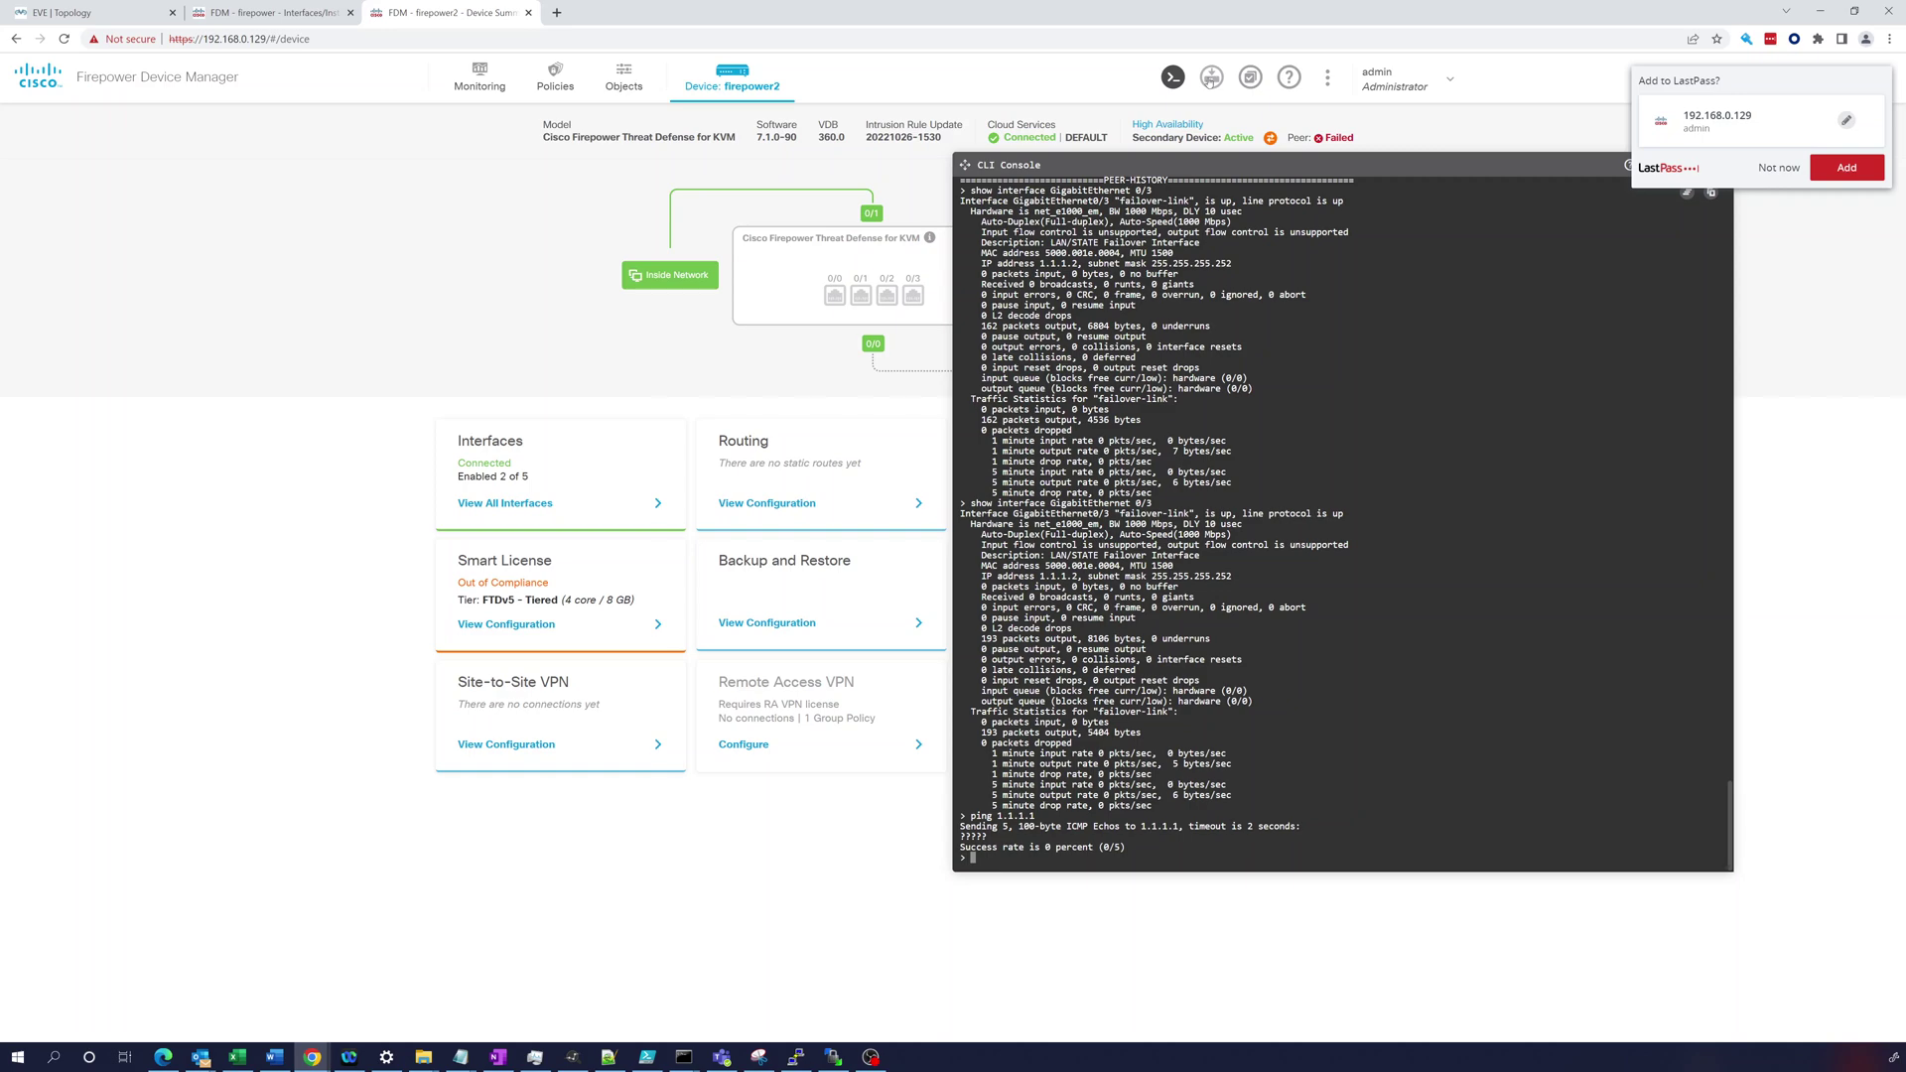
pyautogui.moveTo(1216, 159); pyautogui.dragTo(454, 186)
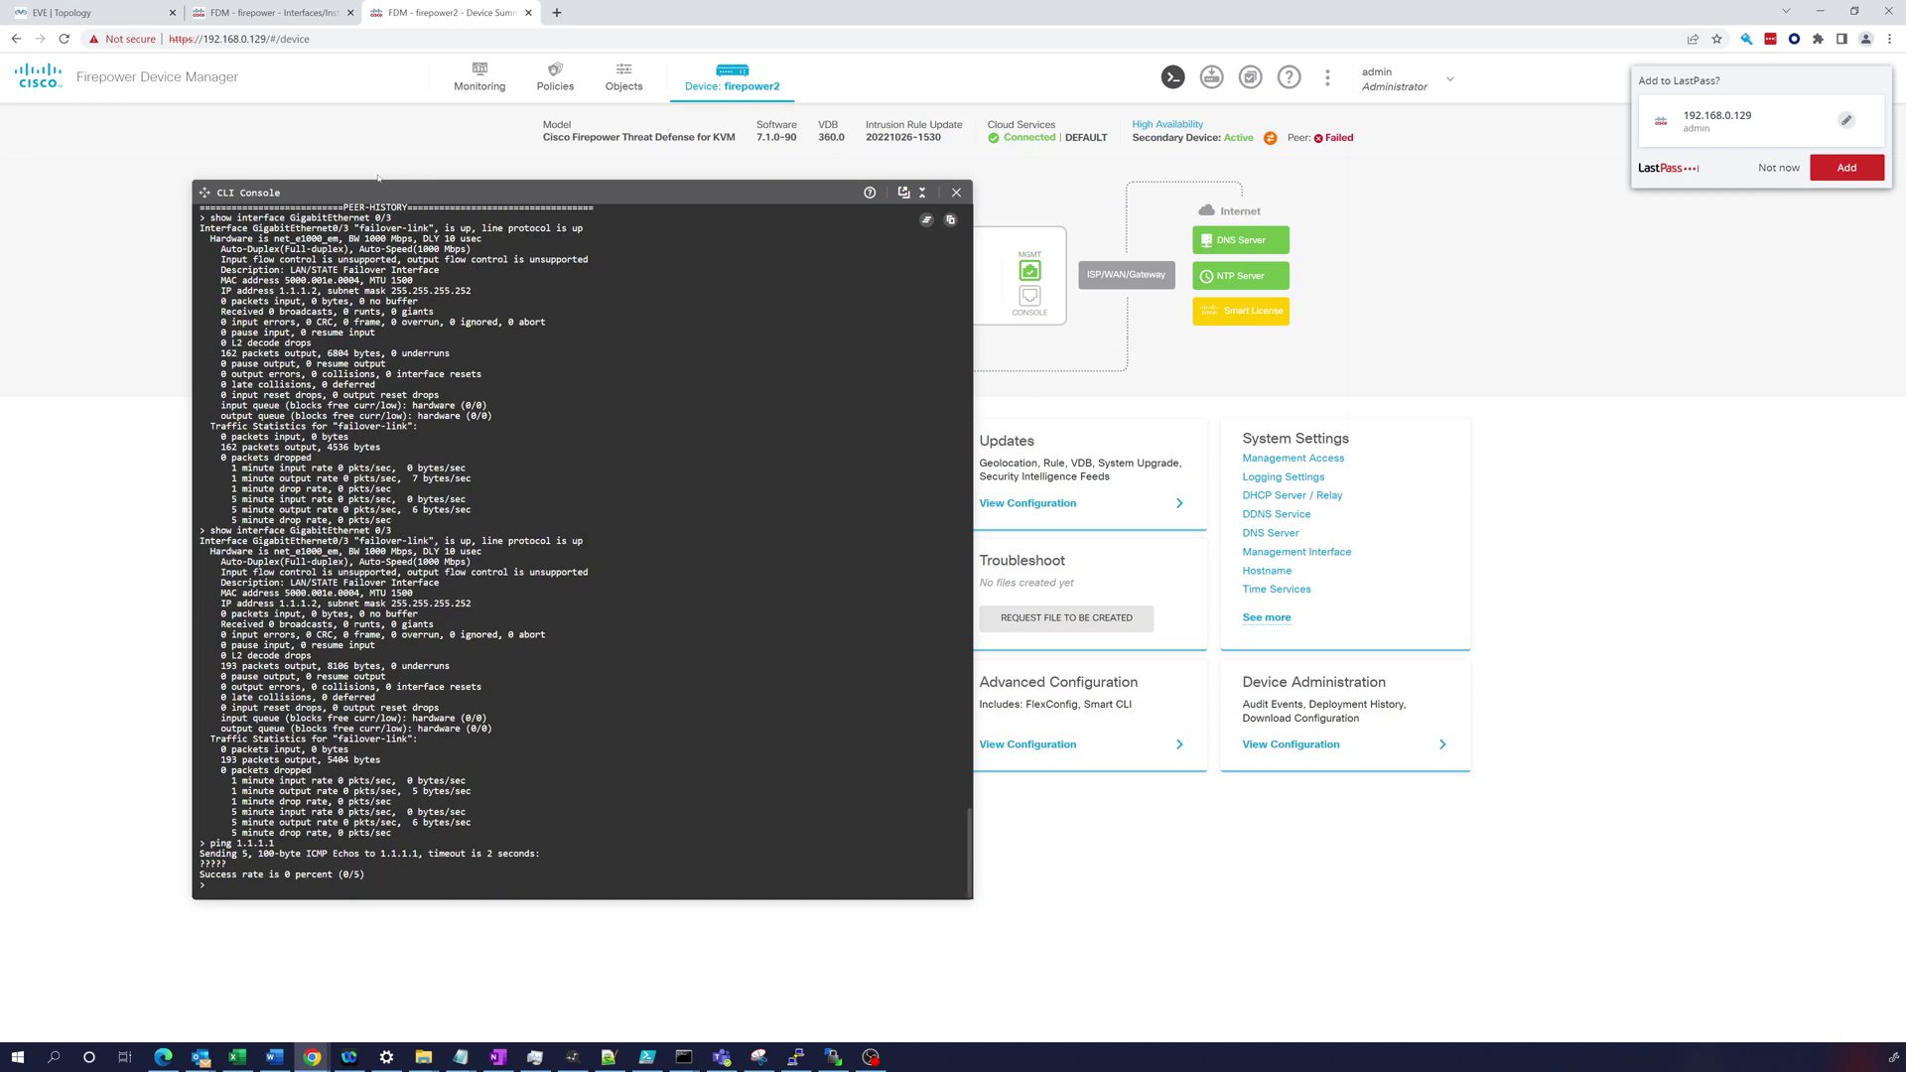
pyautogui.hotkey('ctrl', 'shift', 'Tab')
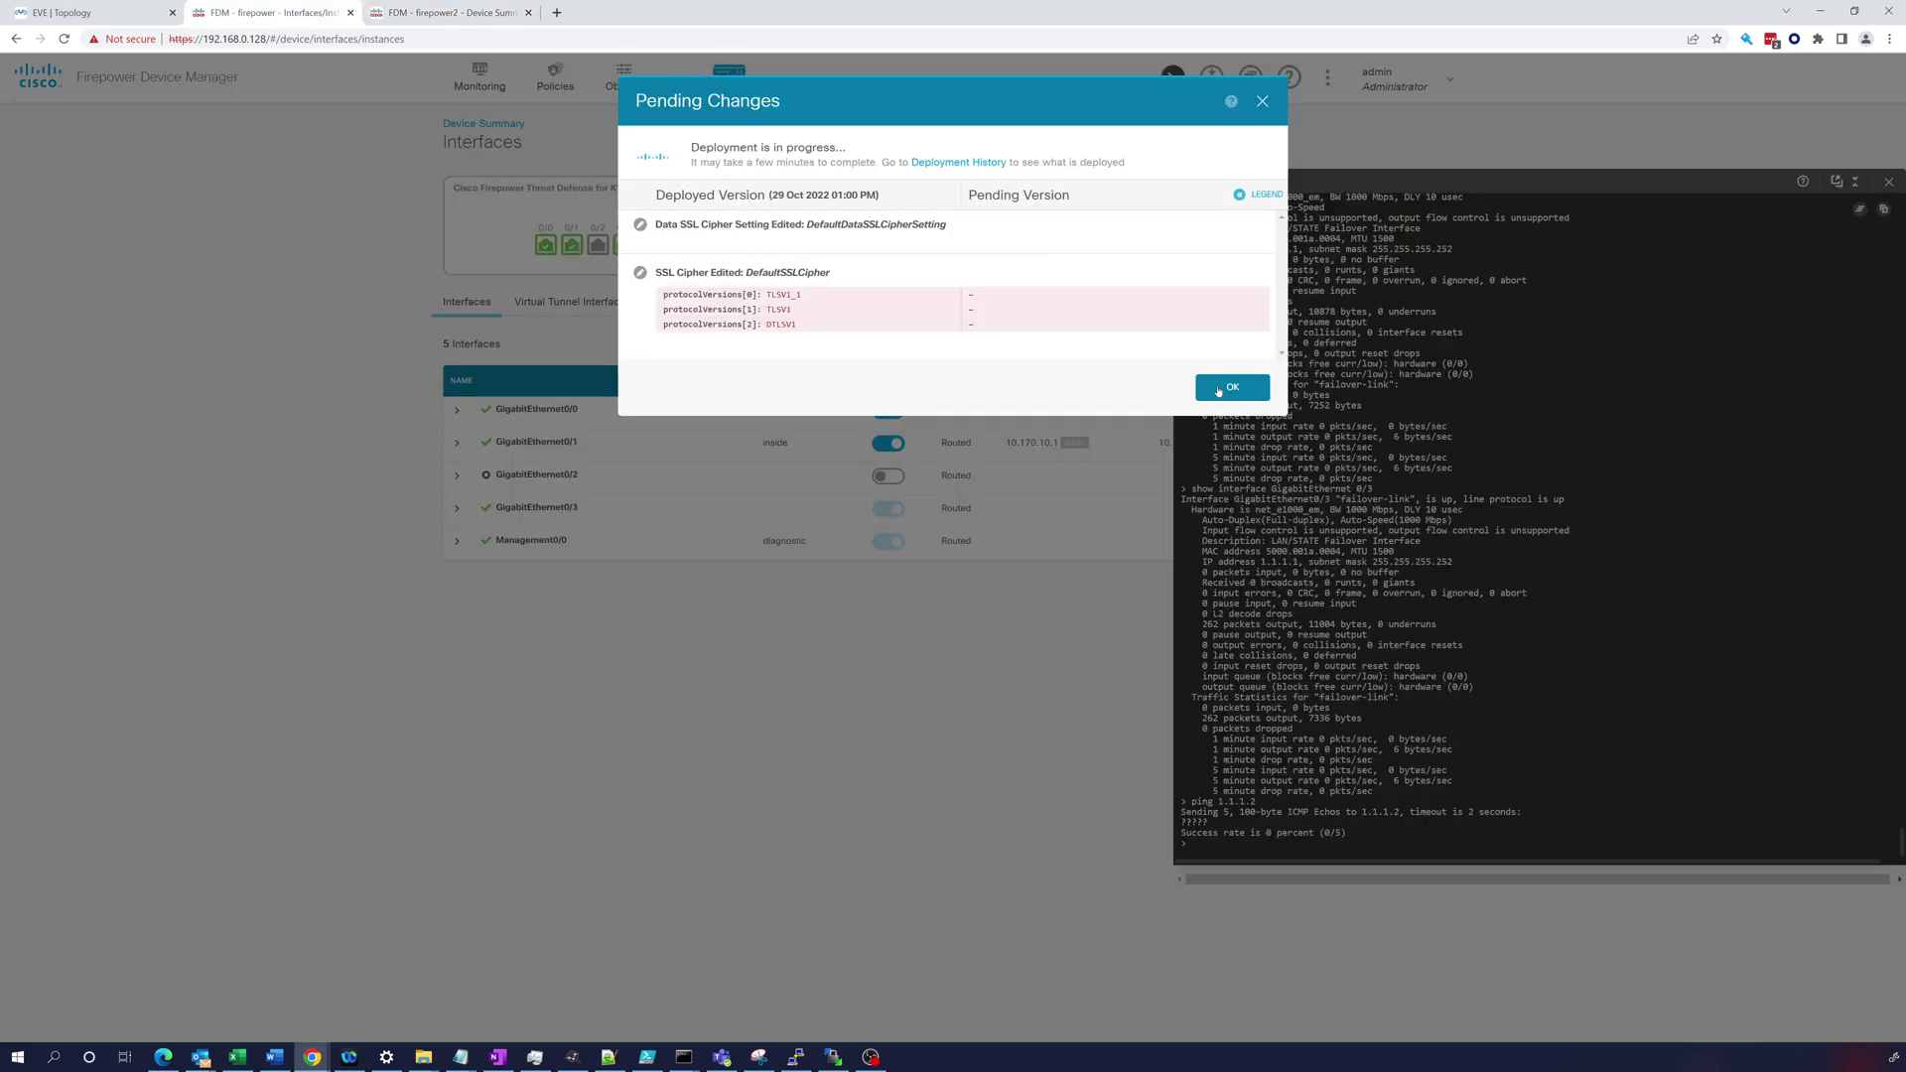